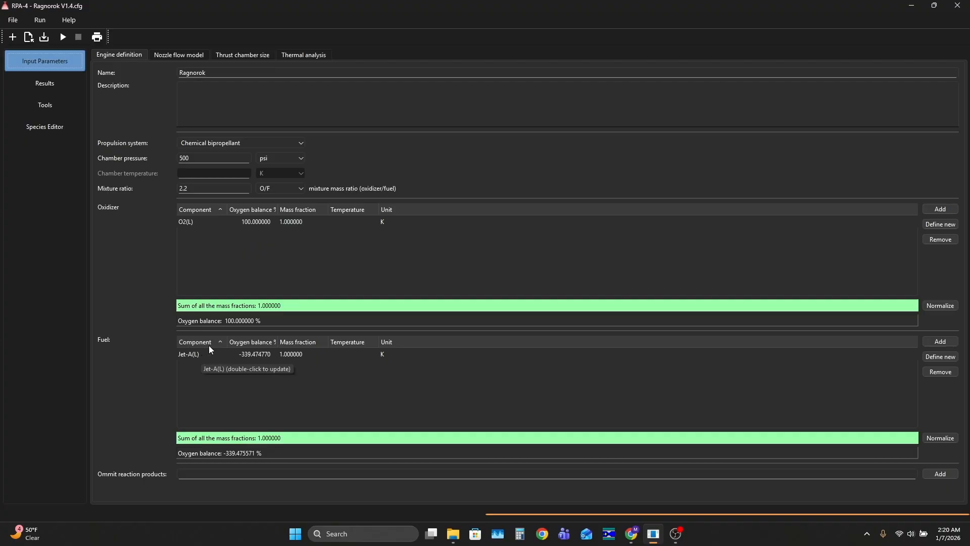
Review the nozzle flow model parameters from the inlet conditions to the nozzle stations, and open the thrust chamber size inputs.
click(195, 56)
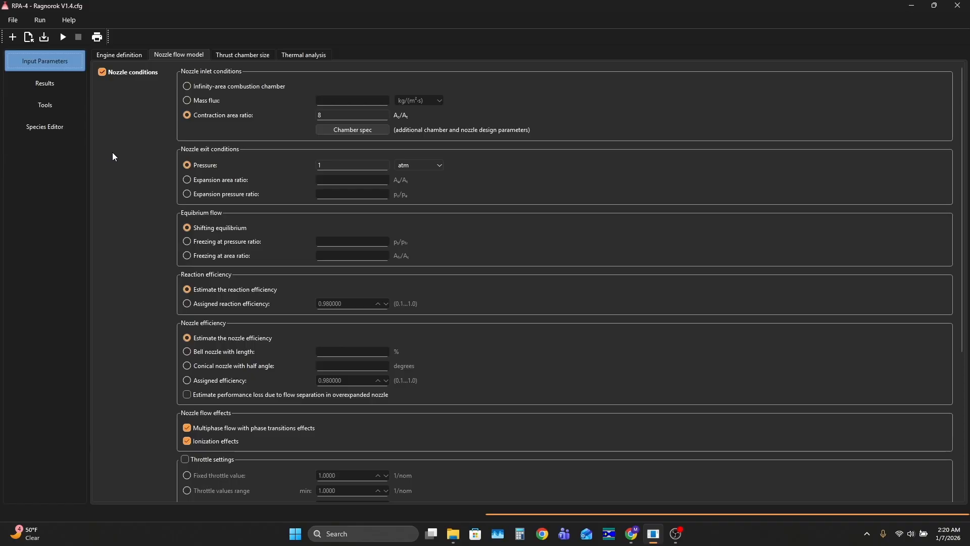
scroll(119, 157, down, 1)
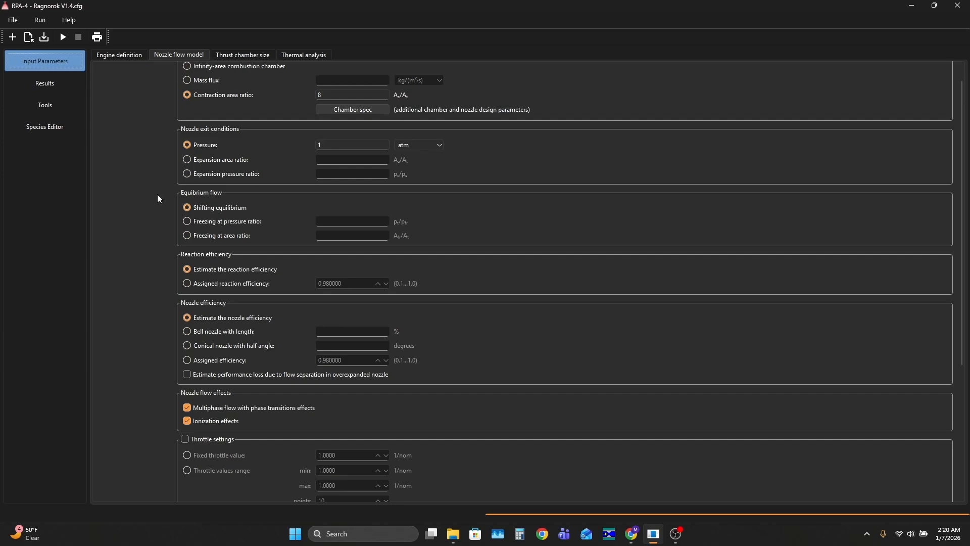
scroll(142, 210, down, 5)
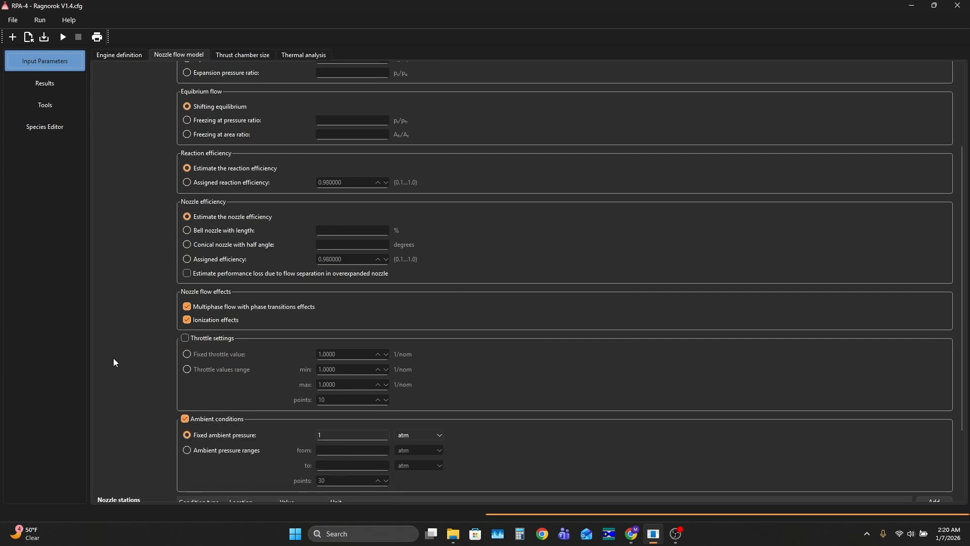
scroll(116, 344, down, 5)
click(241, 53)
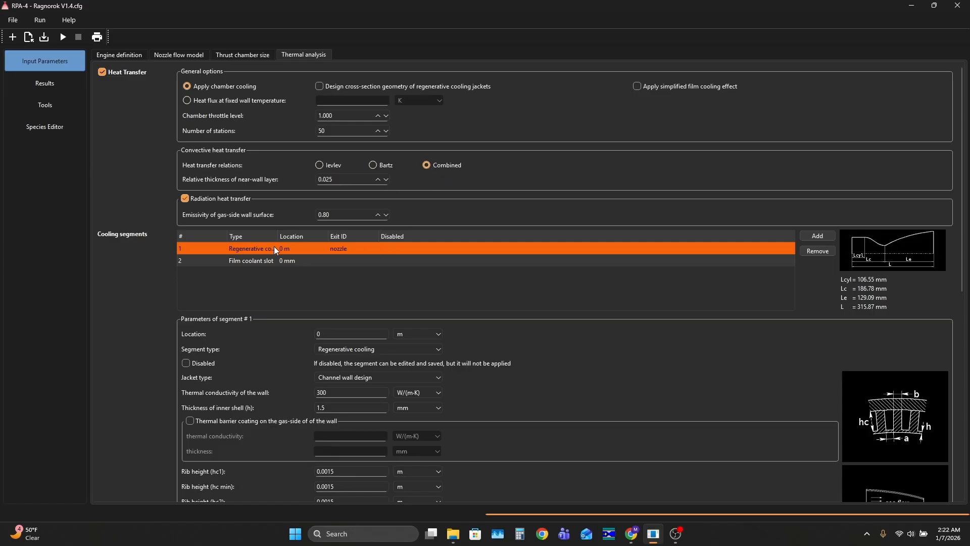
Review the thermal analysis parameters of the regenerative cooling segment, including channel geometry and coolant definition.
scroll(135, 268, down, 4)
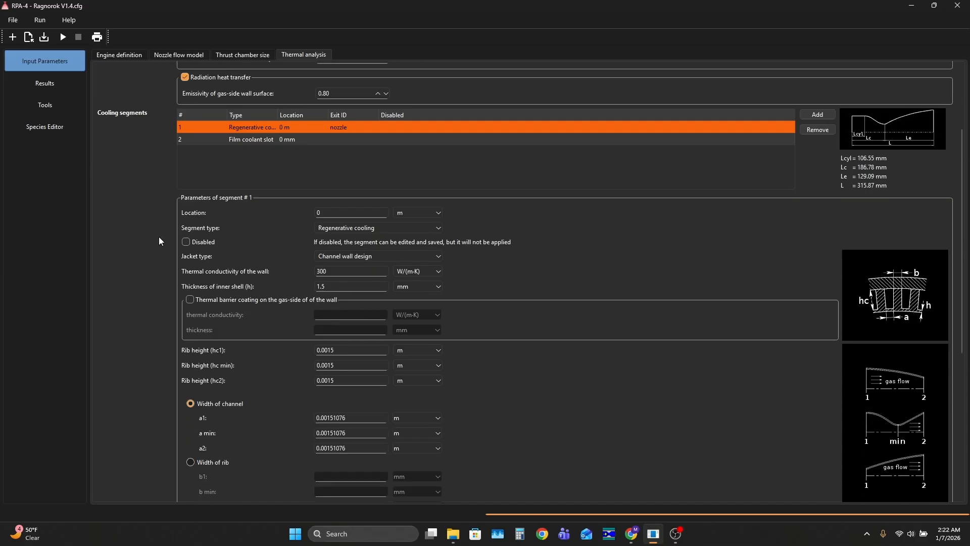
scroll(125, 242, down, 7)
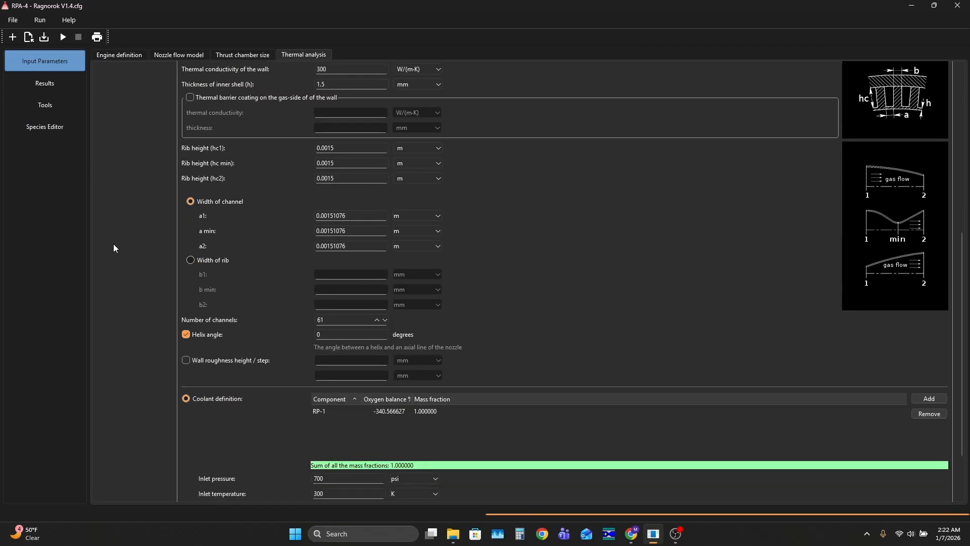
scroll(114, 241, down, 3)
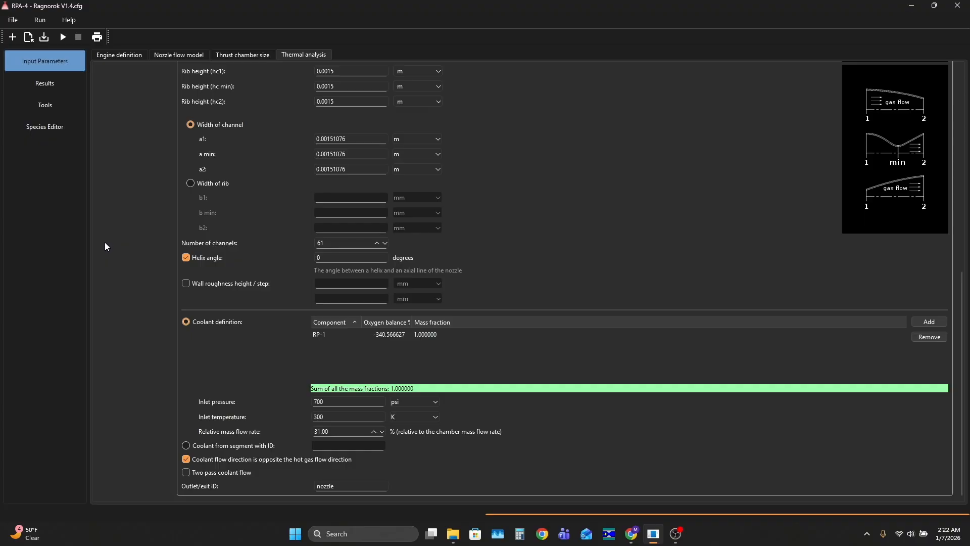
scroll(94, 241, up, 13)
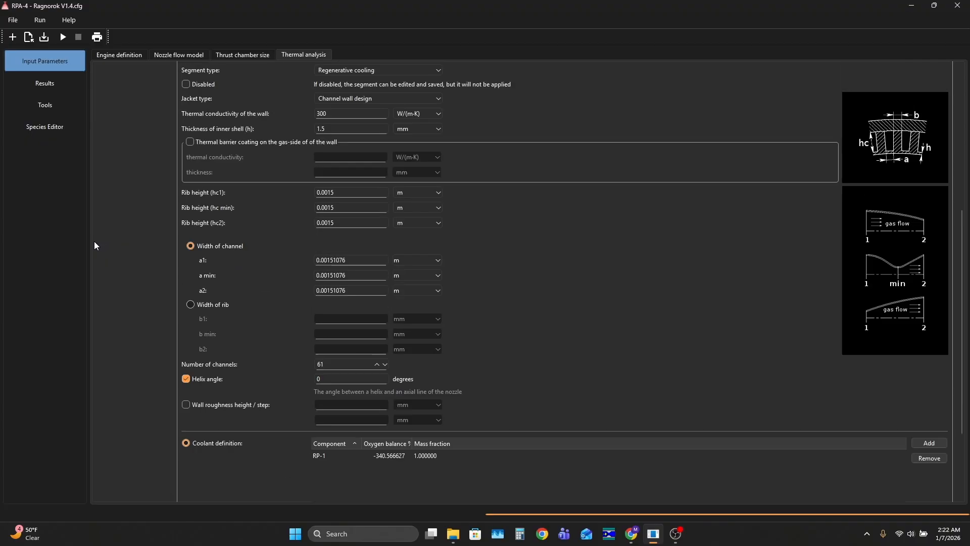
Select the film coolant slot segment and review its coolant definition, inlet temperature and relative mass flow rate.
click(266, 184)
scroll(150, 251, down, 6)
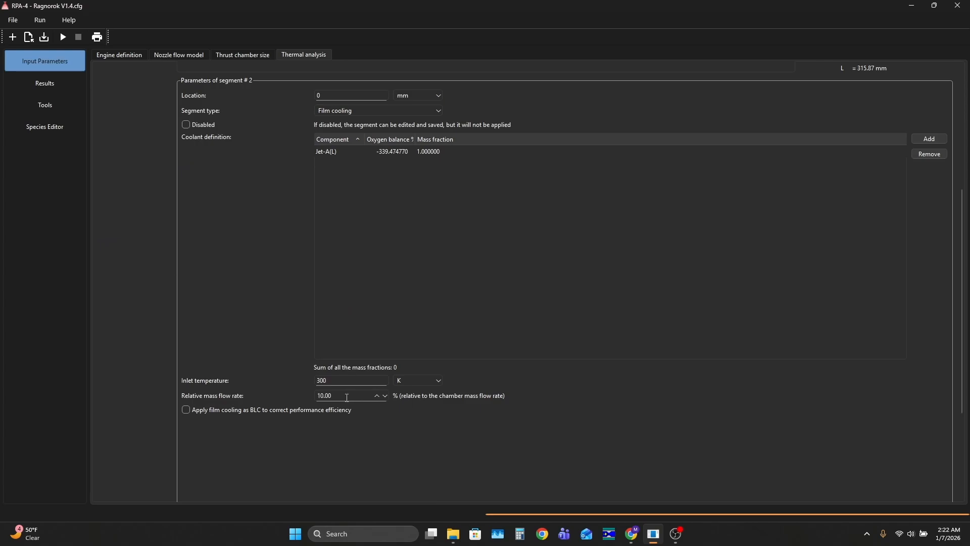
scroll(115, 278, up, 9)
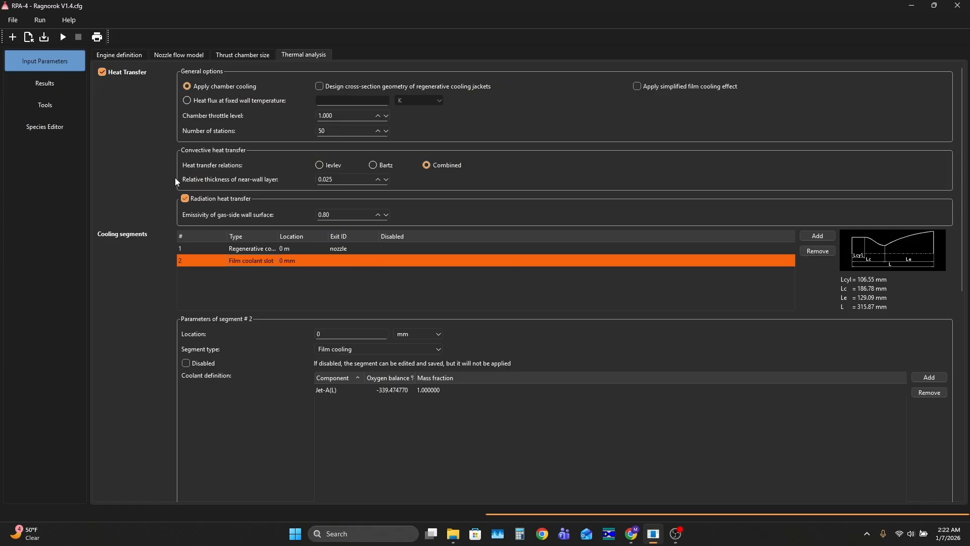
Run the engine analysis and review the thermodynamics, combustion products and performance results.
click(61, 37)
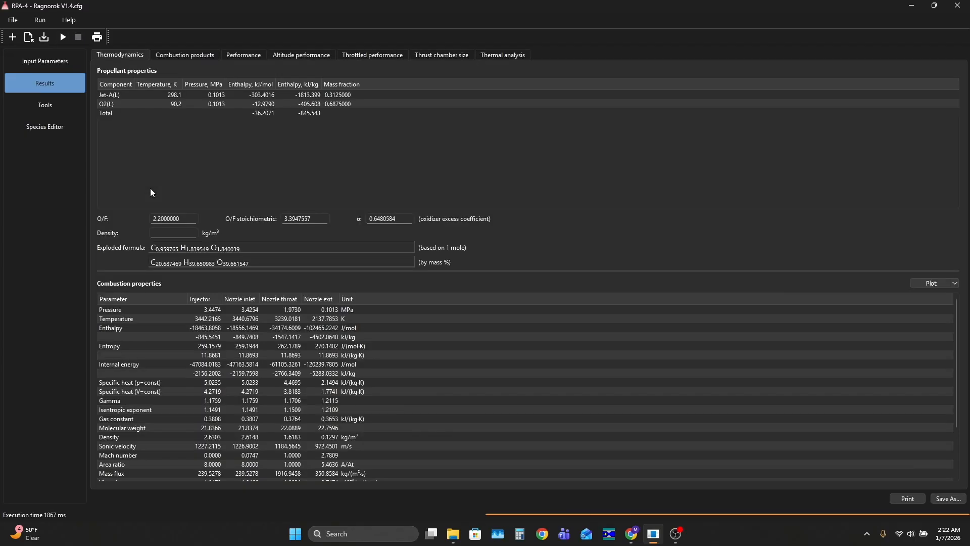
click(226, 94)
click(172, 56)
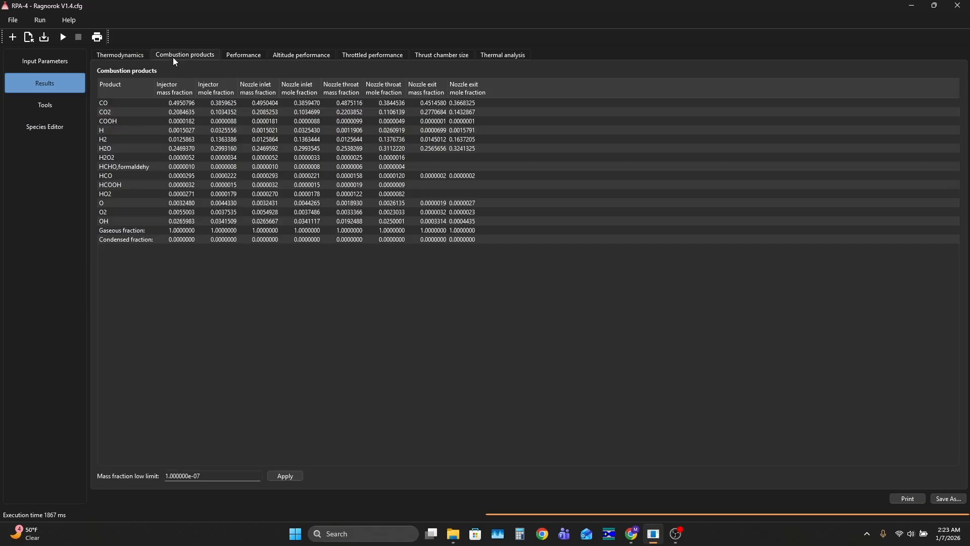
click(148, 56)
click(177, 55)
click(253, 54)
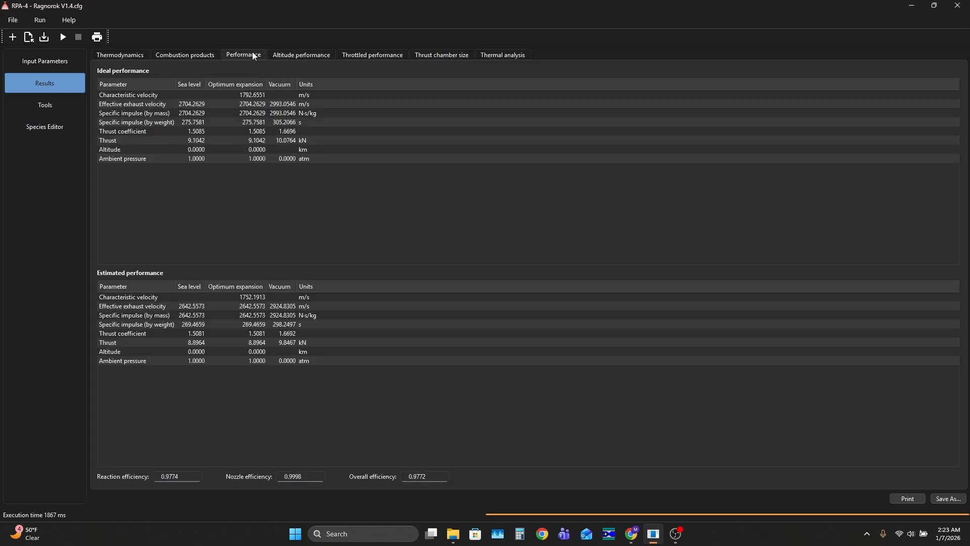
Review the altitude performance, throttled performance, thermal analysis and thrust chamber size results.
click(294, 54)
click(368, 55)
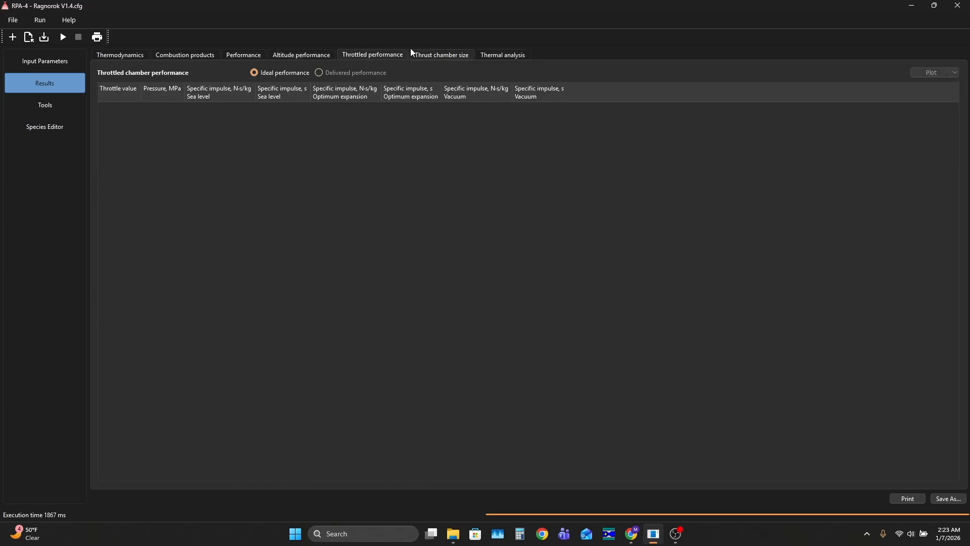
click(440, 56)
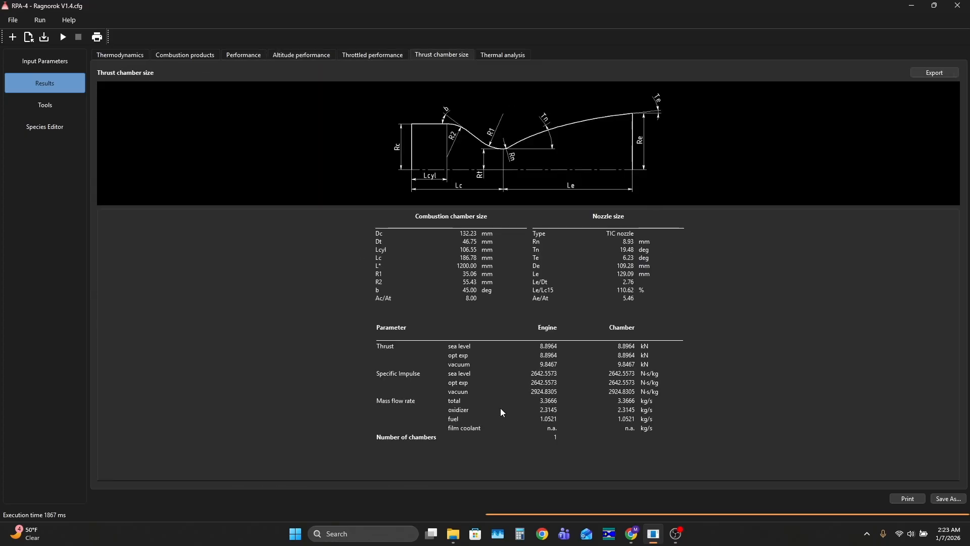
click(510, 57)
click(455, 58)
Switch to the Parametric Ragnarok TCA document in Onshape and open Variable Studio 1.
mouse_move(632, 534)
click(631, 487)
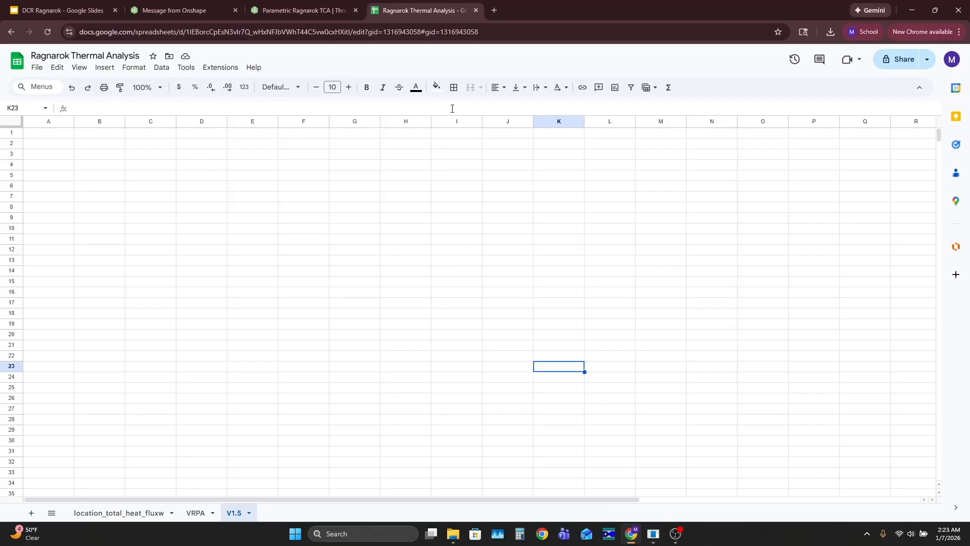
click(298, 10)
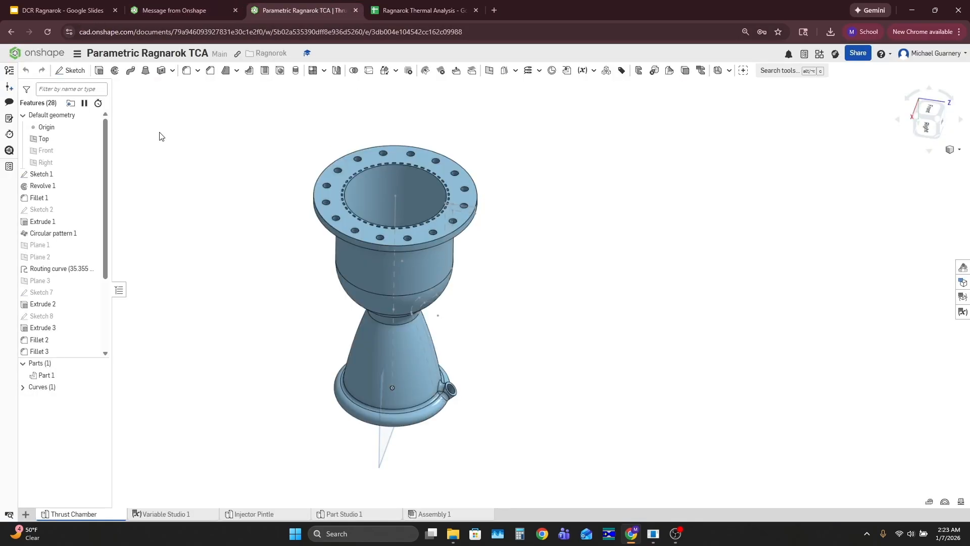
click(165, 513)
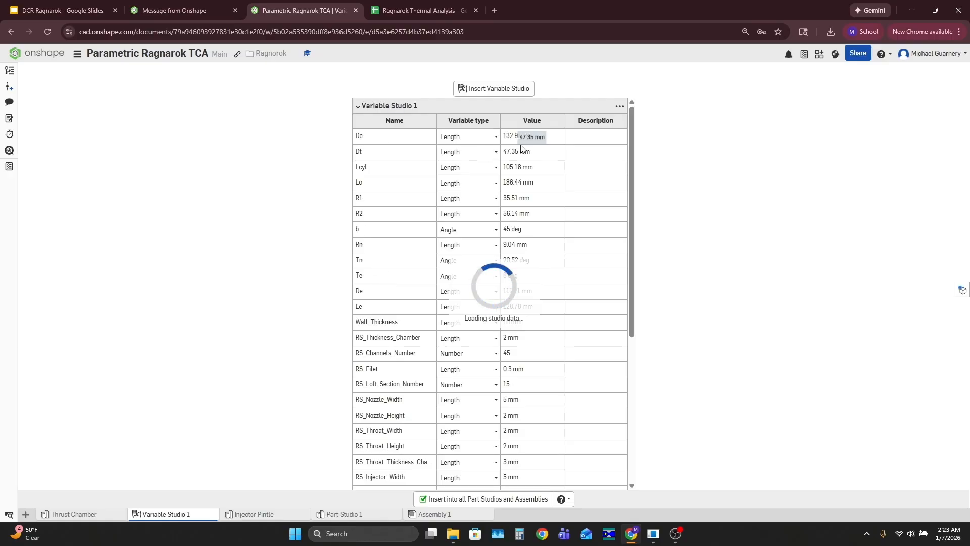
Compare the thrust chamber size results in RPA with the variable table in Onshape, reading through to its last variables.
click(653, 533)
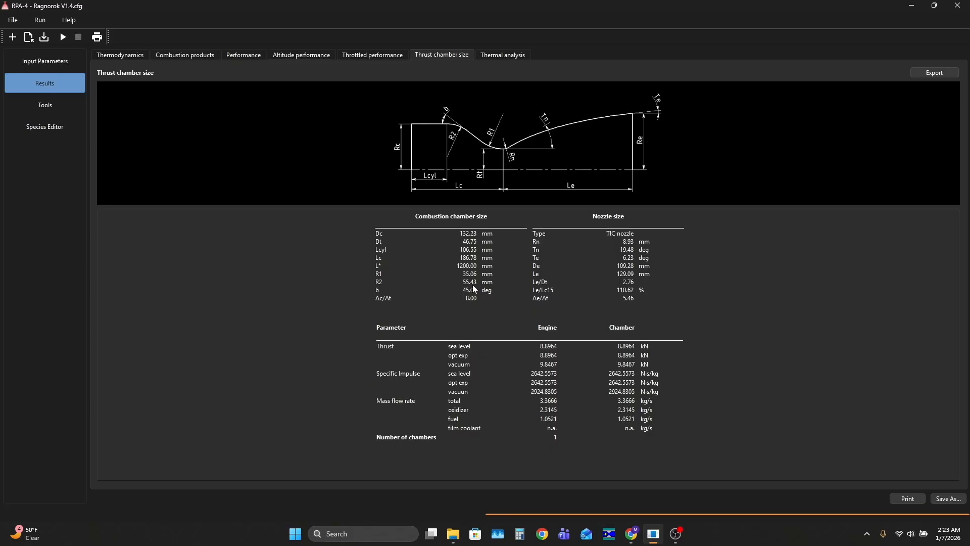
click(631, 533)
scroll(443, 259, down, 5)
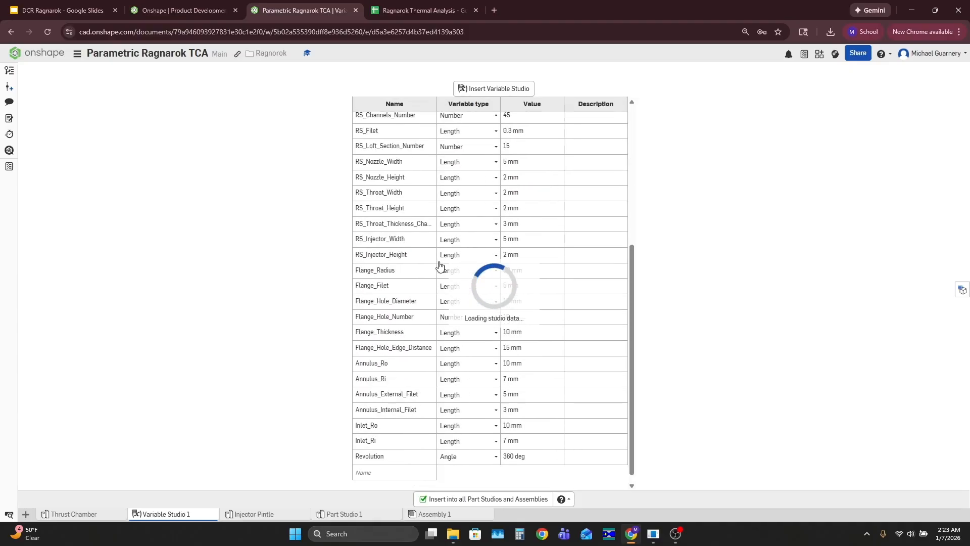
Open the Thrust Chamber part studio and reload the page.
click(80, 514)
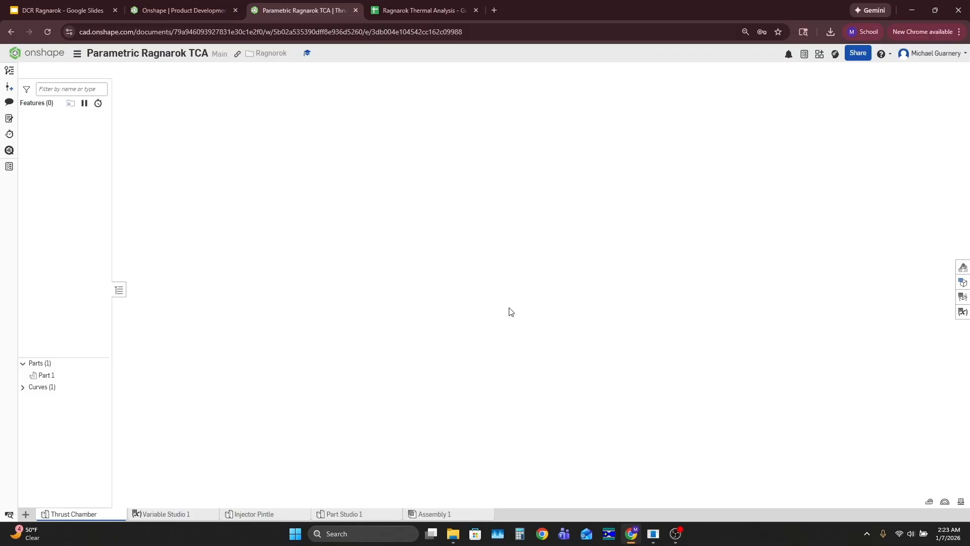
click(48, 34)
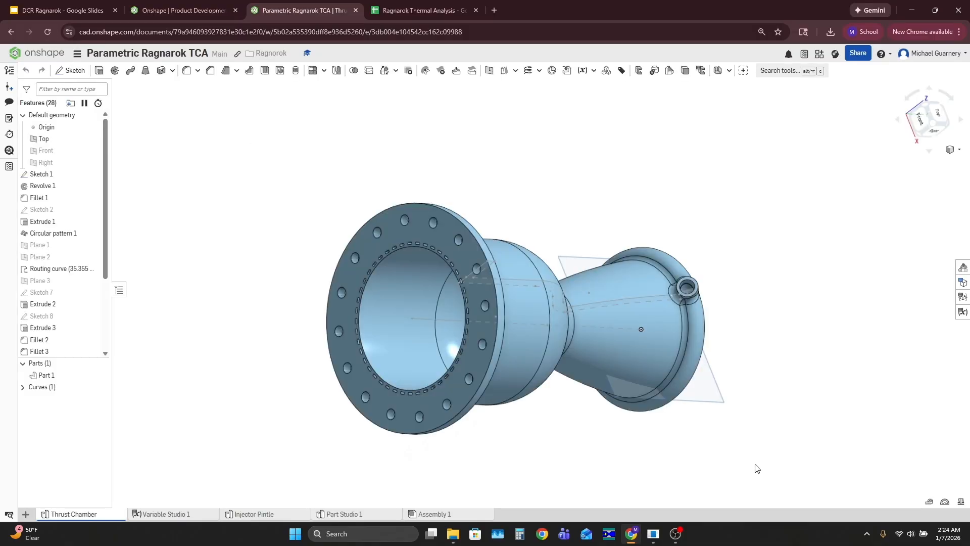
Examine the thrust chamber's flange holes, cooling channel openings, nozzle and coolant inlet from several sides.
scroll(453, 340, up, 8)
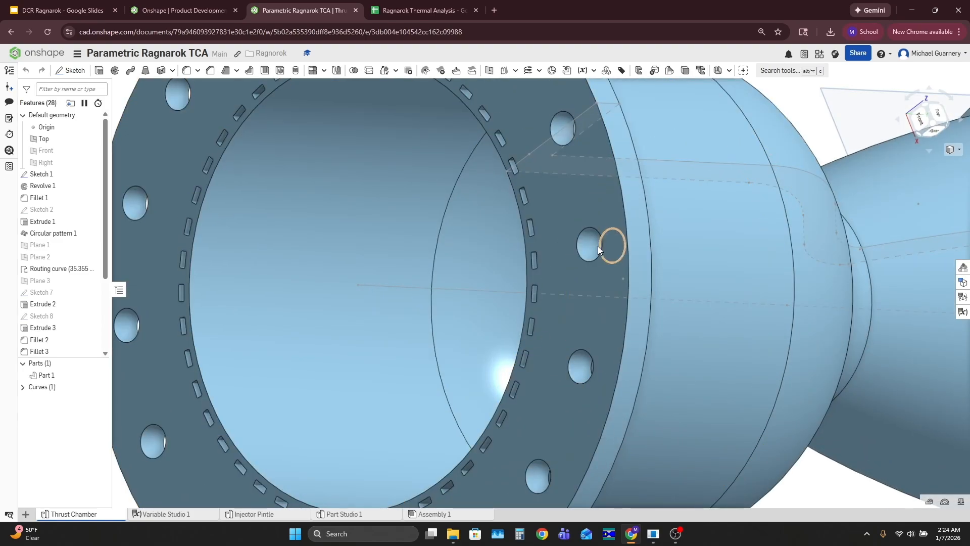
scroll(502, 316, up, 5)
scroll(496, 326, down, 4)
scroll(495, 321, down, 7)
right_drag(647, 317, 559, 317)
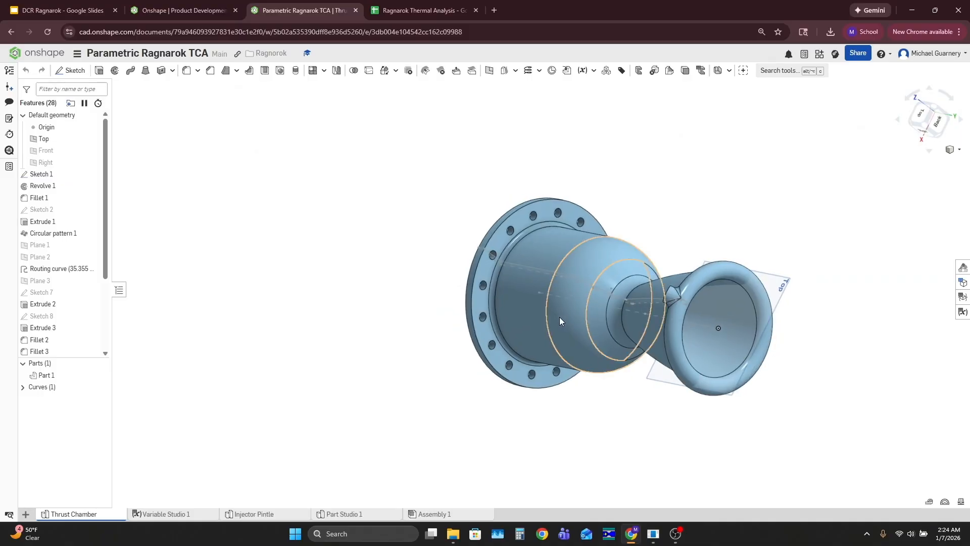
scroll(698, 274, up, 1)
scroll(698, 275, up, 5)
right_drag(689, 290, 755, 311)
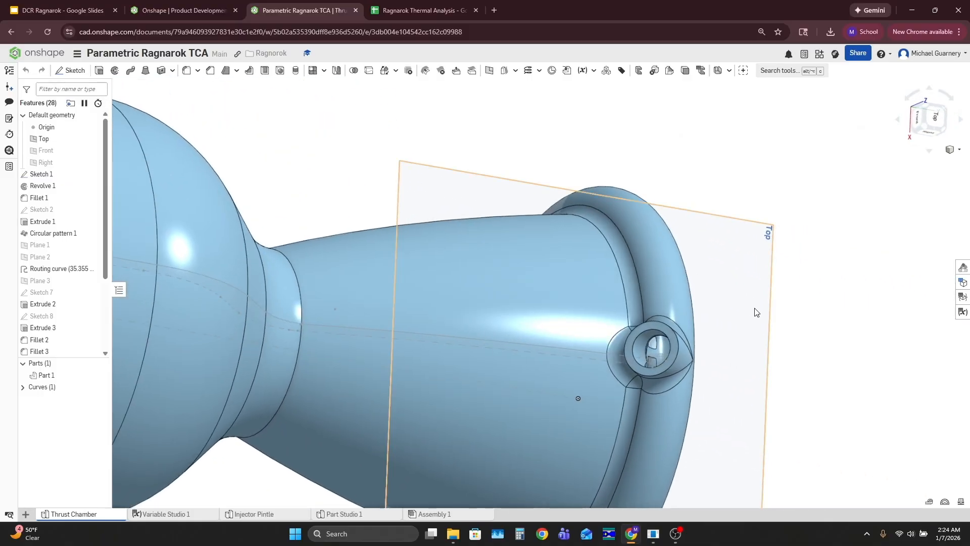
scroll(651, 358, down, 2)
right_drag(666, 358, 672, 331)
scroll(641, 326, down, 5)
Section the thrust chamber along the Top plane and inspect the cut through its wall.
click(954, 149)
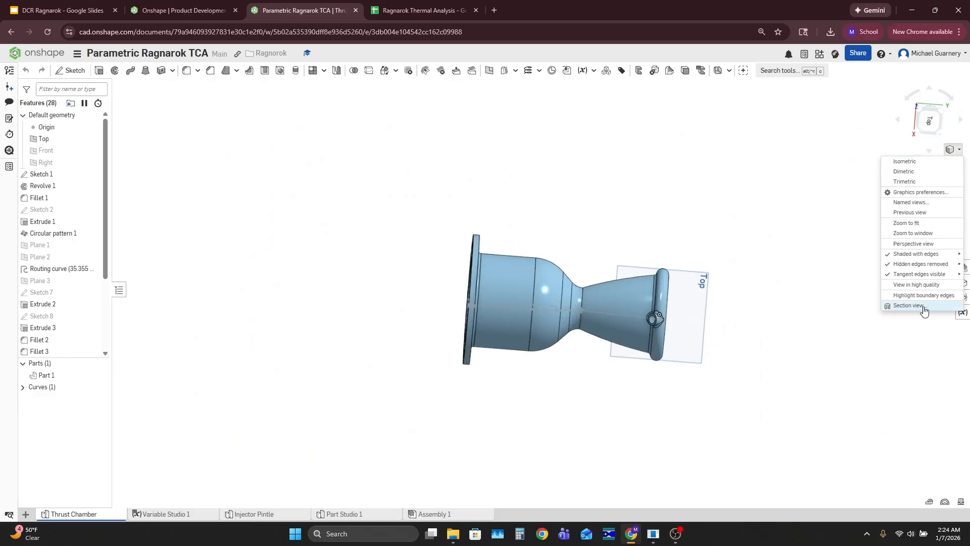
click(924, 308)
click(698, 313)
right_drag(729, 323, 612, 299)
scroll(619, 298, up, 3)
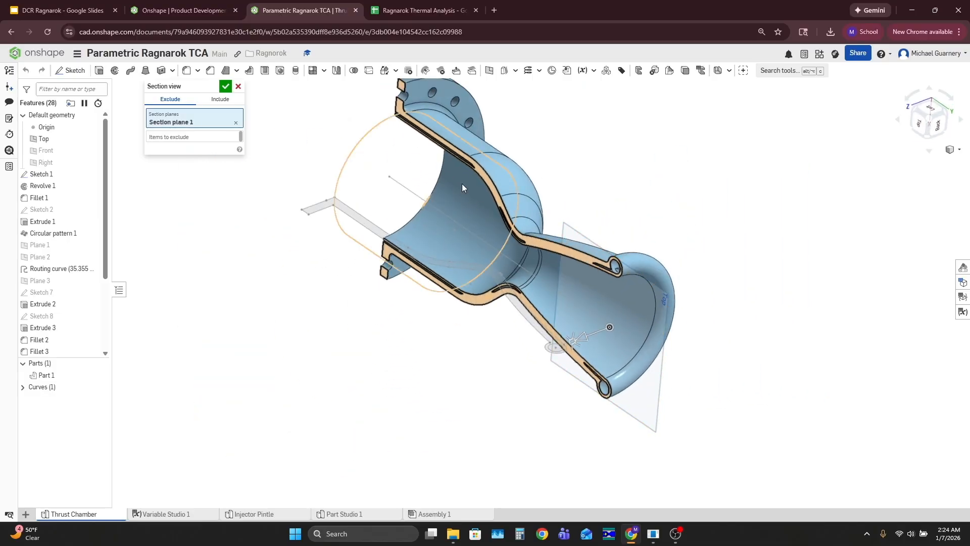
Replace the section plane with the Right plane, making that plane visible and hiding the Top plane.
click(236, 122)
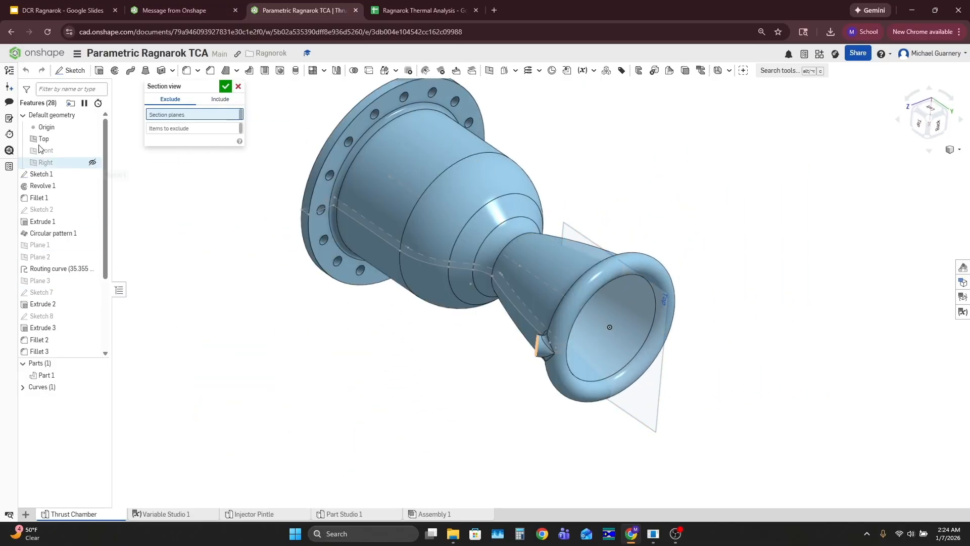
click(93, 162)
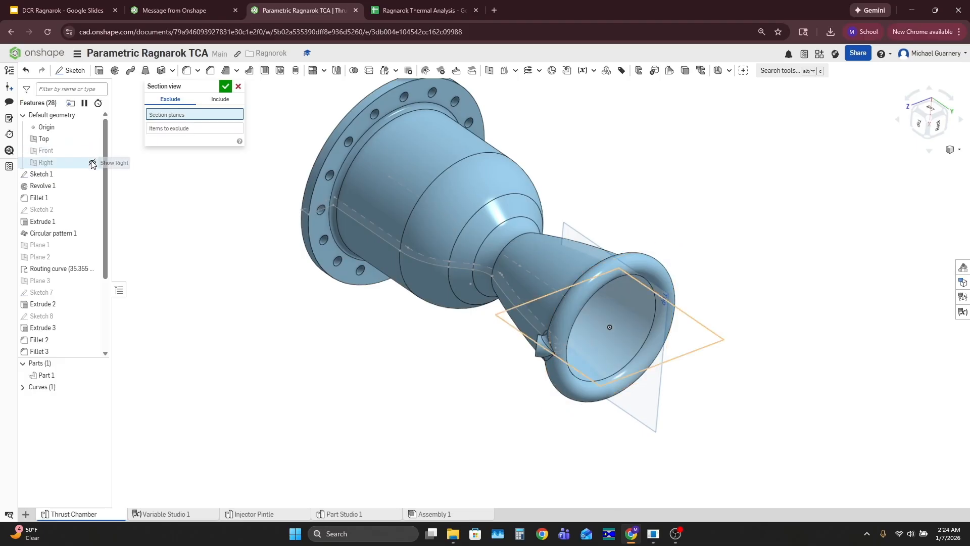
click(92, 139)
click(706, 339)
Examine the cooling channels, annulus and coolant inlet in the section along the Right plane, and close the section view.
right_drag(749, 416, 811, 491)
scroll(651, 318, up, 6)
right_drag(693, 361, 680, 336)
scroll(751, 369, down, 6)
scroll(230, 340, up, 5)
right_drag(462, 303, 472, 343)
scroll(281, 332, down, 5)
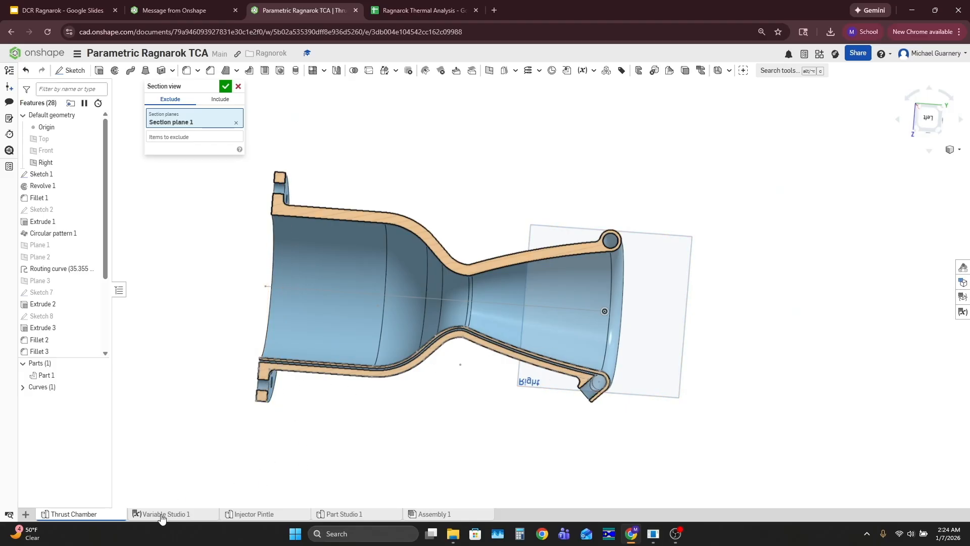
click(238, 86)
Examine the complete thrust chamber, including the flange, the channel openings around the bore and the coolant inlet on the nozzle.
right_drag(377, 289, 533, 296)
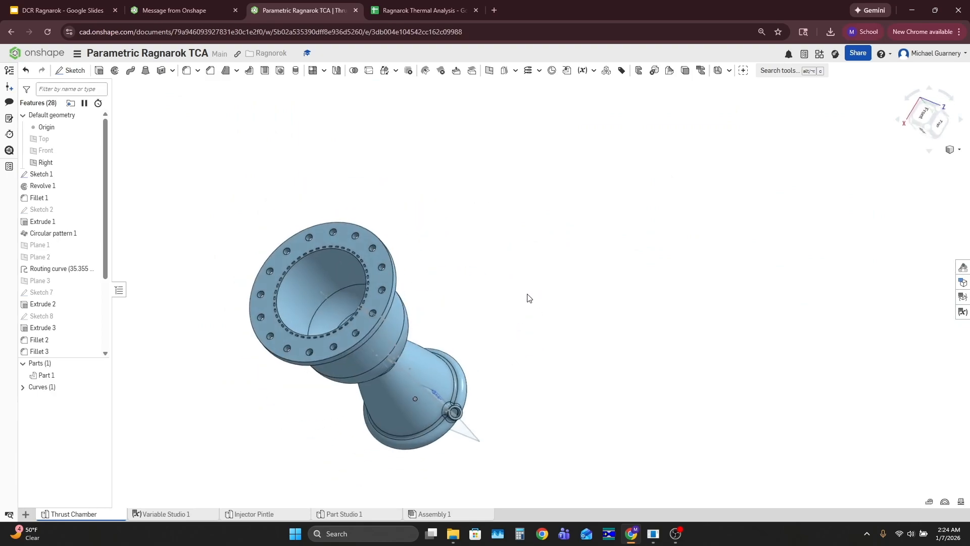
scroll(231, 193, down, 5)
scroll(322, 287, up, 5)
scroll(500, 356, down, 4)
scroll(496, 349, up, 5)
scroll(321, 228, down, 4)
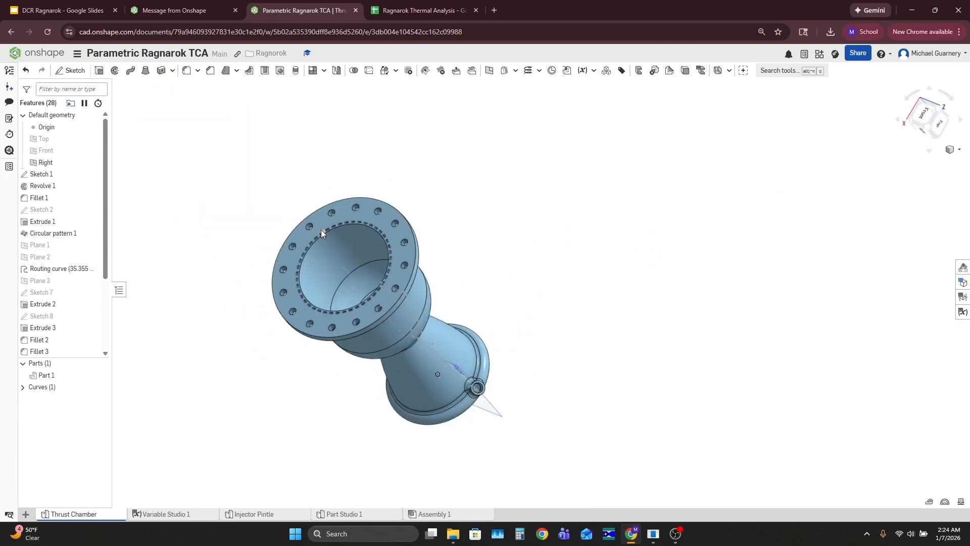
scroll(407, 336, up, 3)
right_drag(407, 335, 335, 209)
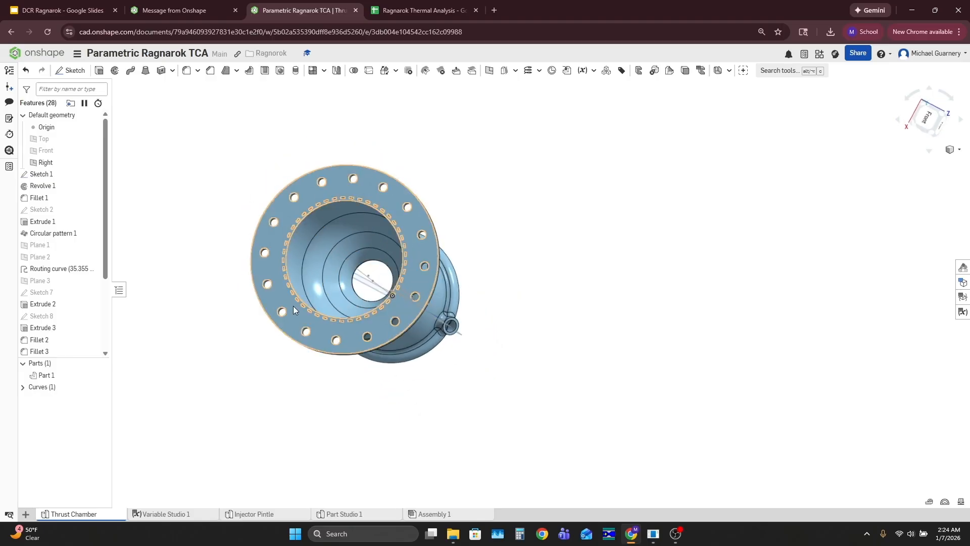
scroll(307, 279, down, 3)
right_drag(310, 283, 265, 259)
scroll(447, 333, up, 5)
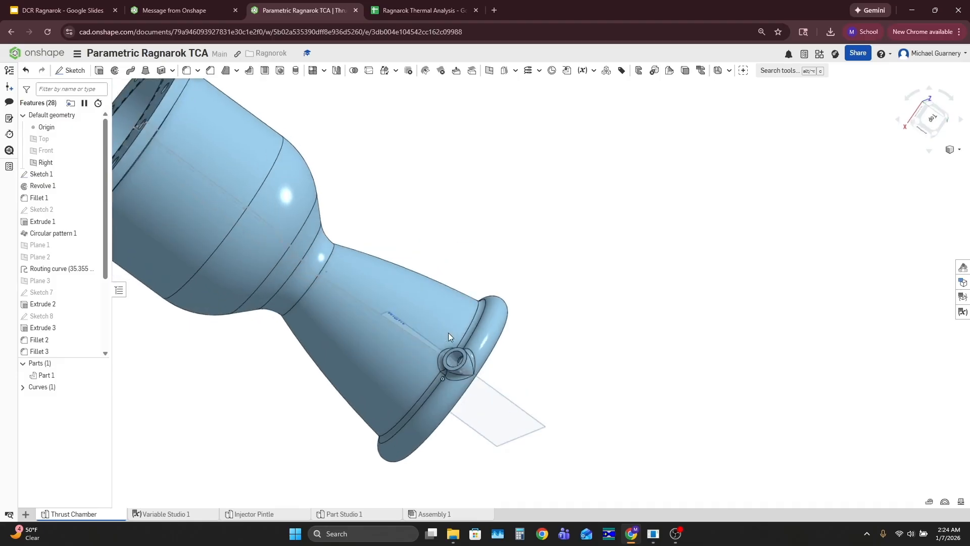
scroll(488, 329, down, 3)
right_drag(479, 334, 460, 289)
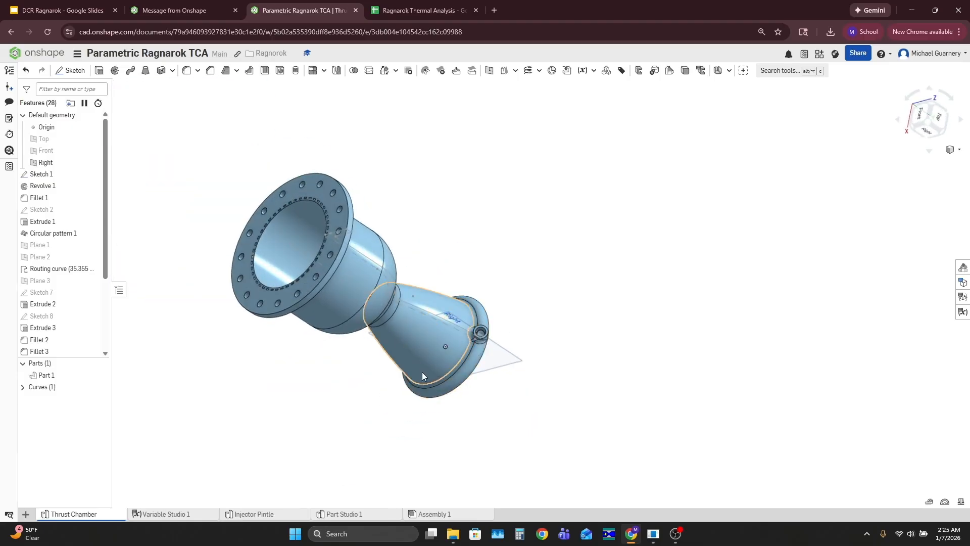
Set the Revolution variable in Variable Studio 1 to 40 deg and return to the Thrust Chamber part studio.
click(175, 512)
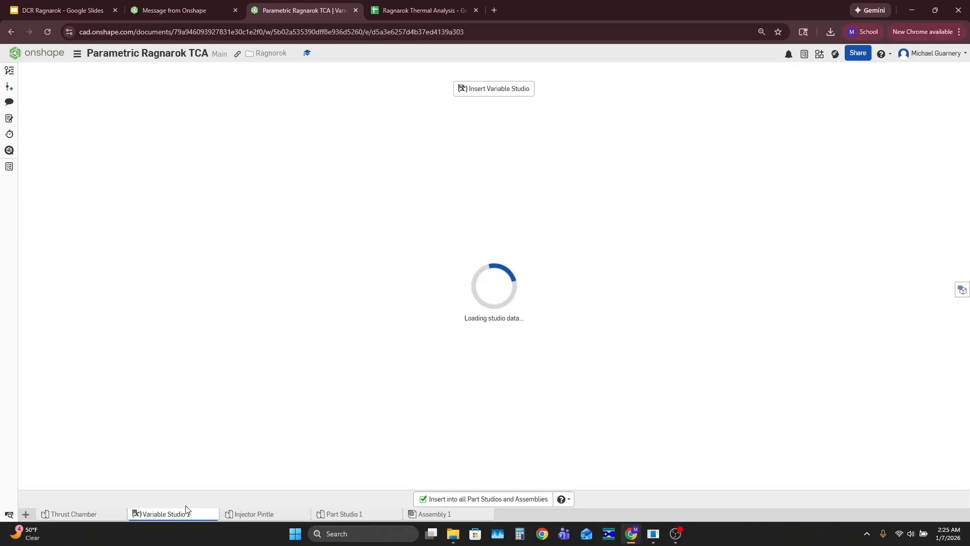
scroll(519, 335, down, 5)
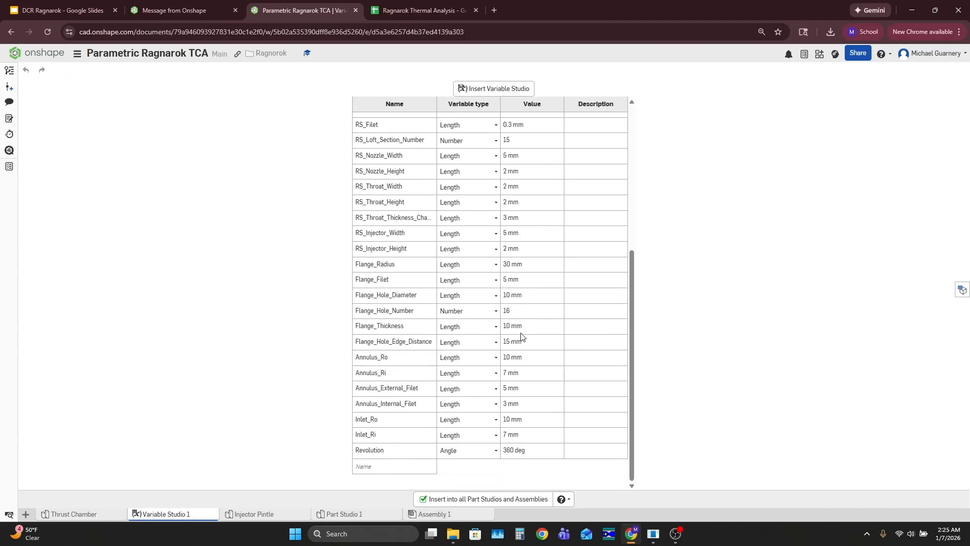
scroll(606, 361, up, 5)
scroll(593, 361, down, 5)
click(523, 449)
text(40)
key(Return)
click(185, 282)
click(76, 513)
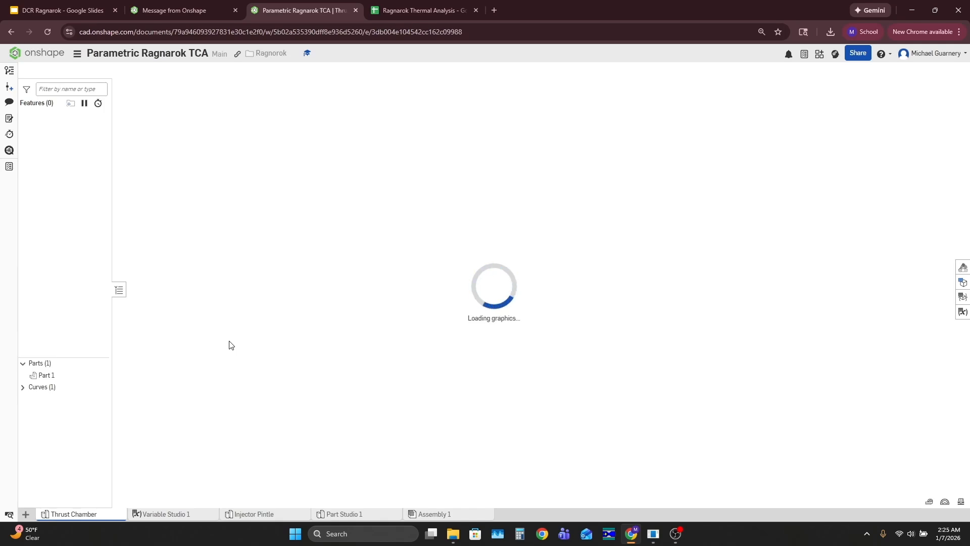
Examine the reduced thrust chamber segment from several sides, including its flange, cut faces, throat and coolant inlet.
scroll(286, 343, down, 3)
scroll(335, 305, up, 6)
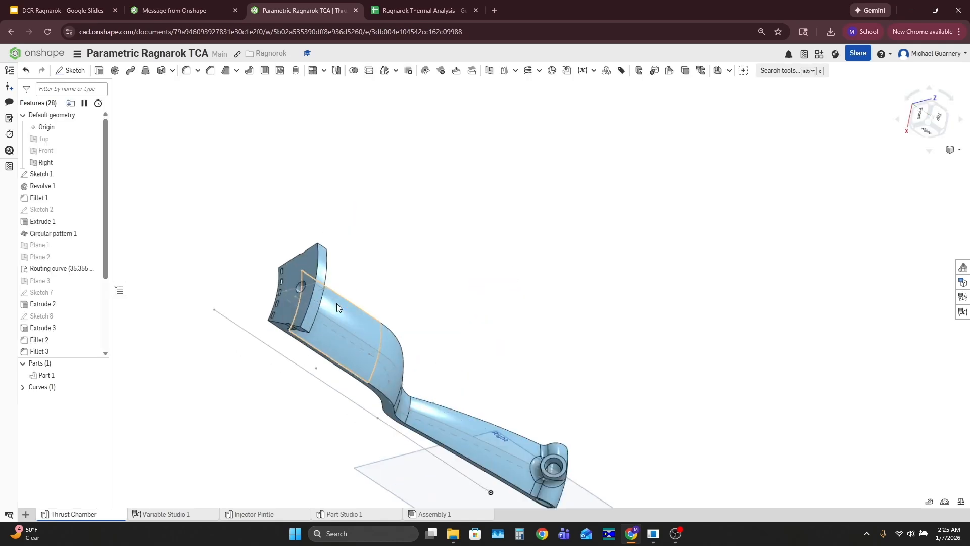
right_drag(233, 280, 316, 263)
scroll(234, 301, up, 4)
scroll(168, 286, down, 7)
scroll(424, 280, down, 4)
scroll(363, 382, up, 6)
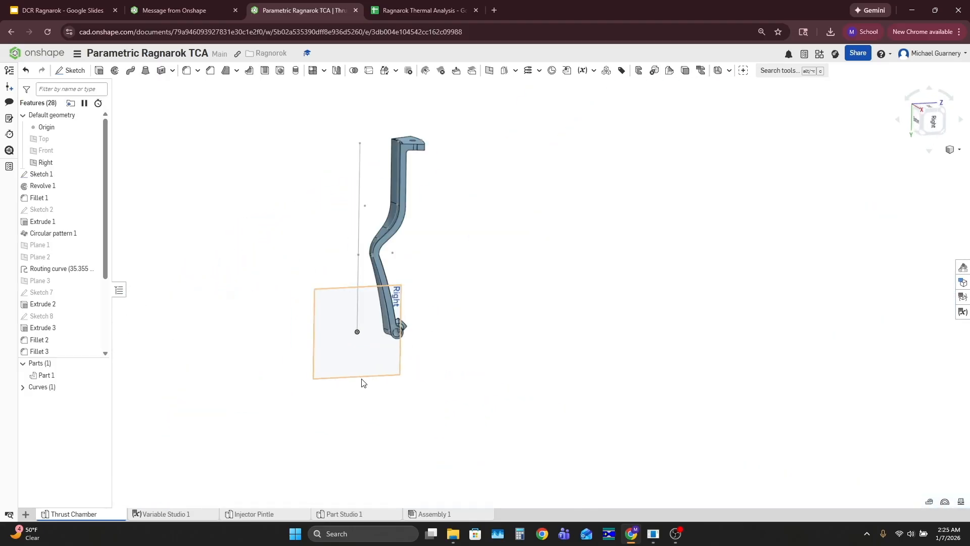
scroll(454, 239, up, 4)
right_drag(417, 336, 372, 461)
scroll(374, 457, down, 3)
scroll(331, 321, up, 10)
right_drag(331, 322, 244, 299)
scroll(457, 211, down, 5)
scroll(447, 314, up, 4)
right_drag(447, 314, 565, 332)
scroll(510, 305, down, 3)
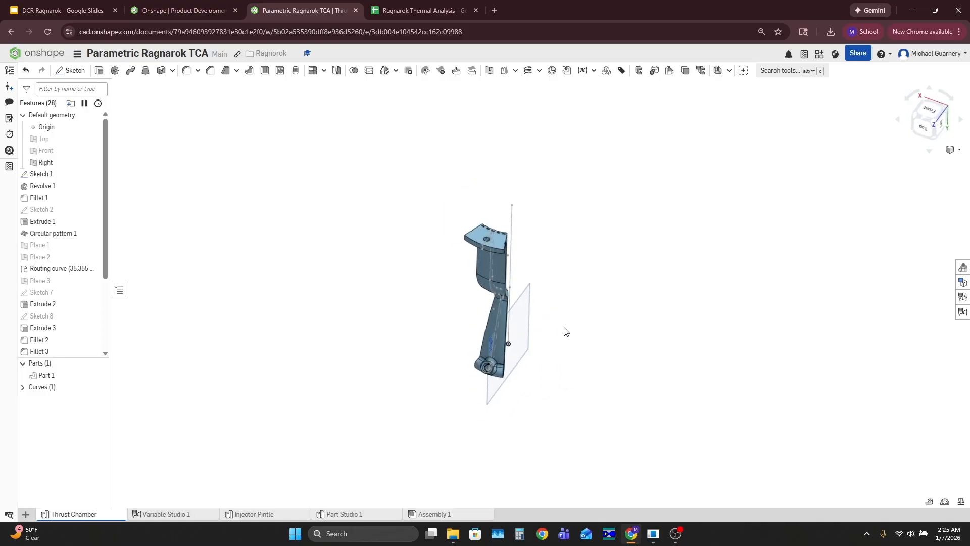
Export the Thrust Chamber part studio as a Parasolid download using the latest version.
right_click(89, 515)
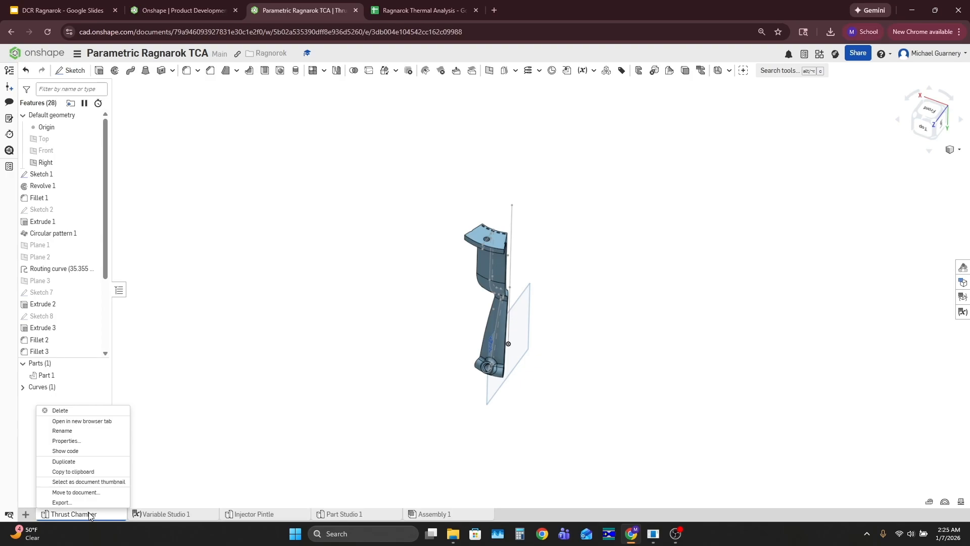
click(74, 503)
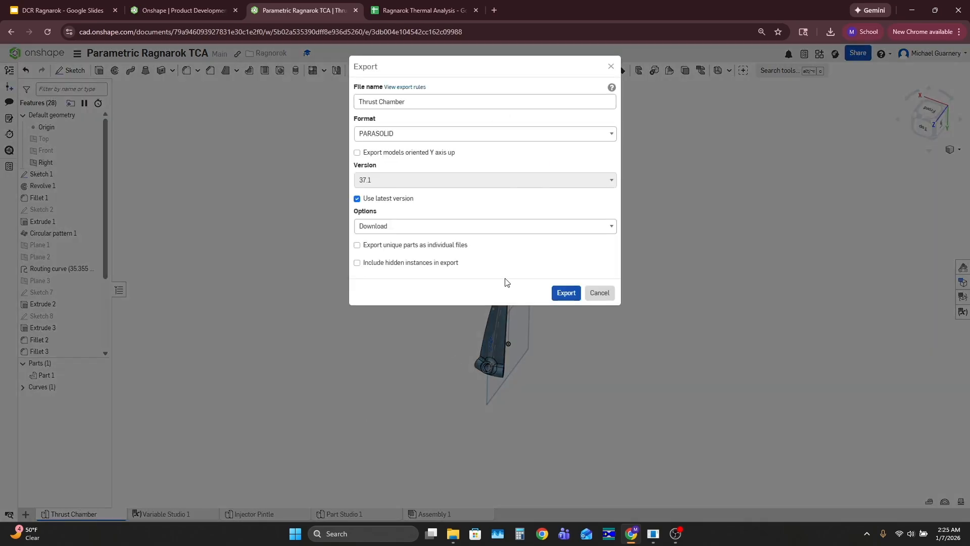
key(Return)
Switch to Workbench 2025 R2 in a maximized window and add a Steady-State Thermal system to the project schematic.
click(327, 535)
text(work)
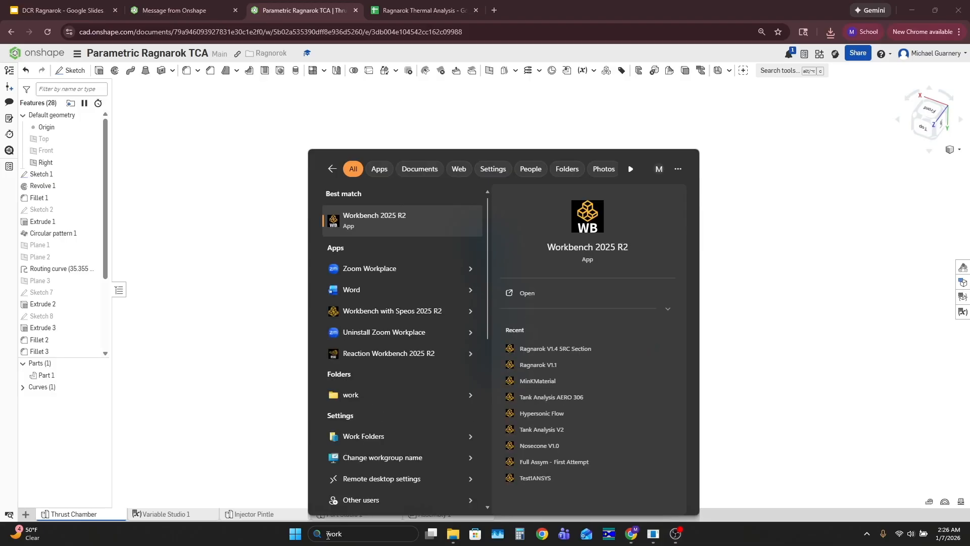
key(Return)
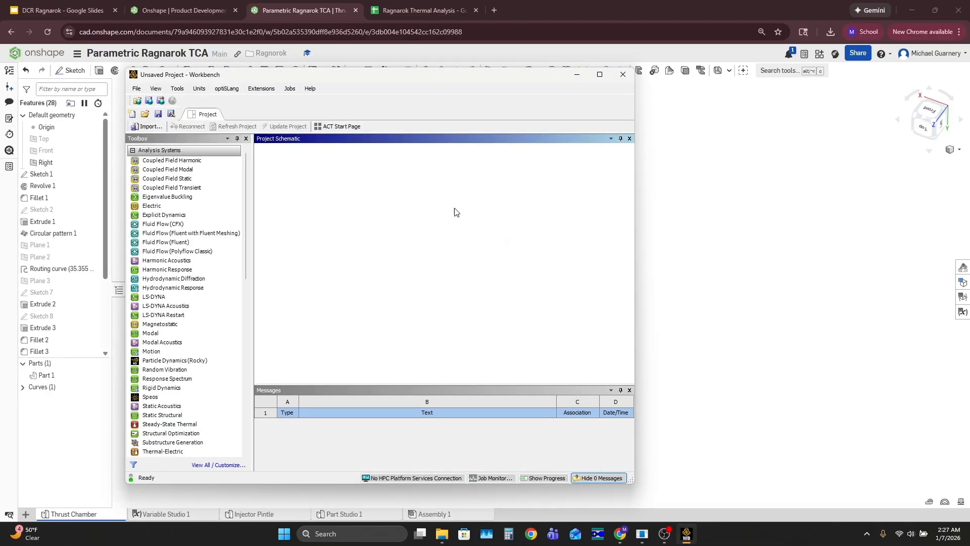
click(600, 75)
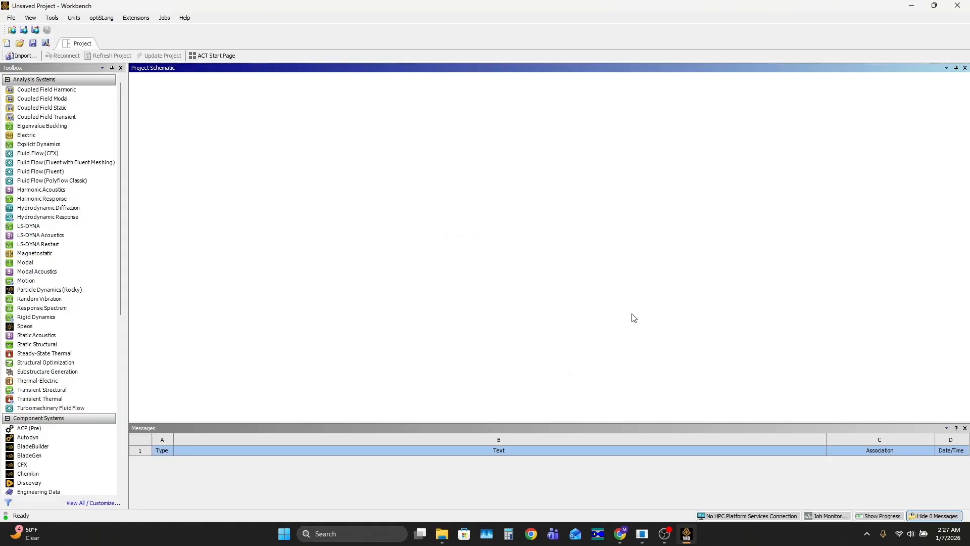
drag(28, 359, 197, 132)
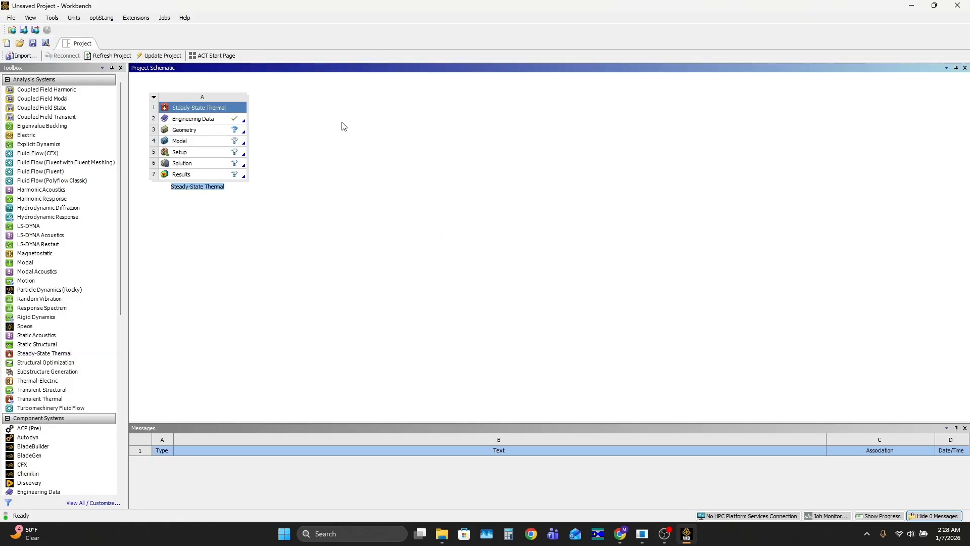
Open the thermal system's geometry in Ansys Discovery and insert the file Ragnarök V1.5 TCA.
click(211, 134)
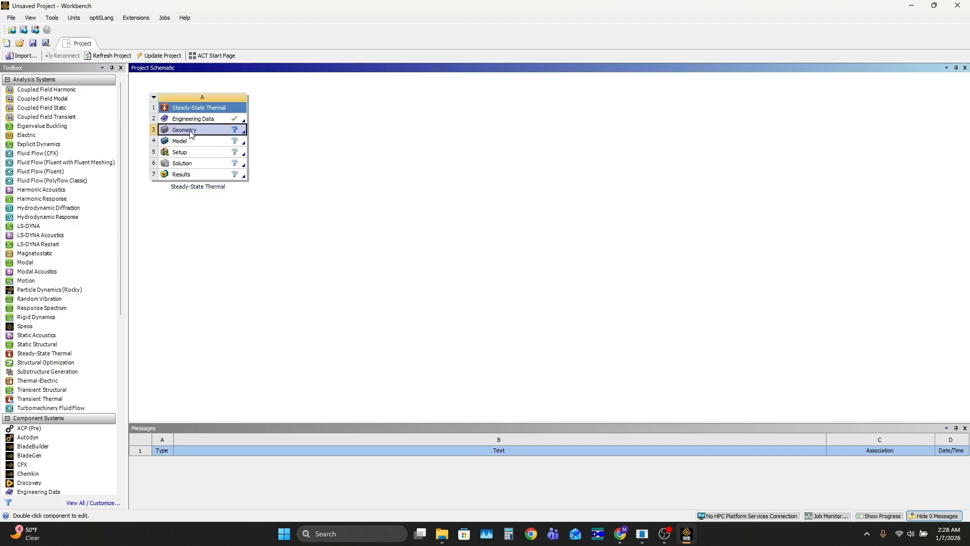
double_click(191, 133)
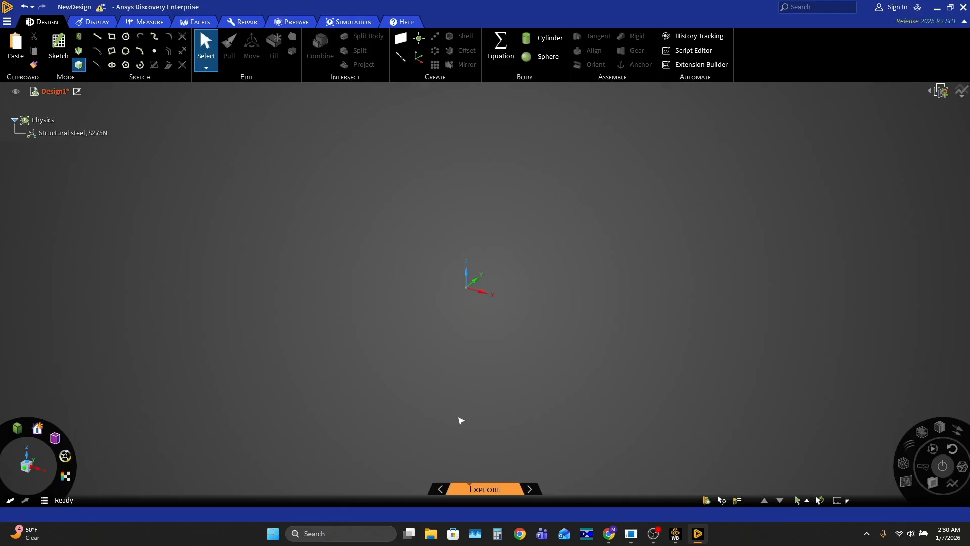
click(7, 22)
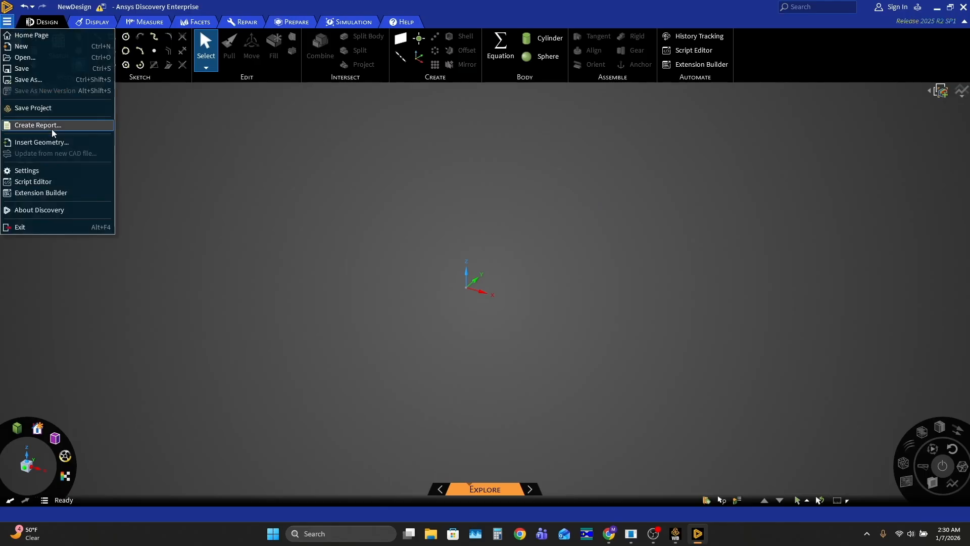
click(53, 141)
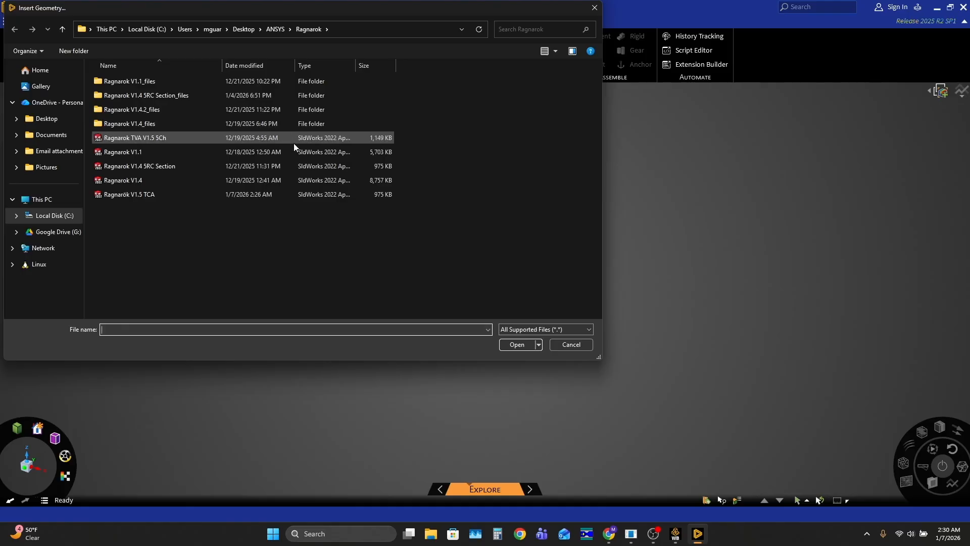
double_click(157, 193)
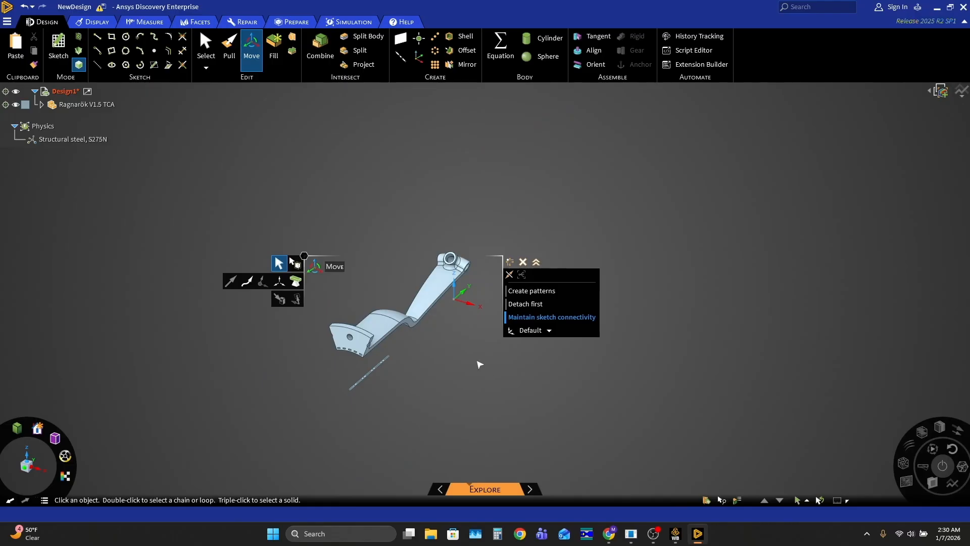
Examine the imported chamber segment from several sides, including its inner wall, flange, coolant inlet and the axis line beside it.
scroll(477, 361, up, 5)
middle_drag(472, 357, 356, 206)
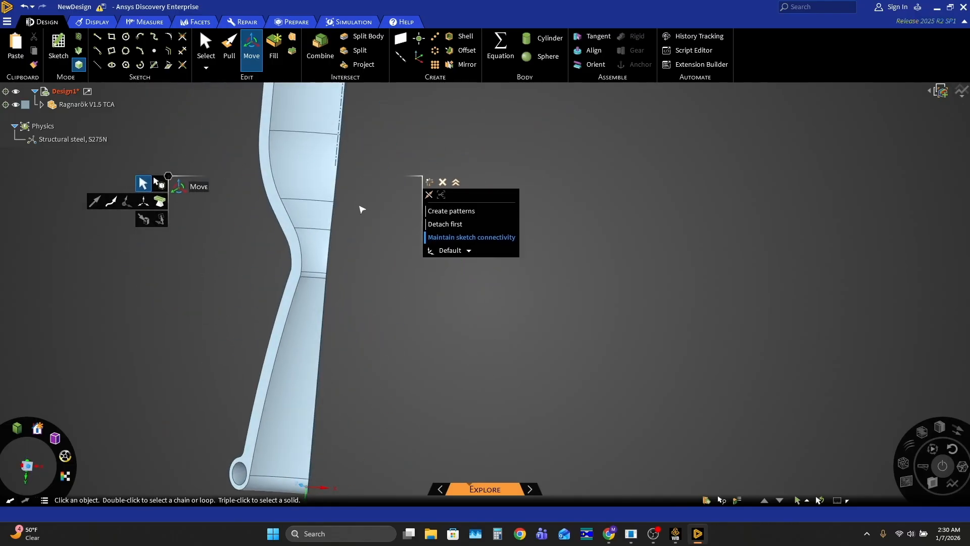
scroll(358, 210, down, 4)
scroll(359, 244, up, 5)
scroll(357, 229, down, 5)
middle_drag(339, 299, 310, 341)
scroll(359, 329, down, 4)
scroll(350, 330, up, 6)
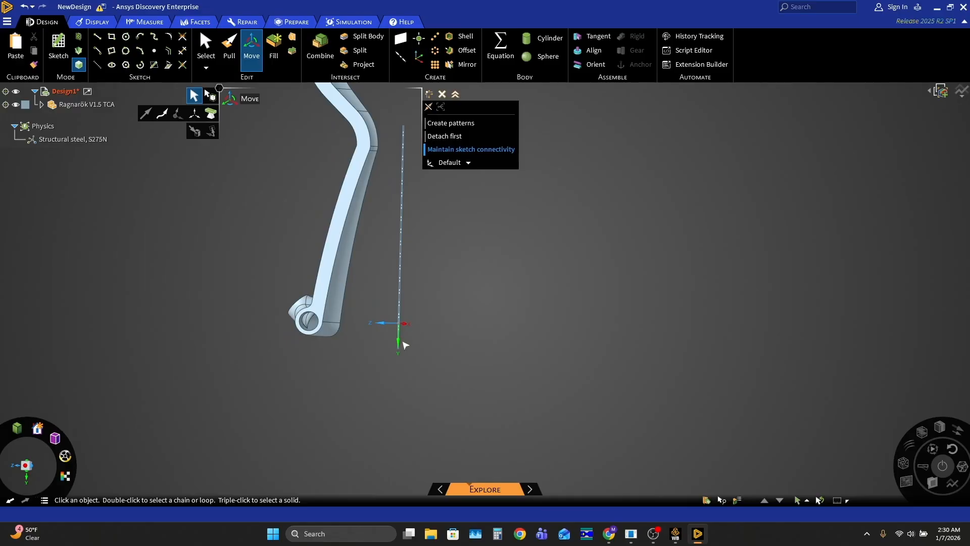
scroll(402, 341, down, 4)
scroll(400, 337, up, 4)
mouse_move(400, 337)
middle_down()
mouse_move(424, 333)
mouse_move(426, 369)
mouse_move(403, 336)
middle_up()
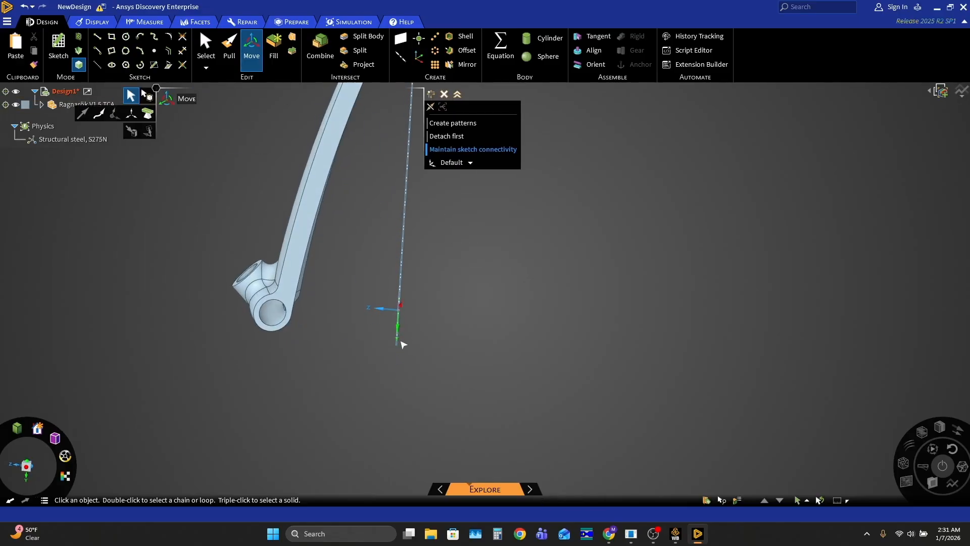
scroll(378, 383, down, 4)
scroll(338, 394, up, 2)
mouse_move(355, 354)
middle_down()
mouse_move(366, 331)
mouse_move(349, 325)
mouse_move(281, 340)
mouse_move(498, 318)
mouse_move(363, 323)
mouse_move(513, 320)
mouse_move(587, 359)
middle_up()
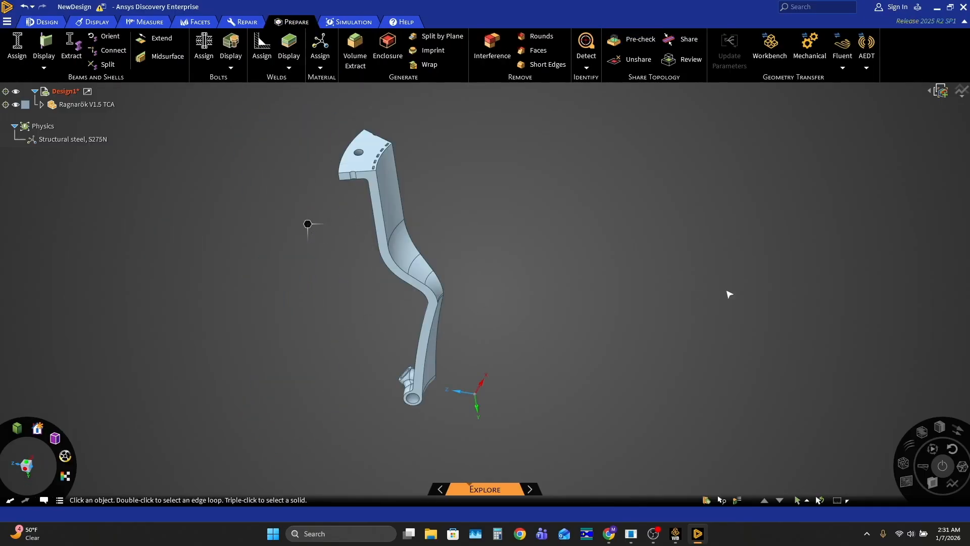
scroll(729, 294, down, 1)
mouse_move(564, 356)
middle_down()
mouse_move(604, 364)
mouse_move(568, 334)
middle_up()
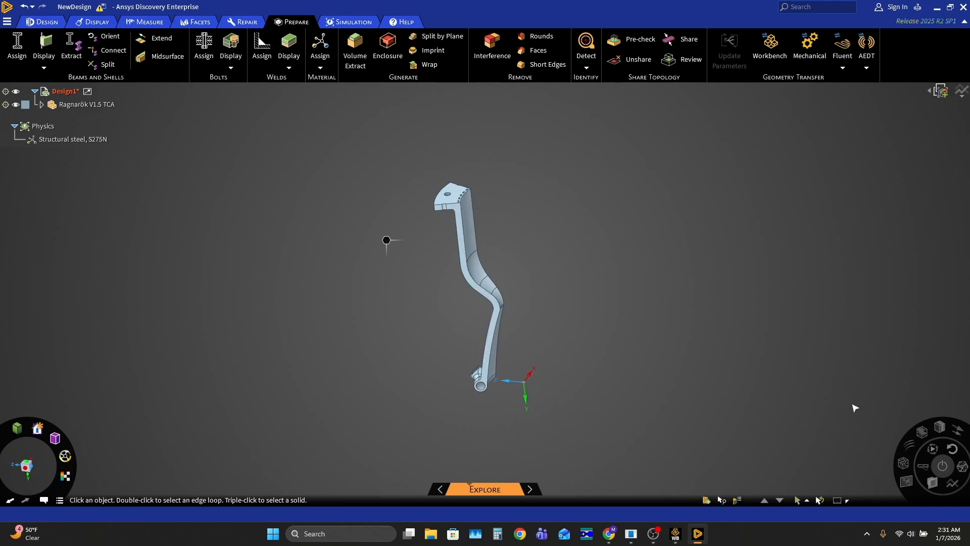
Return to Workbench and open the Steady-State Thermal system's model in Ansys Mechanical.
click(676, 534)
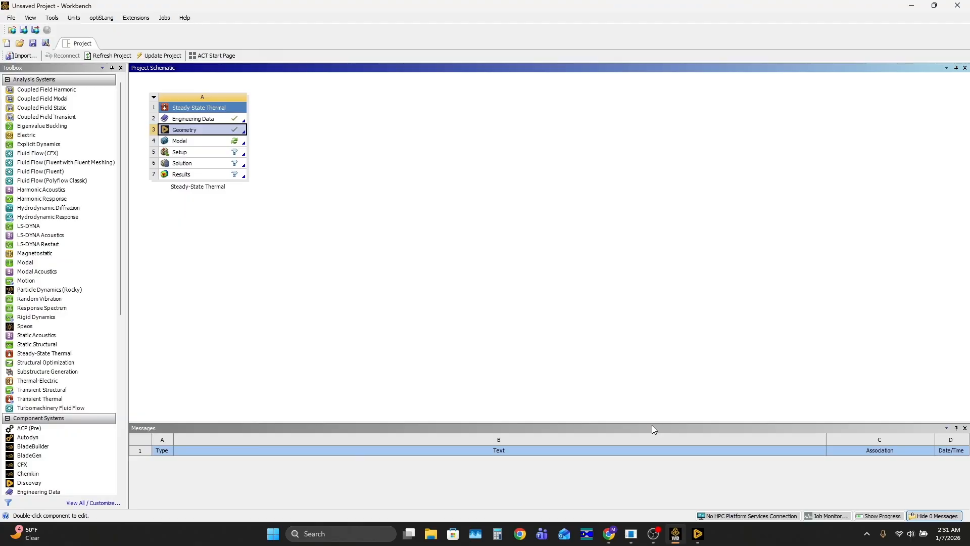
double_click(219, 146)
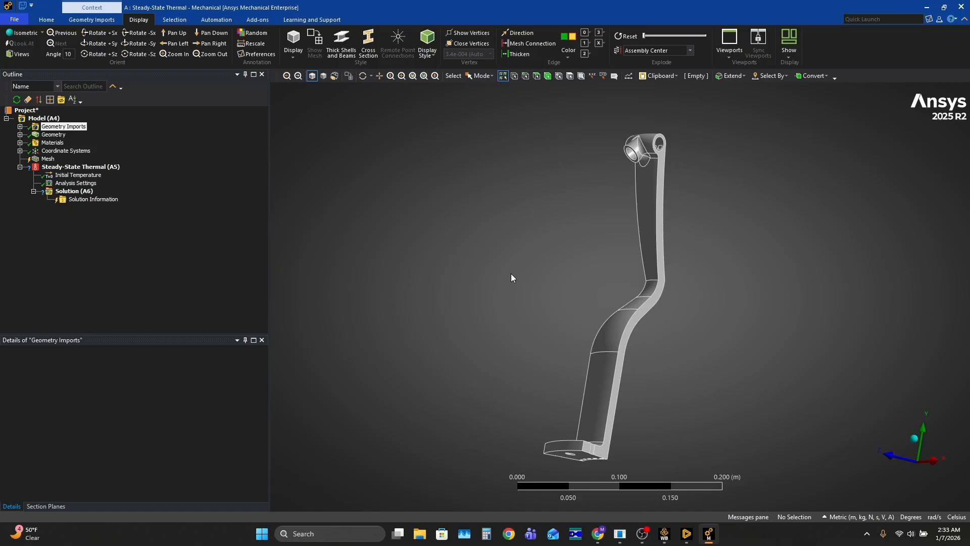
middle_drag(659, 283, 682, 357)
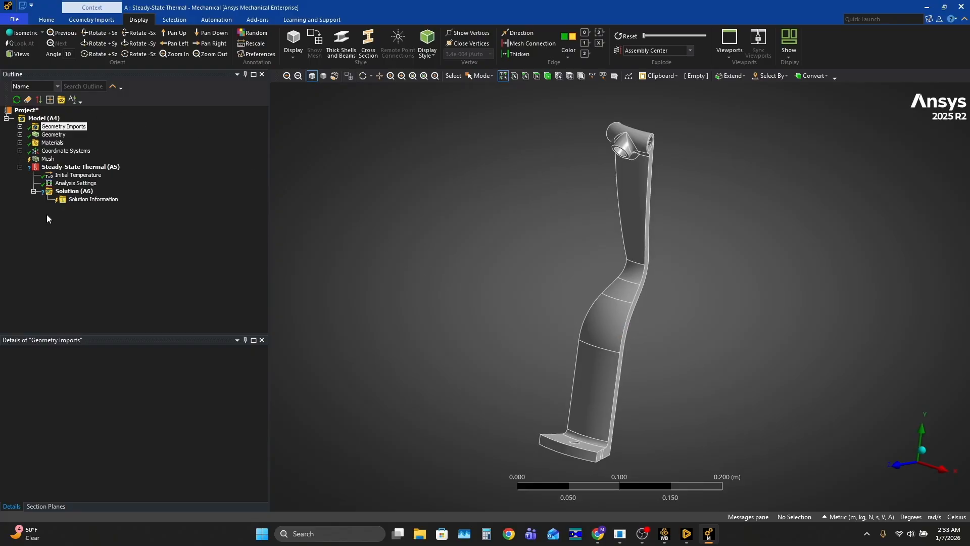
Assign Copper alloy, C18200 to the Ragnarök V1.5 TCA part and list the model's materials.
click(19, 135)
click(58, 142)
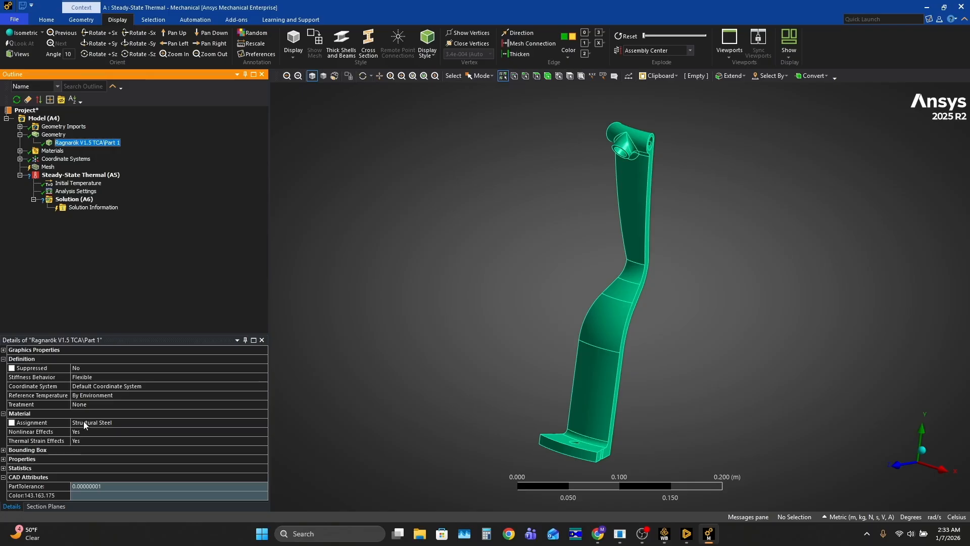
click(131, 424)
click(263, 423)
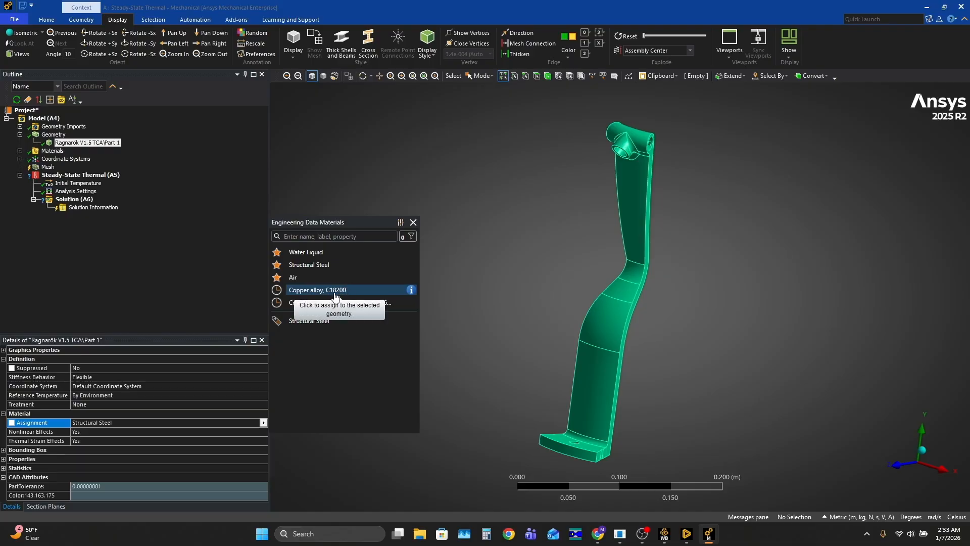
click(364, 291)
click(18, 156)
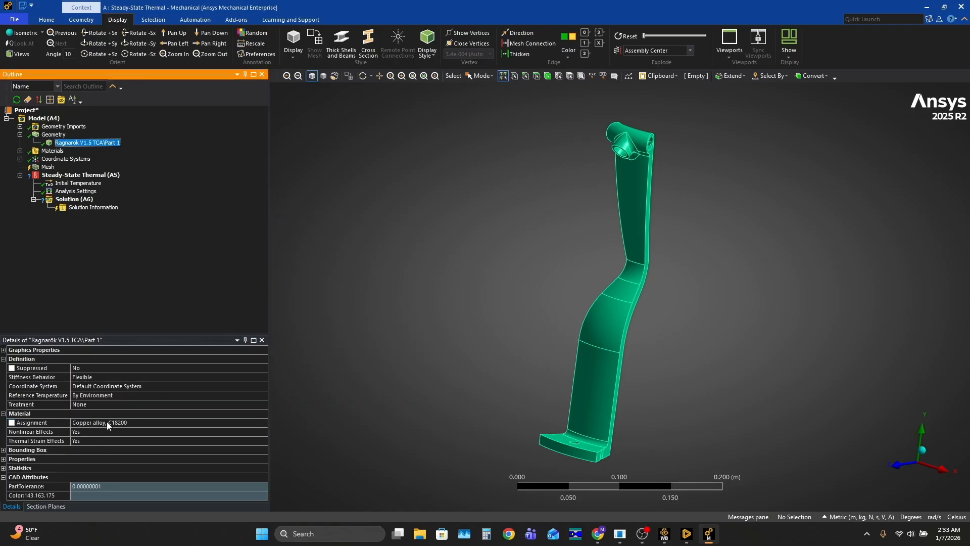
click(20, 151)
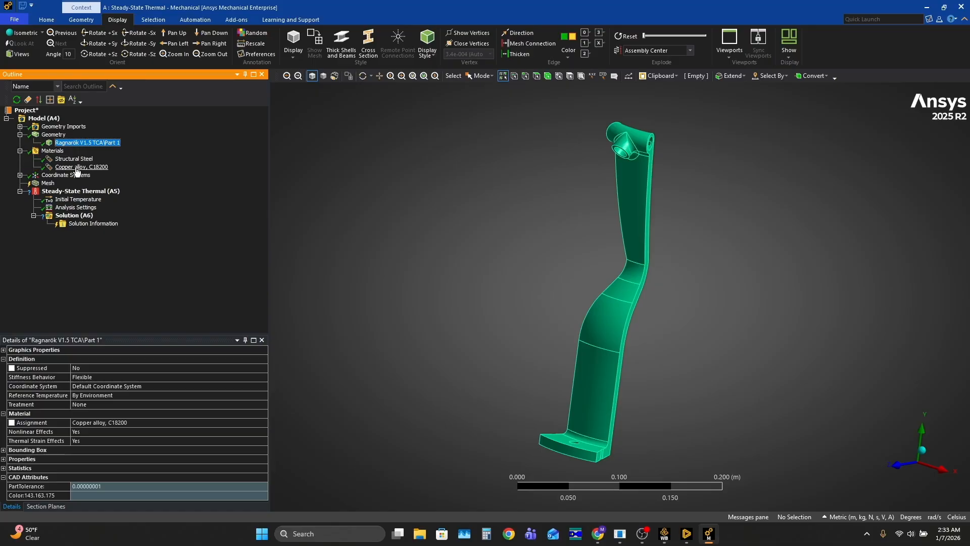
Add a Cartesian coordinate system and place its origin on the flange's end face that has the channel openings.
click(20, 176)
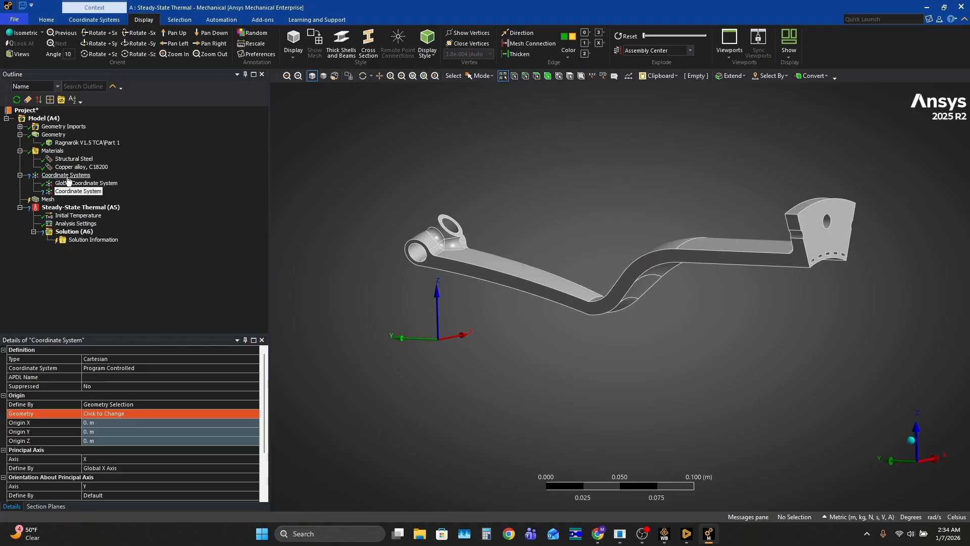
right_click(67, 178)
mouse_move(89, 183)
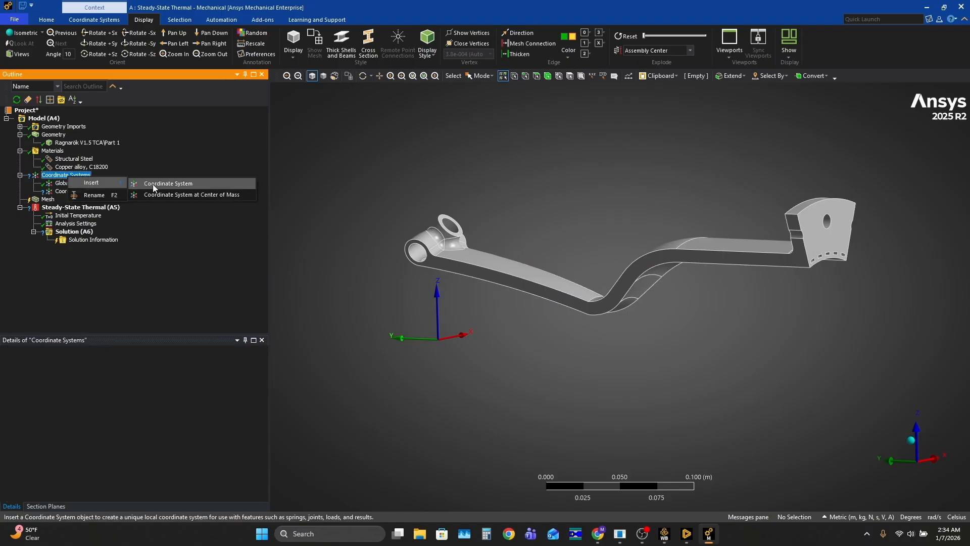
click(26, 187)
click(45, 191)
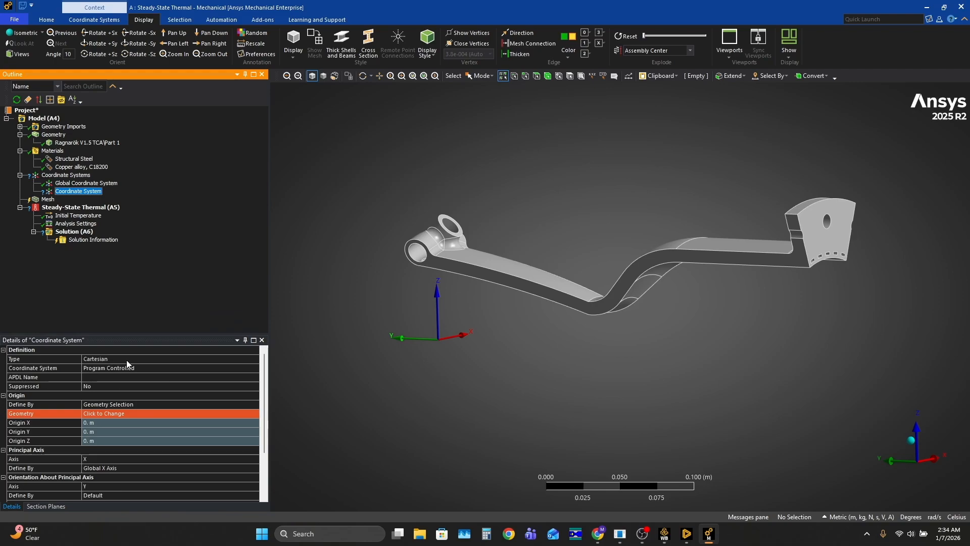
click(102, 413)
click(820, 243)
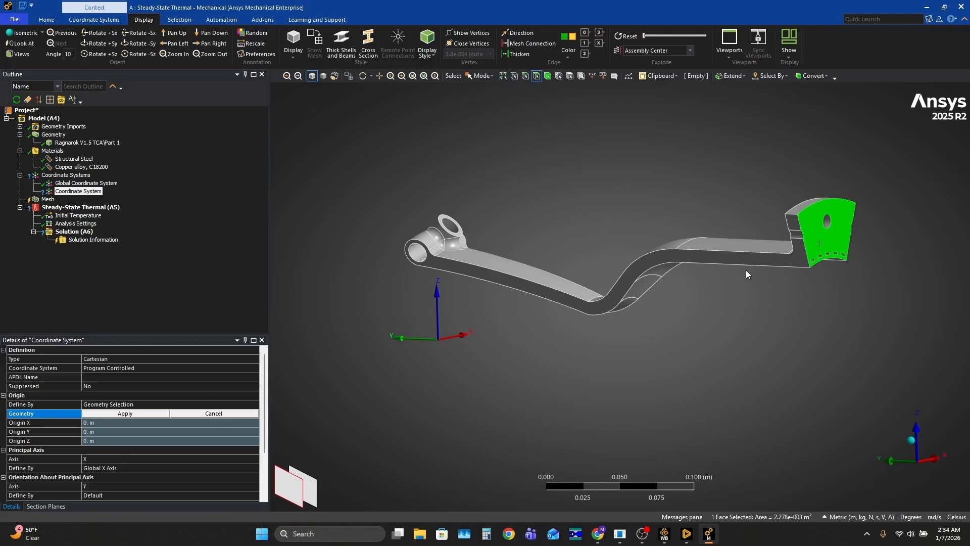
click(123, 414)
middle_drag(538, 356, 602, 372)
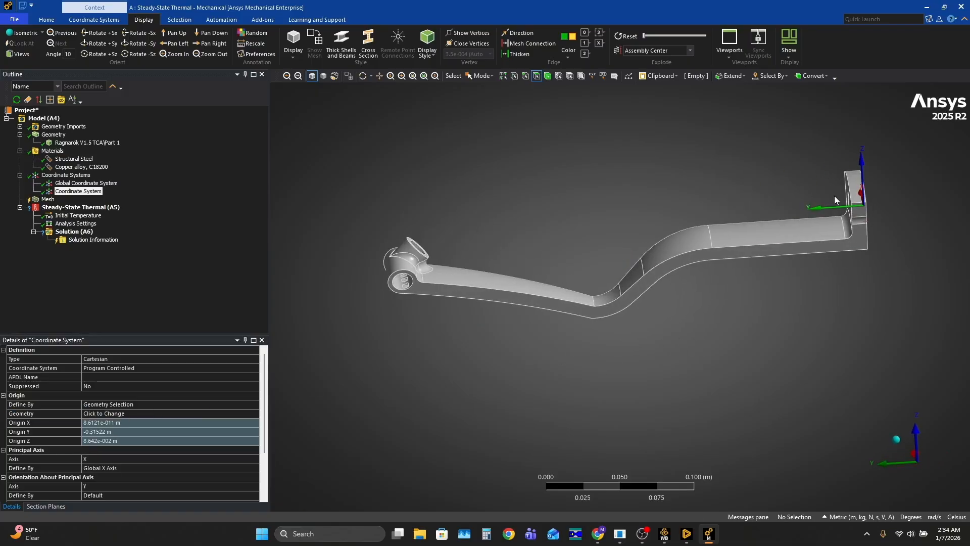
middle_drag(608, 212, 733, 223)
middle_drag(877, 252, 871, 241)
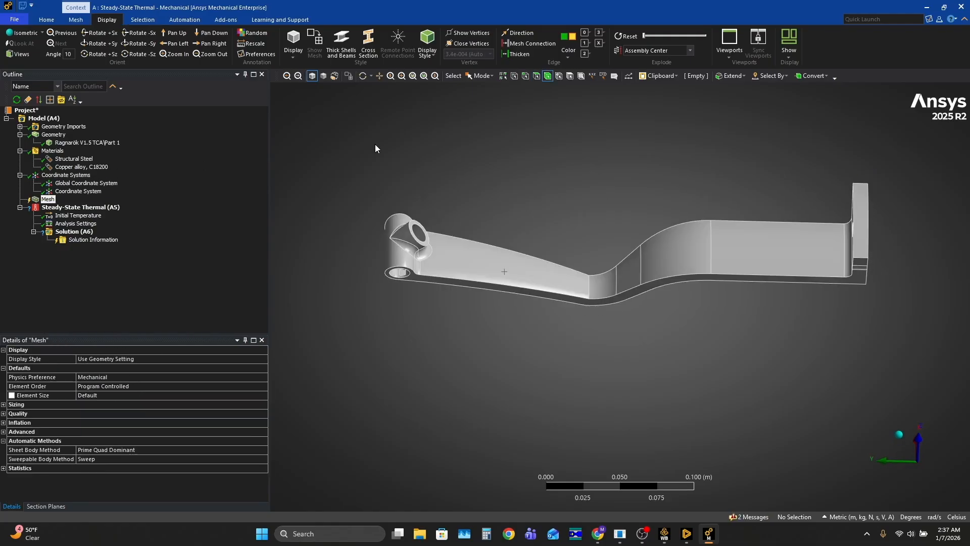
Insert a mesh method and scope it to the chamber segment body, leaving the method on Automatic.
right_click(48, 201)
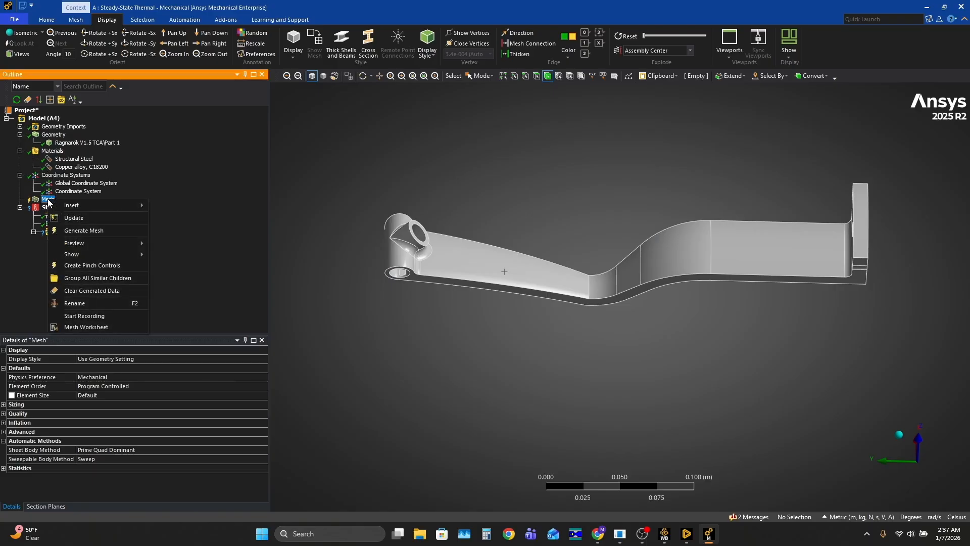
mouse_move(80, 205)
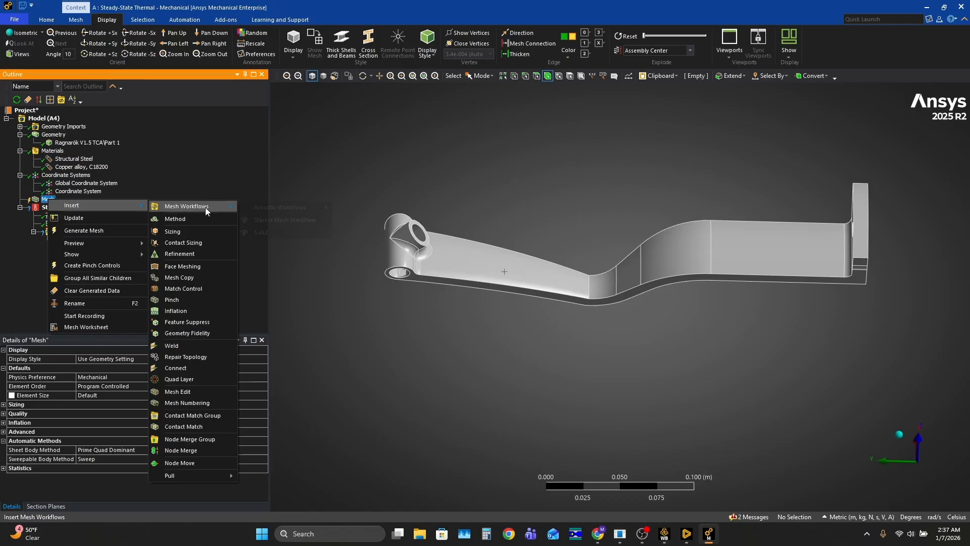
click(197, 218)
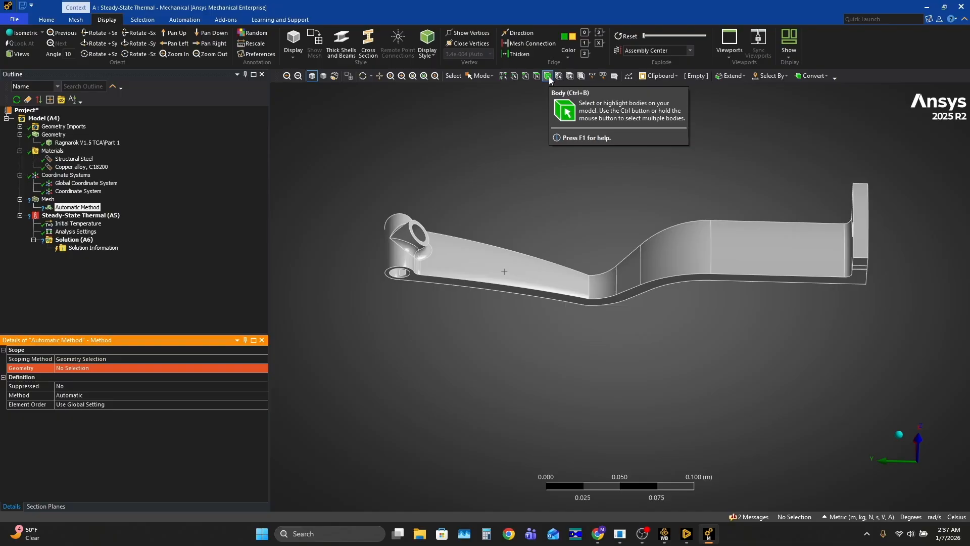
click(486, 269)
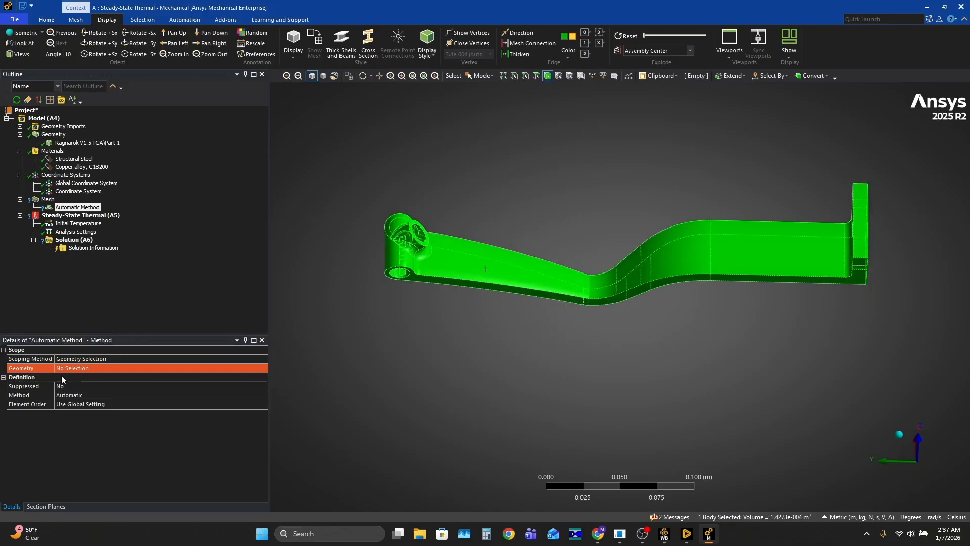
click(79, 368)
click(102, 369)
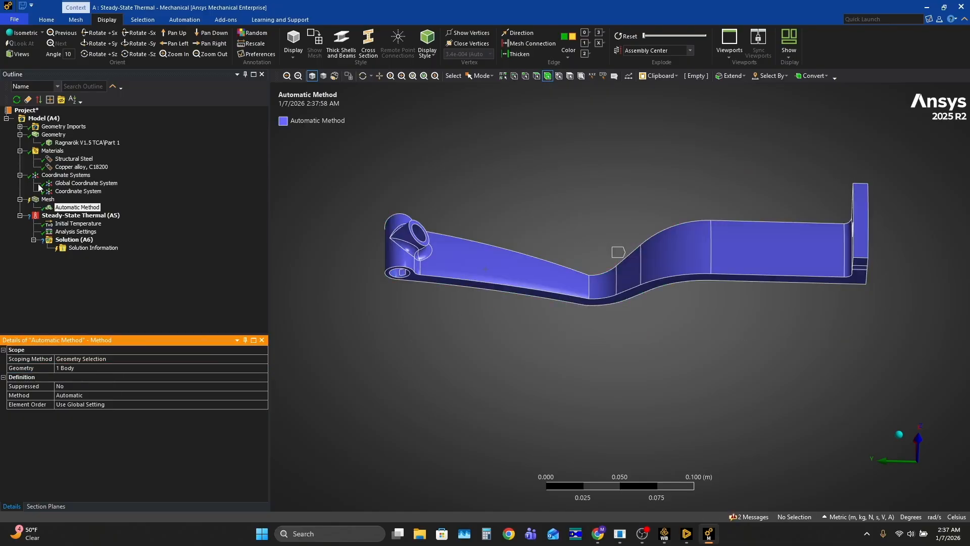
Add a mesh sizing on the chamber segment body with an element size of 0.001 m and generate the mesh.
right_click(48, 200)
mouse_move(82, 205)
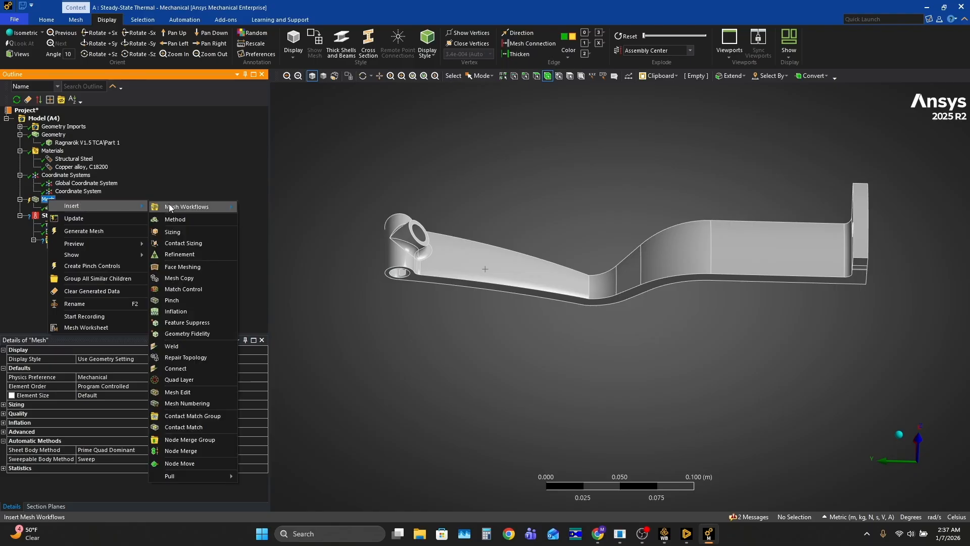
click(188, 234)
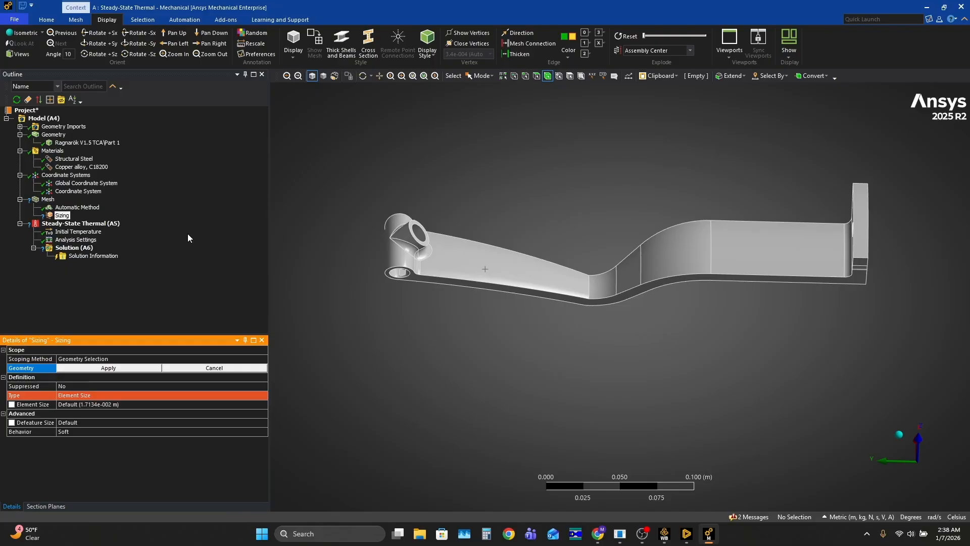
click(491, 268)
click(100, 368)
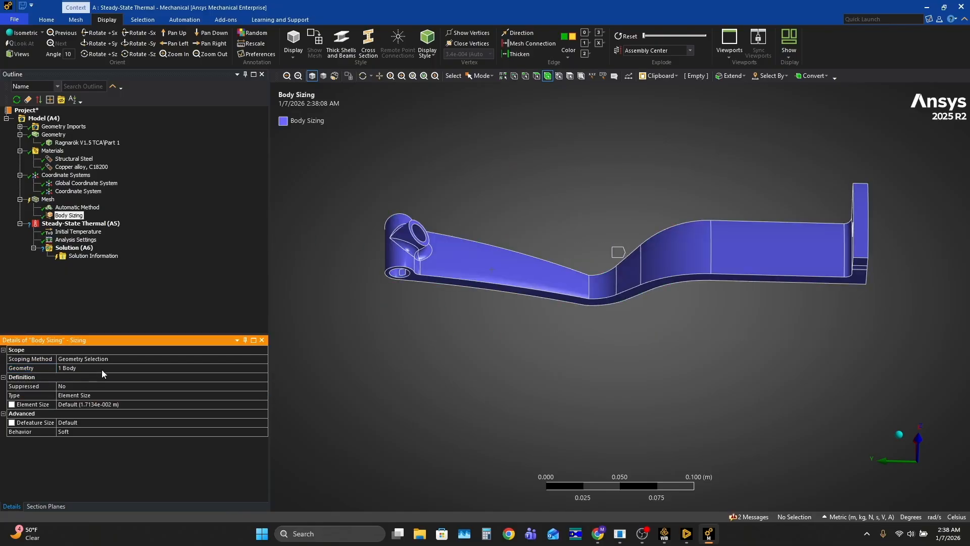
click(117, 404)
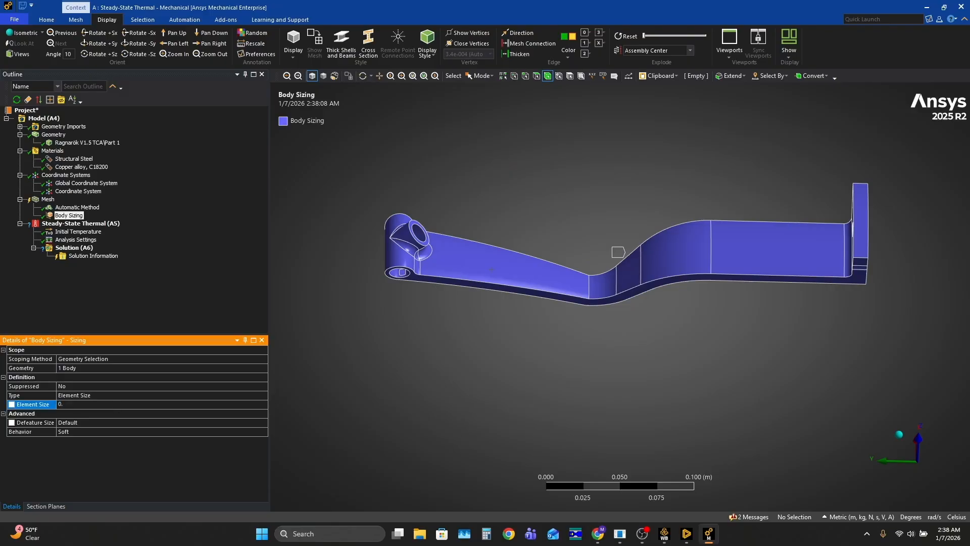
text(0.002)
key(BackSpace)
text(1)
key(Return)
right_click(49, 200)
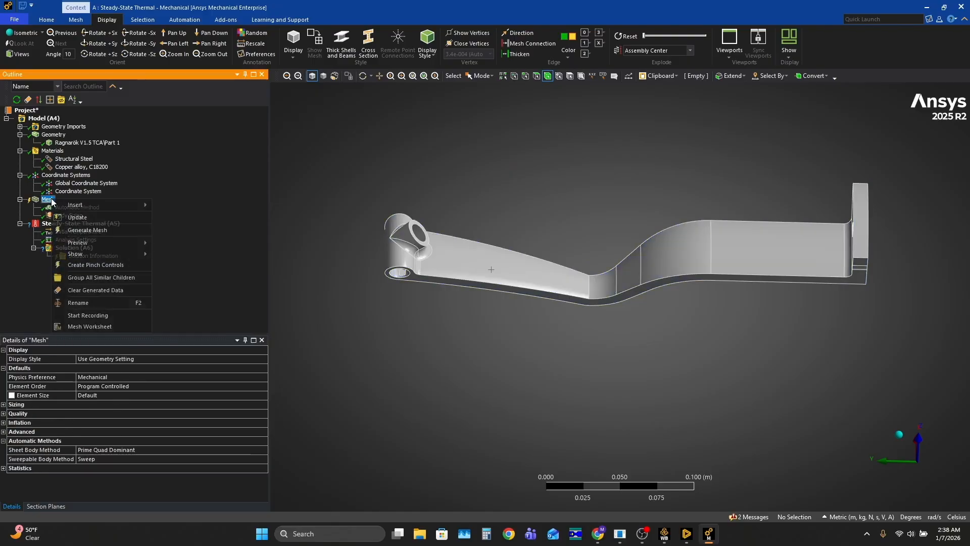
click(84, 230)
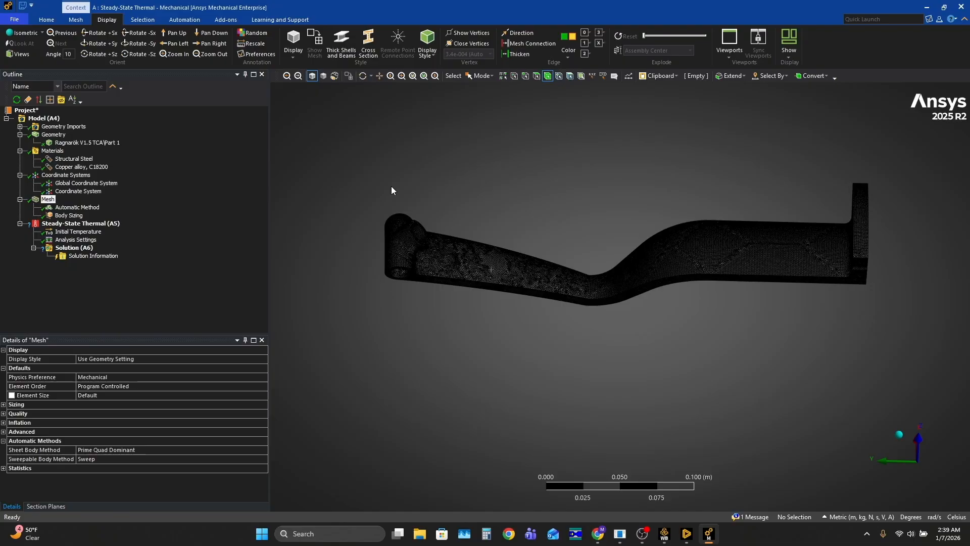
Examine the generated mesh around the coolant inlet, on the flange's end face and inside the rectangular cooling channel openings.
scroll(400, 240, up, 5)
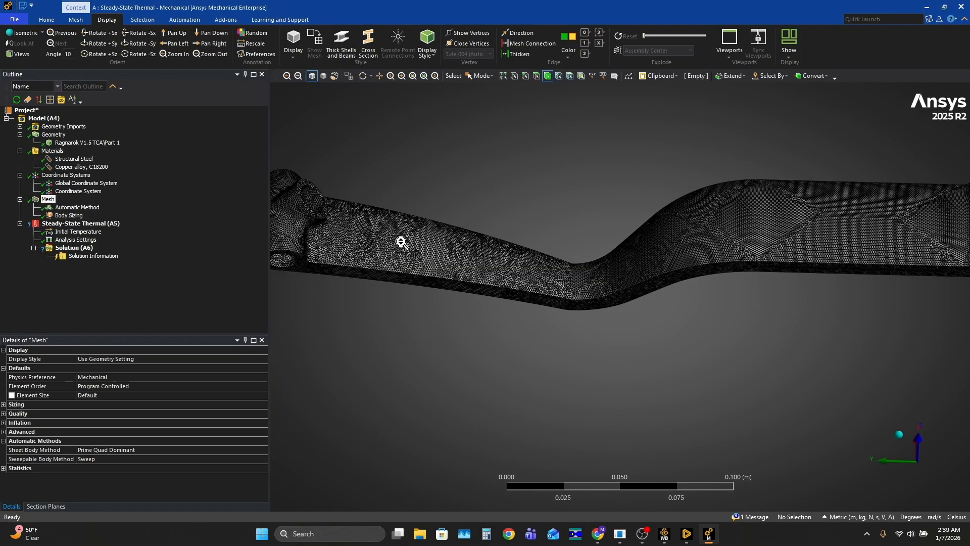
scroll(461, 260, up, 10)
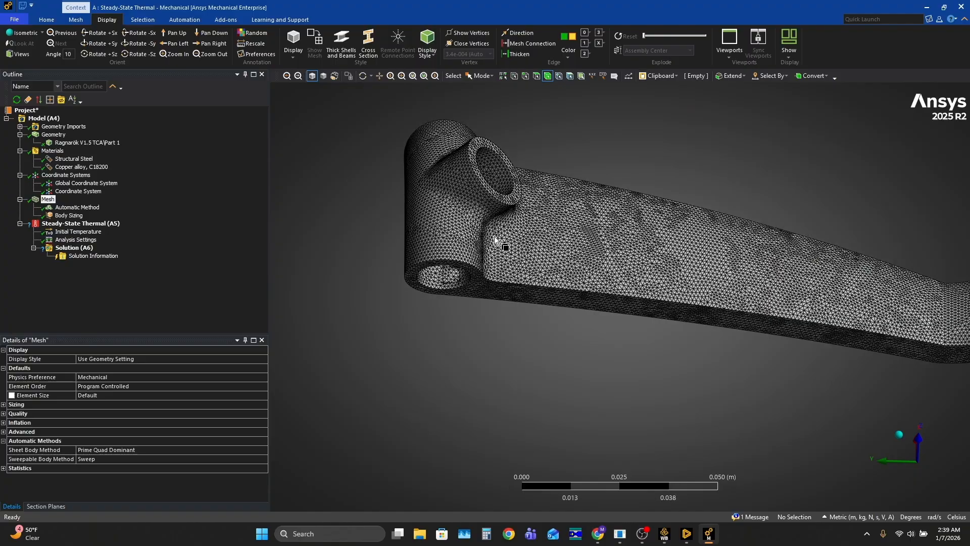
middle_drag(468, 232, 499, 232)
scroll(498, 232, down, 9)
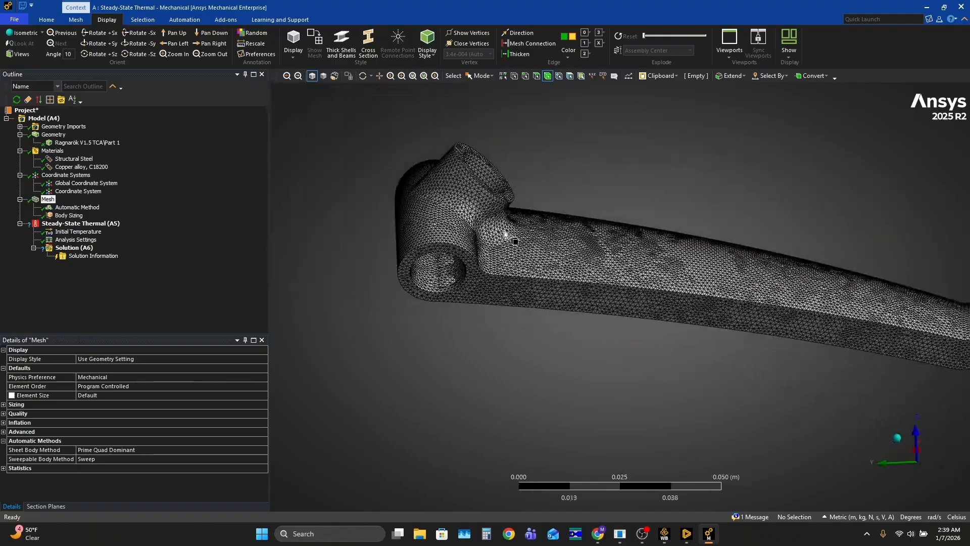
middle_drag(722, 246, 587, 324)
scroll(587, 320, up, 15)
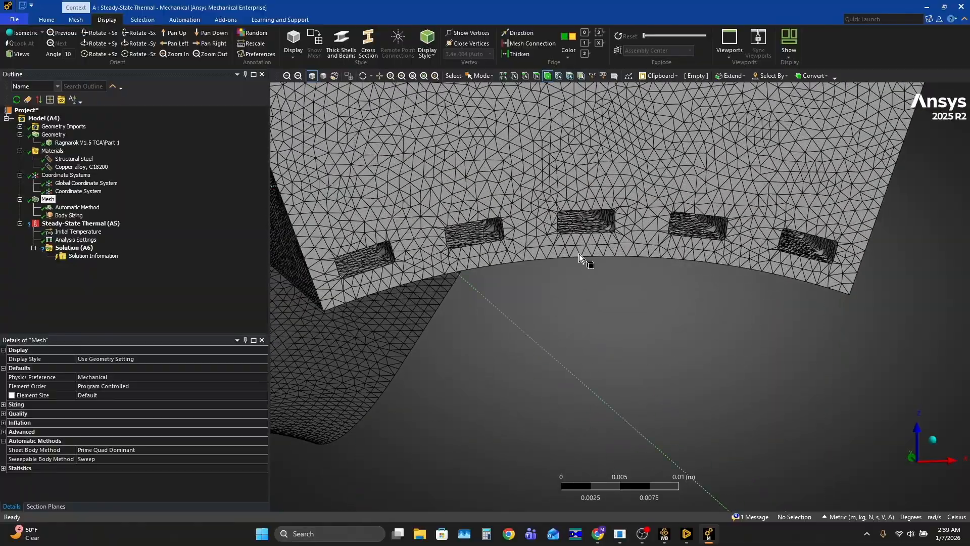
ctrl+middle_drag(569, 192, 561, 274)
scroll(561, 274, up, 3)
scroll(561, 274, up, 7)
middle_drag(593, 333, 621, 343)
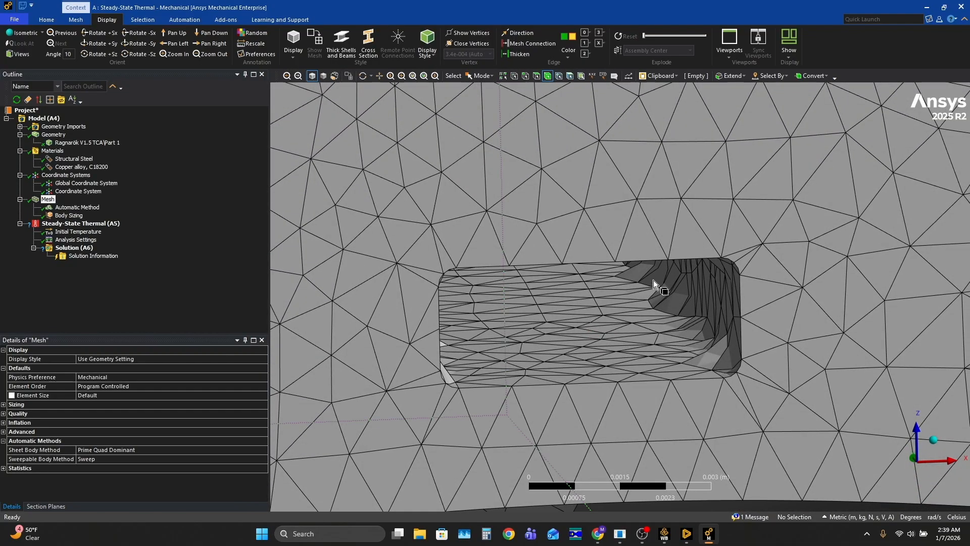
mouse_move(631, 326)
middle_down()
mouse_move(616, 314)
mouse_move(632, 325)
middle_up()
scroll(647, 329, up, 2)
scroll(647, 330, down, 5)
mouse_move(559, 324)
middle_down()
mouse_move(626, 302)
mouse_move(614, 328)
mouse_move(602, 319)
mouse_move(541, 334)
mouse_move(538, 323)
mouse_move(711, 250)
mouse_move(708, 280)
mouse_move(753, 286)
mouse_move(798, 310)
mouse_move(575, 270)
mouse_move(688, 219)
mouse_move(615, 351)
mouse_move(498, 271)
mouse_move(614, 254)
middle_up()
scroll(626, 302, up, 3)
scroll(589, 301, down, 5)
scroll(574, 270, down, 2)
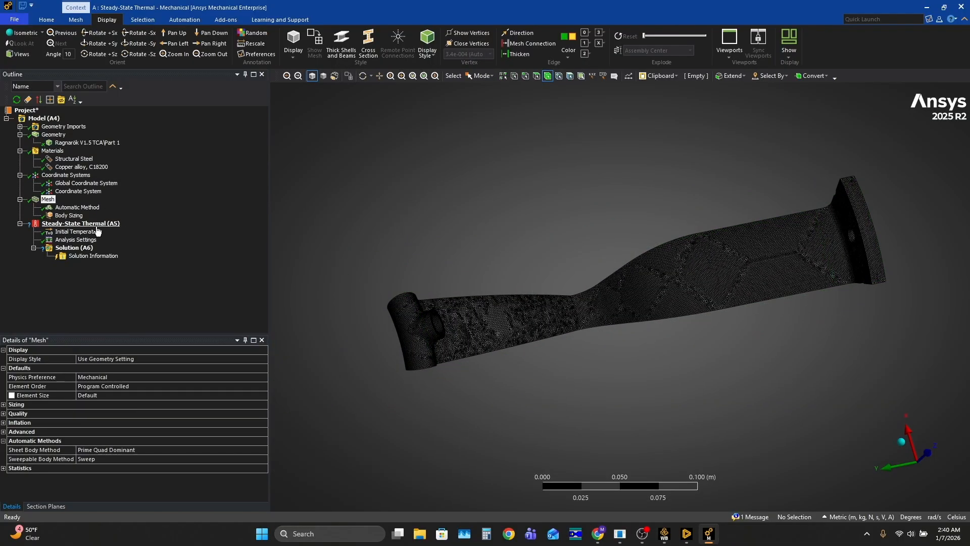
click(74, 227)
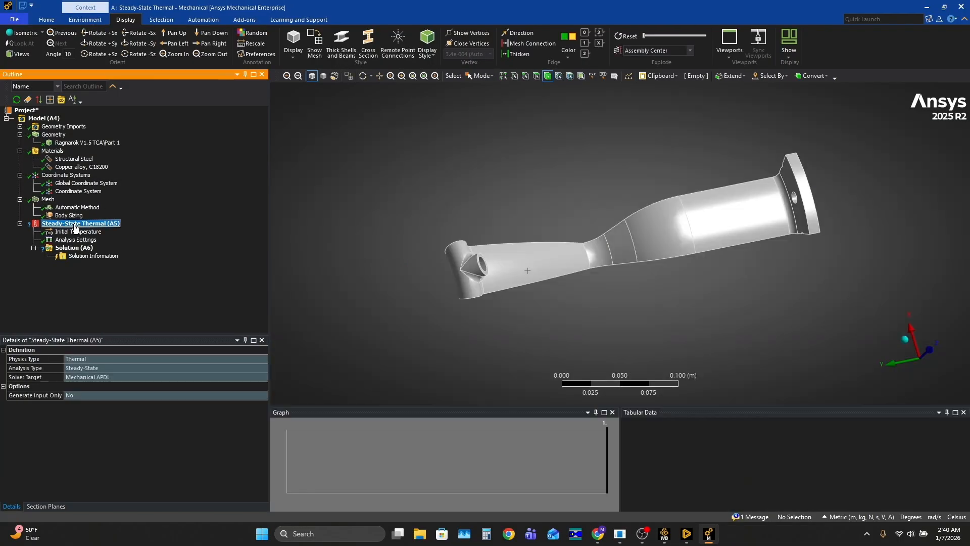
right_click(75, 228)
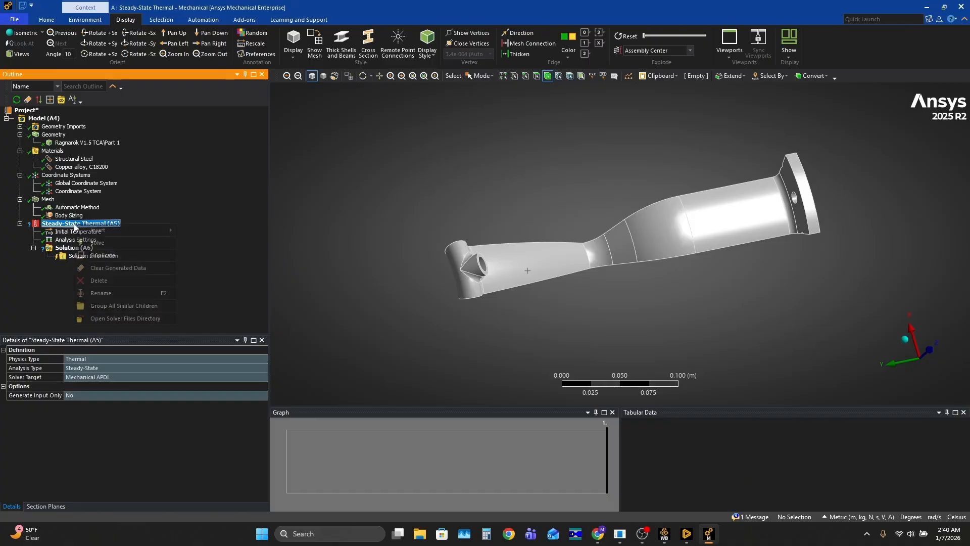
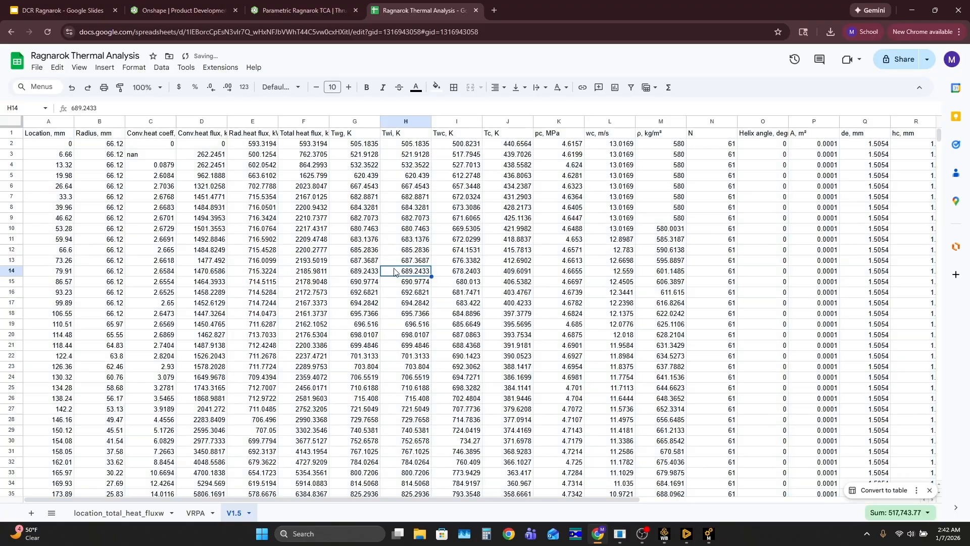
Review the location, total heat flux and Tc columns on the V1.5 sheet of the Ragnarok Thermal Analysis spreadsheet.
scroll(378, 290, down, 9)
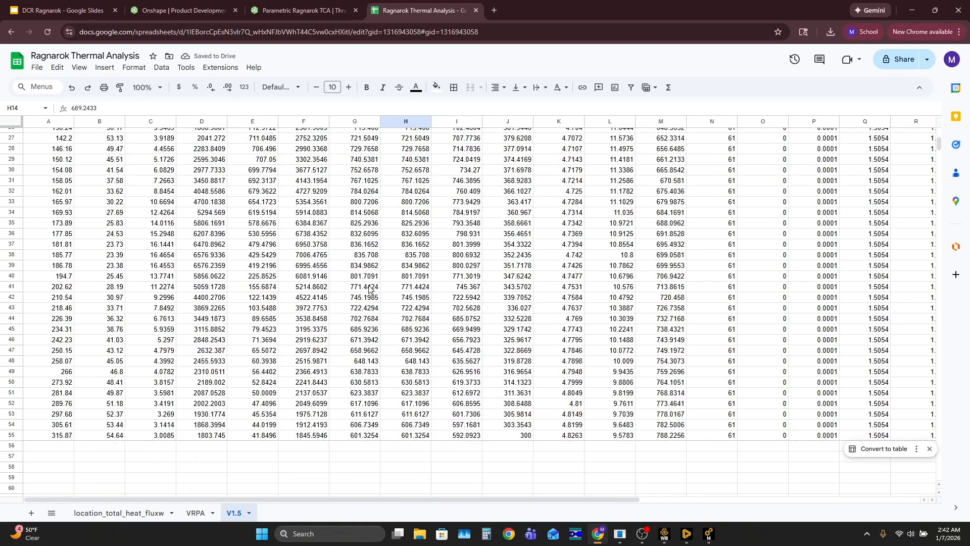
scroll(373, 291, up, 9)
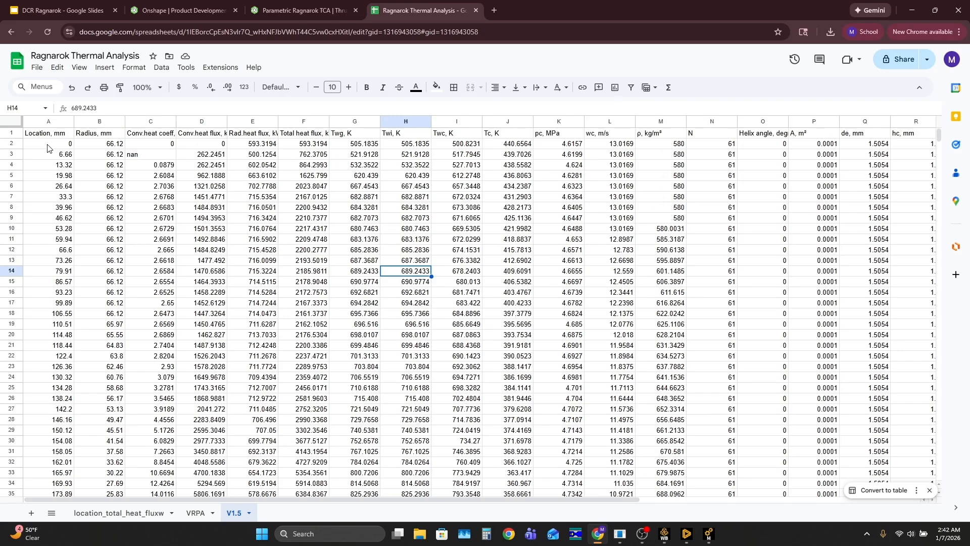
scroll(50, 202, down, 12)
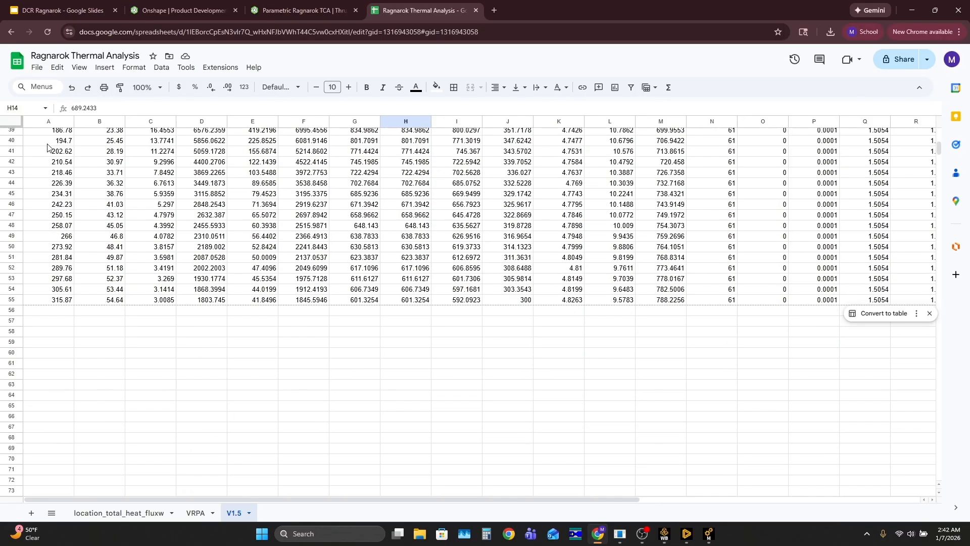
scroll(60, 308, up, 12)
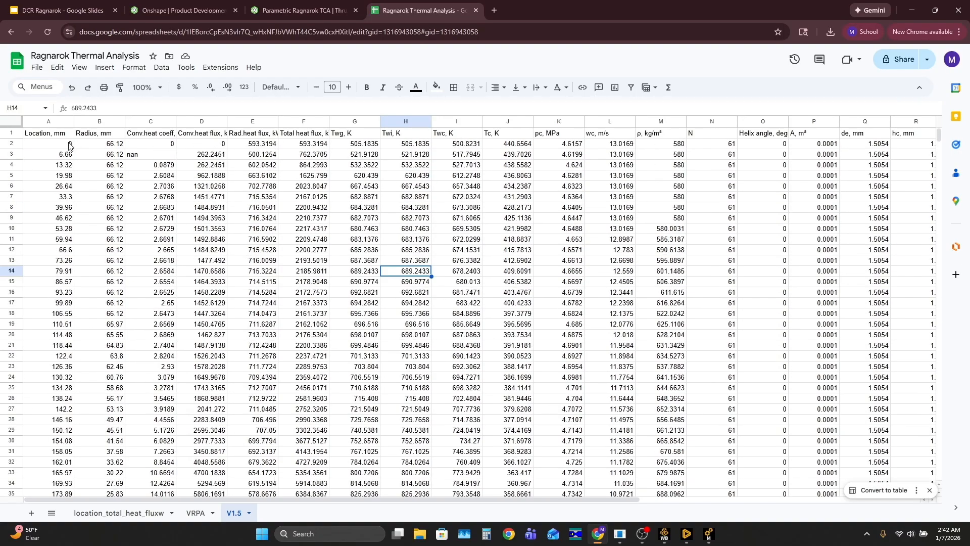
scroll(69, 145, down, 6)
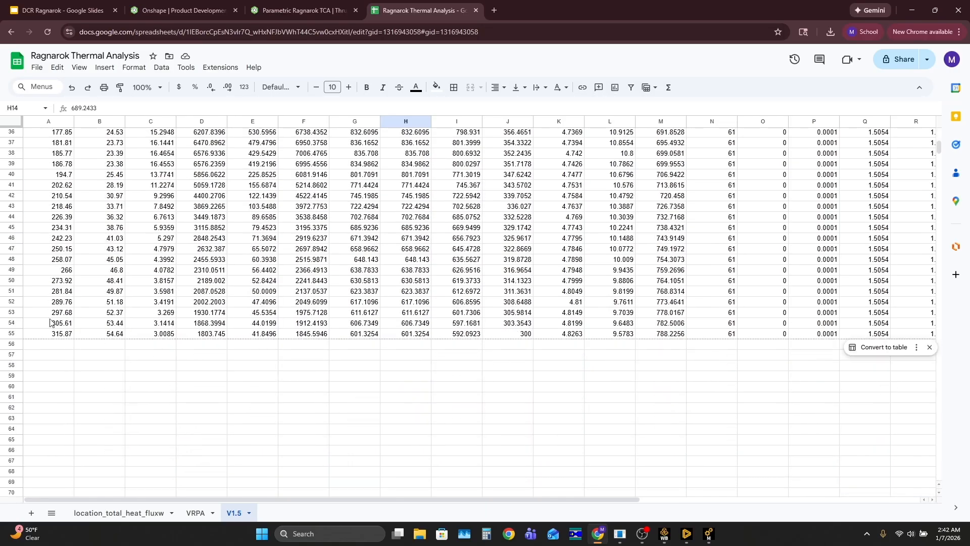
scroll(55, 311, up, 6)
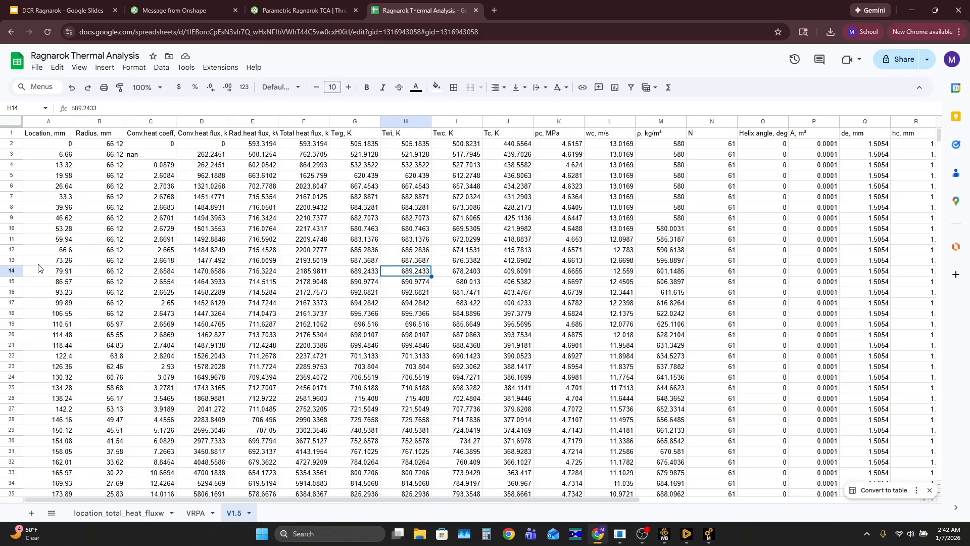
click(305, 136)
click(309, 147)
scroll(307, 192, down, 7)
scroll(307, 191, up, 7)
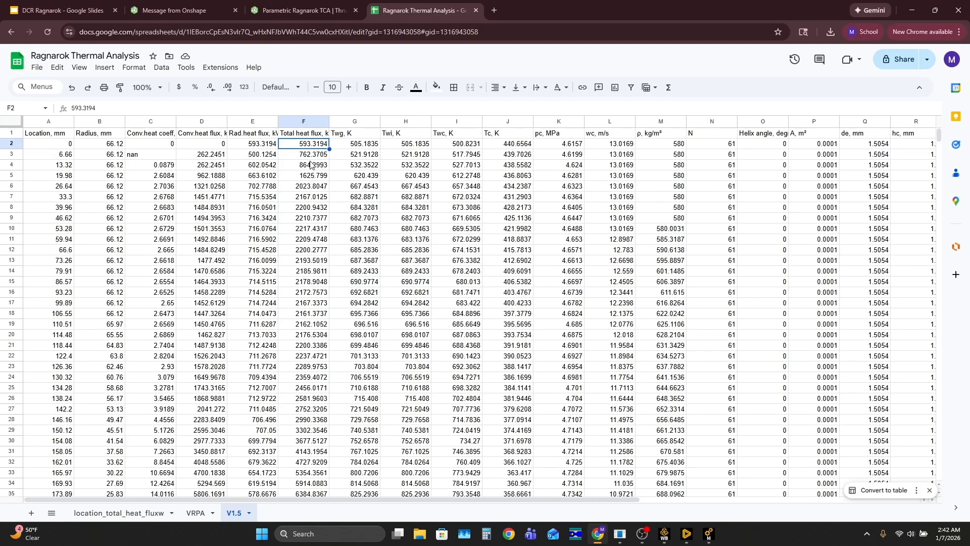
click(499, 137)
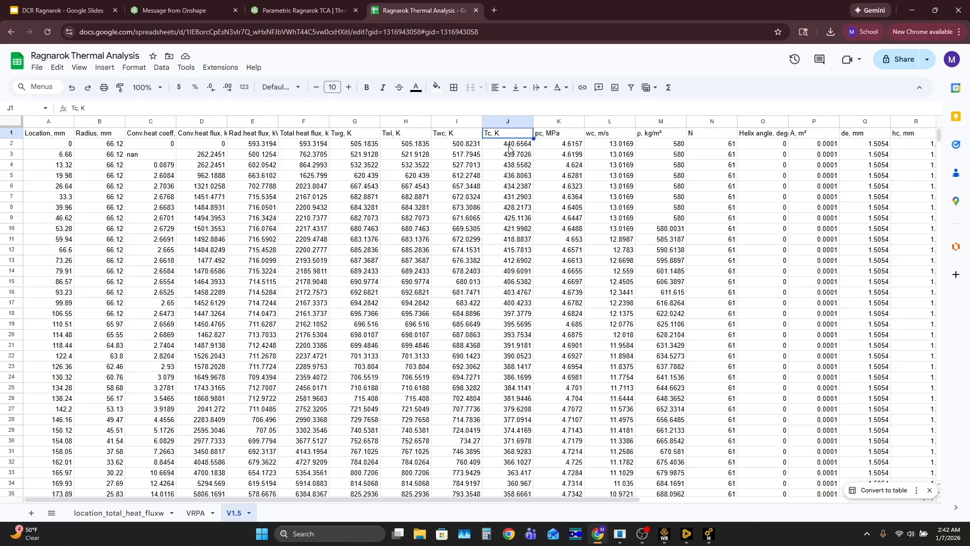
click(509, 146)
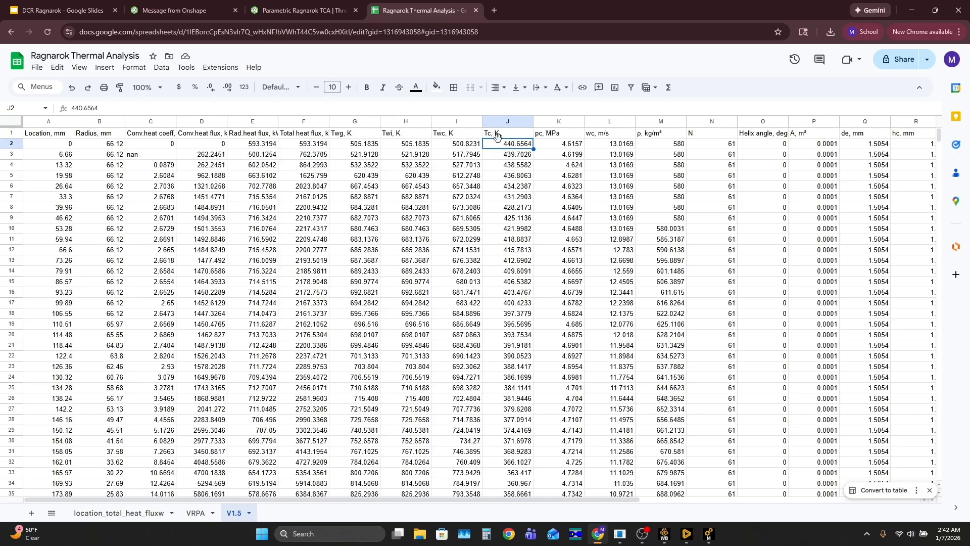
click(301, 134)
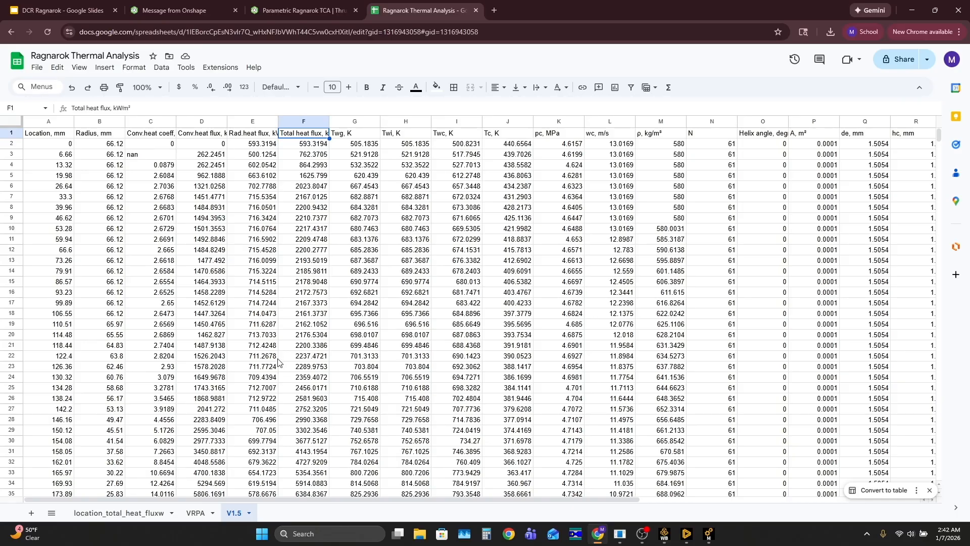
Add a "Total Heat Flux" header in V1, the first empty column after Type/Comments on the V1.5 sheet.
ctrl+scroll(280, 363, down, 2)
scroll(270, 289, up, 2)
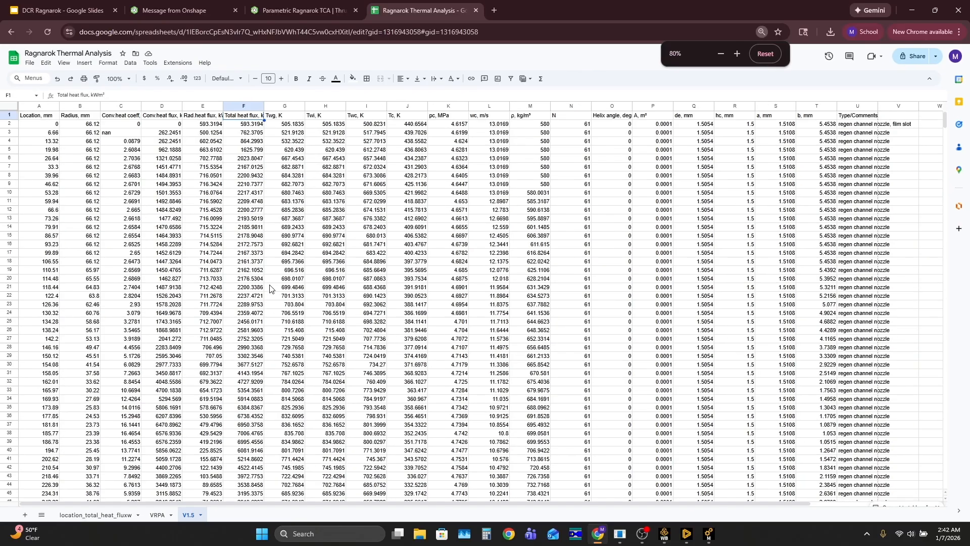
click(906, 120)
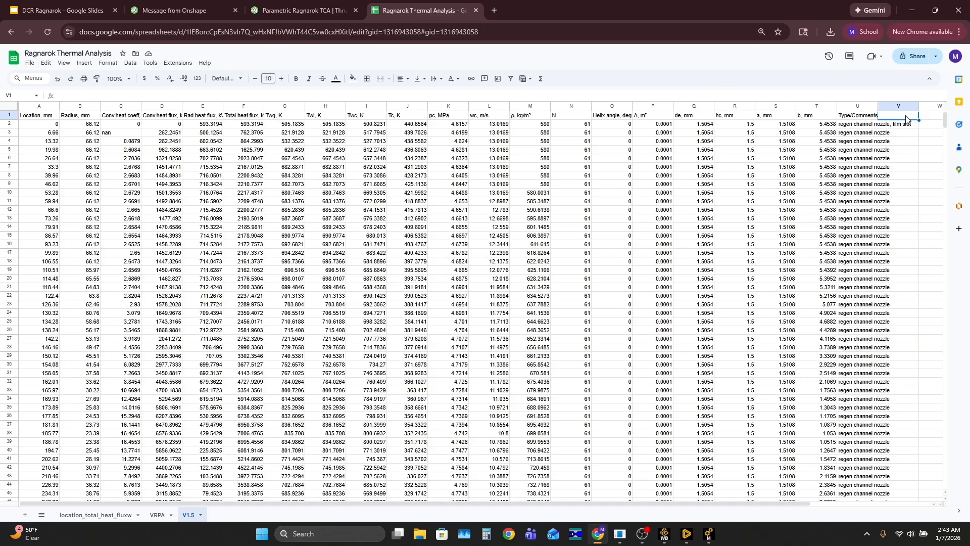
text(Total Heat Flux)
key(Return)
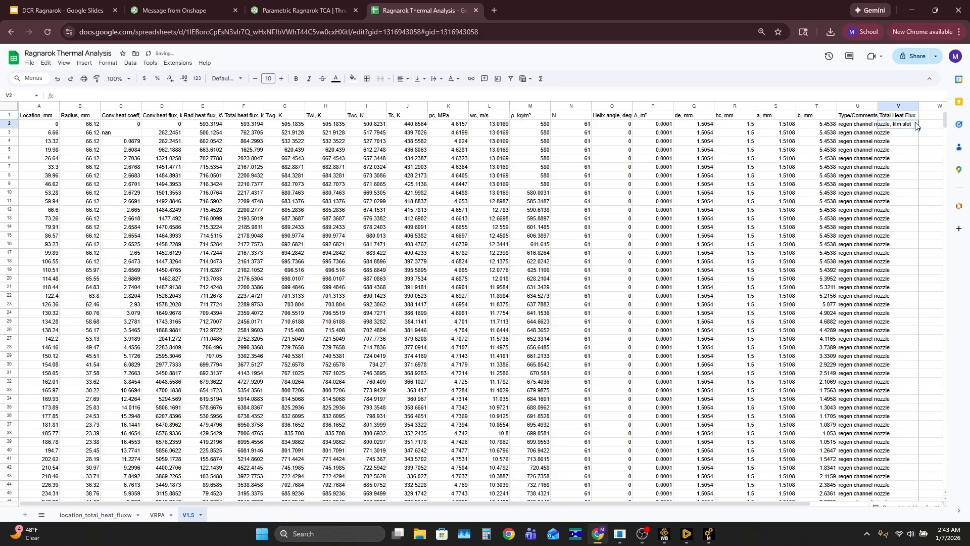
Fill the new Total Heat Flux column with =F2*1000 down all rows to convert the kW/m² values to W/m².
text(=)
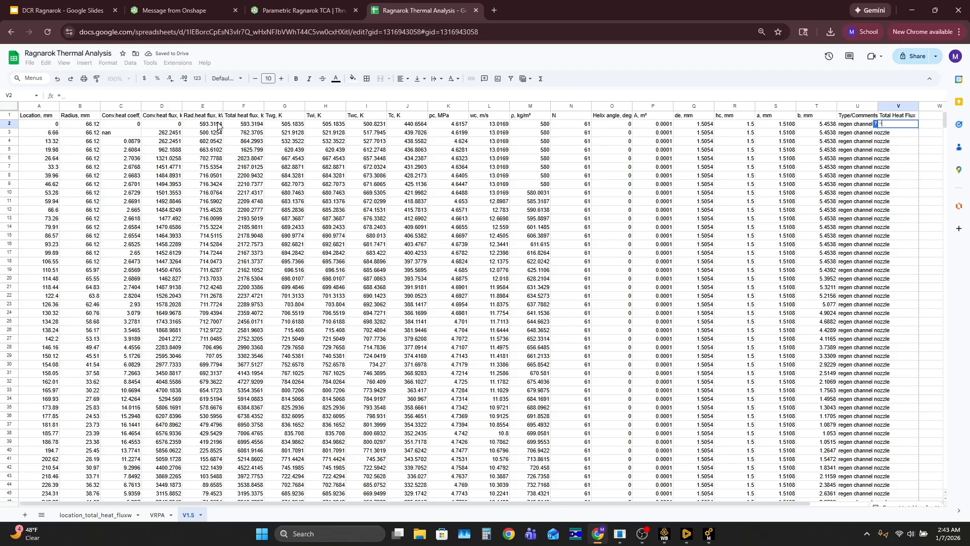
click(241, 126)
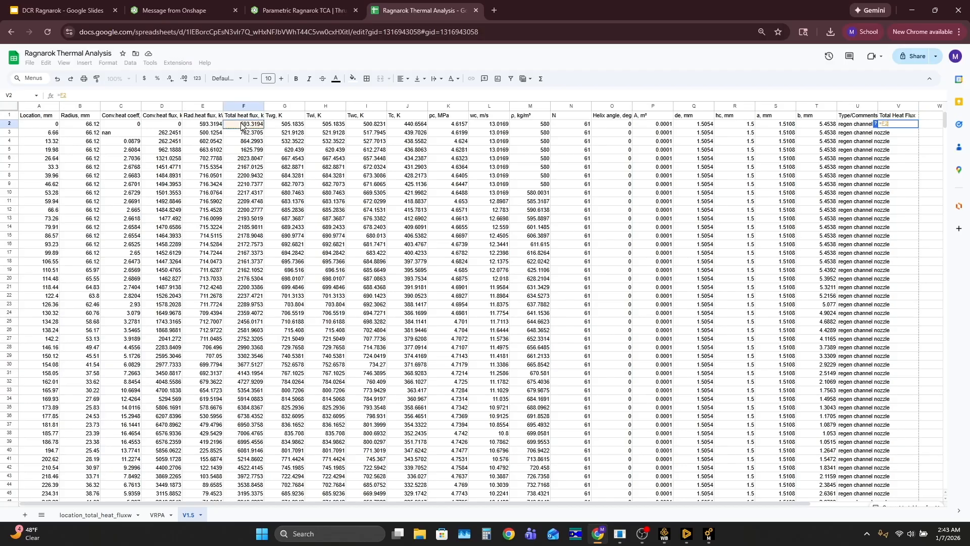
text(*1000)
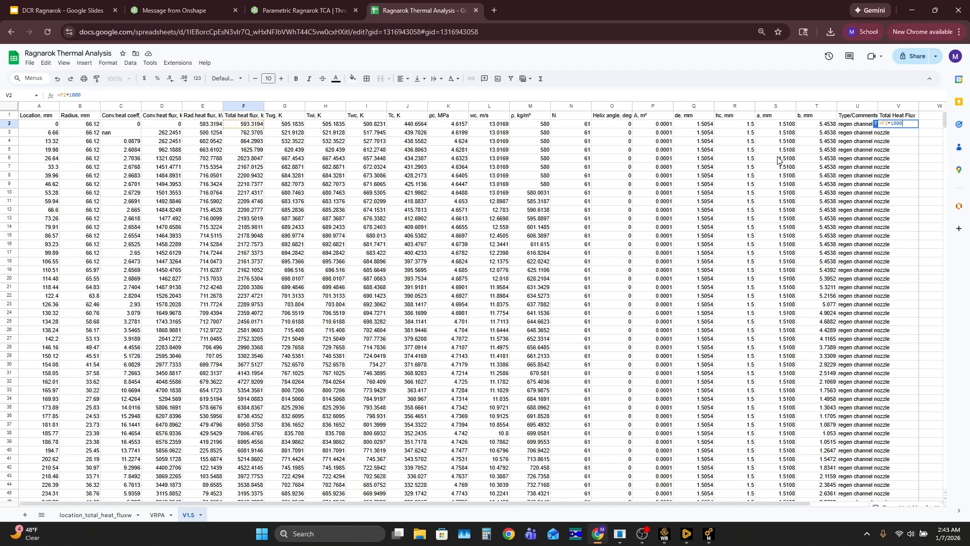
key(Return)
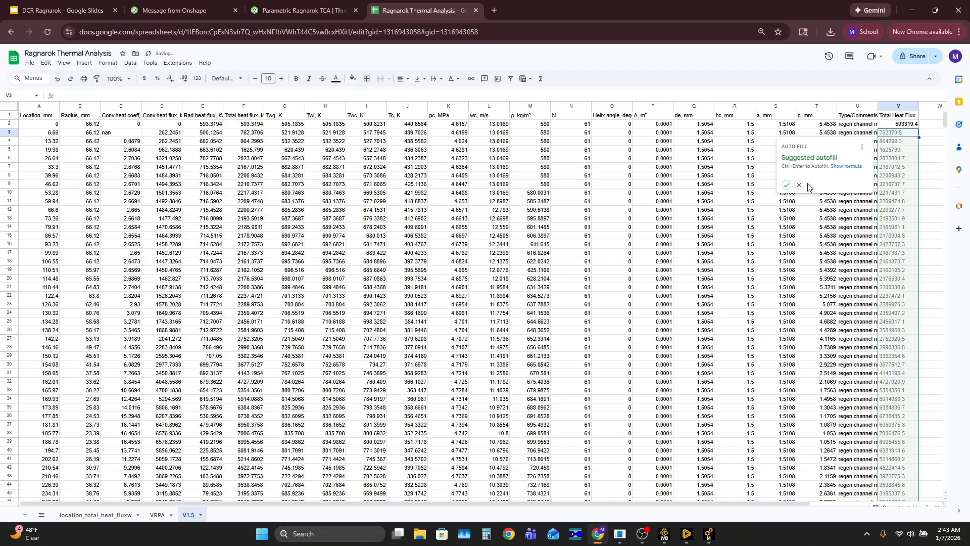
click(787, 188)
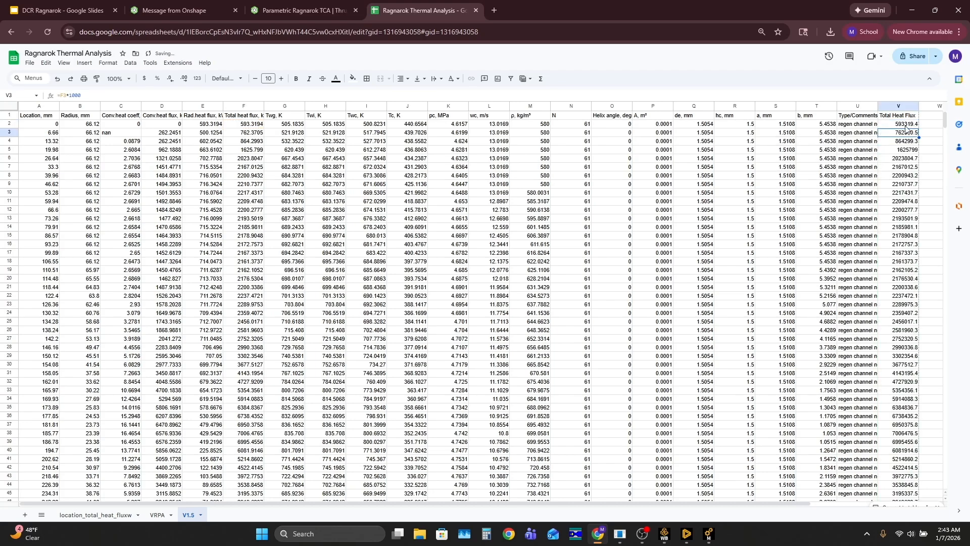
double_click(240, 113)
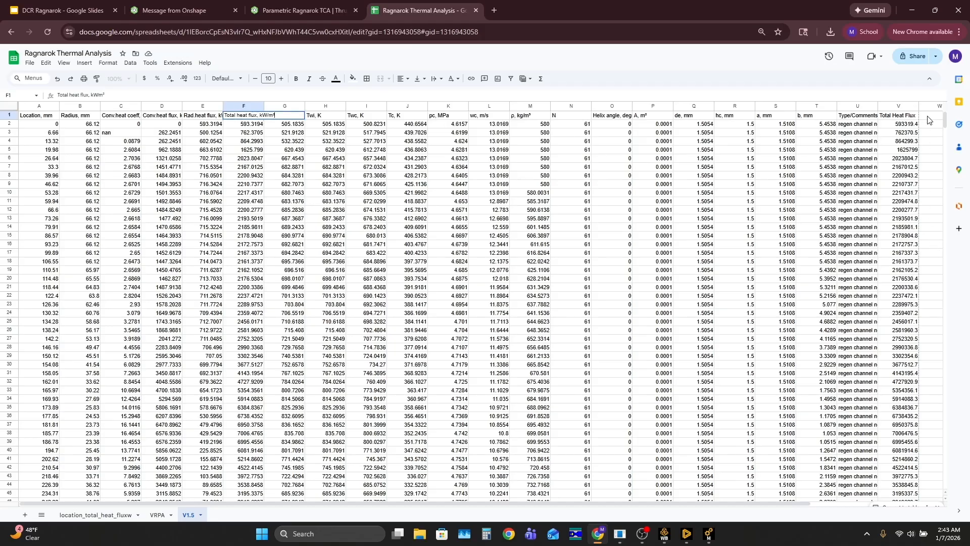
click(910, 124)
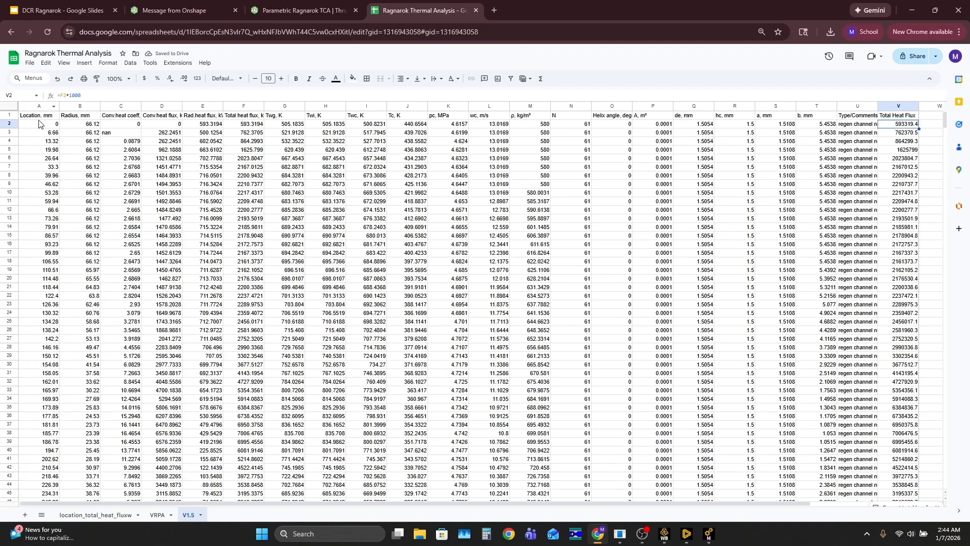
Insert a column directly after "Location, mm" and give it the header "Location m".
click(40, 117)
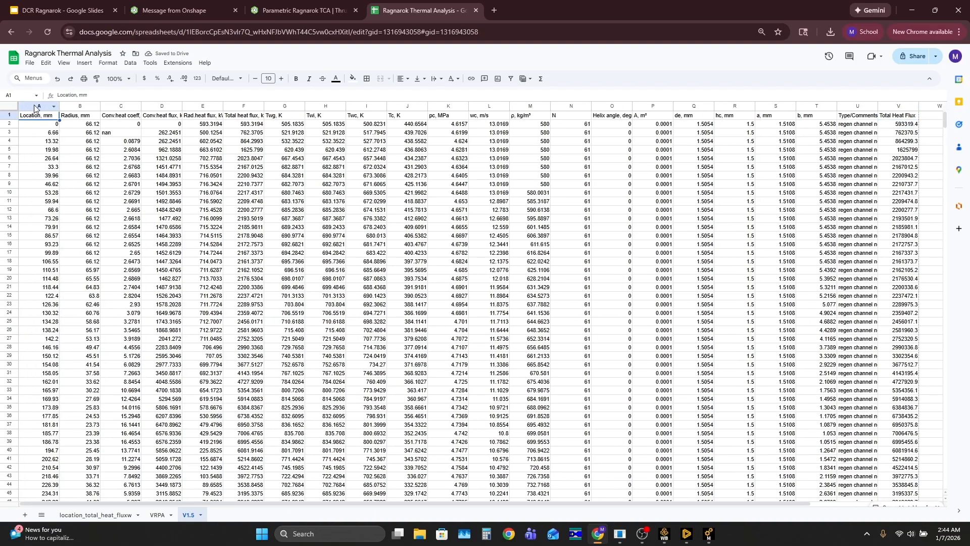
right_click(36, 108)
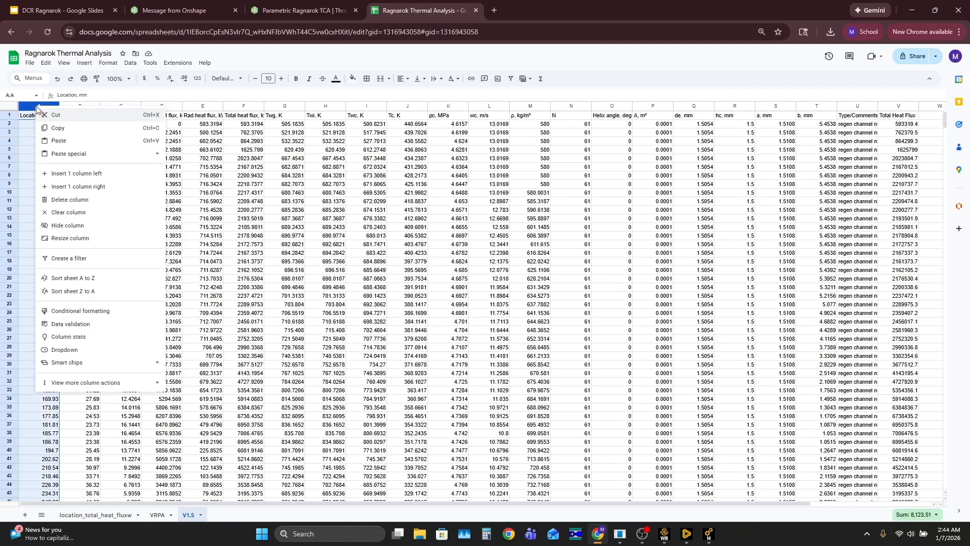
click(112, 187)
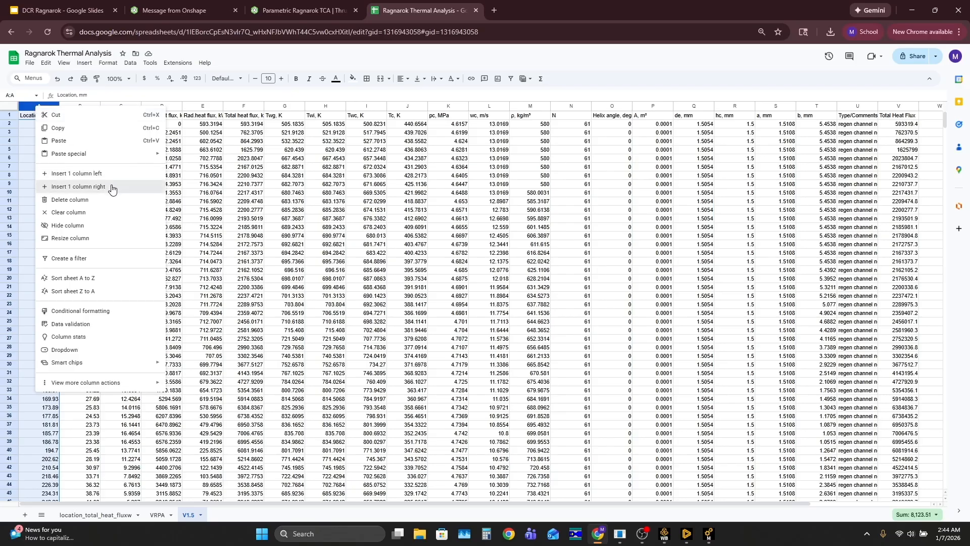
double_click(73, 115)
text(Location m)
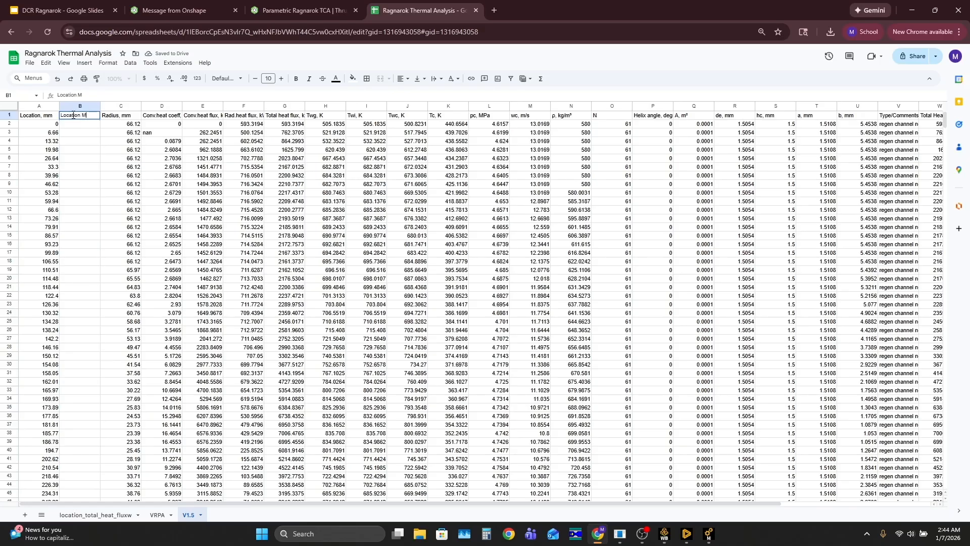
key(Return)
Fill the Location m column with =A2/1000 down all rows to convert the locations to metres.
text(=)
click(34, 127)
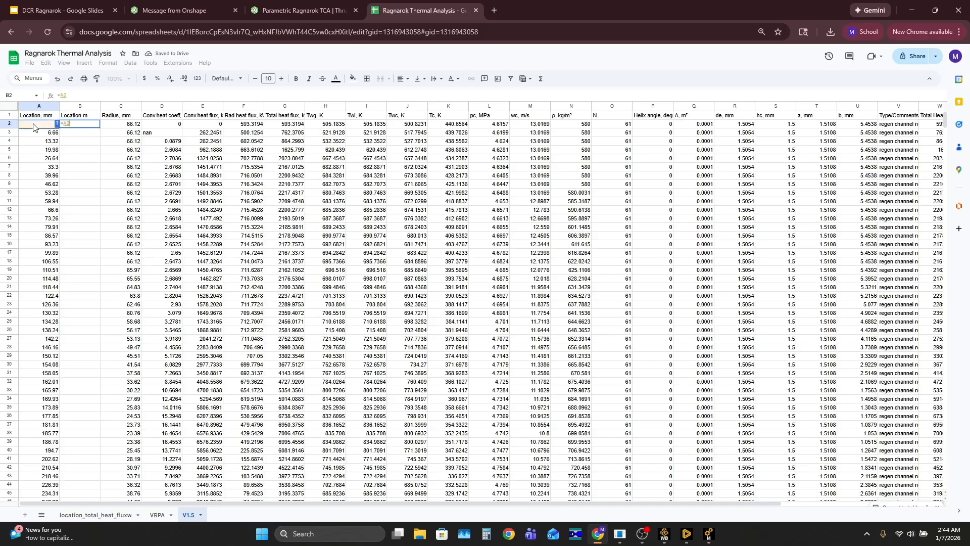
text(/1000)
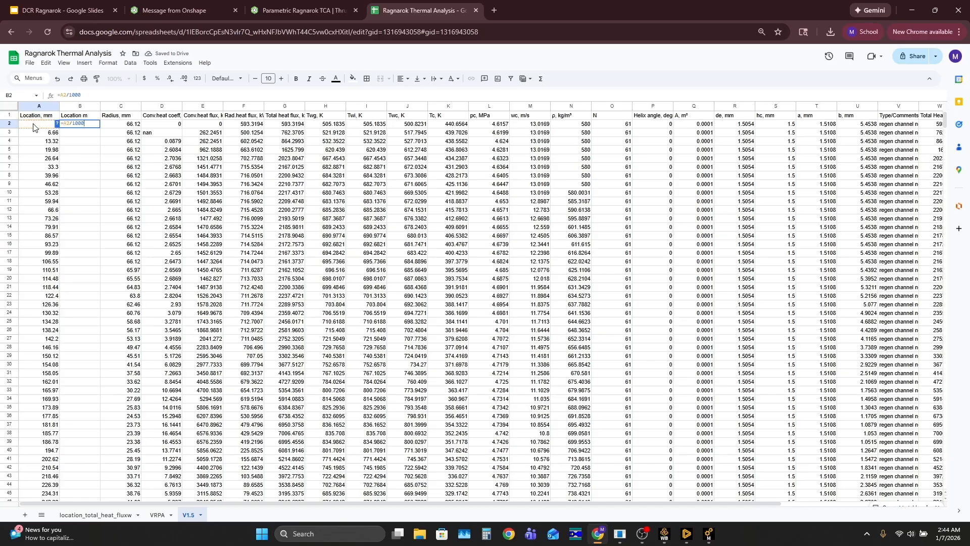
key(Return)
click(110, 185)
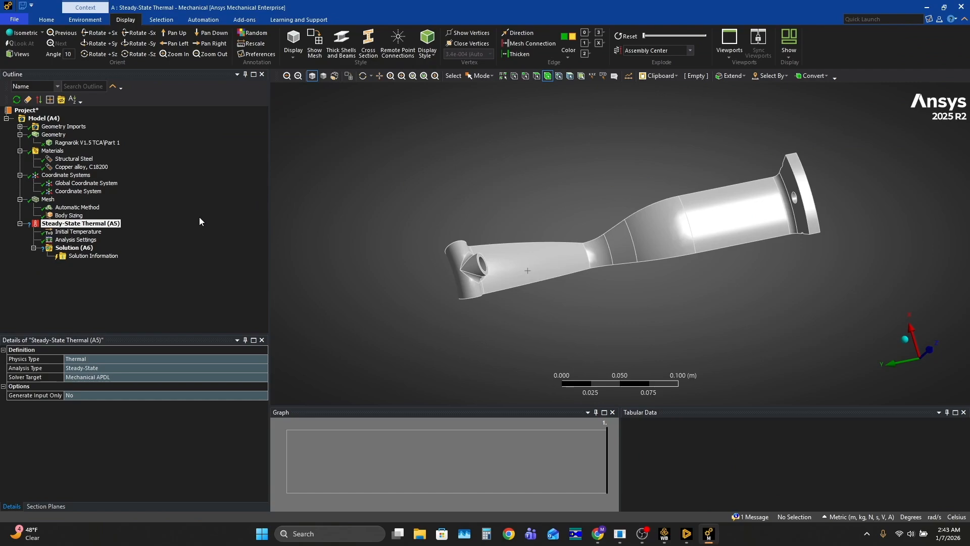
In Ansys Mechanical, insert a heat flux load under Steady-State Thermal and scope it to the six inner wall faces of the chamber and nozzle.
right_click(90, 223)
mouse_move(134, 232)
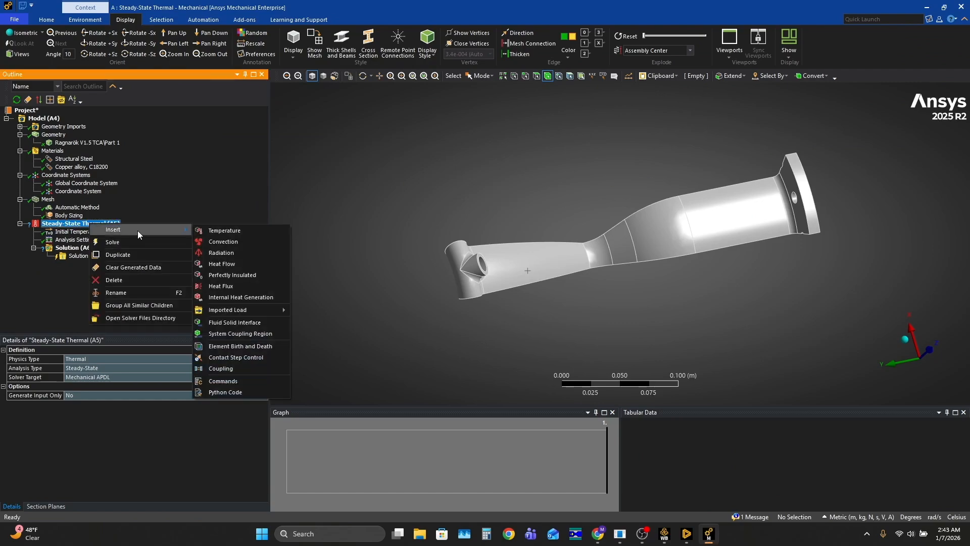
click(256, 286)
middle_drag(497, 311, 521, 187)
scroll(700, 238, up, 3)
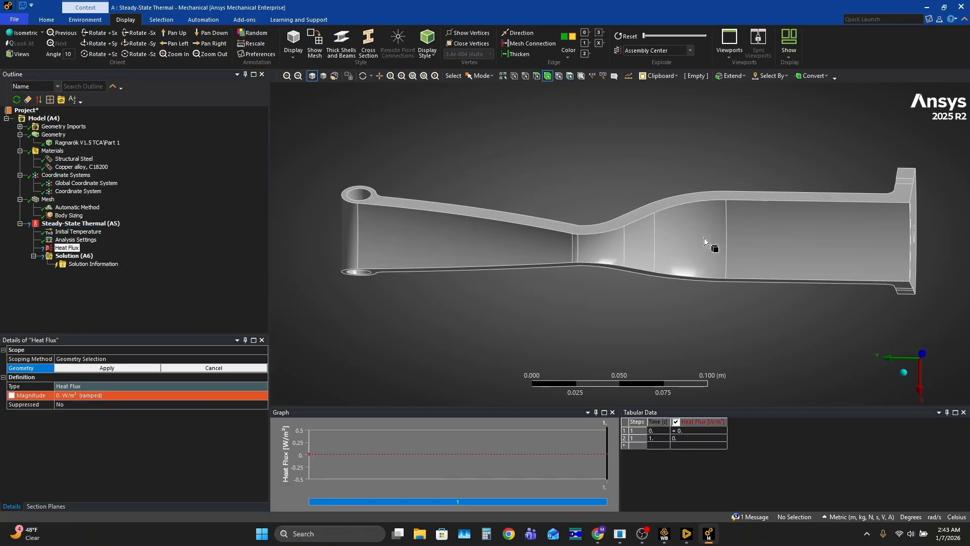
middle_drag(696, 231, 781, 240)
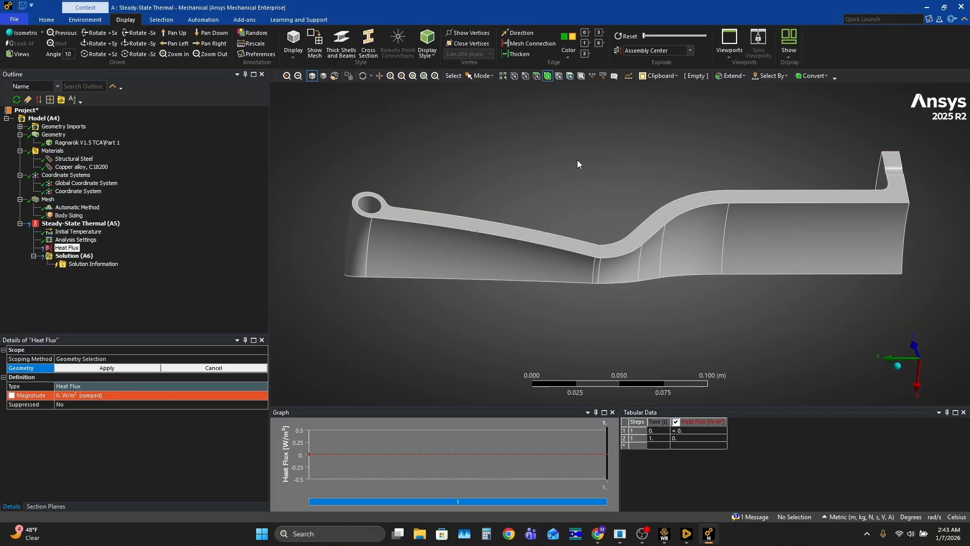
click(535, 76)
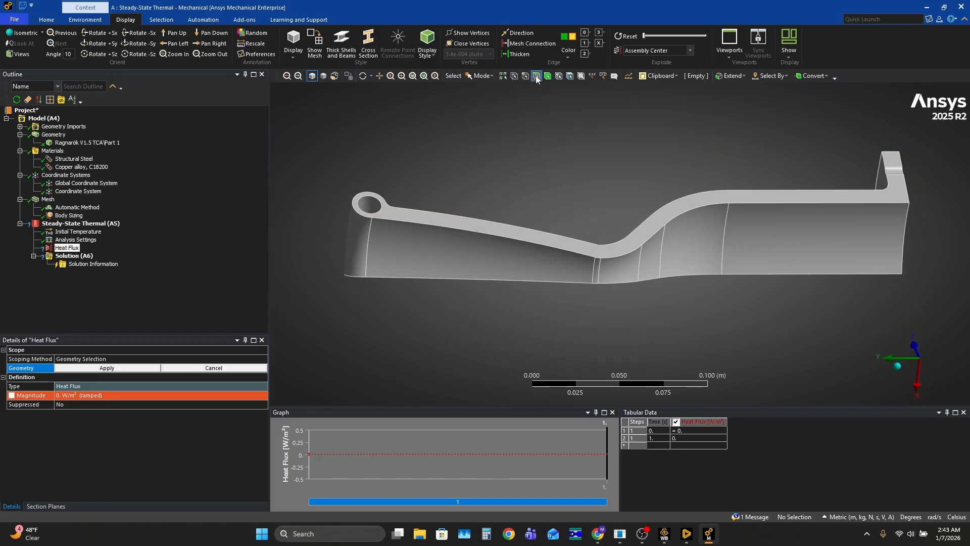
click(779, 232)
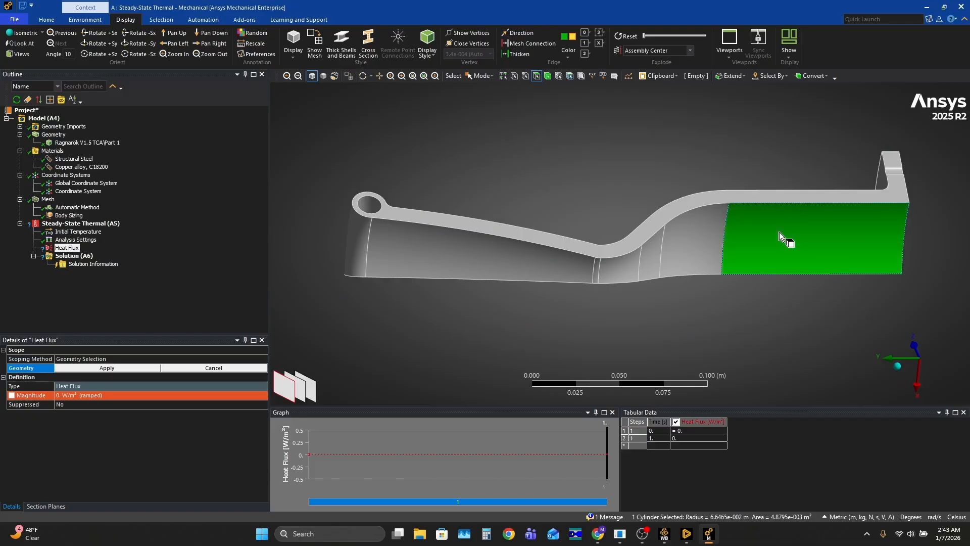
ctrl+click(675, 243)
ctrl+click(613, 270)
ctrl+click(595, 270)
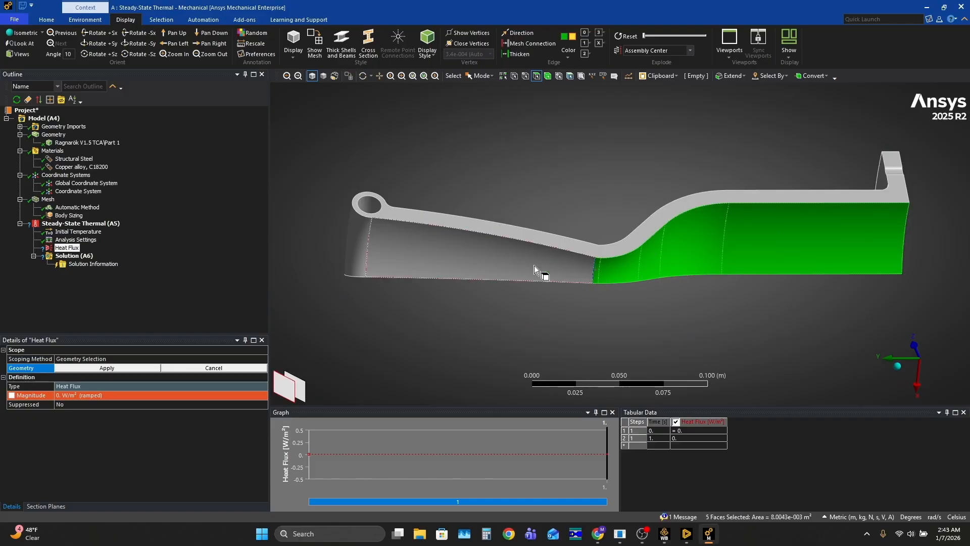
ctrl+click(487, 263)
middle_drag(485, 260, 525, 277)
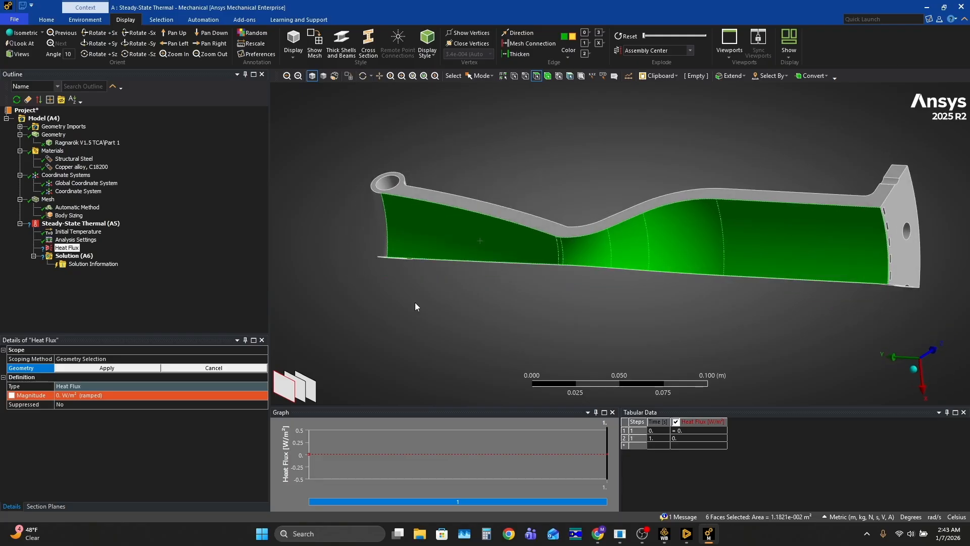
click(102, 368)
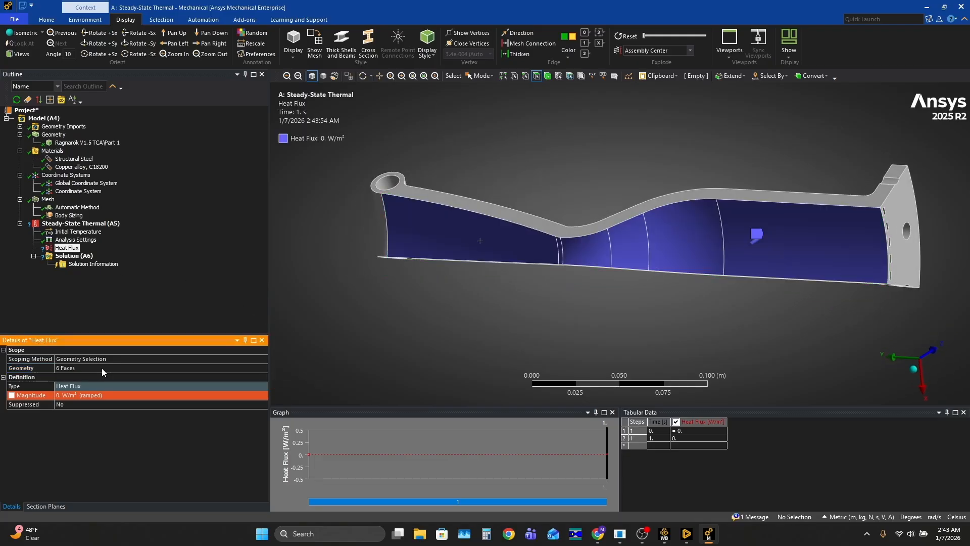
Define the heat flux magnitude as tabular data with Y as the independent variable.
click(68, 396)
click(264, 396)
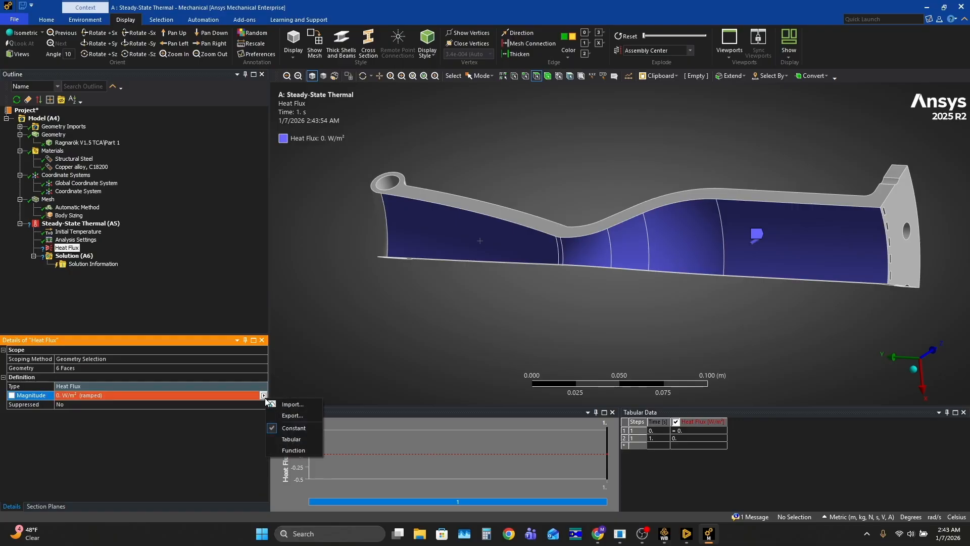
click(291, 439)
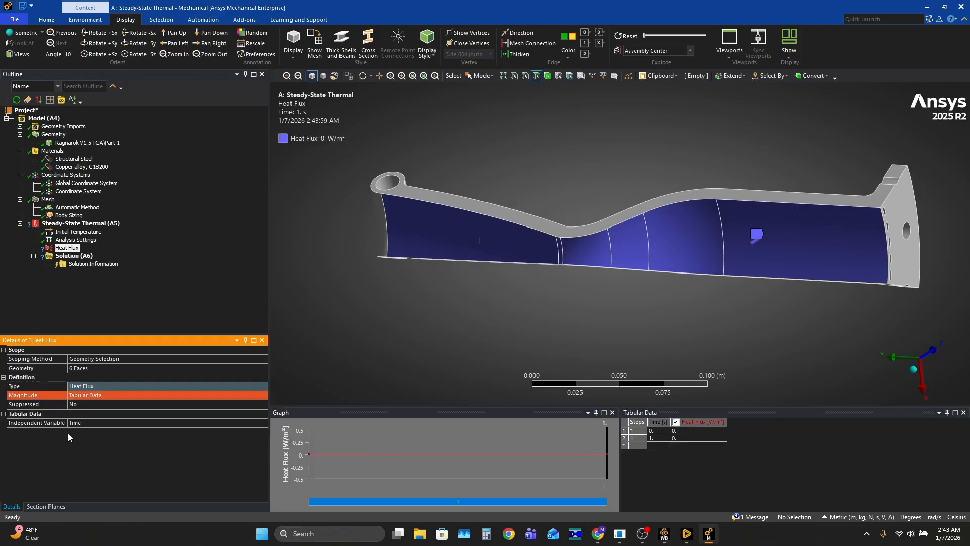
click(28, 422)
click(263, 423)
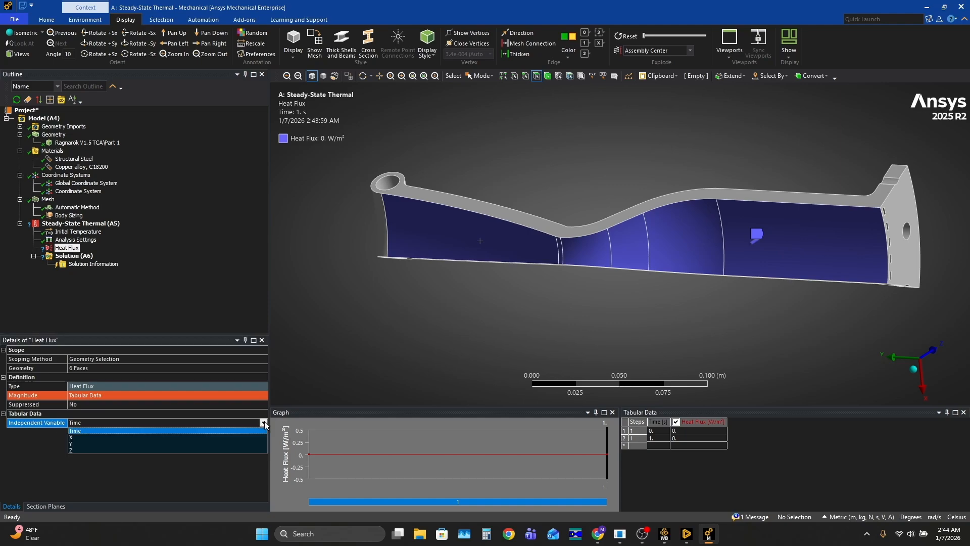
click(182, 445)
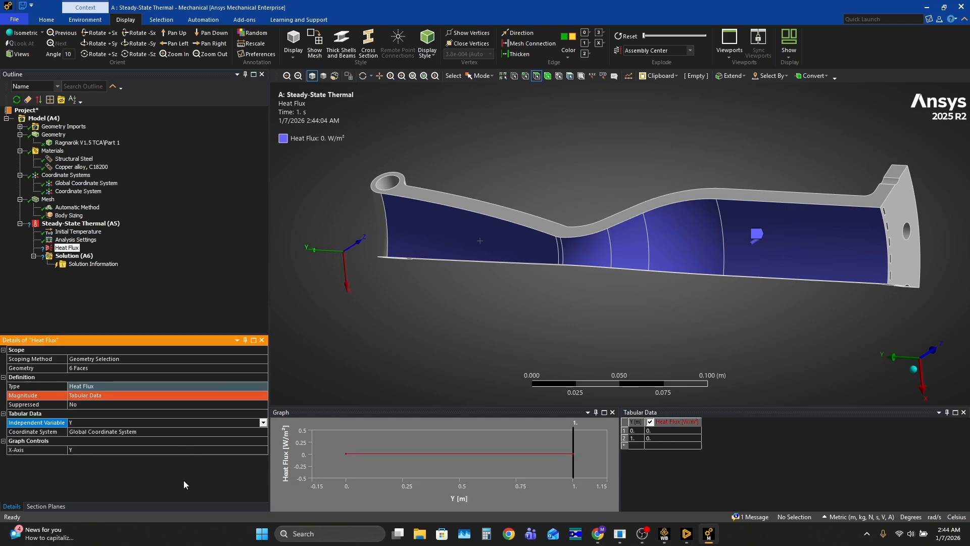
Switch the heat flux table's reference from the global system to the custom Coordinate System and inspect its axes at the flange end.
middle_drag(435, 332, 401, 289)
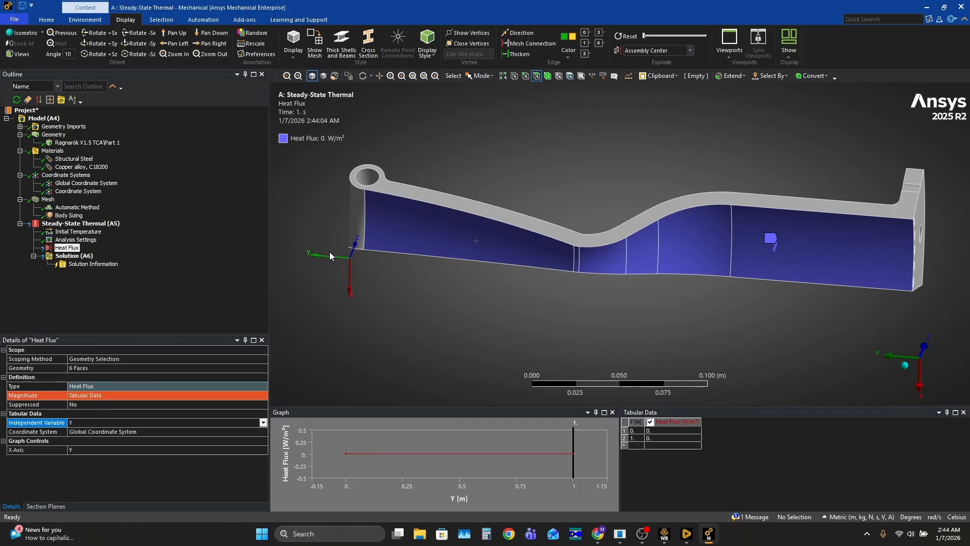
click(122, 432)
click(263, 431)
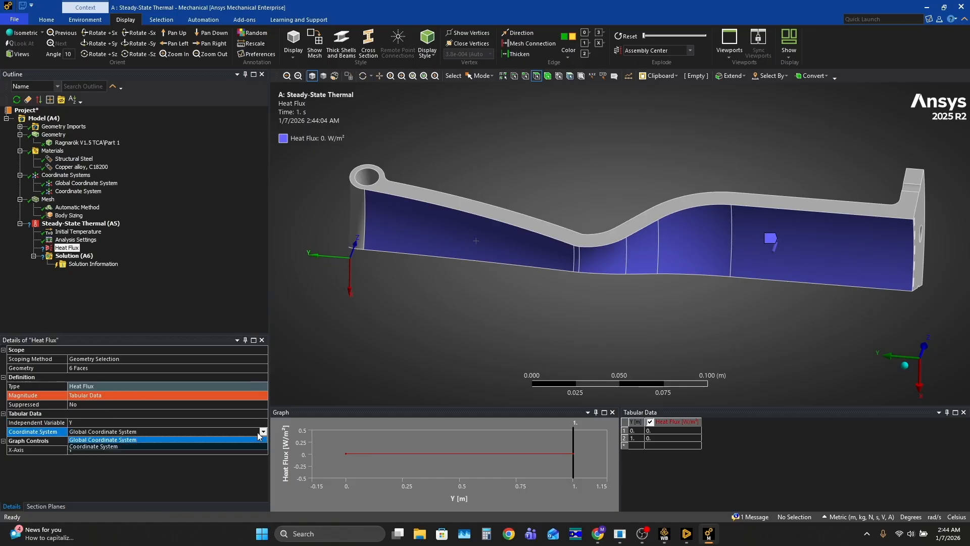
click(100, 448)
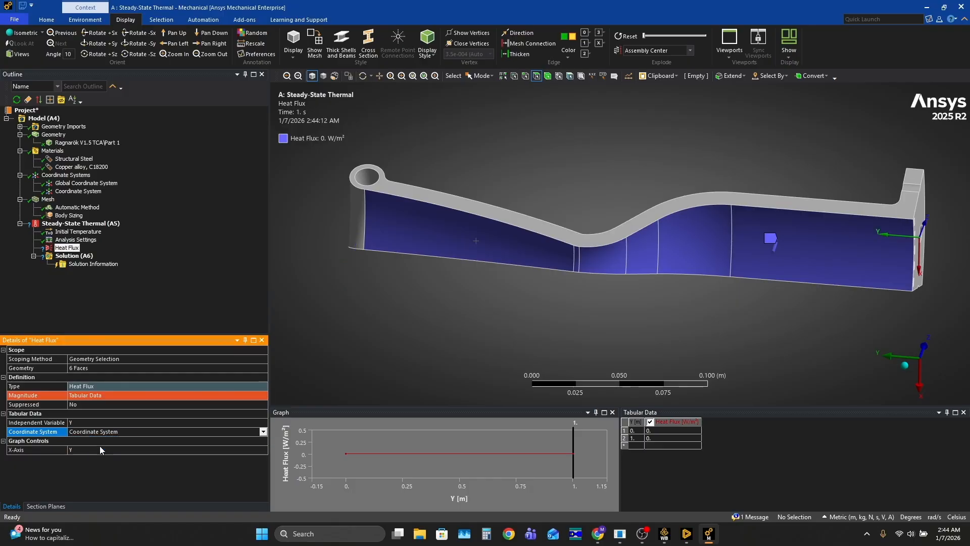
mouse_move(834, 247)
middle_down()
mouse_move(793, 254)
mouse_move(849, 244)
middle_up()
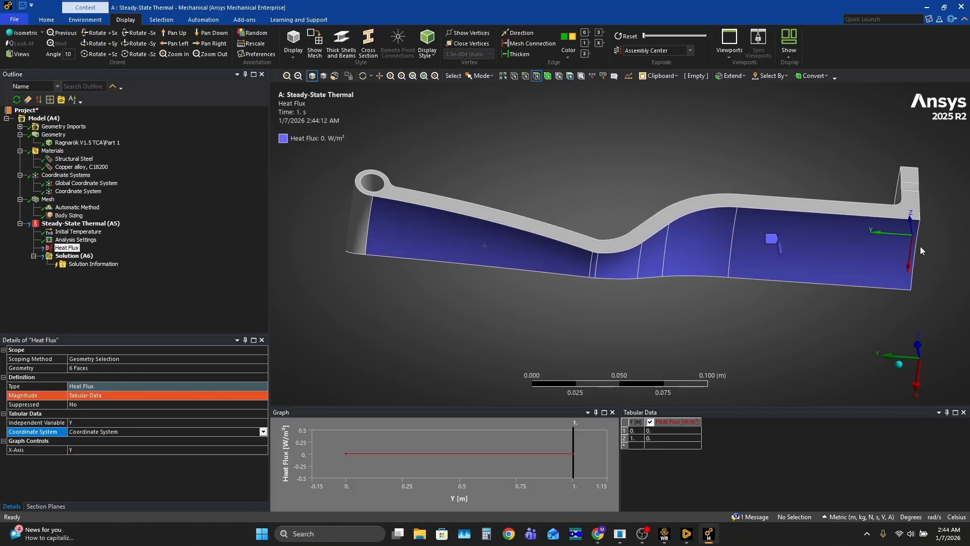
middle_drag(918, 246, 883, 247)
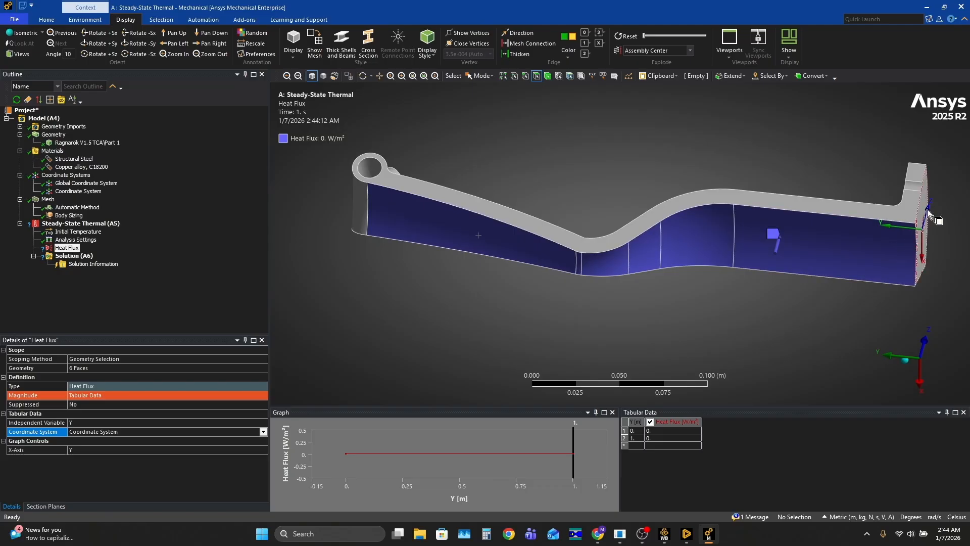
middle_drag(934, 222, 939, 252)
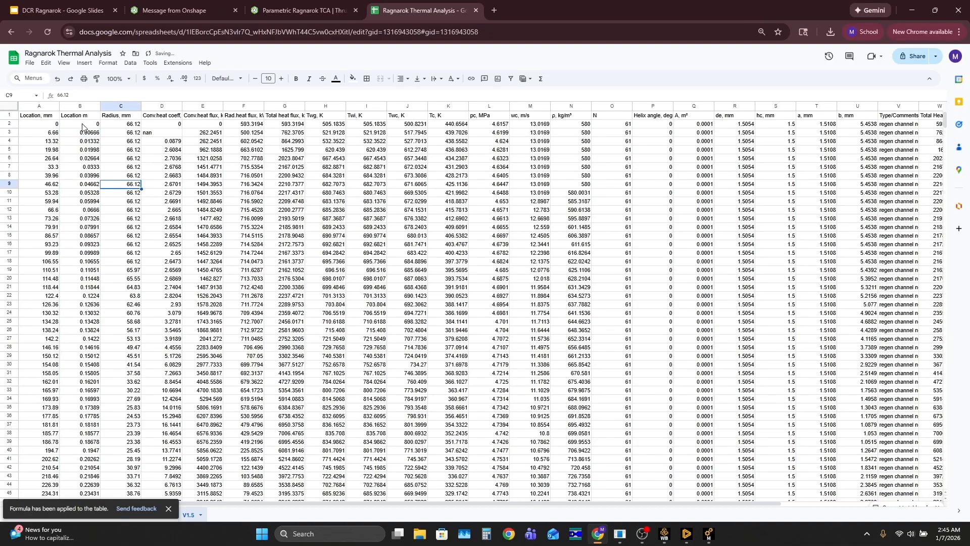
Copy rows 2 to 55 of the Location m and Total Heat Flux columns together.
click(85, 125)
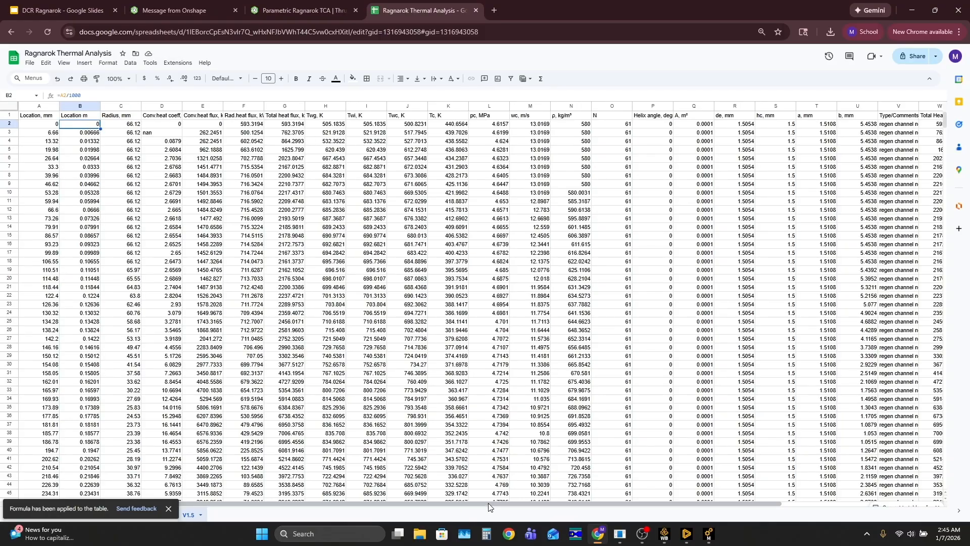
scroll(788, 126, right, 3)
click(793, 125)
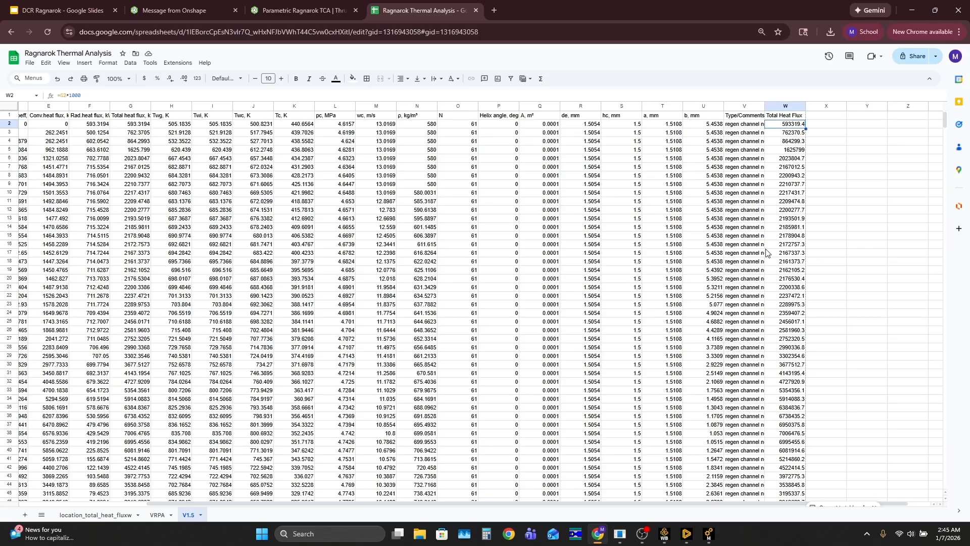
scroll(649, 507, left, 4)
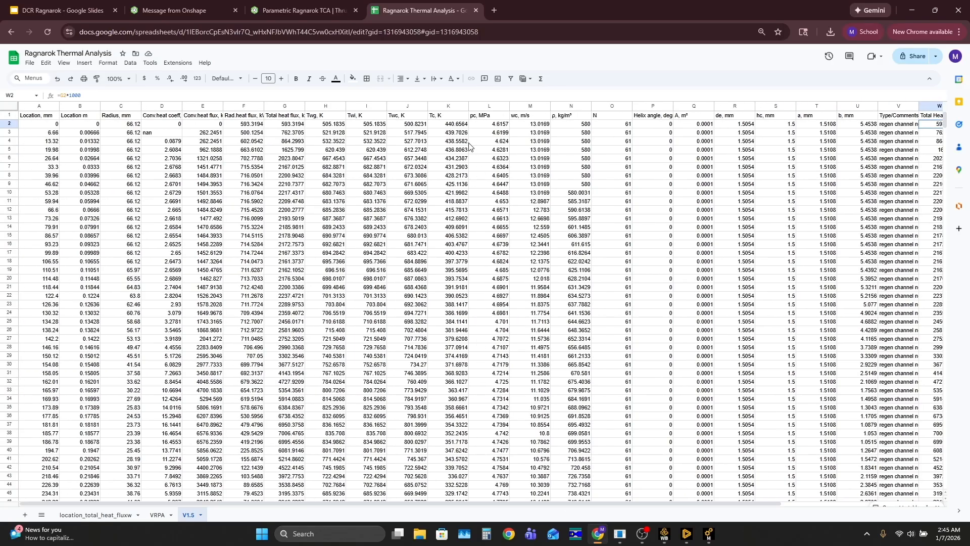
click(453, 124)
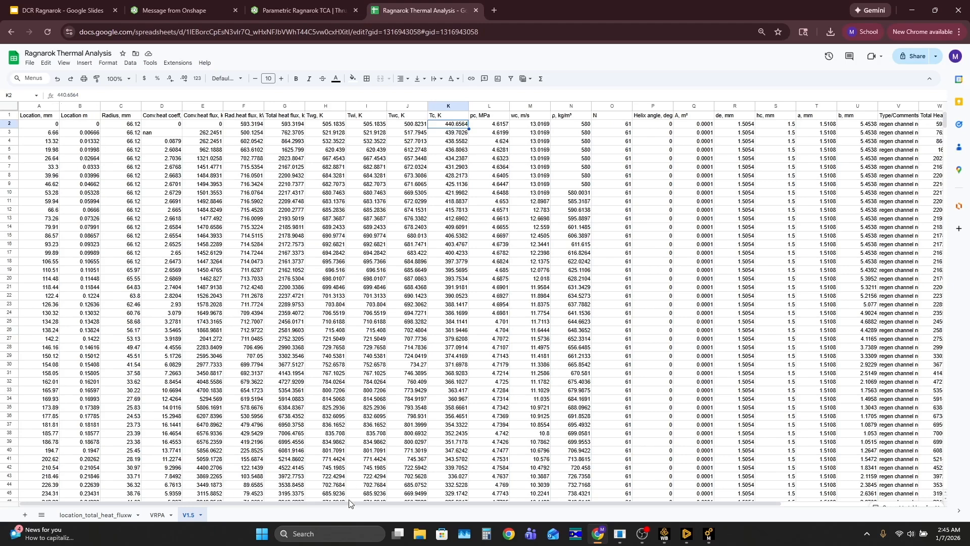
drag(352, 503, 370, 503)
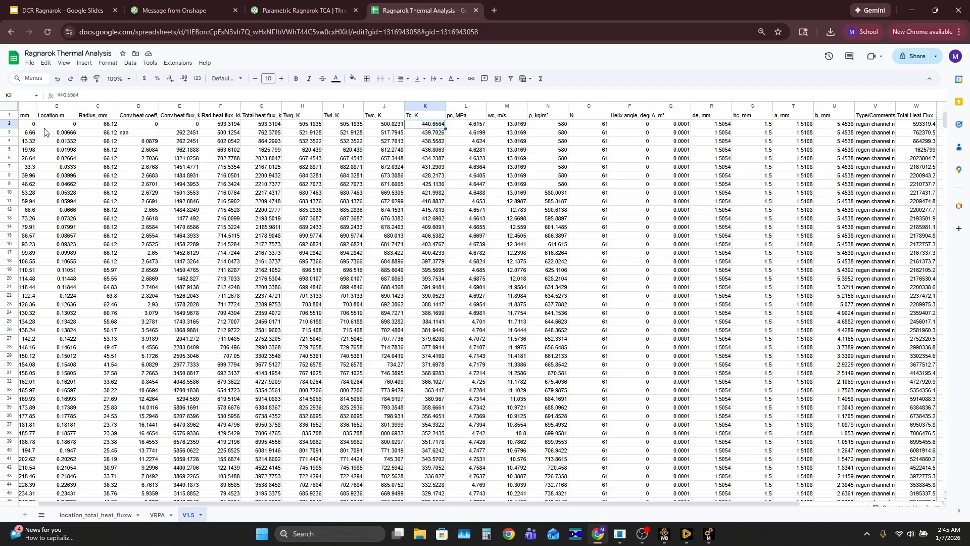
drag(56, 127, 75, 452)
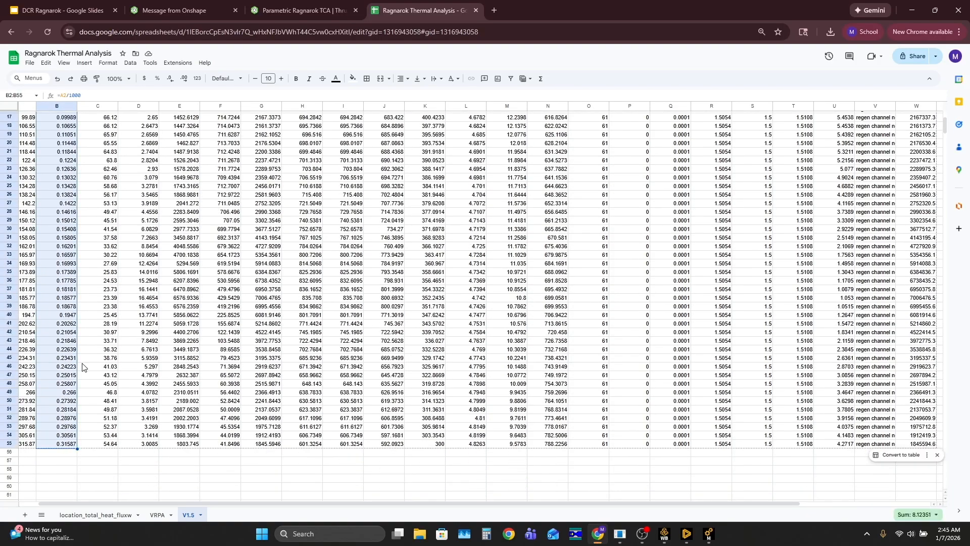
scroll(75, 277, up, 5)
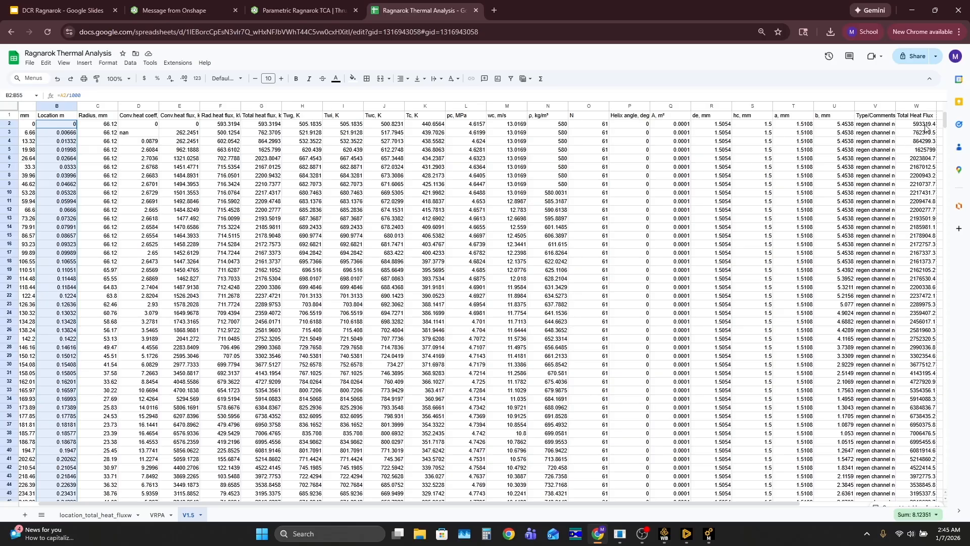
drag(921, 128, 919, 447)
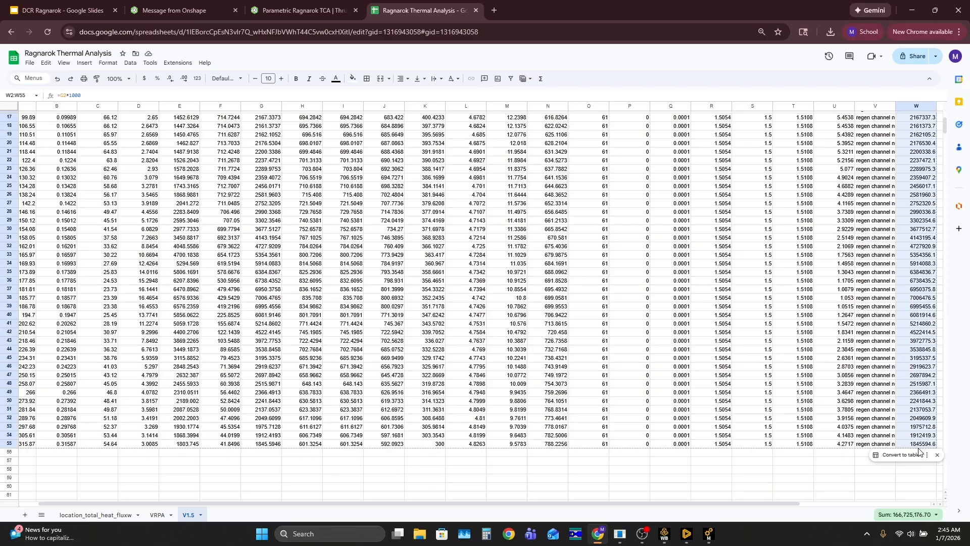
scroll(803, 399, up, 5)
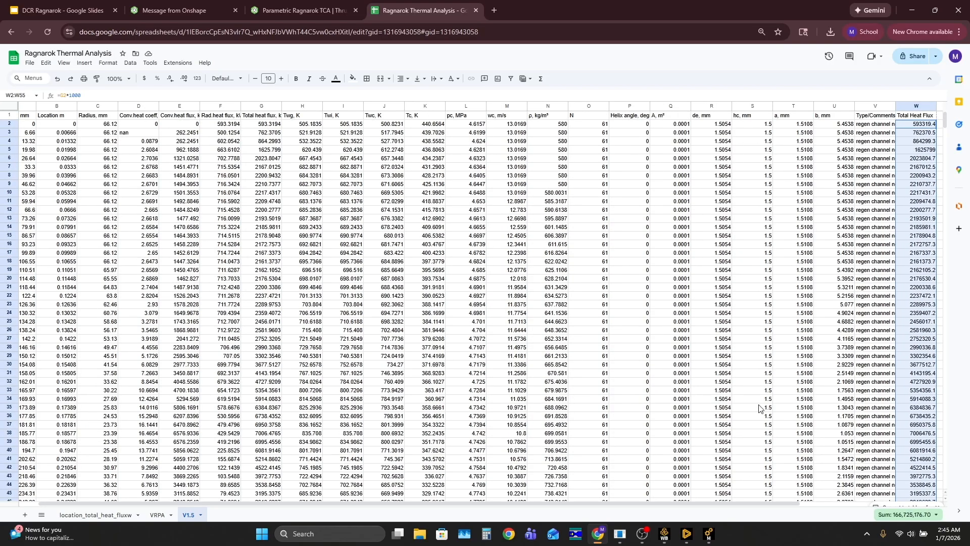
drag(60, 126, 74, 435)
scroll(244, 333, up, 4)
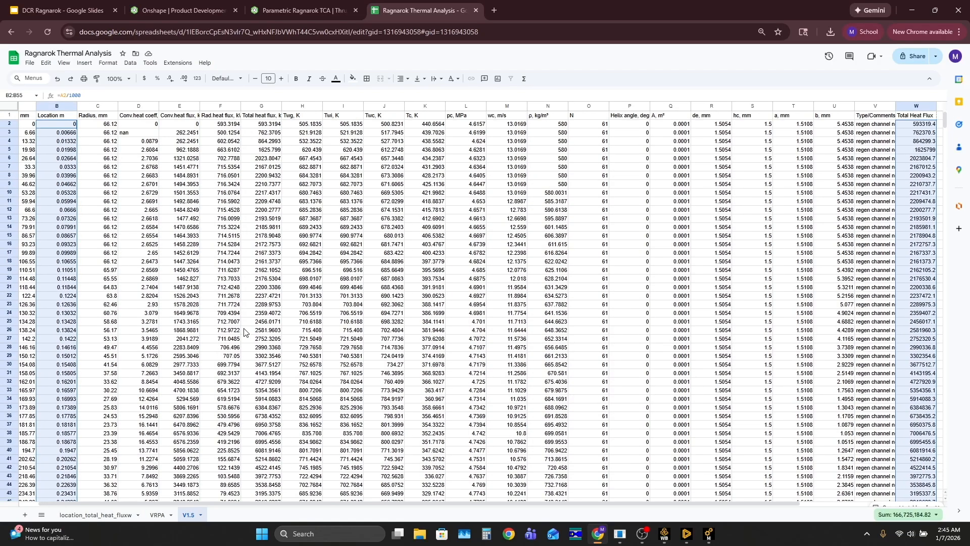
In Ansys Mechanical, fill the heat flux load's tabular data with the copied location and heat flux values, starting at the first row.
click(709, 536)
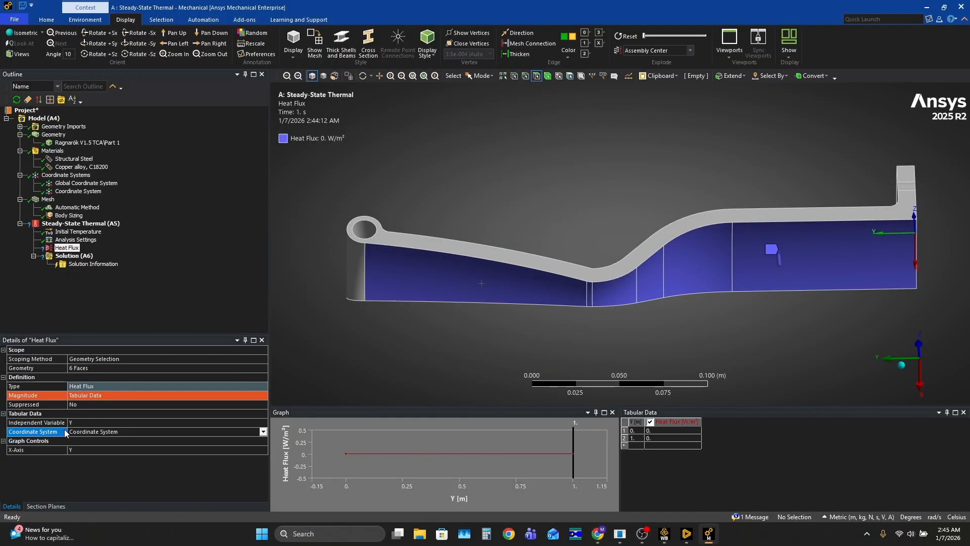
click(749, 443)
click(637, 430)
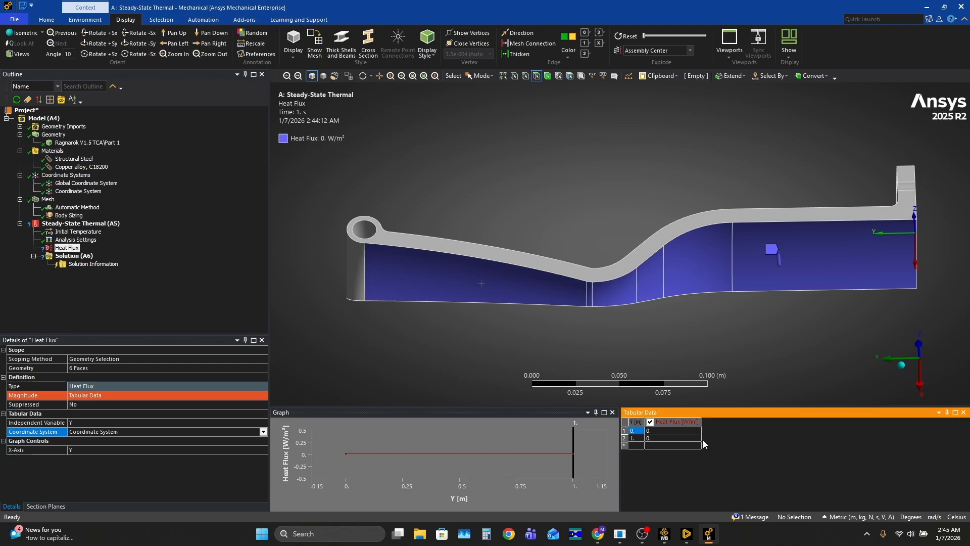
key(ctrl+v)
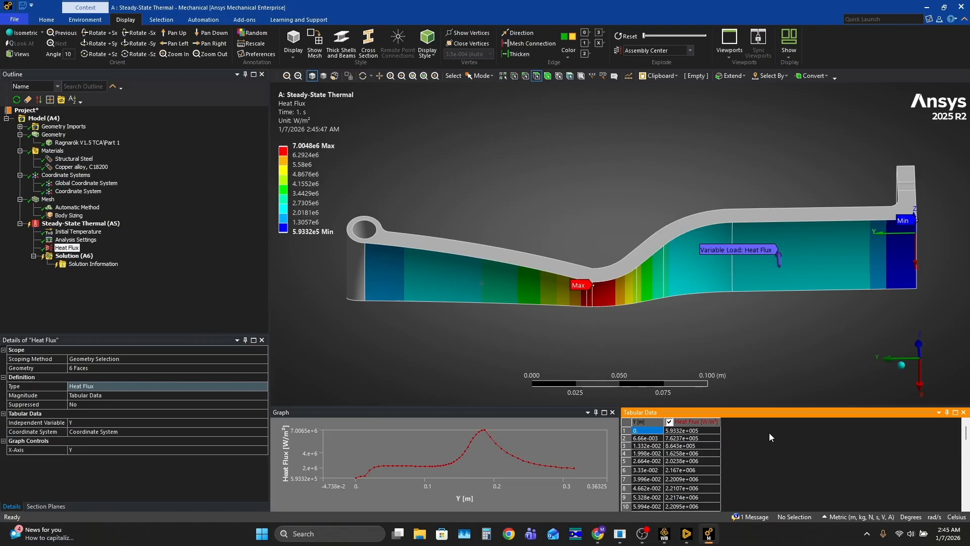
click(685, 454)
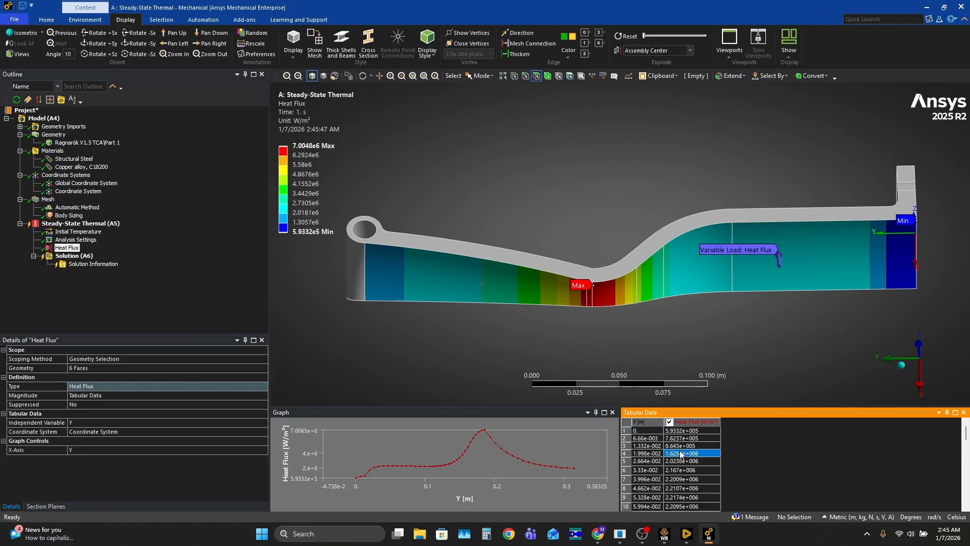
middle_drag(520, 327, 565, 331)
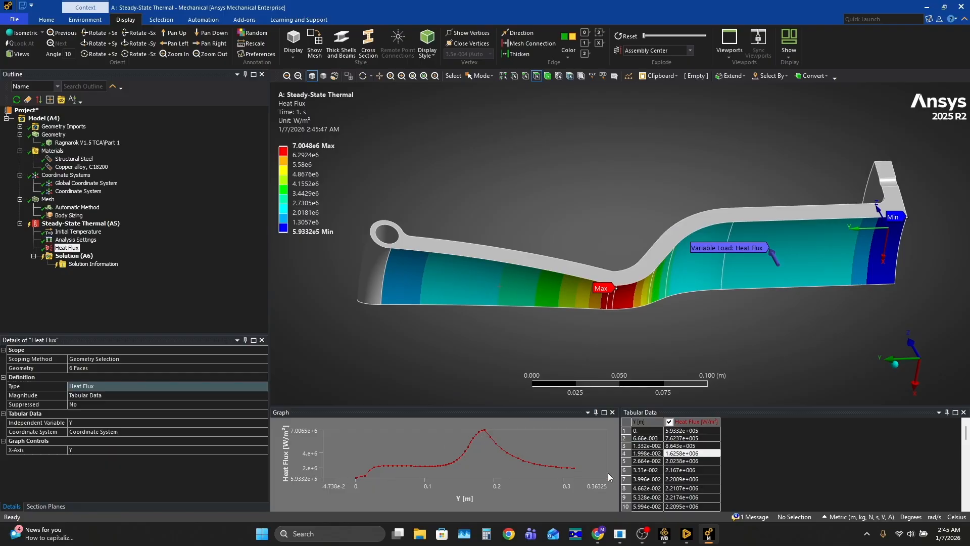
Inspect the curved manifold surface at the nozzle exit, beside the faces carrying the heat flux load.
click(87, 223)
right_click(90, 224)
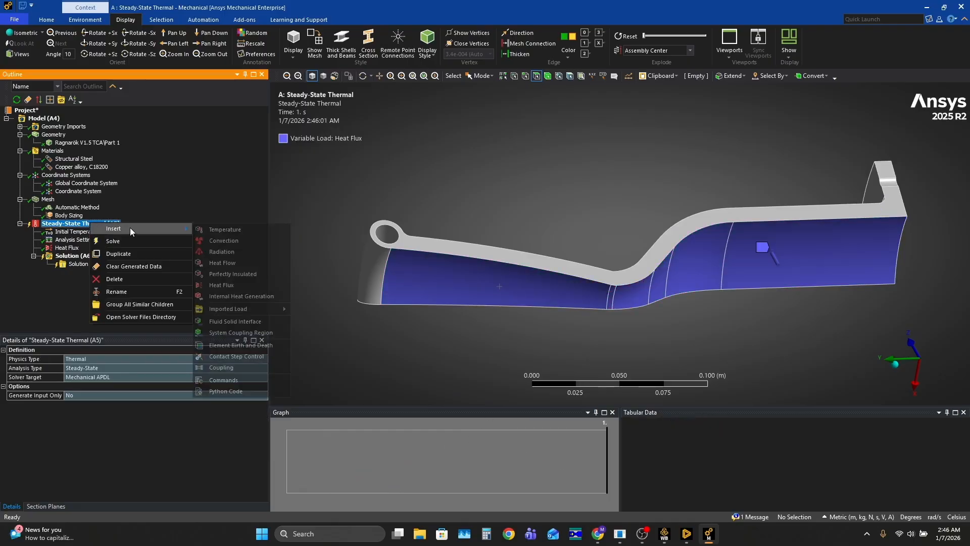
click(42, 300)
middle_drag(550, 245, 584, 246)
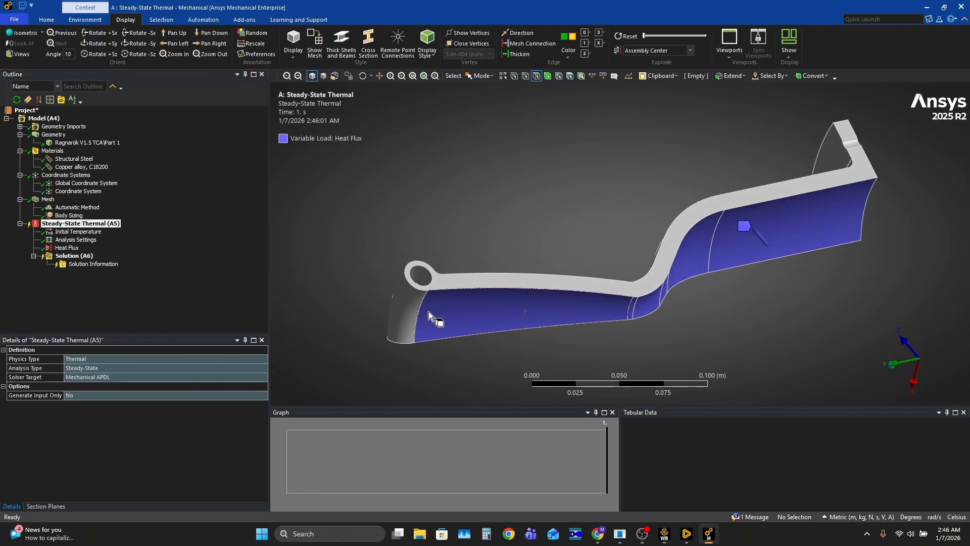
middle_drag(566, 202, 515, 232)
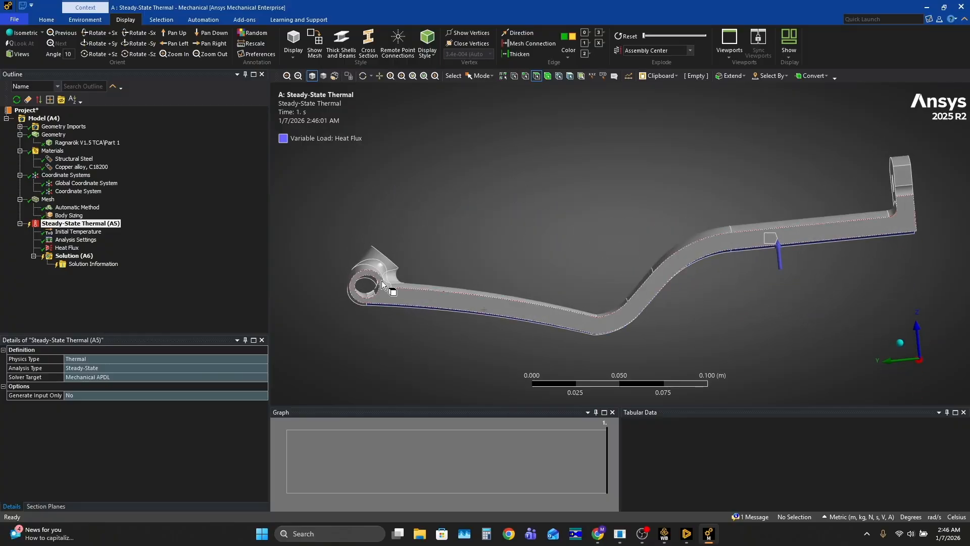
ctrl+middle_drag(382, 278, 532, 215)
scroll(494, 312, up, 5)
middle_drag(494, 312, 584, 197)
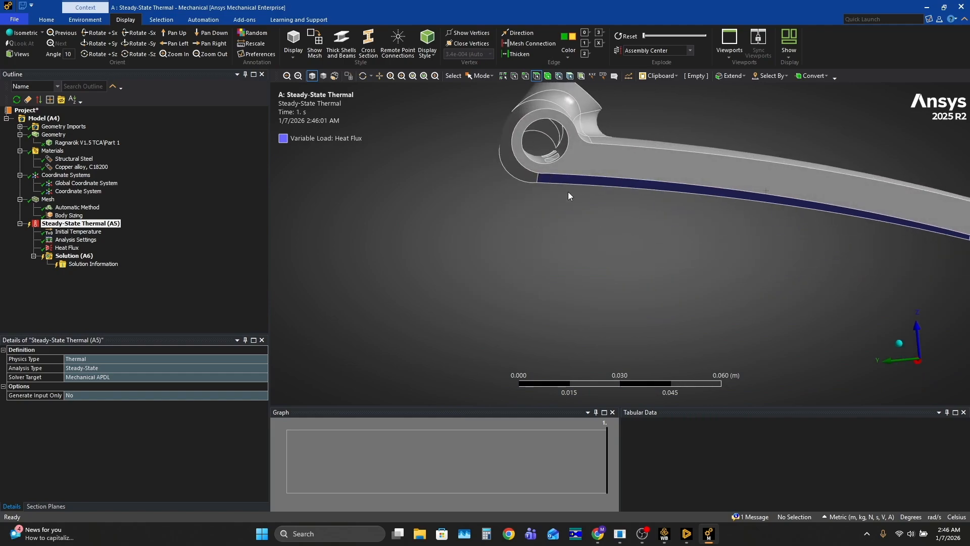
scroll(554, 216, up, 5)
ctrl+middle_drag(534, 162, 529, 213)
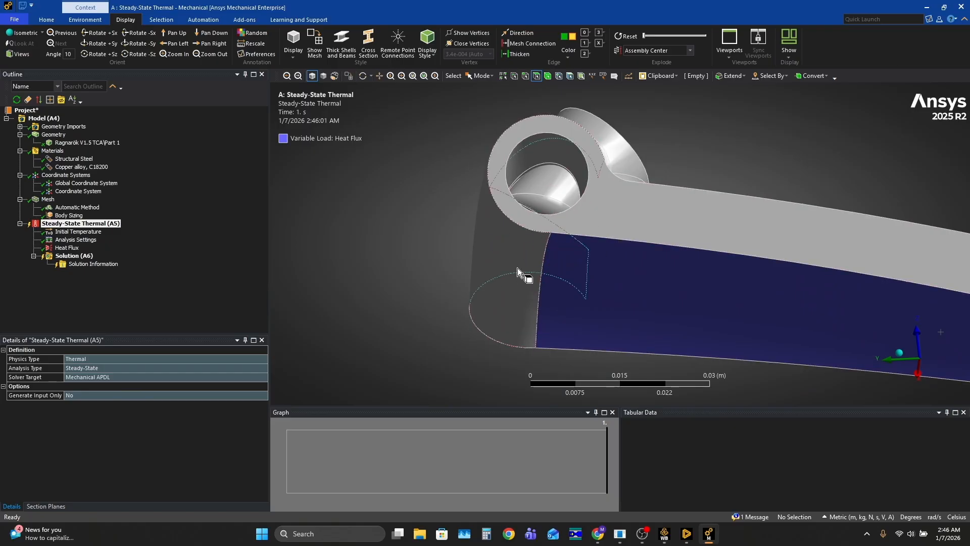
middle_drag(544, 263, 432, 192)
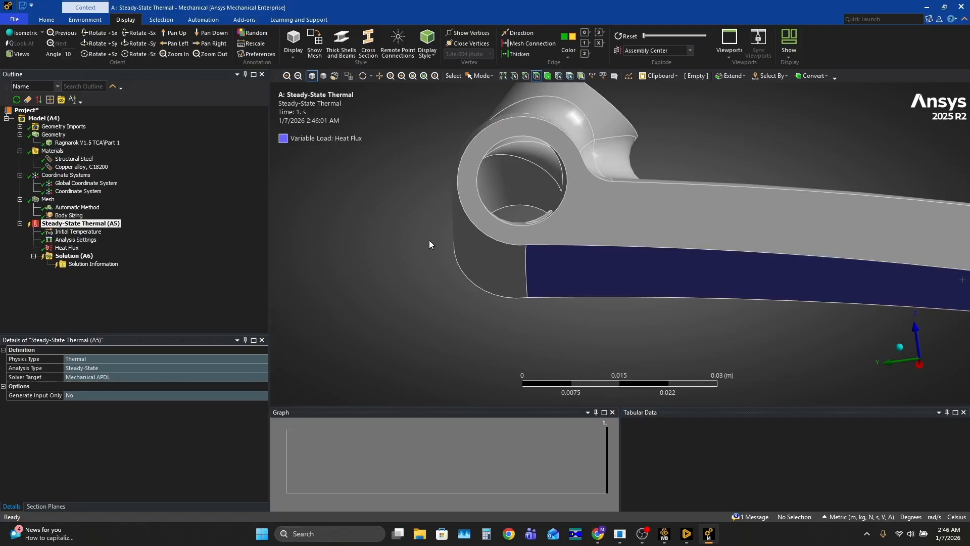
Switch to the Google Sheets thermal table and look up the Total Heat Flux at the last axial location in row 55.
click(598, 533)
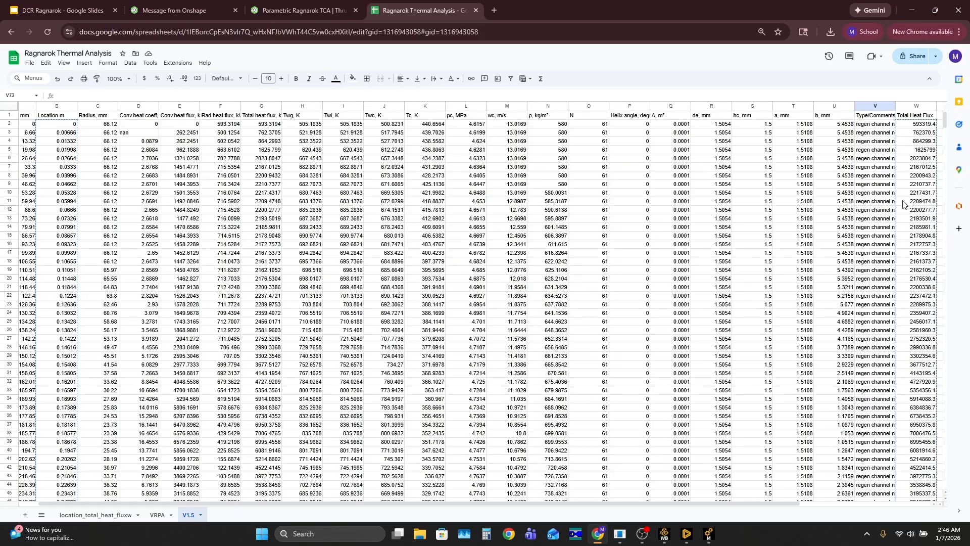
scroll(893, 204, down, 5)
scroll(898, 291, down, 3)
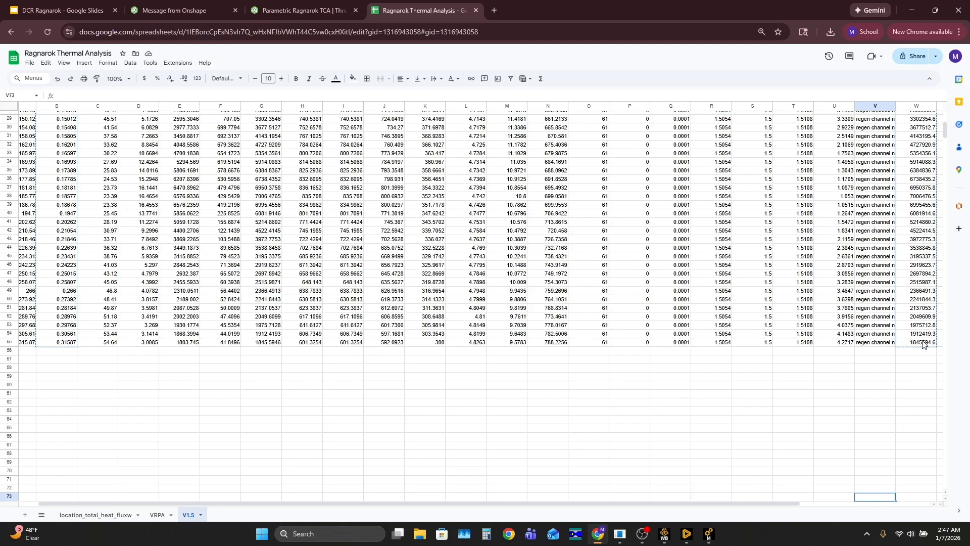
In Ansys Mechanical, insert a second heat flux load under Steady-State Thermal and scope it to the manifold's curved outer face at the nozzle exit.
mouse_move(708, 533)
click(712, 537)
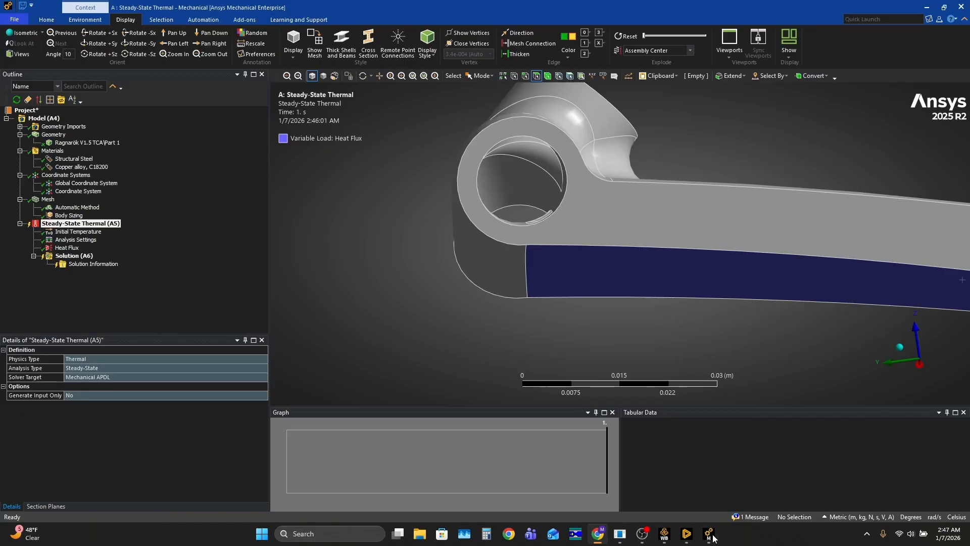
scroll(565, 321, down, 1)
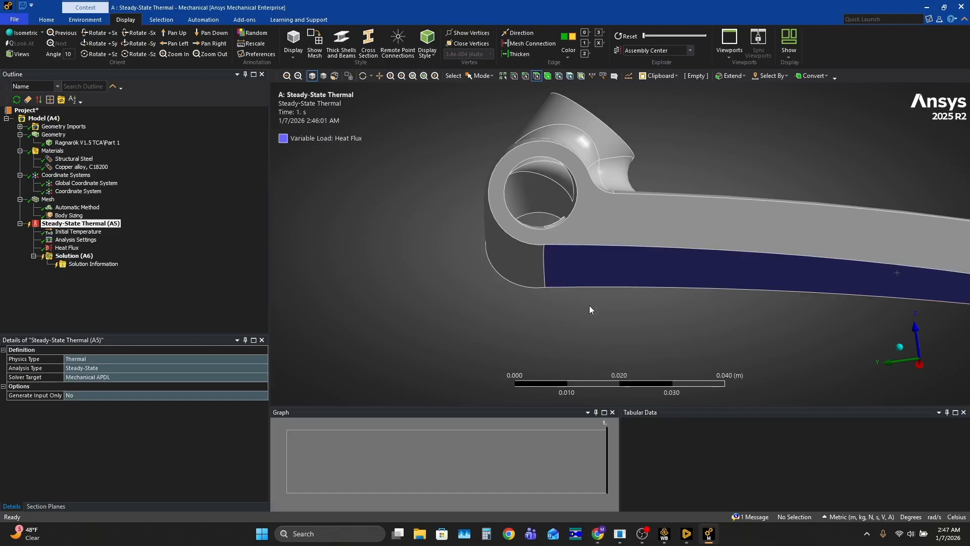
right_click(78, 224)
mouse_move(138, 227)
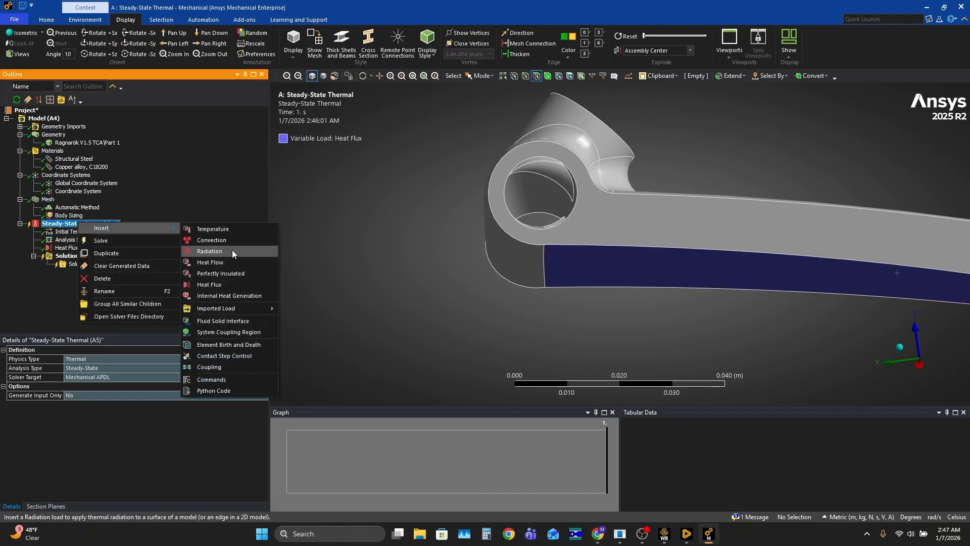
click(234, 285)
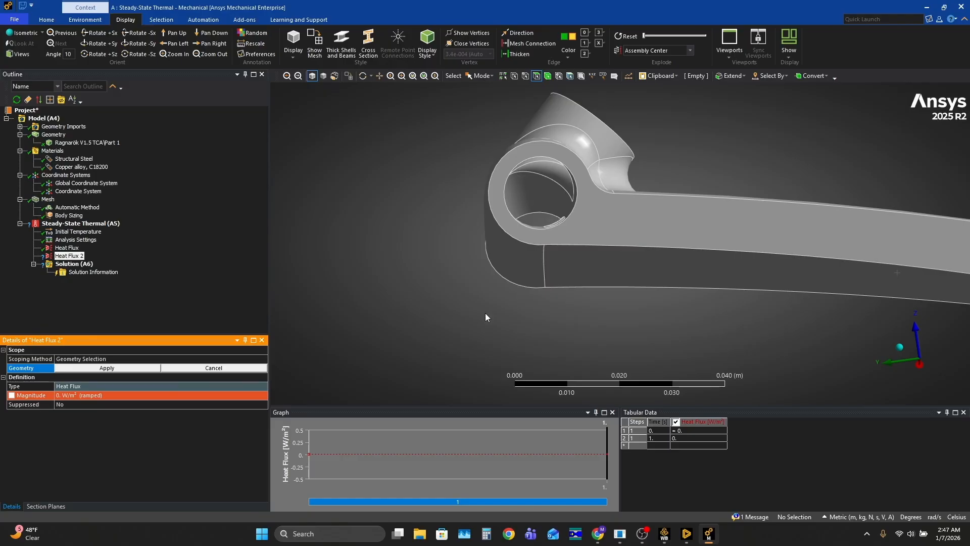
click(502, 260)
middle_drag(585, 270, 495, 230)
middle_drag(512, 308, 508, 299)
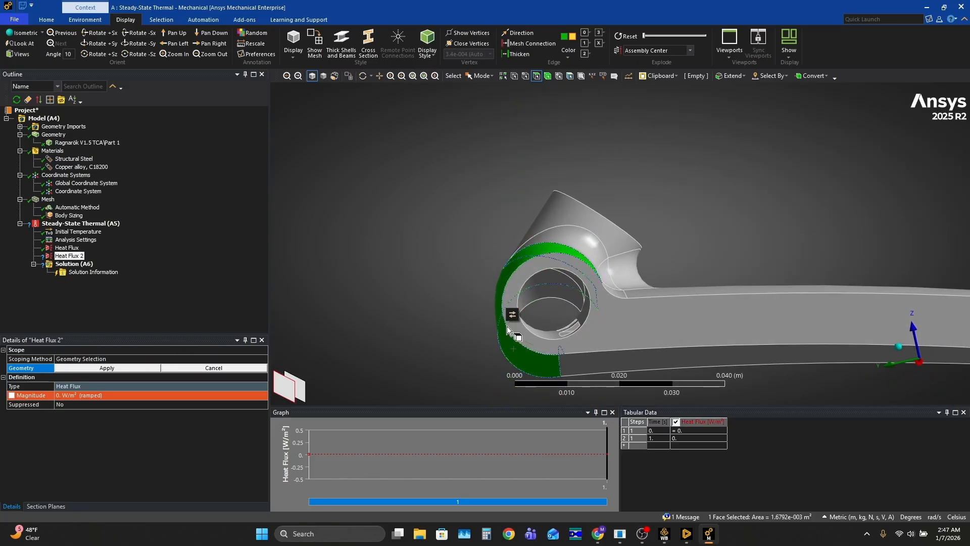
middle_drag(599, 281, 462, 269)
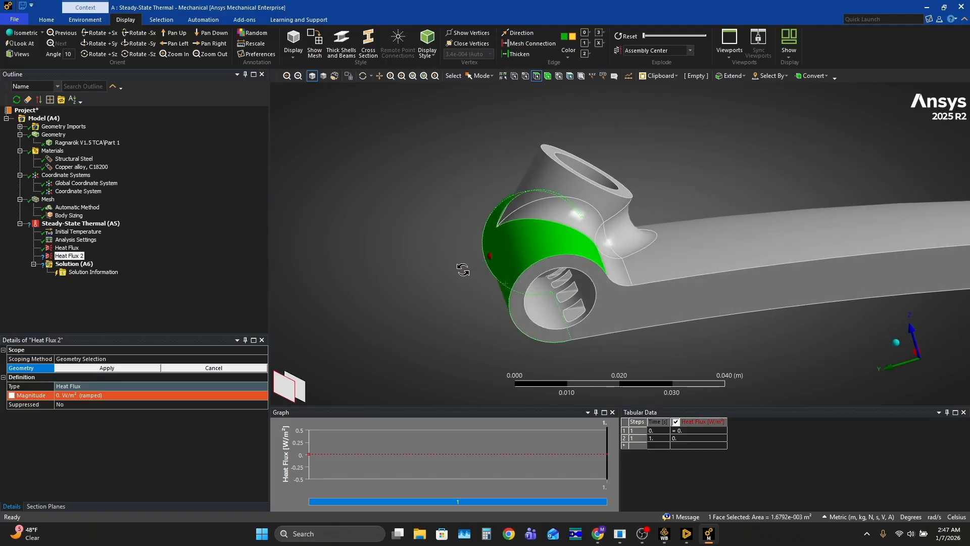
click(110, 369)
middle_drag(525, 225, 508, 240)
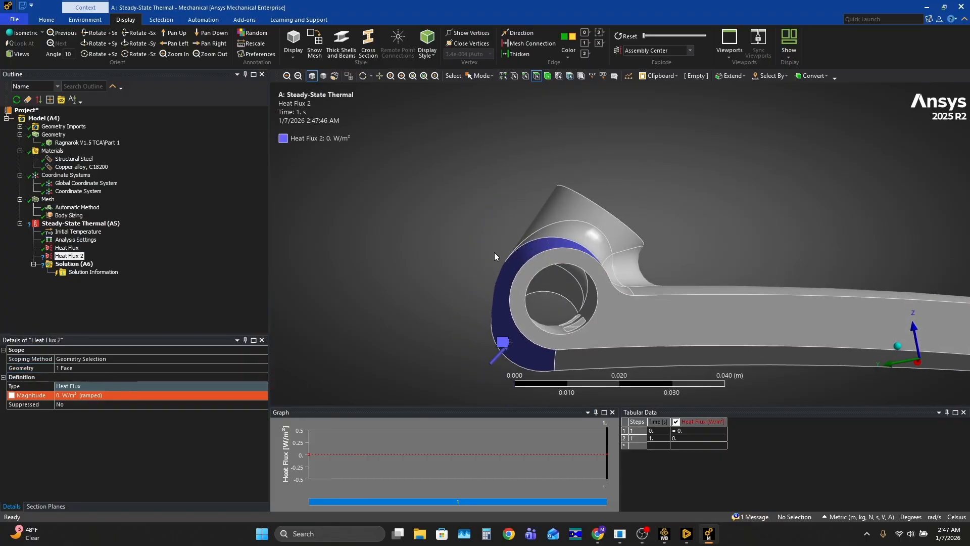
Define the manifold heat flux magnitude as tabular data with Y as the independent variable.
scroll(494, 252, down, 5)
middle_drag(430, 259, 535, 263)
click(202, 395)
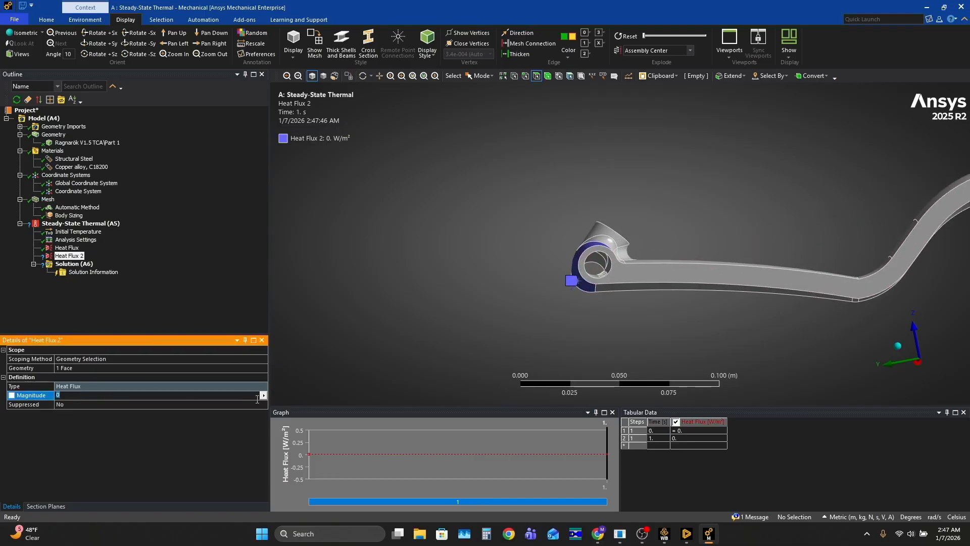
click(264, 395)
click(296, 435)
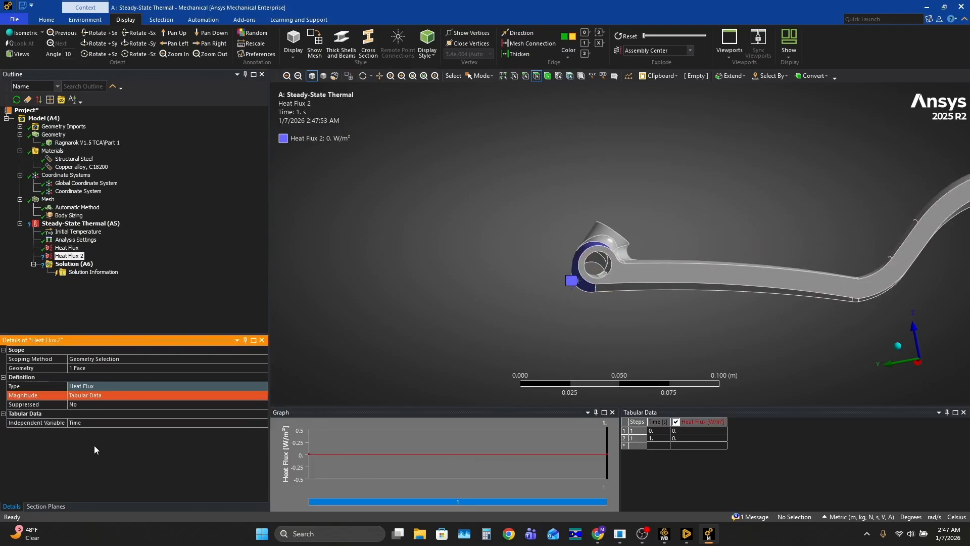
click(96, 422)
click(263, 424)
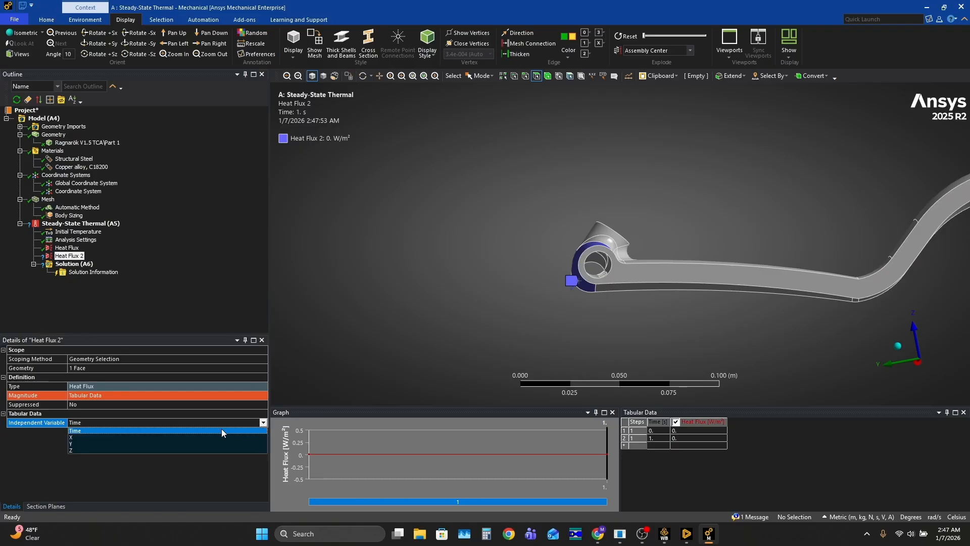
click(109, 443)
Set the manifold heat flux table's second Y point to 0.007 m and the heat flux at Y 0 to 1.8e+006 W/m².
middle_drag(417, 283, 589, 244)
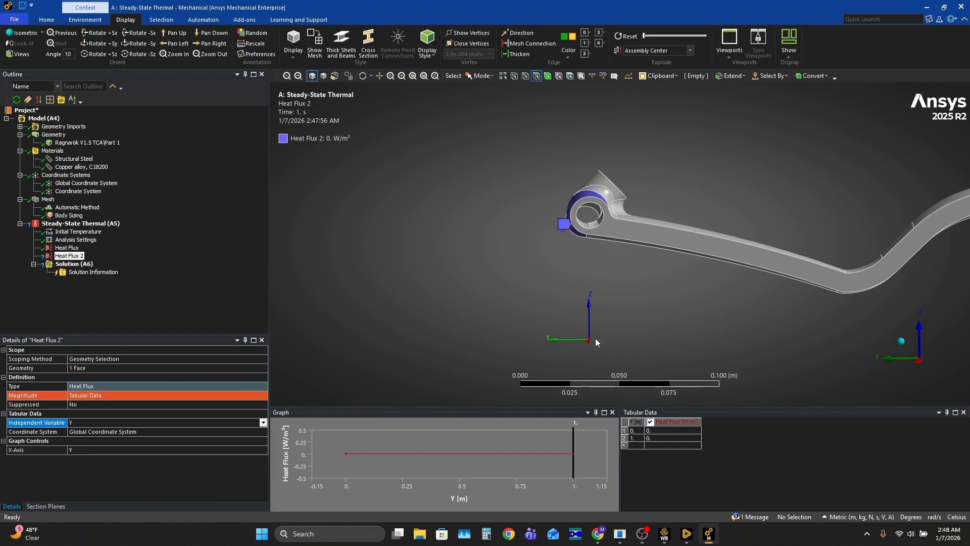
click(637, 441)
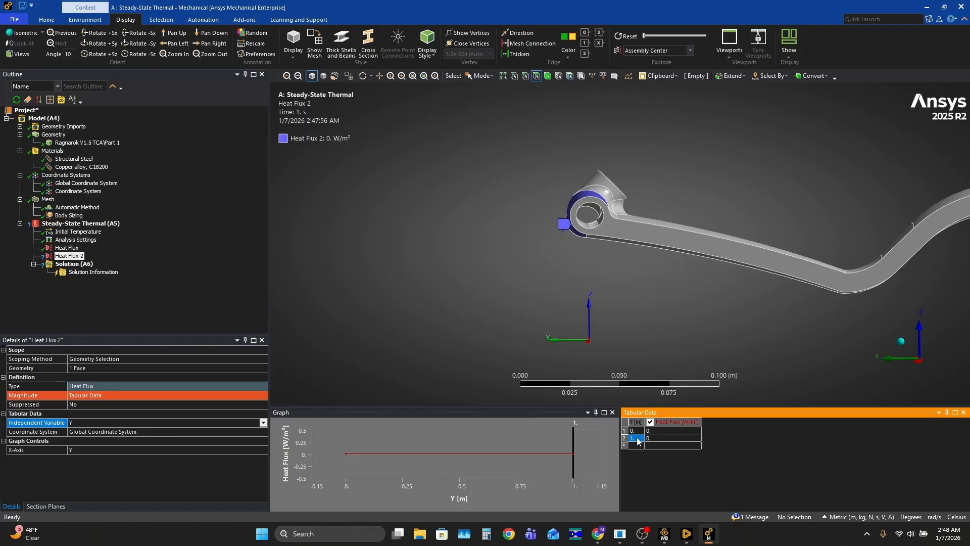
text(0.007)
key(Tab)
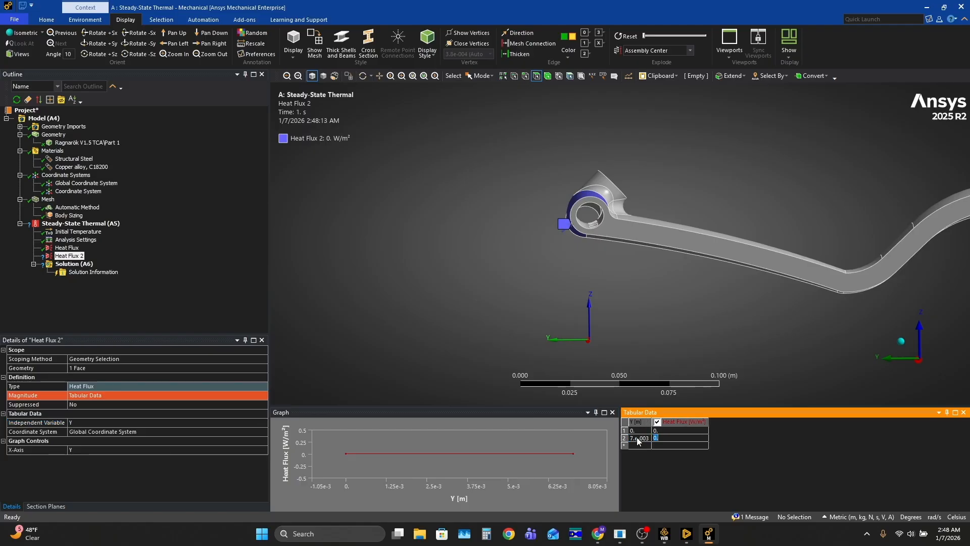
click(666, 431)
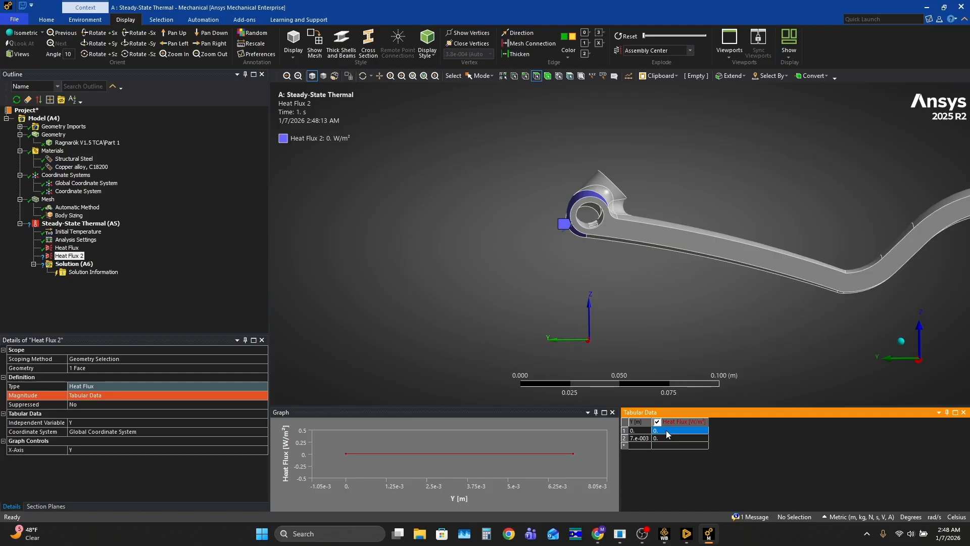
text(1.8e+006)
key(Tab)
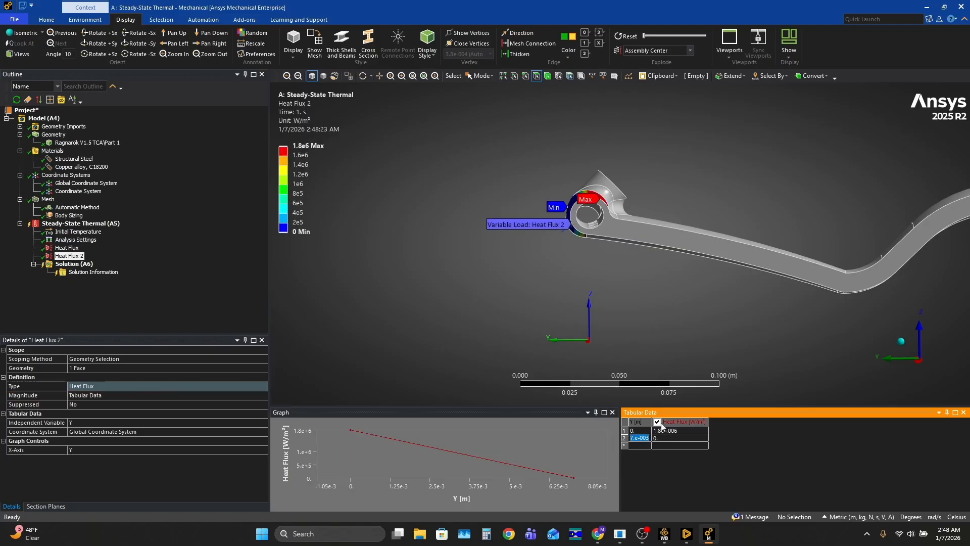
Set the manifold heat flux at the 0.007 m point to 1e+005 W/m².
scroll(608, 241, up, 5)
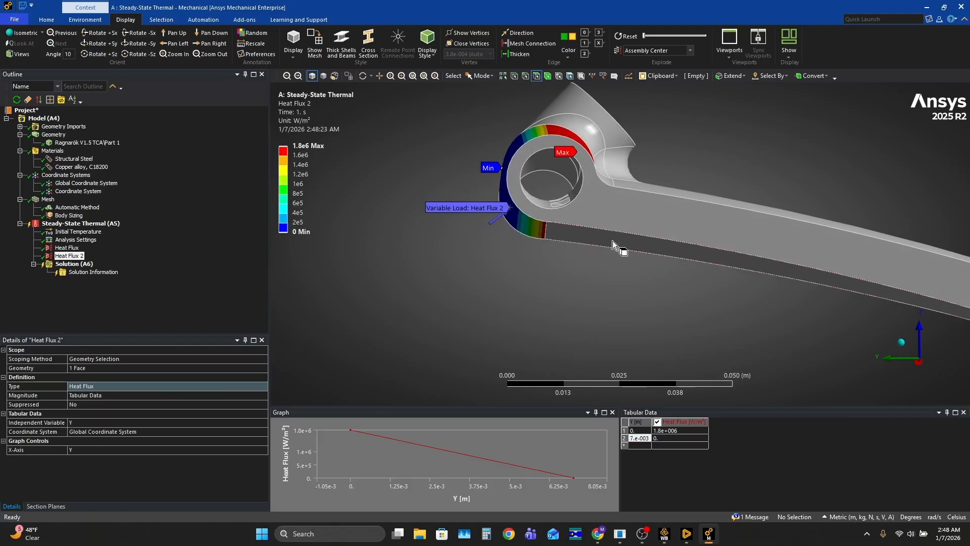
click(670, 440)
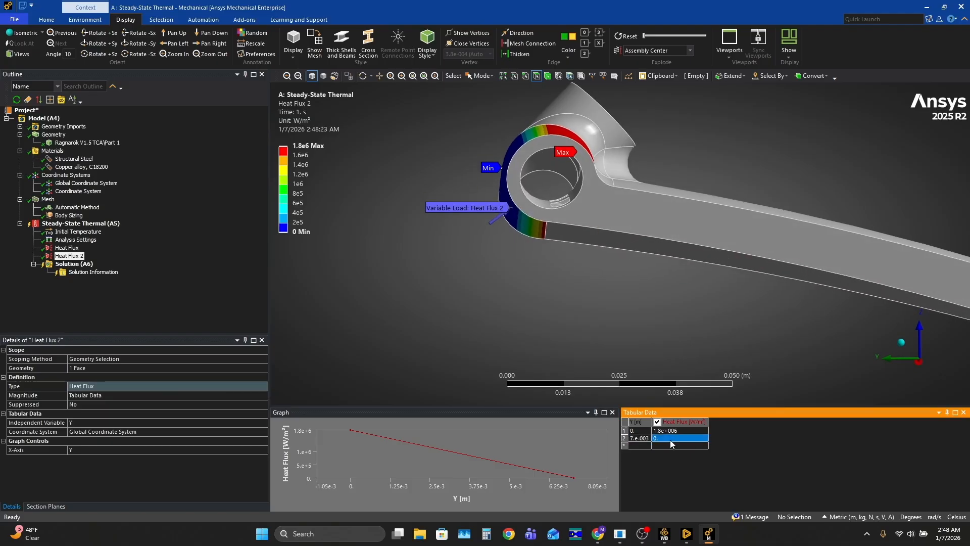
text(0)
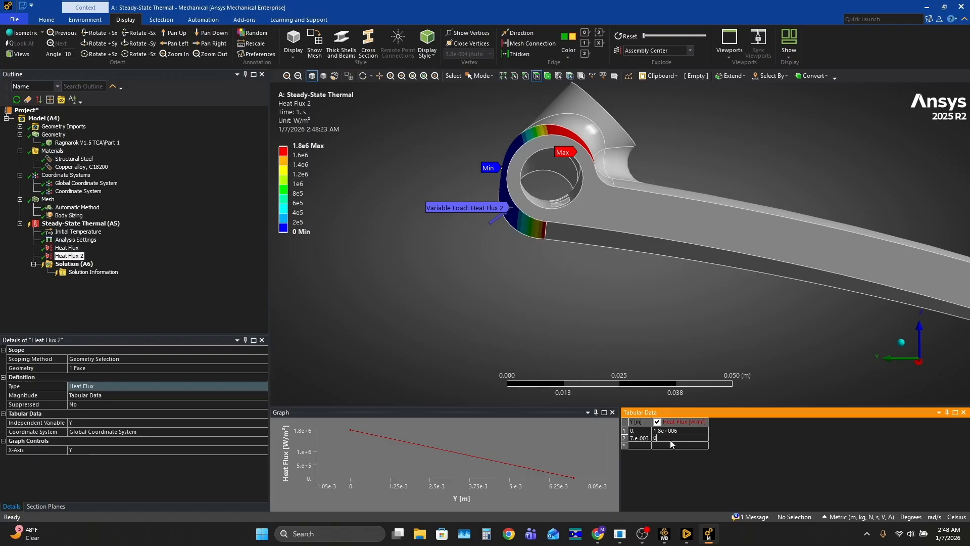
text(100)
key(Return)
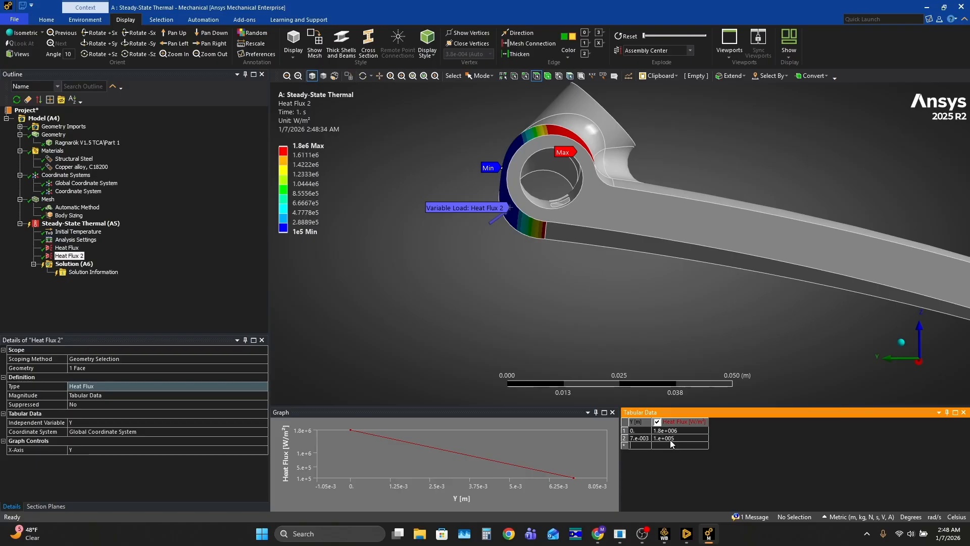
Add a table point at Y -0.0001 m with zero heat flux to the manifold load.
click(644, 446)
text(-0.0001)
click(675, 445)
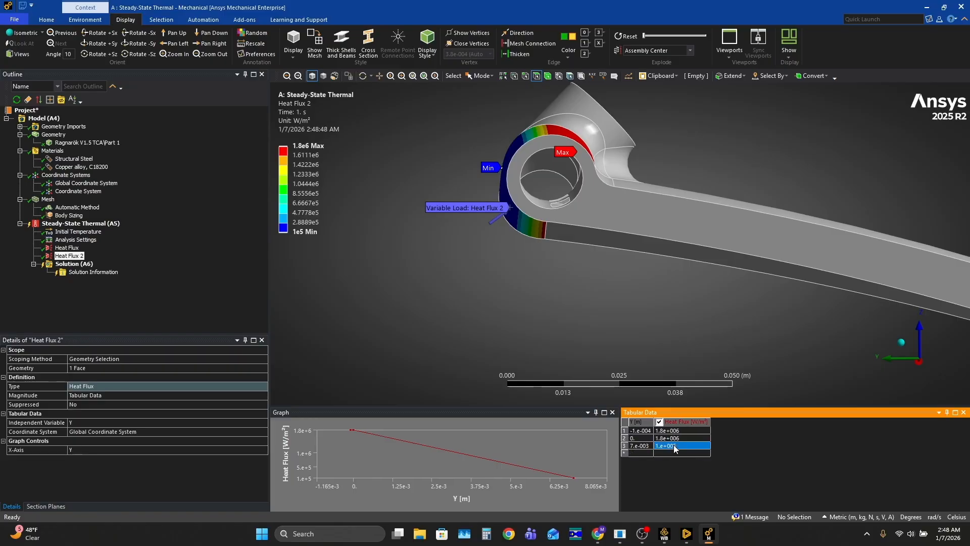
click(674, 430)
text(0)
key(BackSpace)
text(0)
key(Tab)
middle_drag(586, 261, 496, 125)
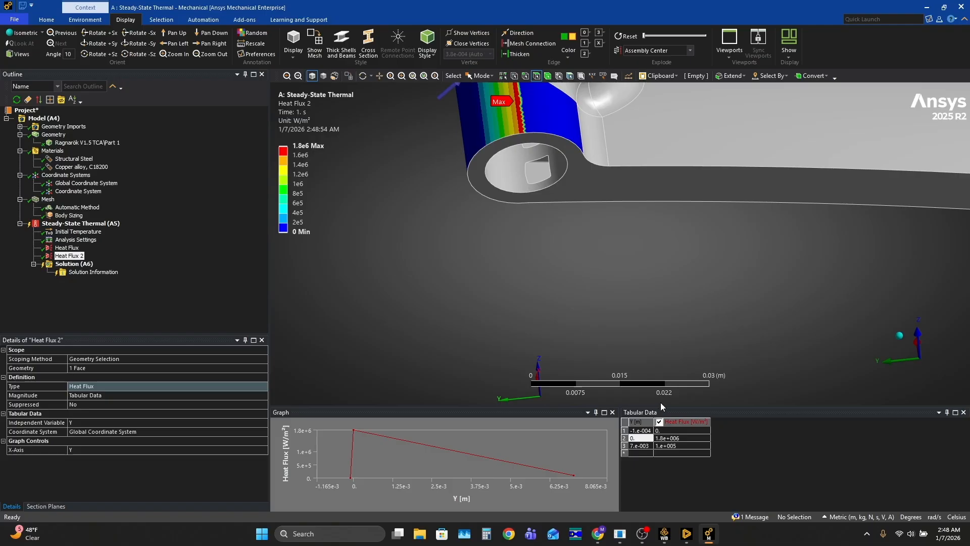
Set the last Y point of the manifold heat flux table to 0.01 m and check the flux distribution on the manifold.
click(641, 447)
click(640, 446)
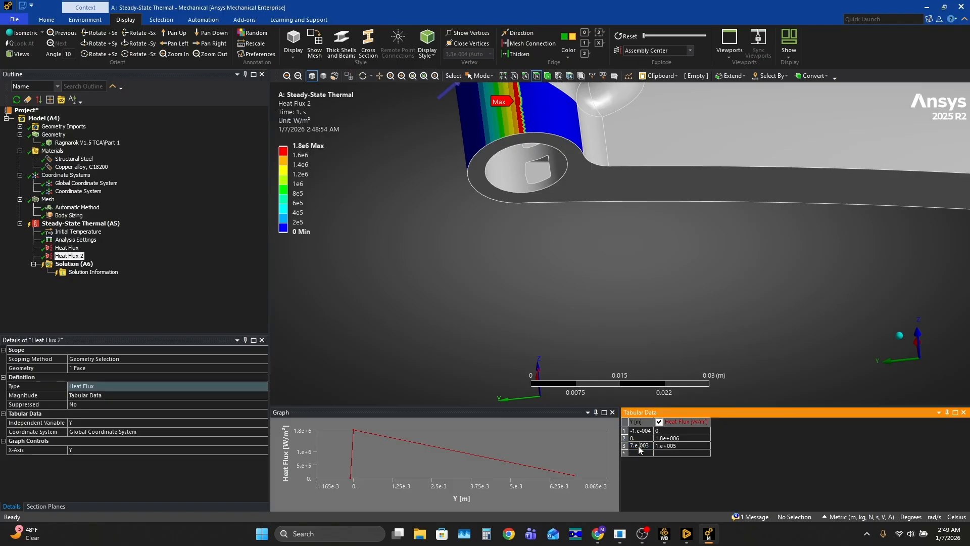
text(10)
click(676, 446)
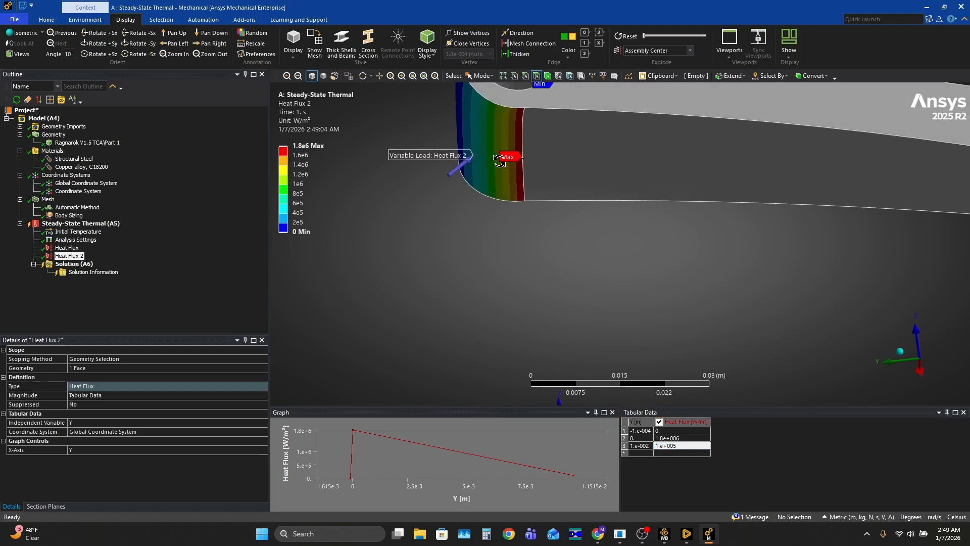
middle_drag(542, 160, 614, 237)
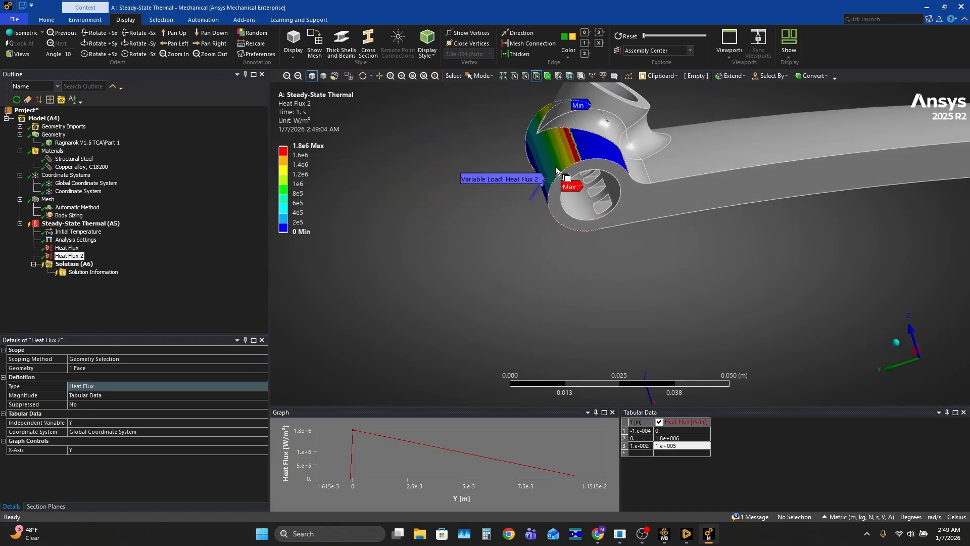
middle_drag(571, 152, 547, 169)
scroll(546, 166, down, 3)
Insert a convection load under Steady-State Thermal.
click(74, 264)
middle_drag(651, 270, 641, 295)
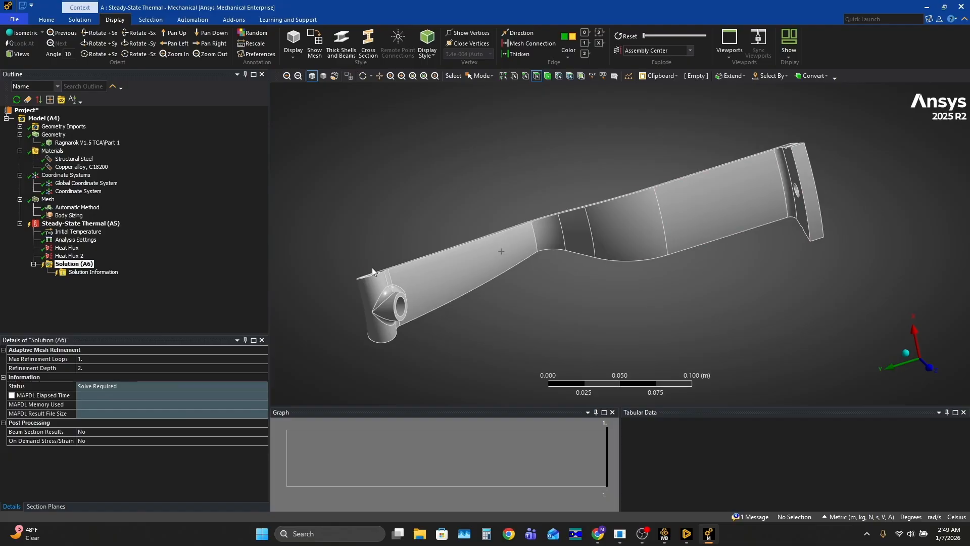
right_click(93, 223)
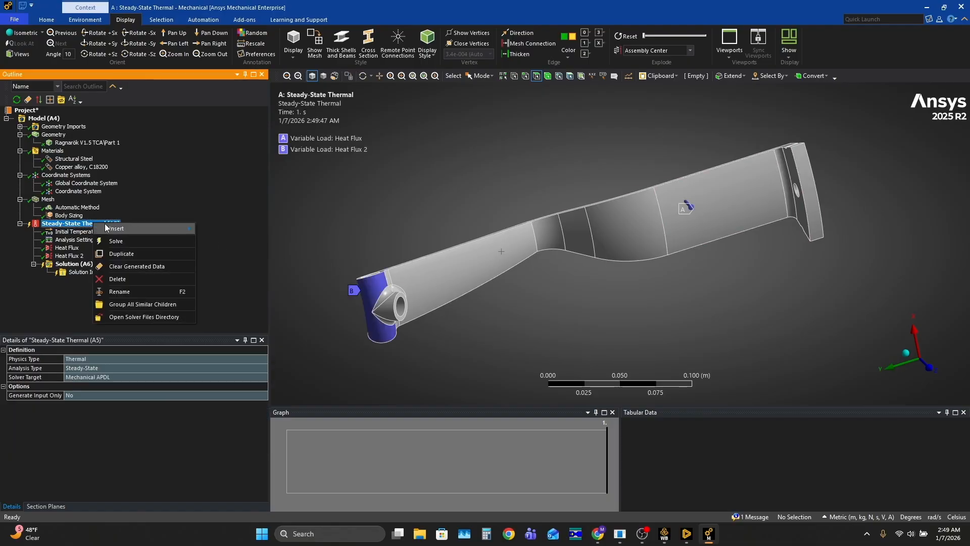
mouse_move(138, 228)
click(238, 240)
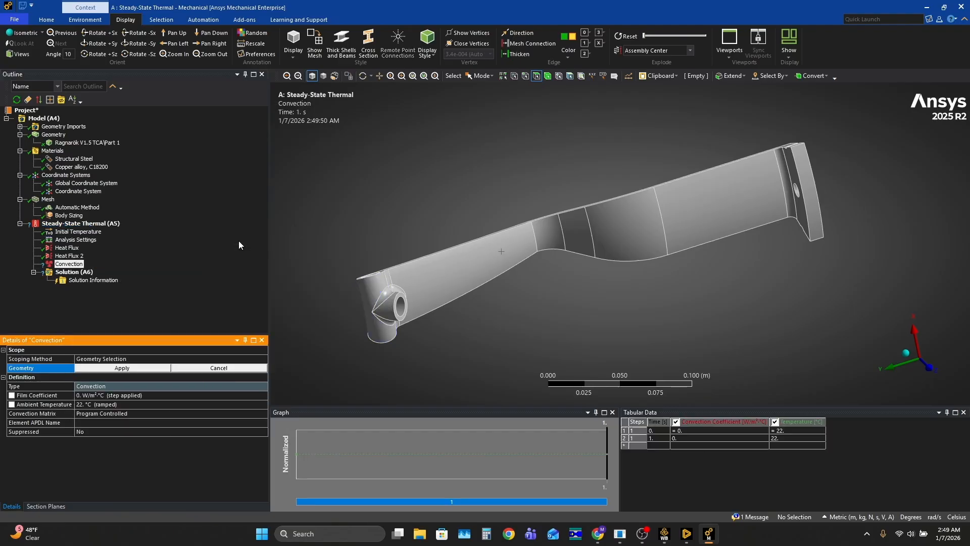
Select the outer faces of the flange, chamber, throat and nozzle for the convection load.
middle_drag(774, 189, 796, 176)
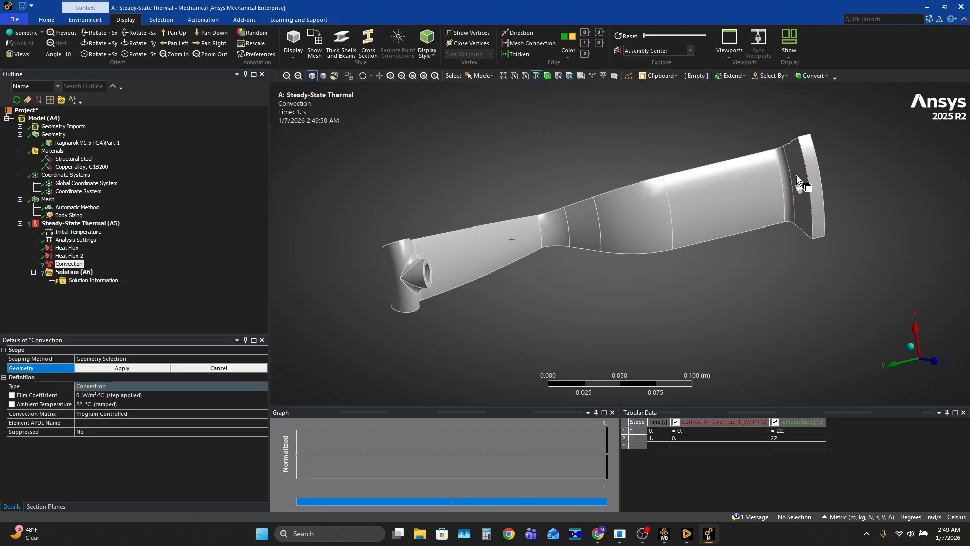
click(816, 177)
ctrl+click(786, 175)
ctrl+click(718, 191)
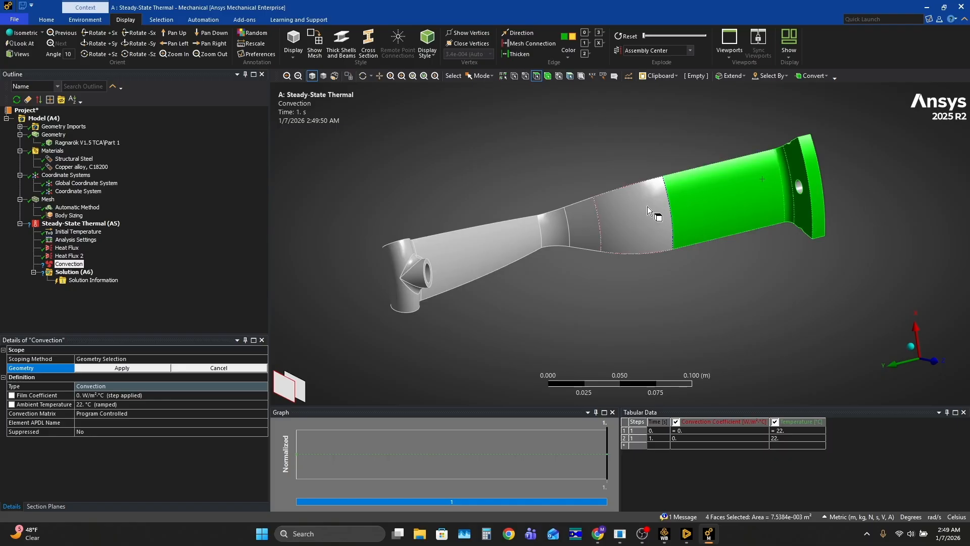
ctrl+click(642, 207)
ctrl+click(584, 216)
ctrl+click(554, 223)
ctrl+click(511, 231)
Add the blend faces around the manifold's inlet port to the convection selection.
middle_drag(495, 238, 824, 171)
scroll(388, 265, up, 4)
scroll(641, 207, up, 3)
ctrl+click(613, 176)
ctrl+click(586, 158)
ctrl+click(577, 130)
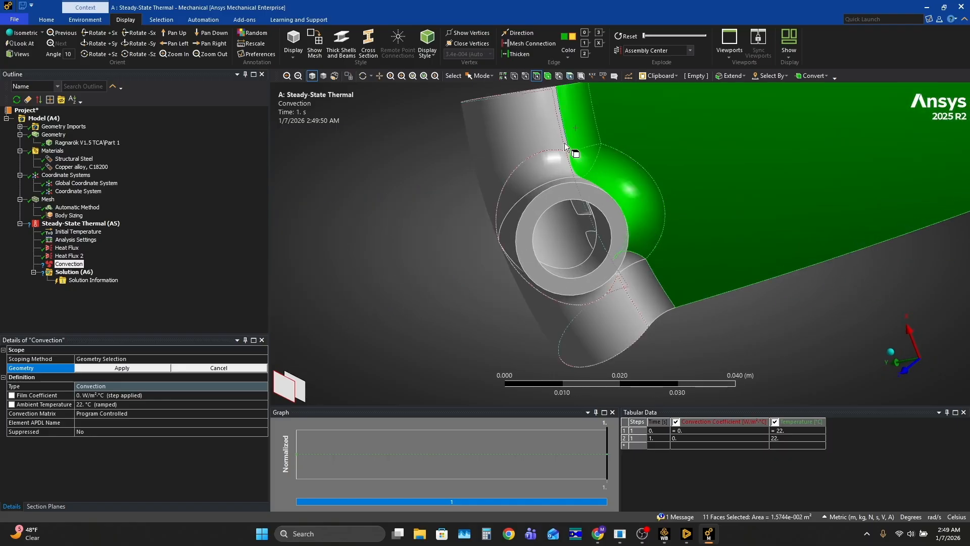
ctrl+click(550, 168)
middle_drag(549, 167, 625, 178)
ctrl+click(553, 212)
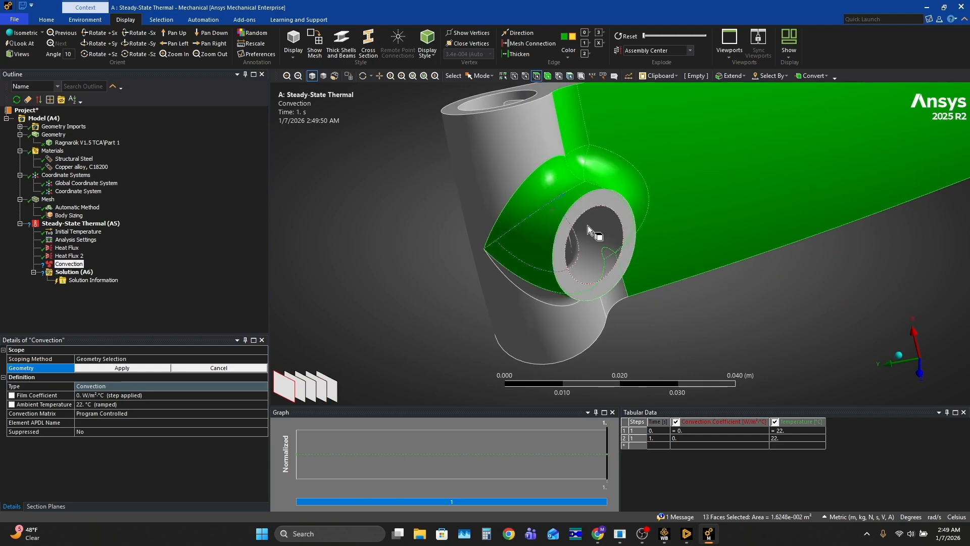
Add the remaining outer faces of the manifold tube to the convection selection.
middle_drag(587, 226, 553, 180)
ctrl+click(565, 252)
ctrl+click(598, 258)
ctrl+click(609, 285)
middle_drag(625, 220, 477, 157)
ctrl+click(474, 135)
scroll(488, 222, down, 6)
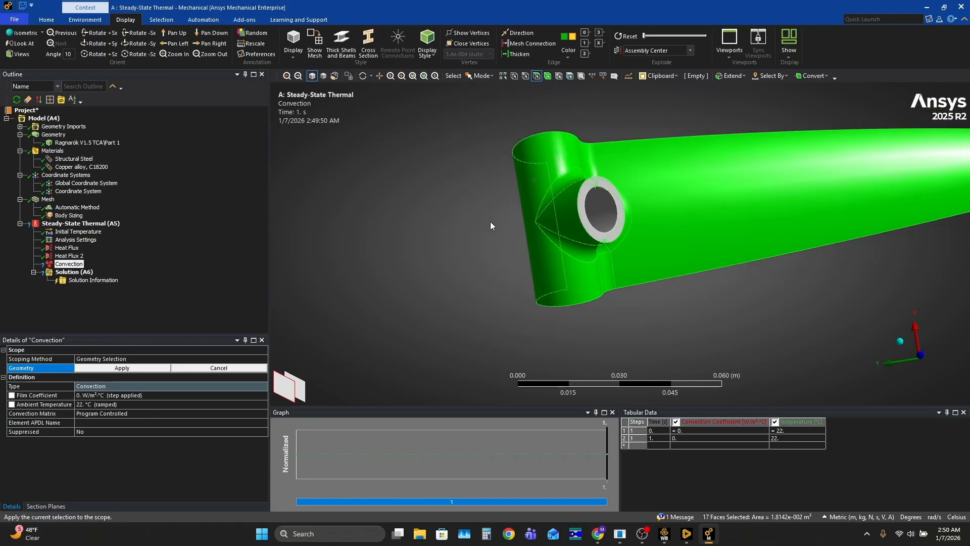
Add the inlet port's ring-shaped end face and scope the convection load to all selected outer faces.
ctrl+middle_drag(680, 197, 456, 230)
scroll(389, 256, up, 4)
scroll(389, 257, down, 4)
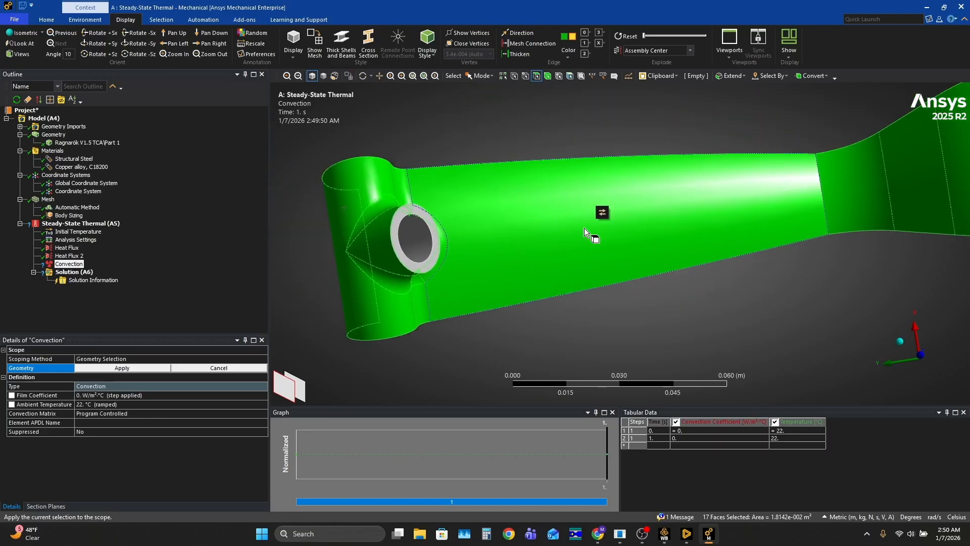
ctrl+click(431, 227)
scroll(452, 253, up, 2)
scroll(451, 252, down, 3)
ctrl+middle_drag(734, 187, 647, 211)
click(119, 372)
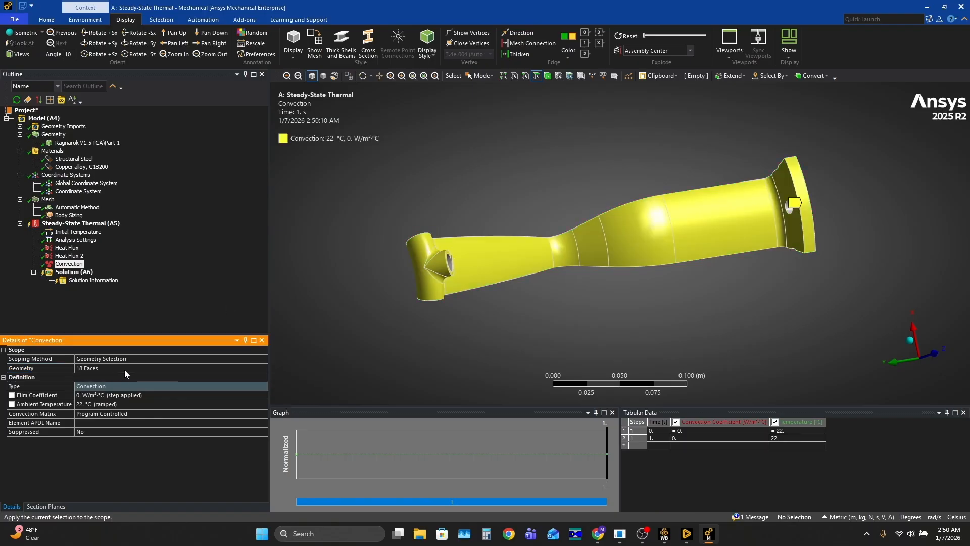
Set the convection film coefficient to 30 W/m²·°C and keep the ambient temperature at 22 °C.
click(101, 395)
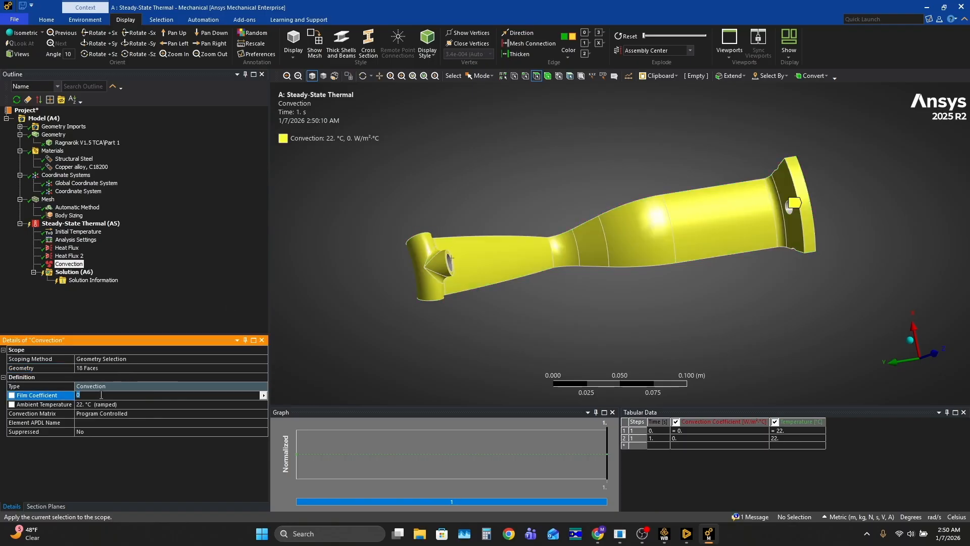
key(Return)
click(108, 403)
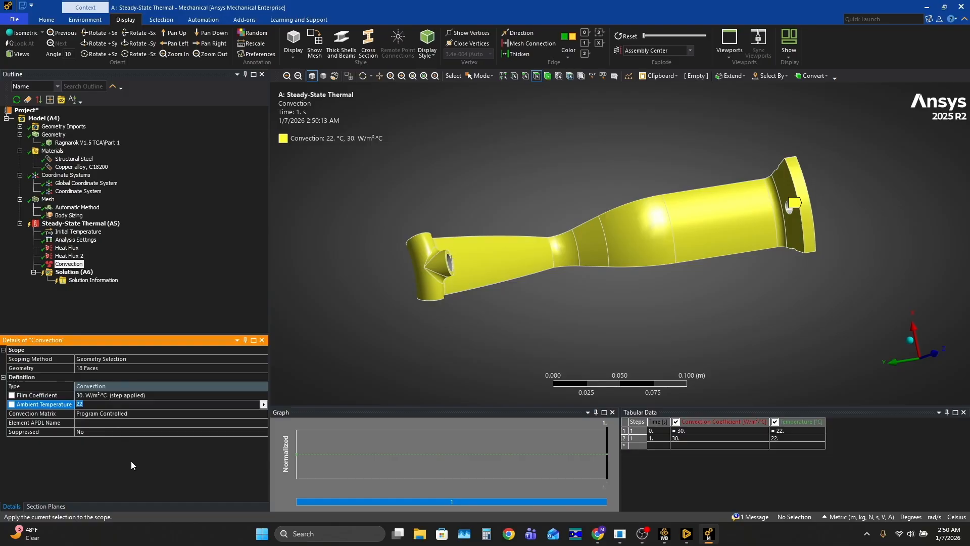
key(Return)
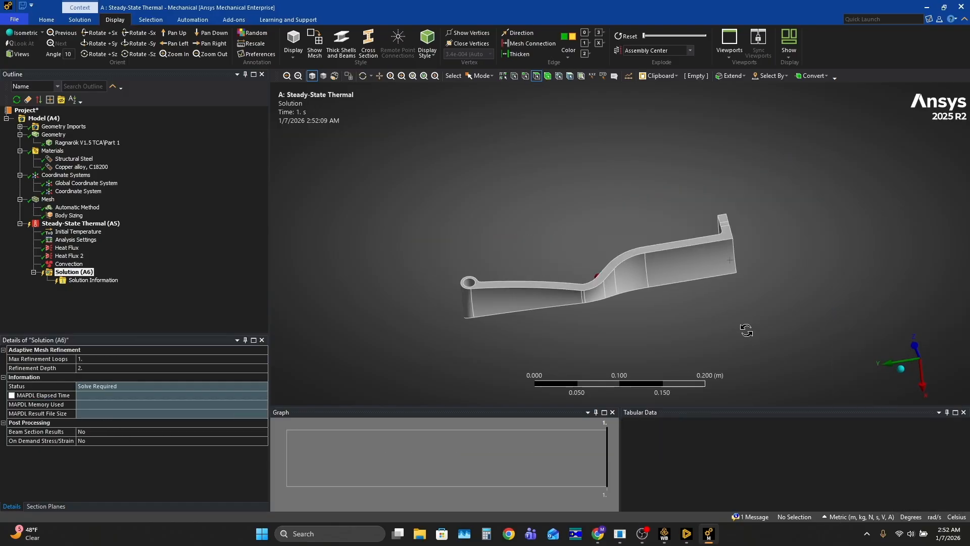
Insert a second convection load under Steady-State Thermal.
ctrl+middle_drag(725, 320, 717, 278)
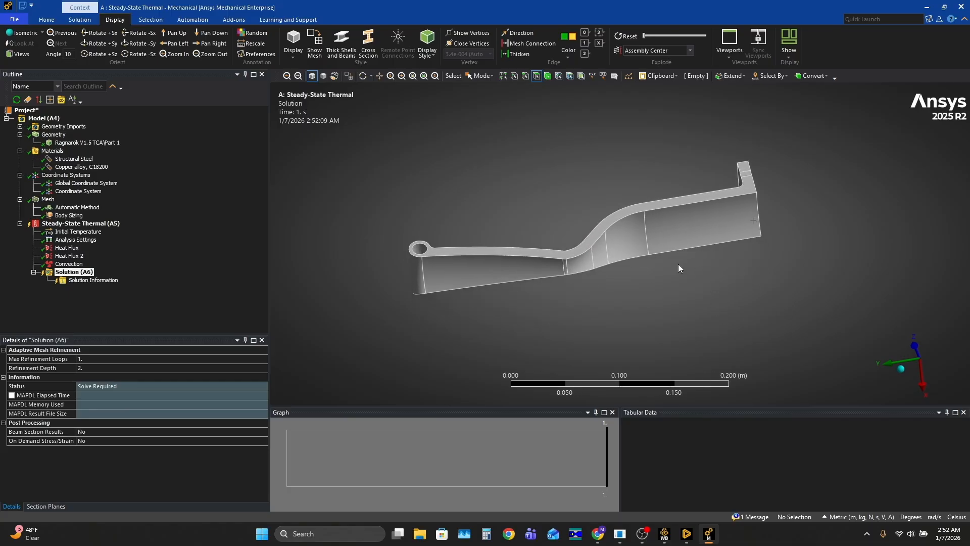
right_click(86, 225)
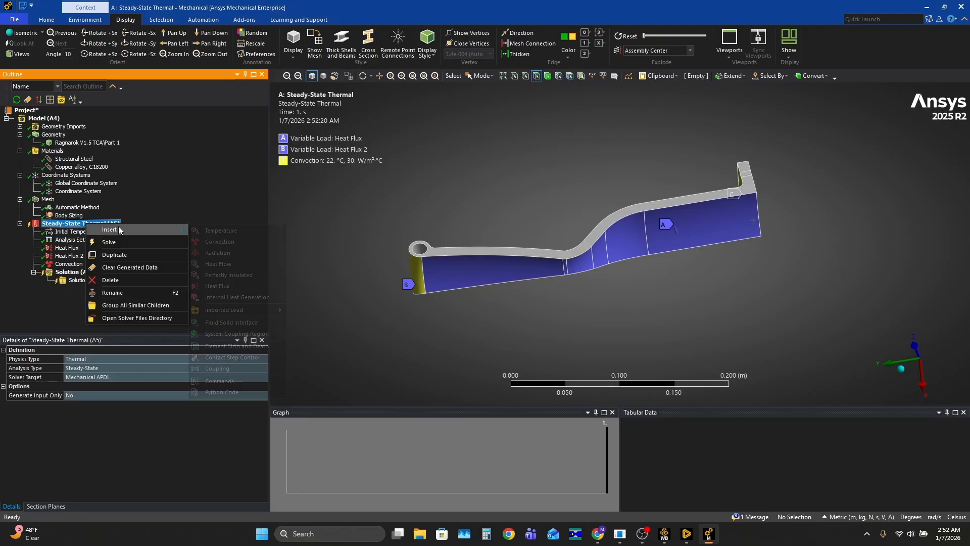
mouse_move(115, 229)
click(254, 241)
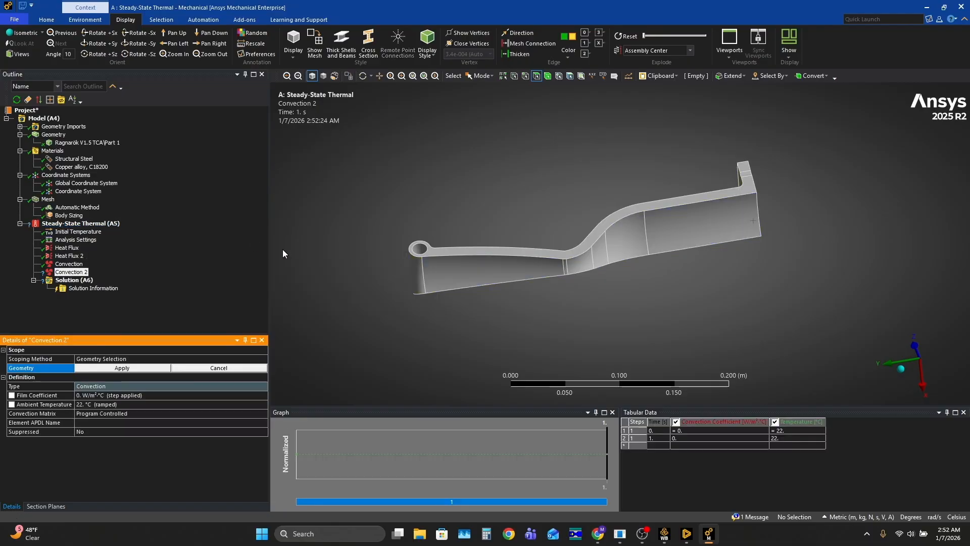
Select the inner faces of the five rectangular cooling channels at the flange for the second convection load.
middle_drag(678, 232, 524, 268)
scroll(657, 222, up, 8)
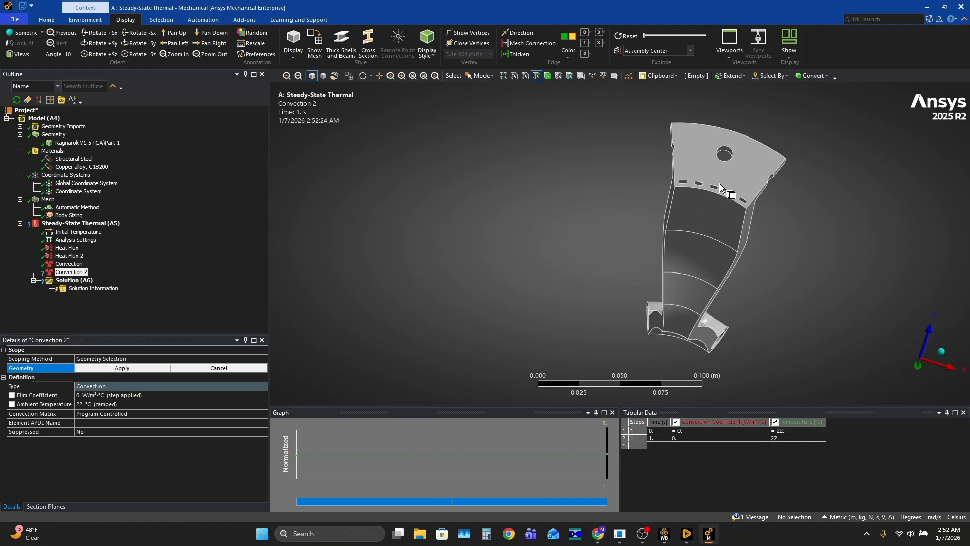
ctrl+click(433, 212)
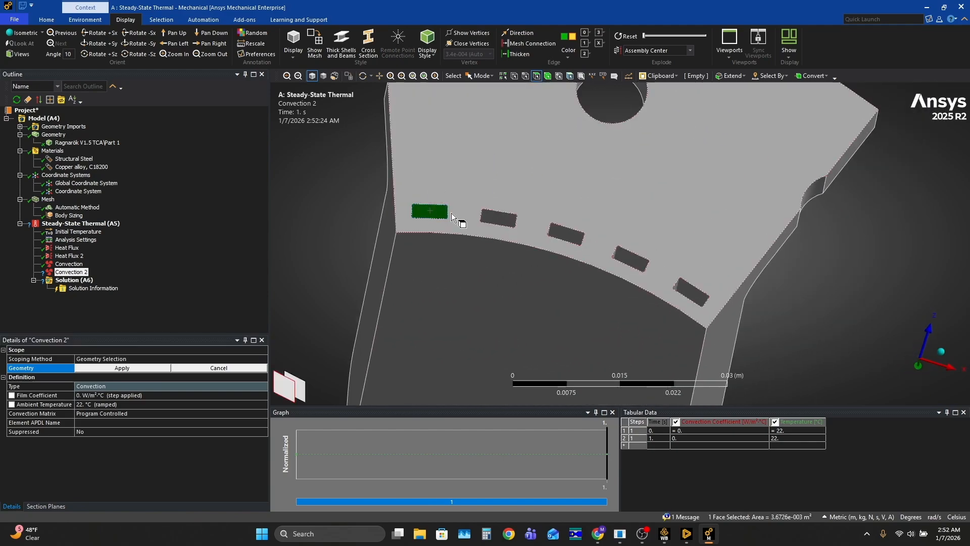
ctrl+click(500, 218)
ctrl+click(565, 234)
ctrl+click(624, 262)
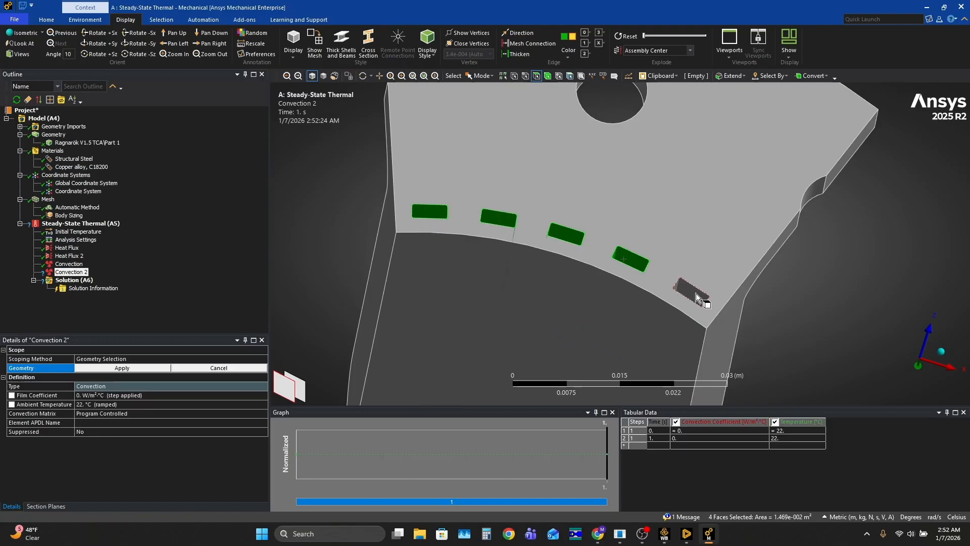
ctrl+click(697, 295)
scroll(534, 276, down, 6)
ctrl+middle_drag(567, 318, 742, 180)
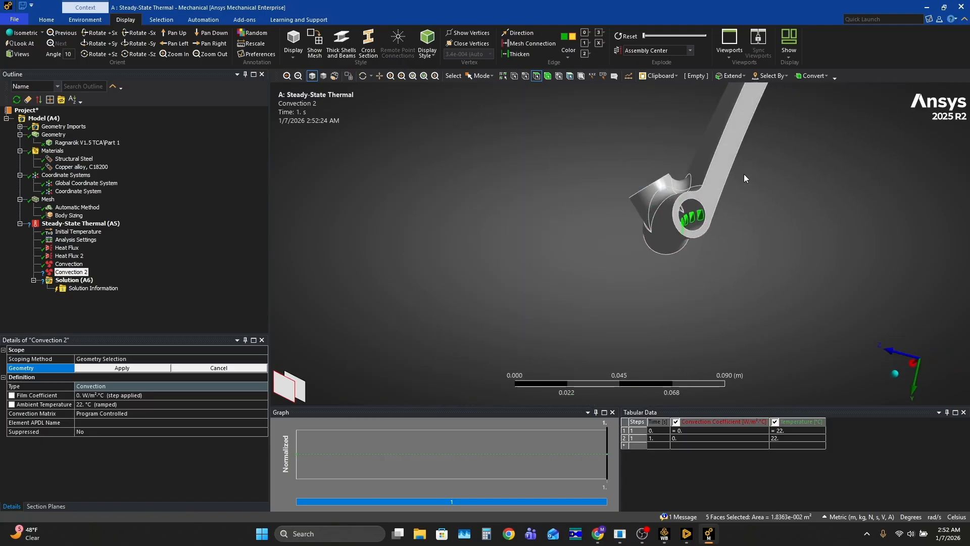
Add the inner faces of the tubular manifold to the face selection and scope Convection 2 to all nine faces.
ctrl+middle_drag(626, 214, 608, 237)
scroll(612, 238, up, 4)
ctrl+middle_drag(841, 268, 532, 285)
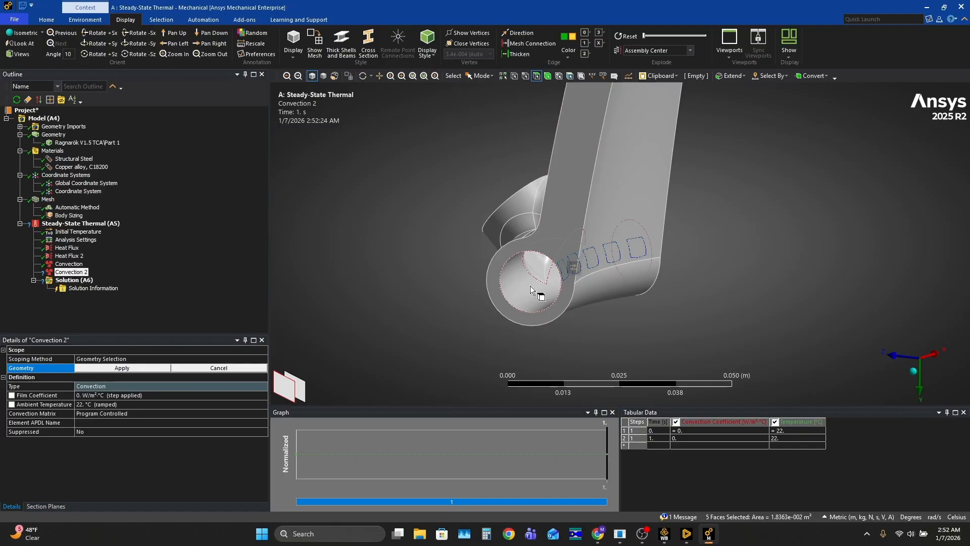
scroll(531, 285, up, 3)
ctrl+click(435, 318)
ctrl+click(460, 291)
ctrl+click(471, 286)
ctrl+click(488, 284)
middle_drag(483, 287, 938, 311)
click(132, 368)
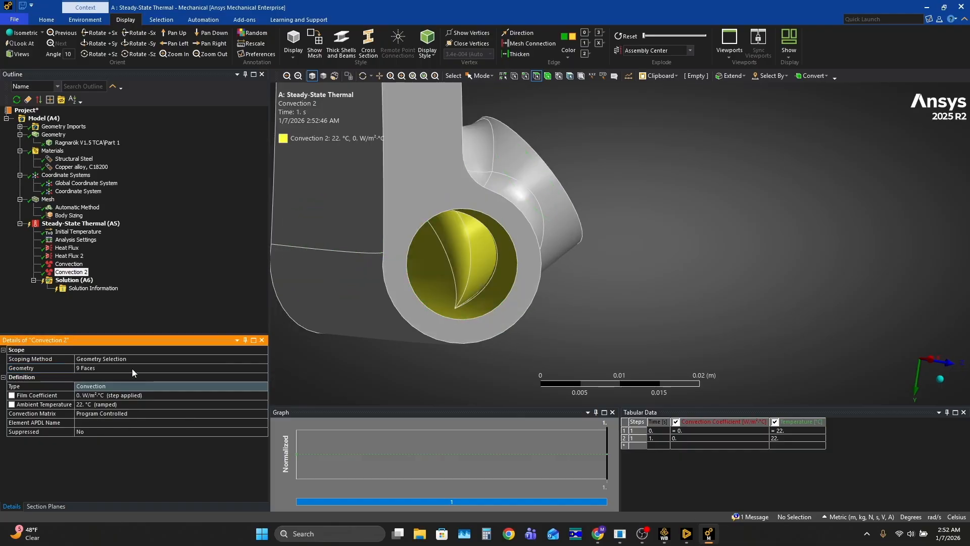
Set Convection 2's film coefficient to 8000 W/m²·°C.
click(110, 395)
text(8000)
key(Return)
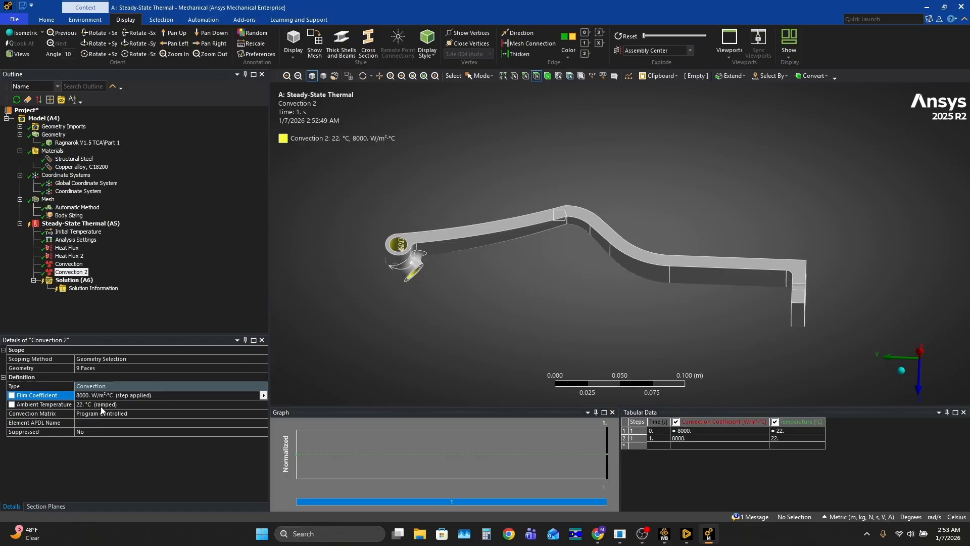
Switch Convection 2's ambient temperature from a constant to tabular data.
click(264, 405)
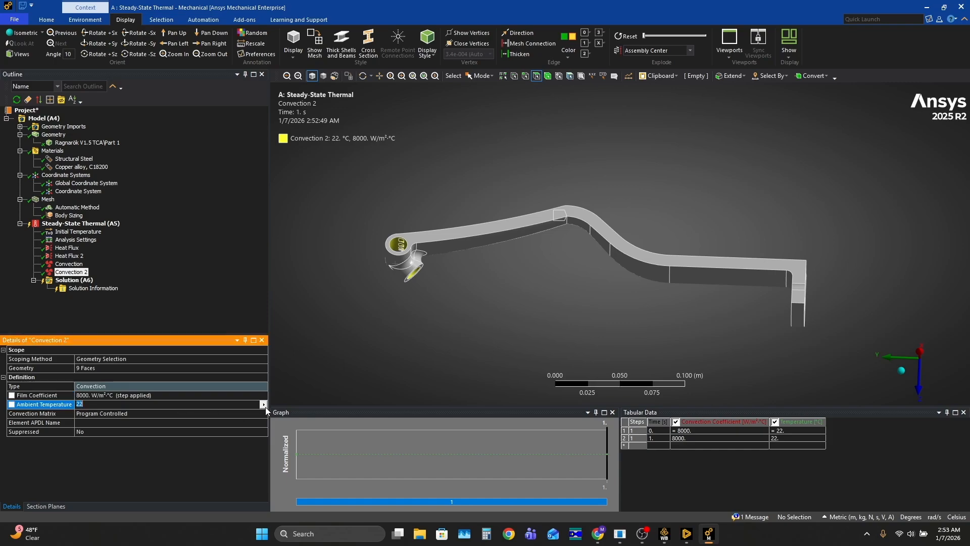
click(265, 403)
click(291, 445)
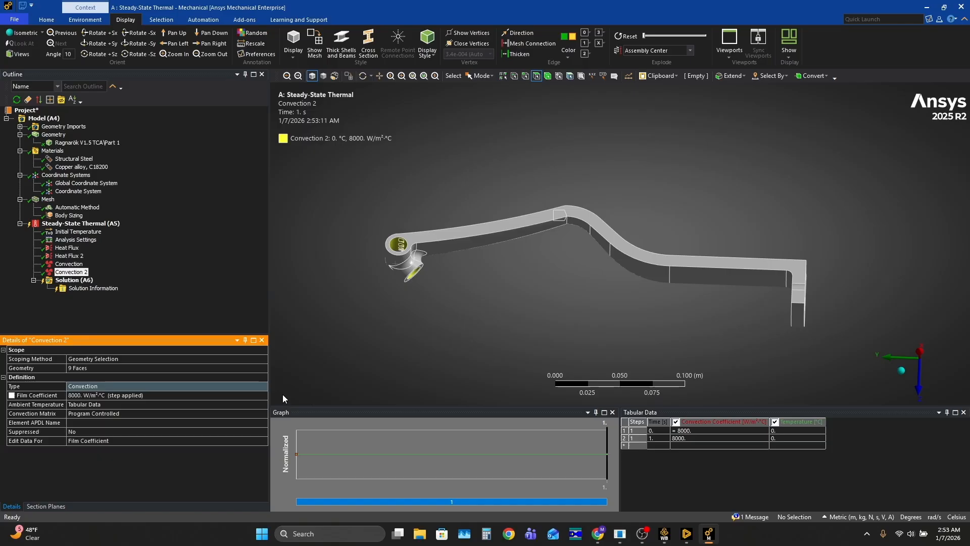
click(75, 405)
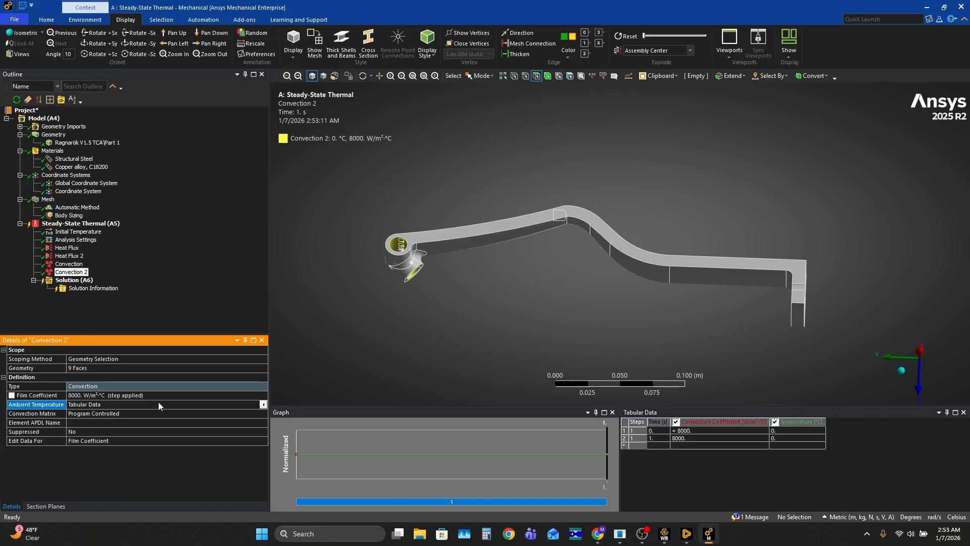
click(267, 404)
click(326, 376)
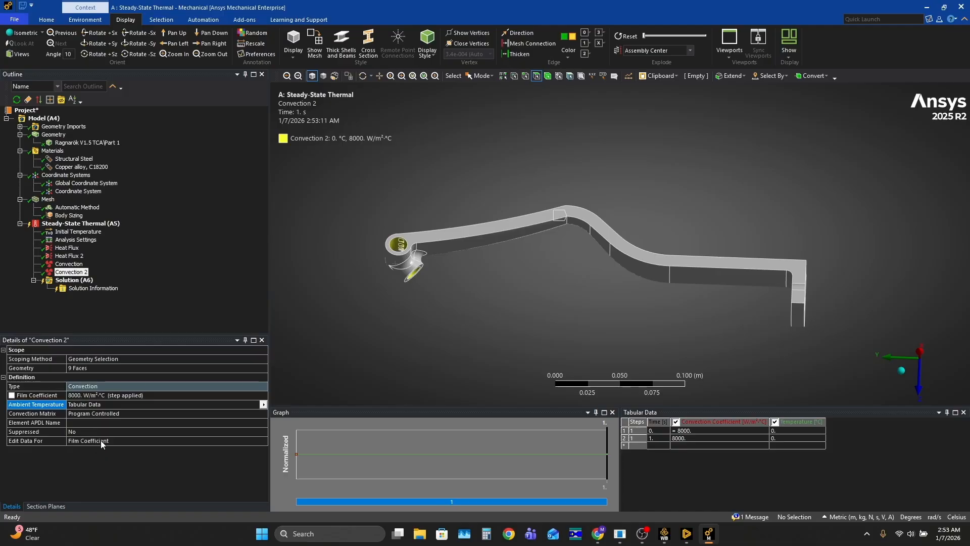
Choose Ambient Temperature as the data to edit for Convection 2 and set its independent variable to Y.
click(135, 442)
click(265, 443)
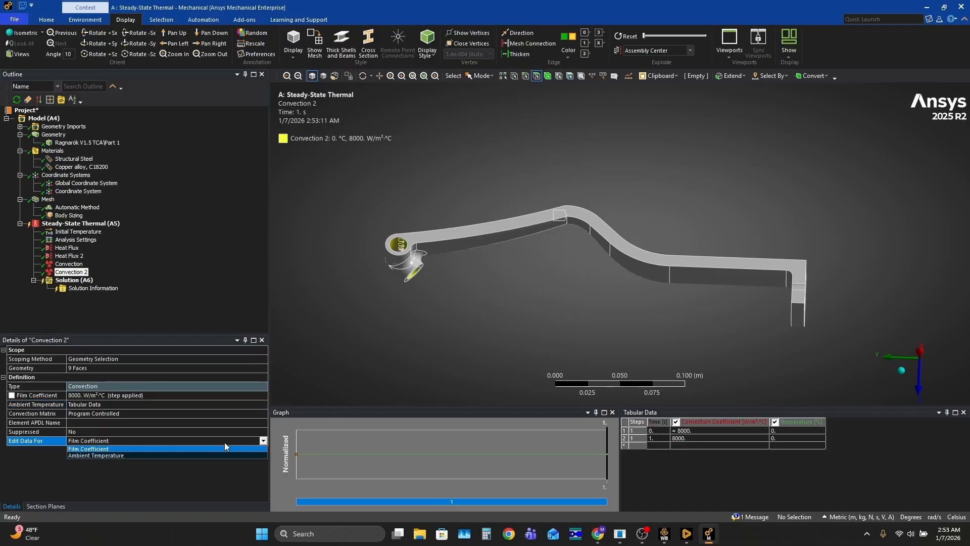
click(106, 455)
click(105, 460)
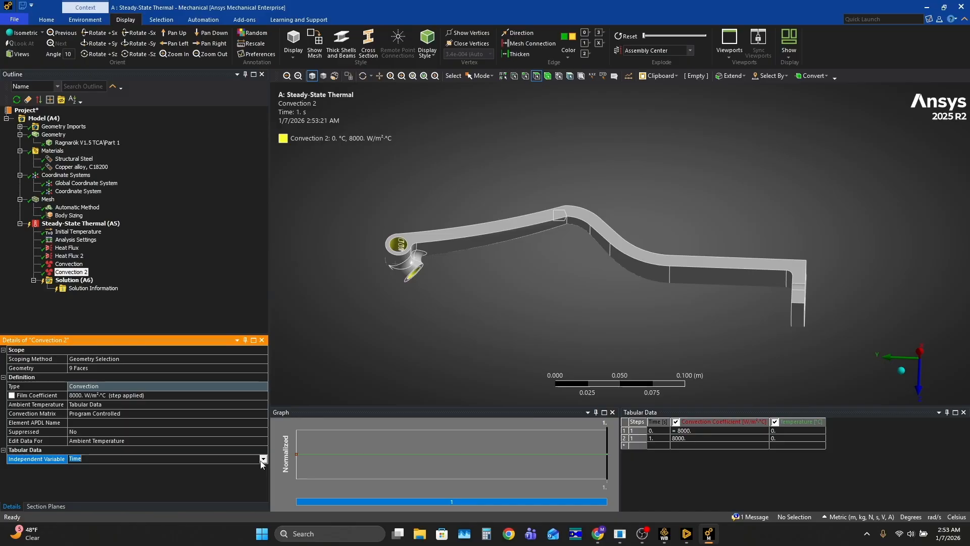
click(263, 458)
click(117, 480)
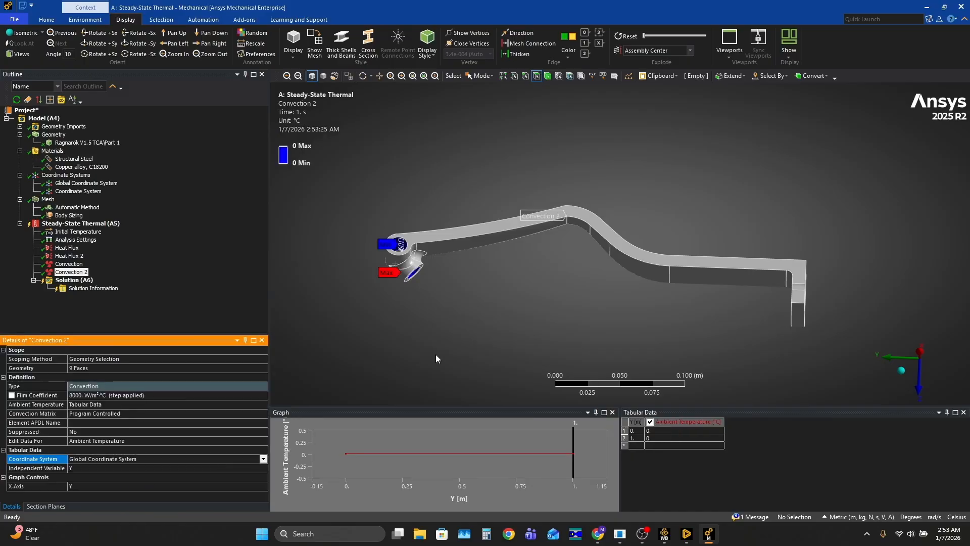
Reference Convection 2's temperature table to the custom Coordinate System instead of the global one.
click(263, 459)
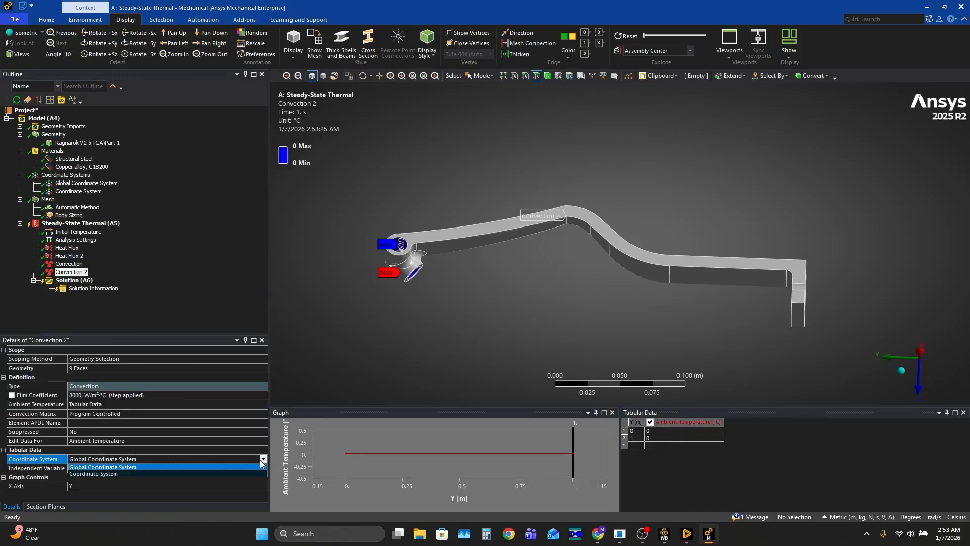
click(130, 472)
click(535, 317)
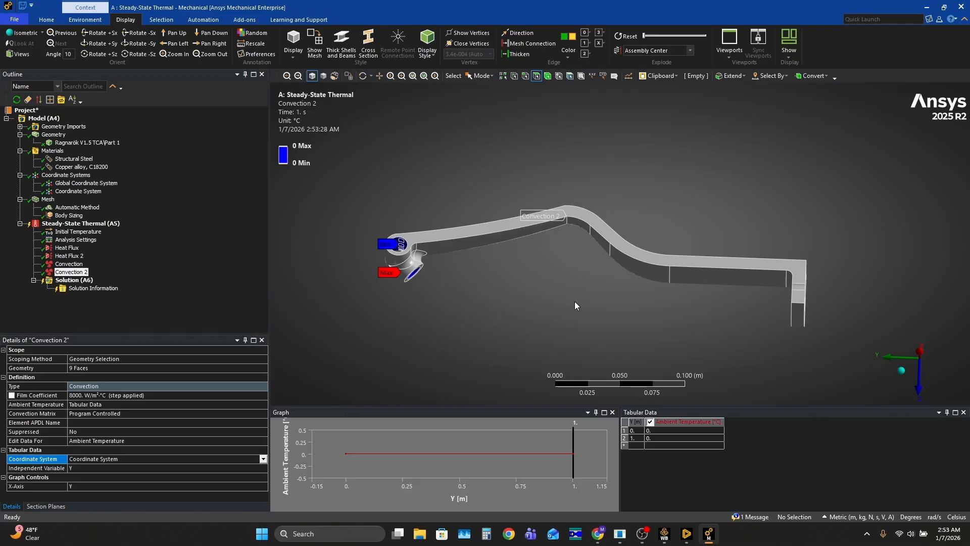
middle_drag(618, 275, 660, 306)
Switch to the Ragnarok Thermal Analysis spreadsheet and add the header "Tc (C)" in cell X1 of the V1.5 sheet.
click(598, 533)
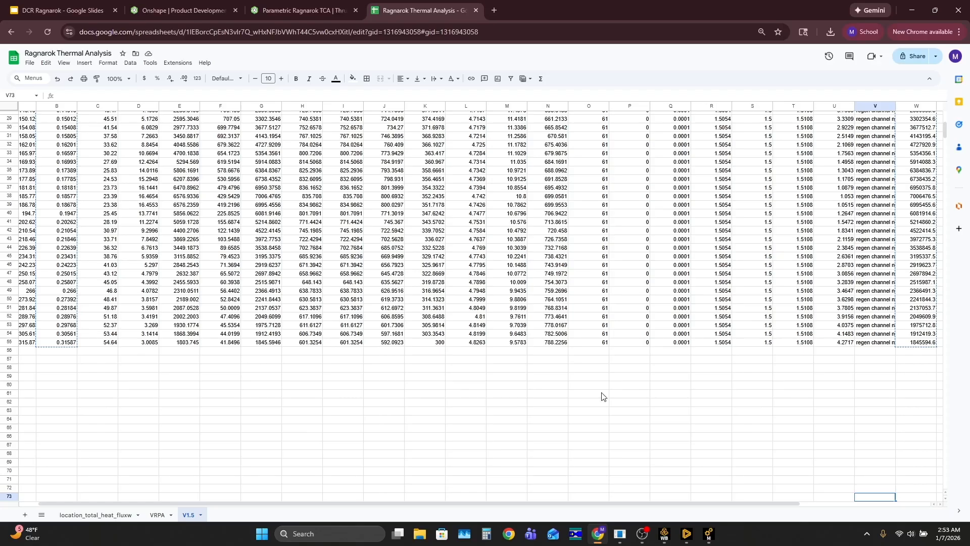
scroll(425, 174, up, 5)
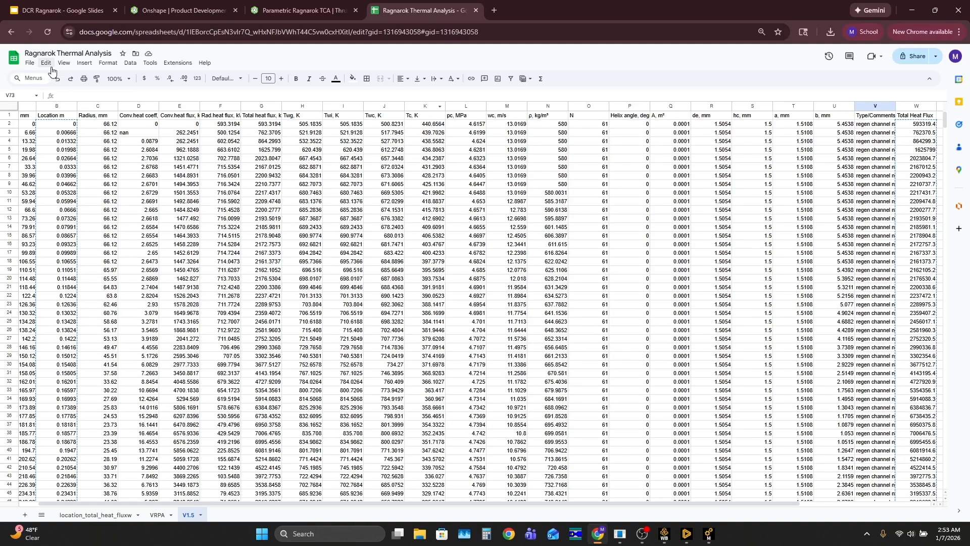
scroll(332, 234, left, 5)
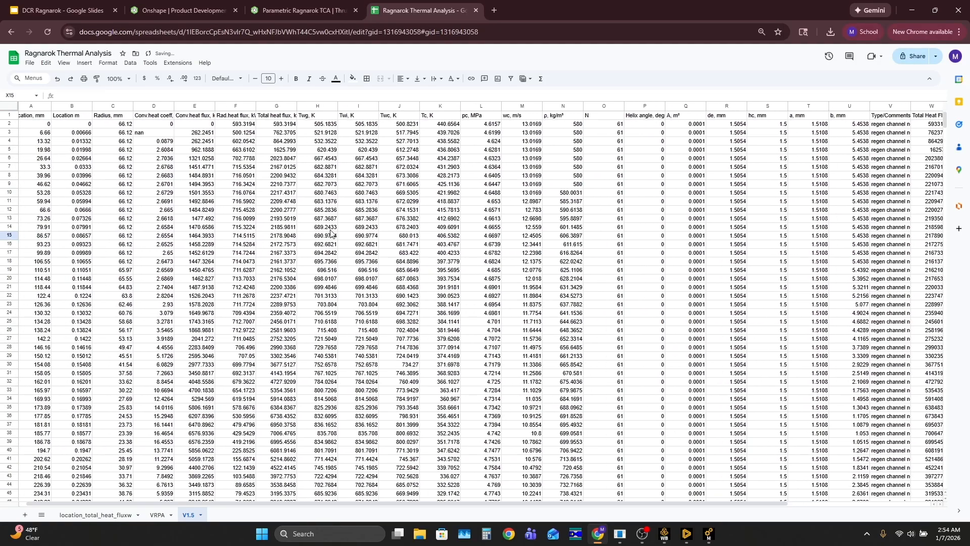
click(435, 116)
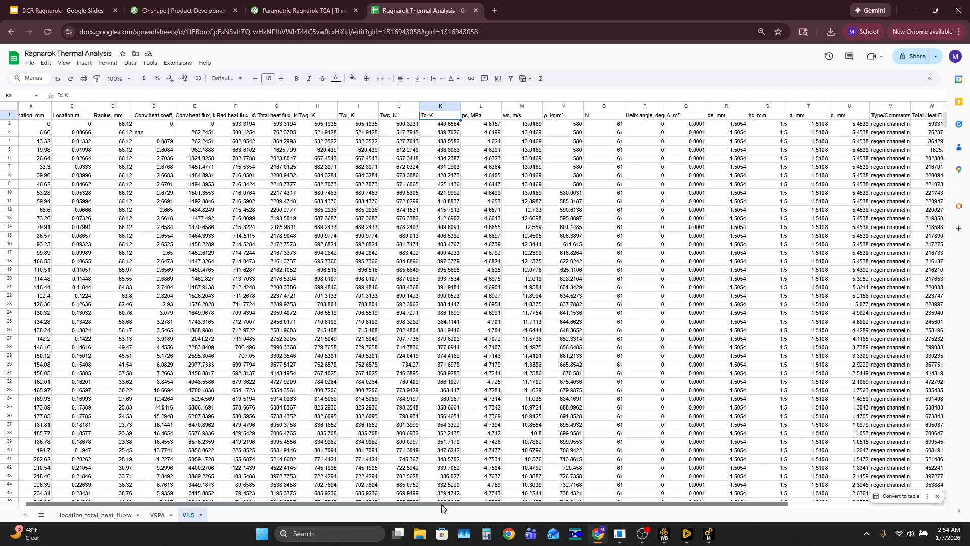
scroll(679, 370, right, 5)
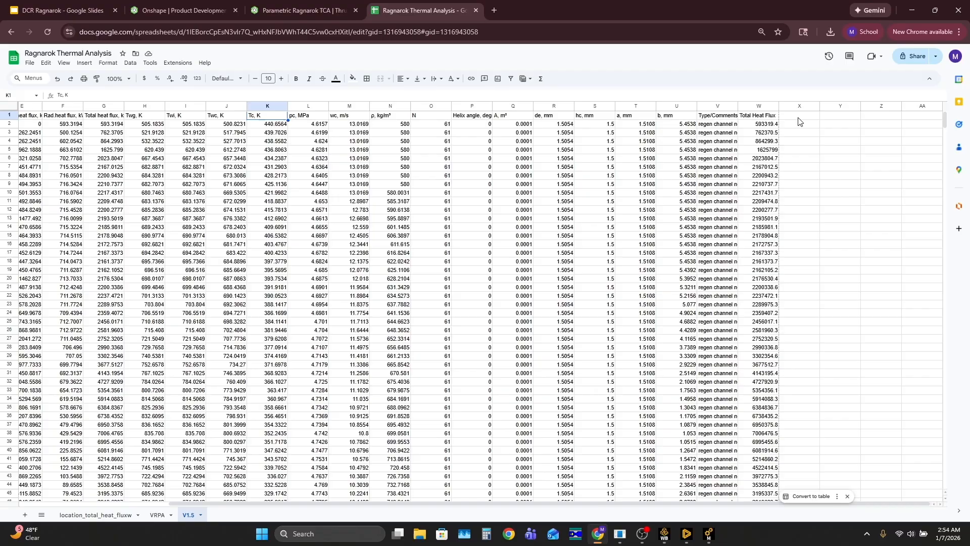
double_click(799, 115)
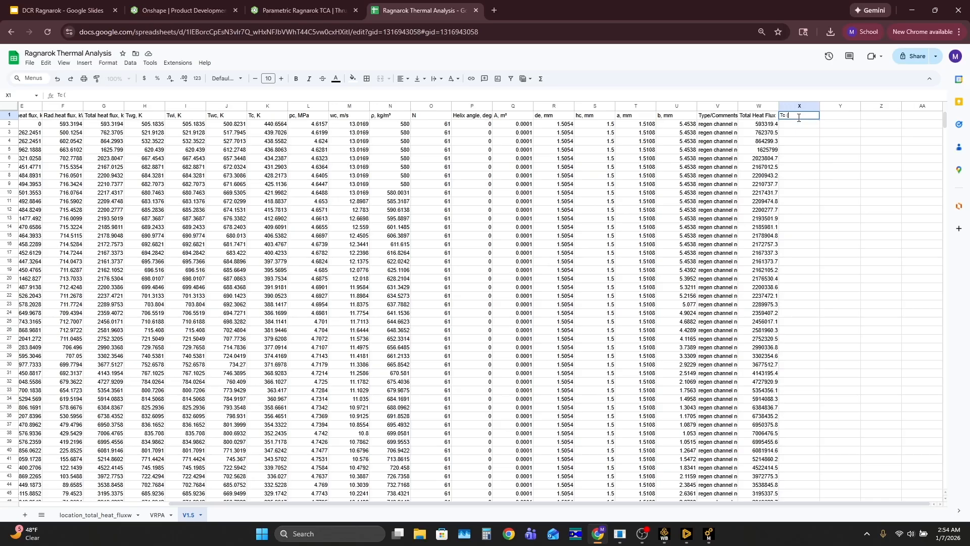
text(Tc (C))
key(Return)
Enter the formula =K2-273.15 in X2 and accept the suggested autofill for the rest of the column.
text(=)
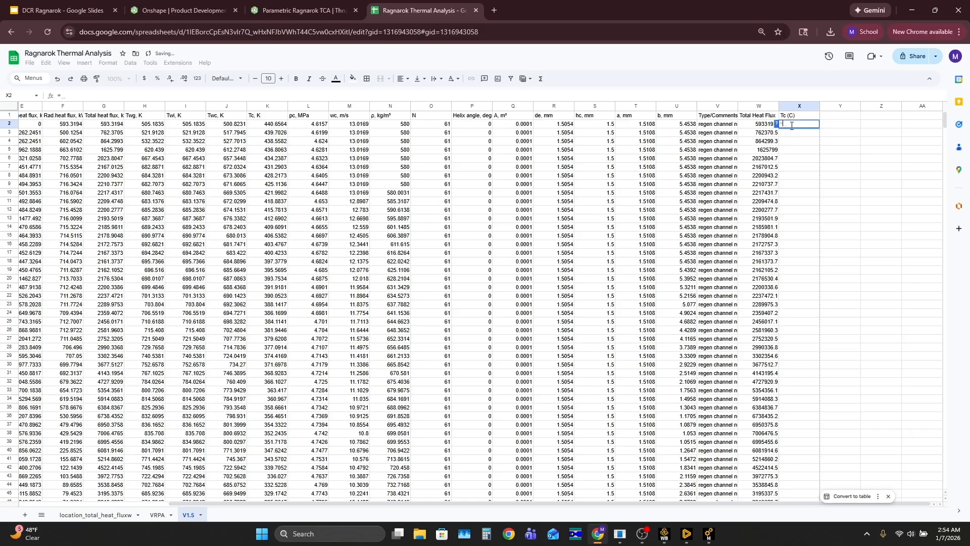
click(265, 125)
text(-273.15)
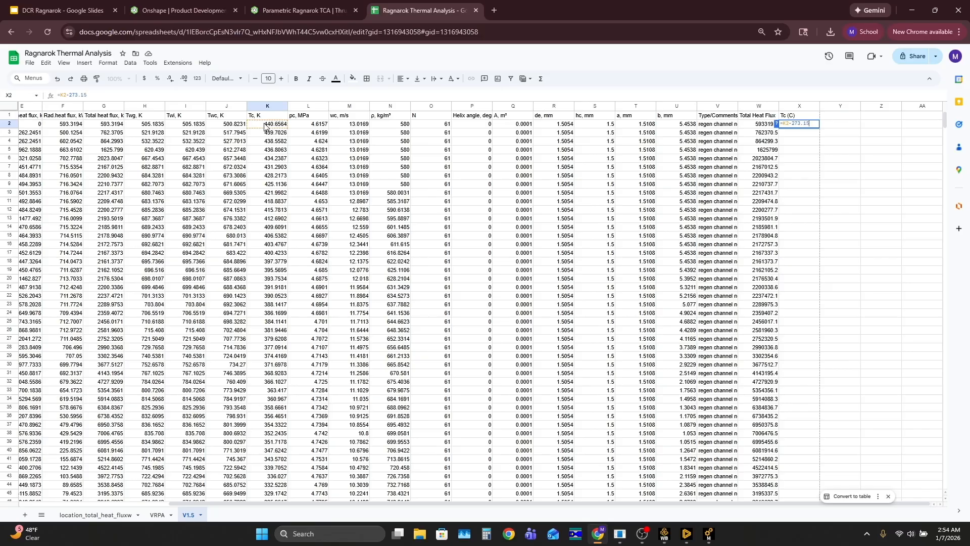
key(Return)
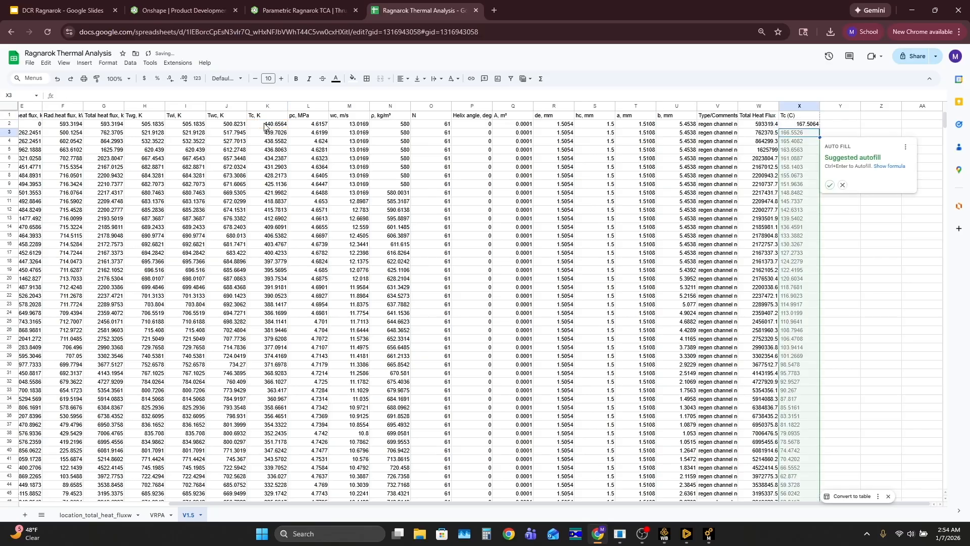
click(828, 184)
key(ctrl+minus)
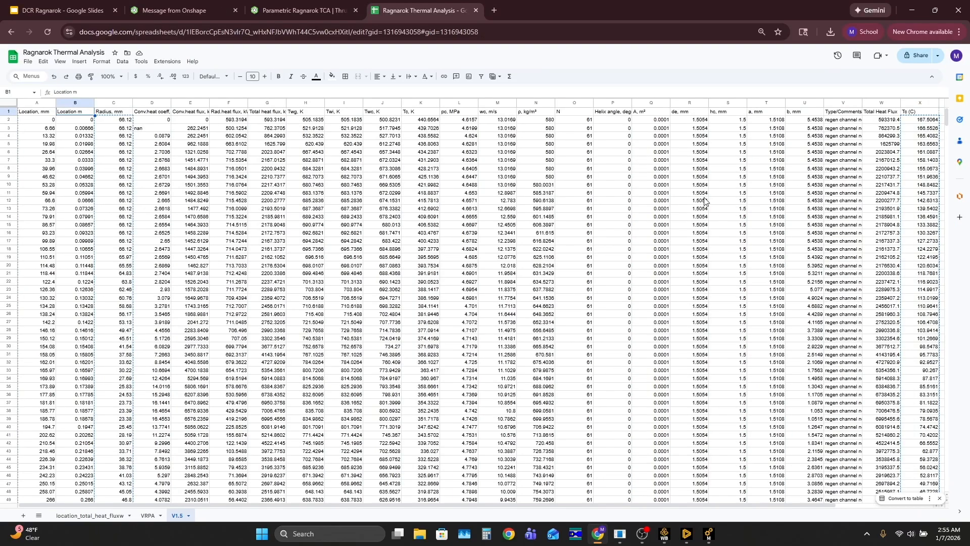
click(923, 104)
click(942, 104)
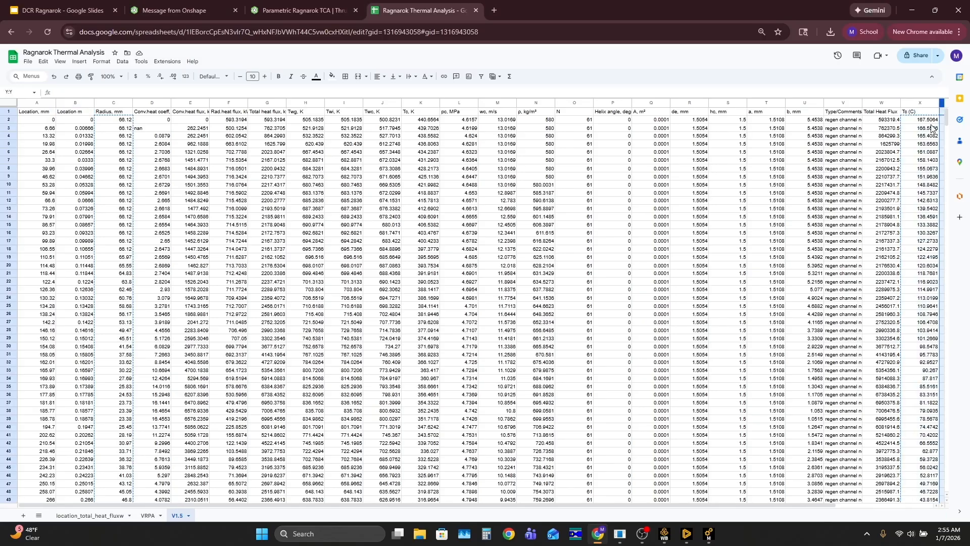
click(925, 104)
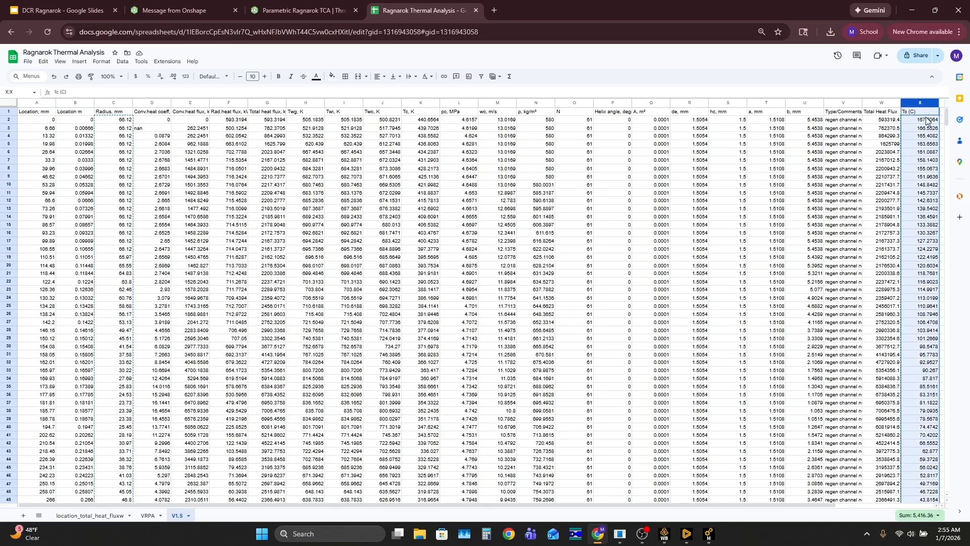
key(ctrl+c)
Copy the Location m values in B2:B55 together with the Tc (C) values in X2:X55.
click(80, 122)
drag(80, 123, 84, 482)
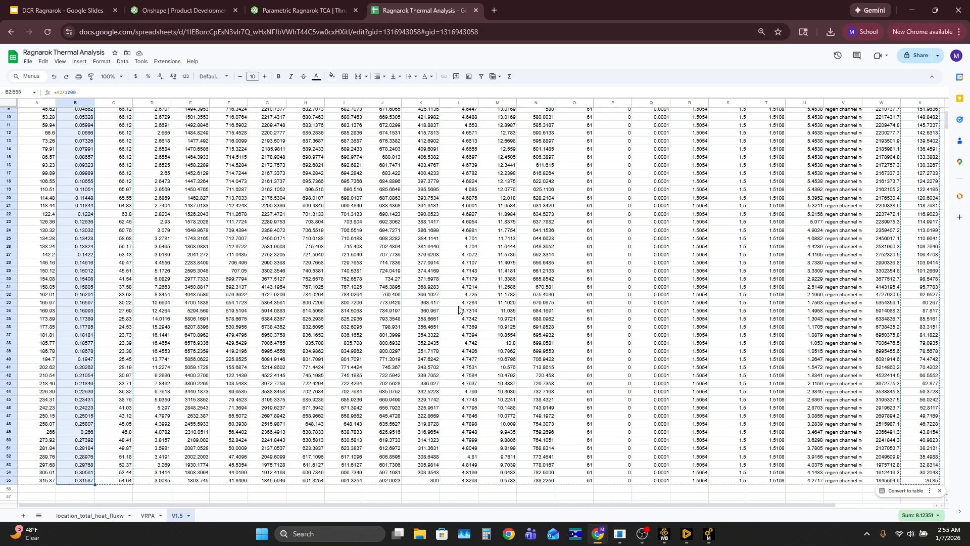
scroll(857, 130, up, 3)
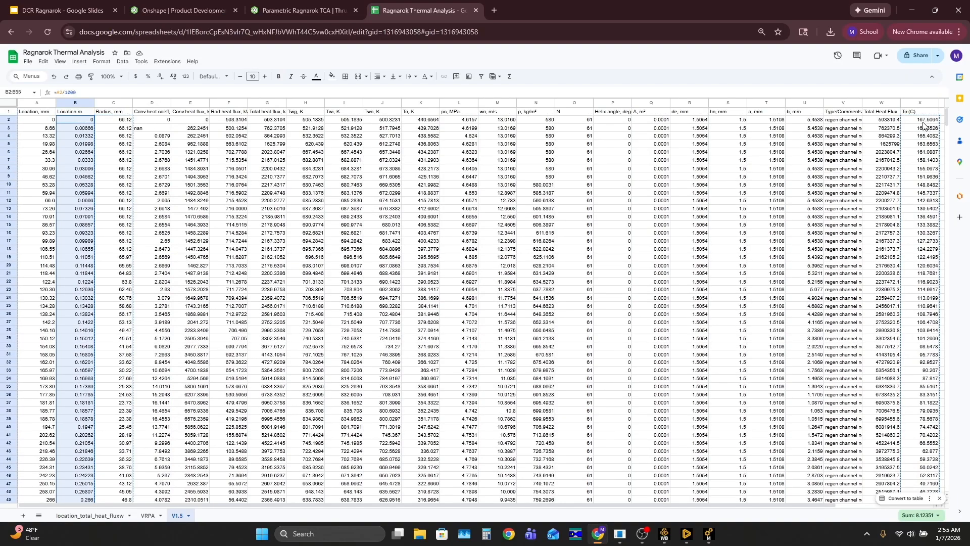
ctrl+drag(922, 122, 898, 367)
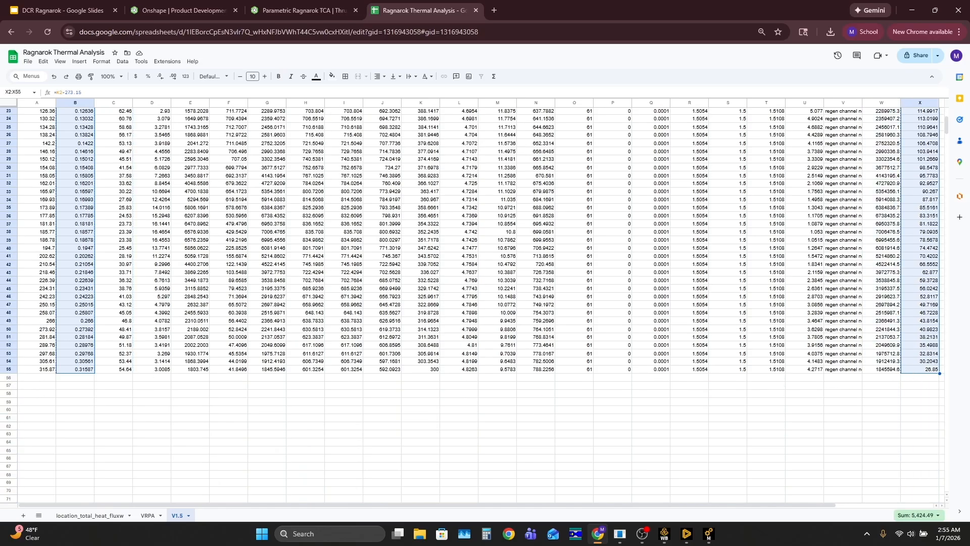
Switch to Ansys Mechanical and paste the copied location and temperature values into Convection 2's ambient temperature table from its first row.
click(709, 534)
click(636, 431)
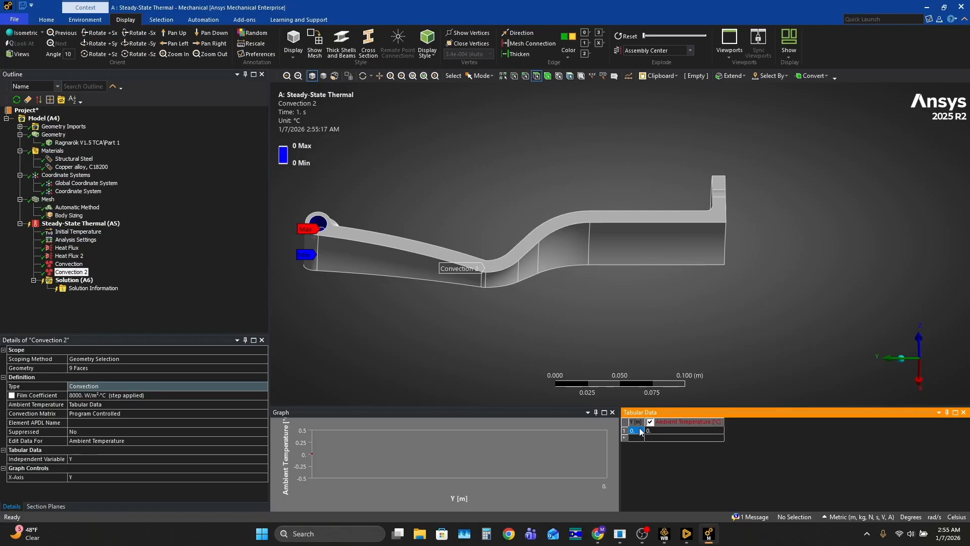
key(ctrl+v)
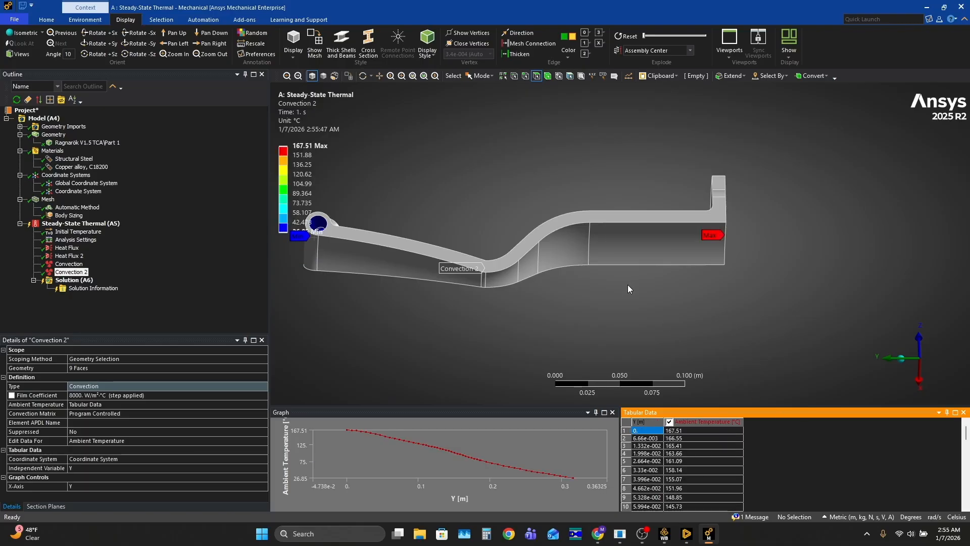
Cut the part lengthwise through its middle with a section plane to expose the temperature distribution along the cooling channels.
middle_drag(647, 226, 677, 344)
ctrl+middle_drag(596, 212, 660, 268)
click(46, 20)
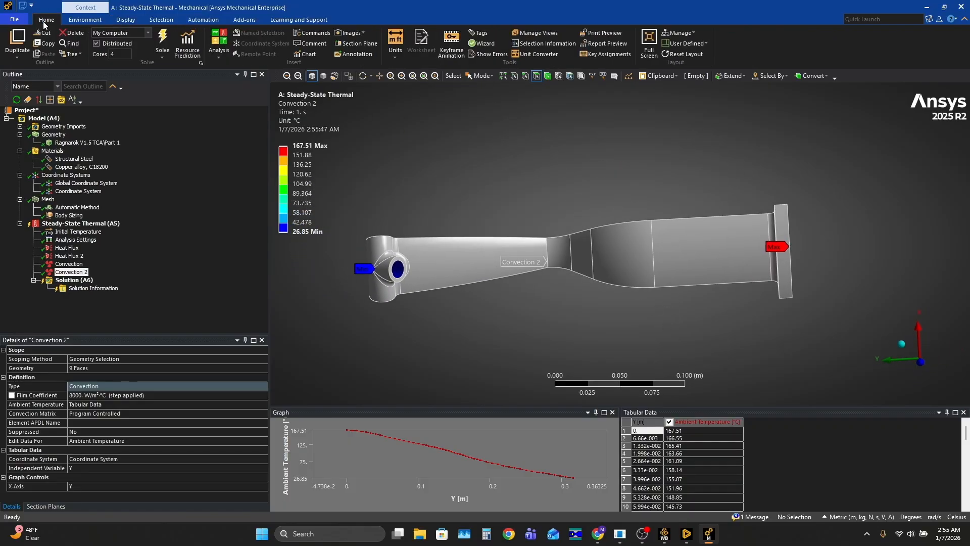
click(361, 45)
middle_drag(788, 209, 707, 242)
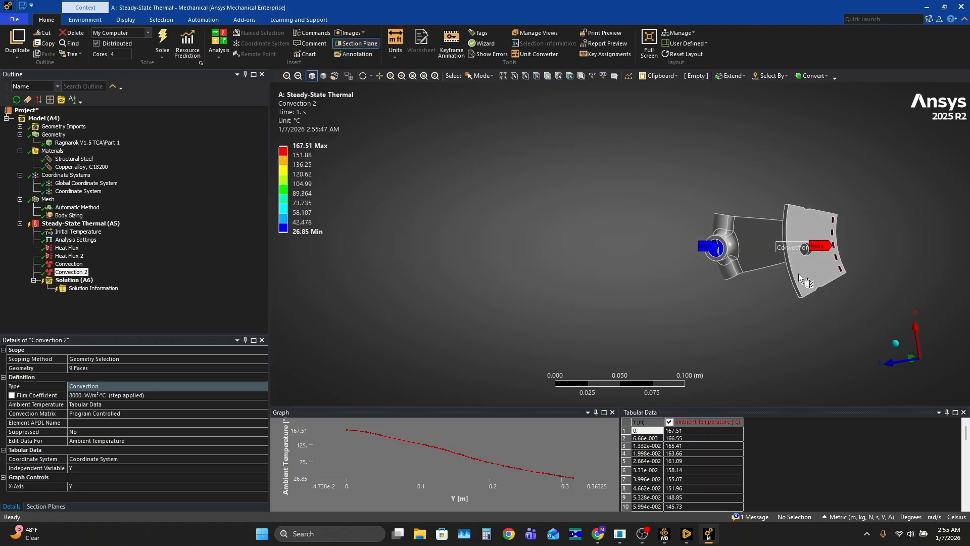
click(928, 361)
scroll(896, 269, up, 5)
ctrl+middle_drag(896, 268, 470, 240)
scroll(604, 234, up, 2)
drag(456, 229, 814, 238)
middle_drag(814, 238, 626, 225)
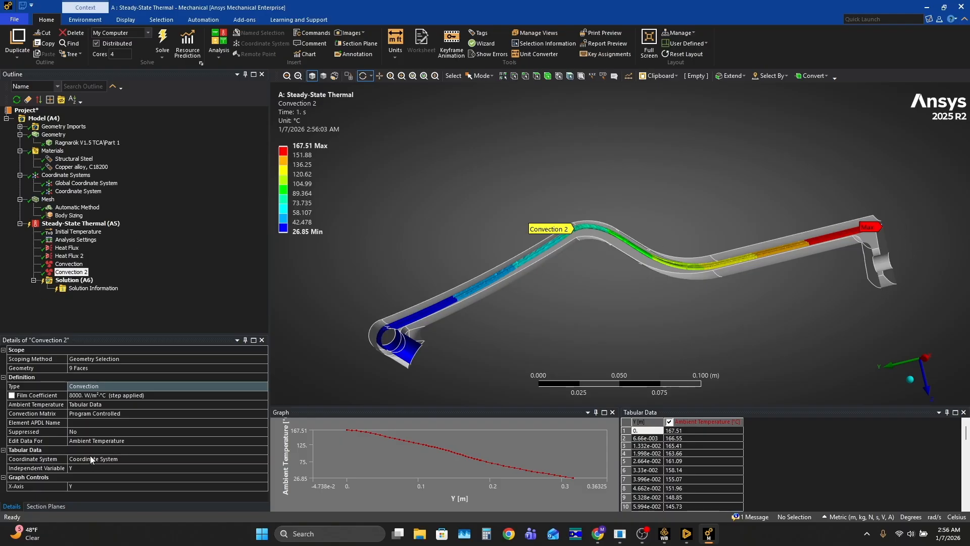
click(103, 395)
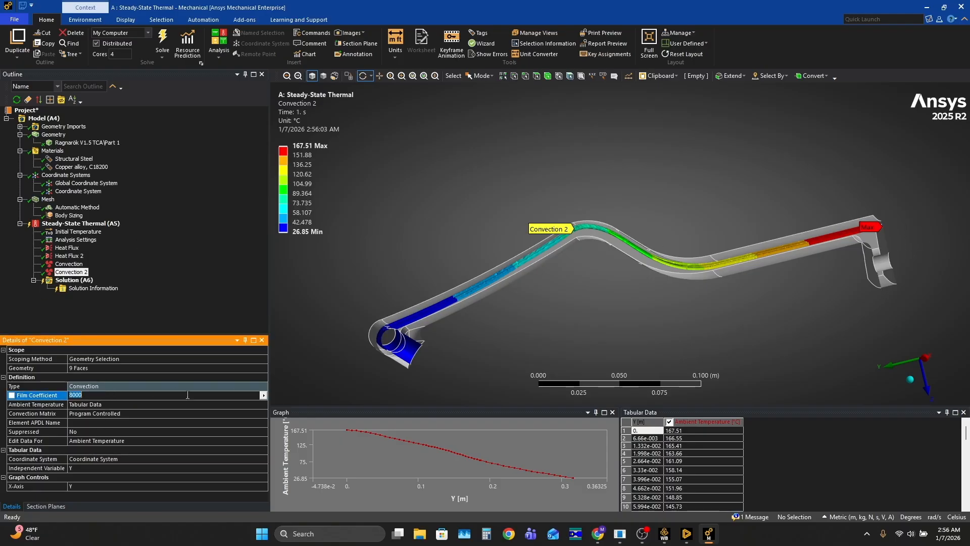
click(263, 395)
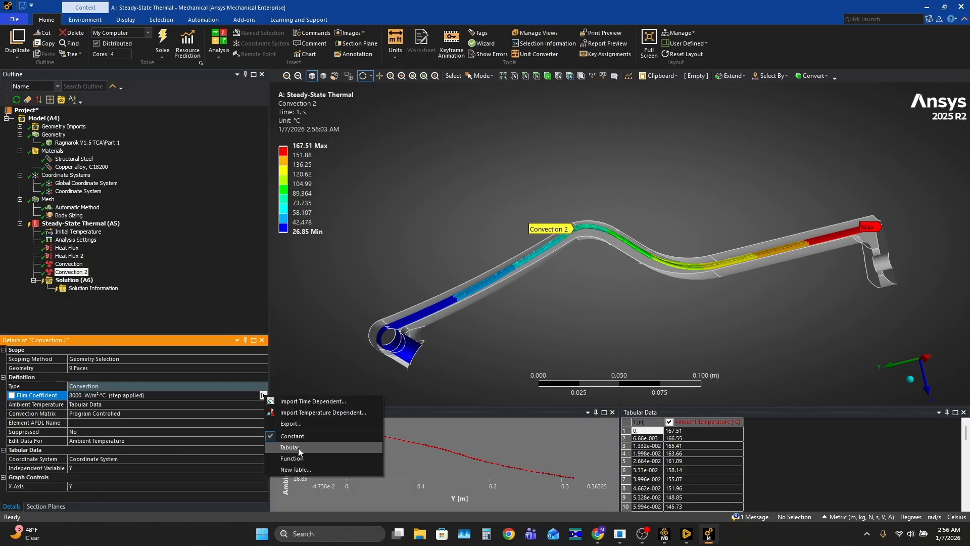
click(305, 312)
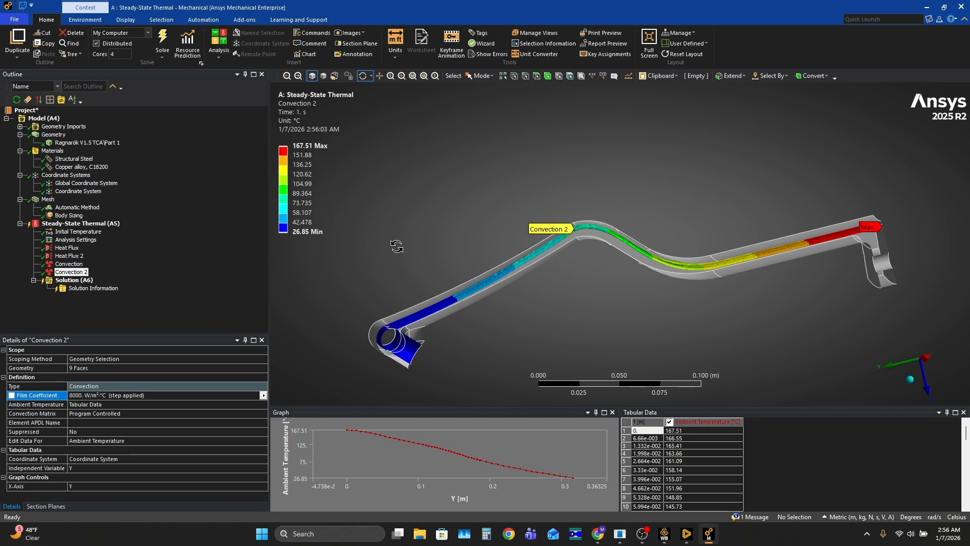
Examine how Convection 2's ambient temperature is distributed along the sectioned cooling channels from one end of the part to the other.
drag(410, 248, 485, 199)
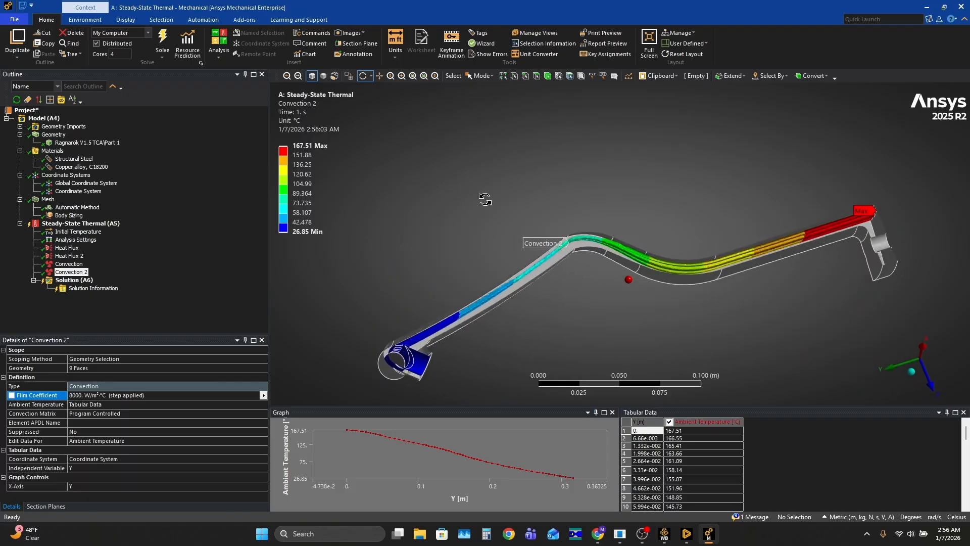
scroll(706, 276, up, 2)
scroll(660, 254, up, 2)
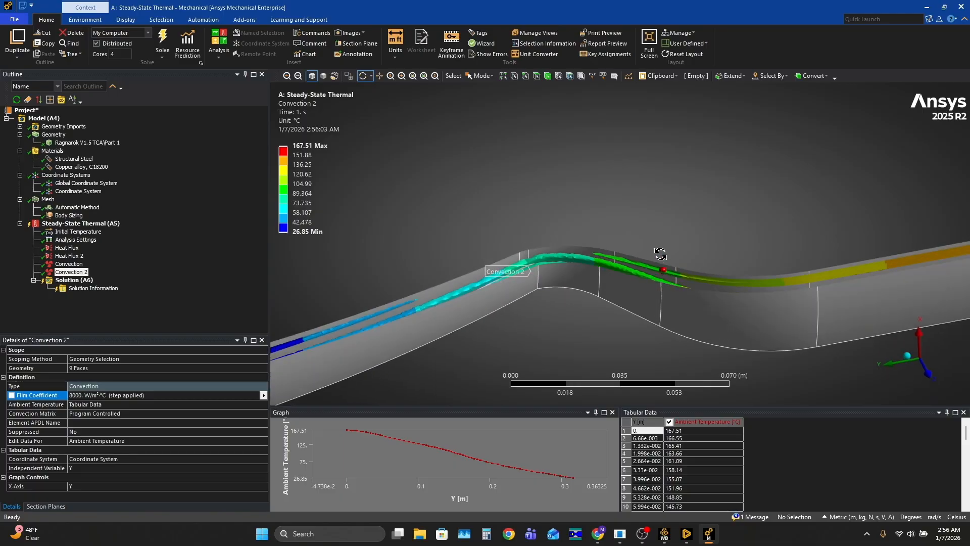
scroll(660, 253, down, 2)
scroll(660, 301, down, 2)
mouse_move(660, 302)
mouse_down()
mouse_move(662, 318)
mouse_move(663, 295)
mouse_up()
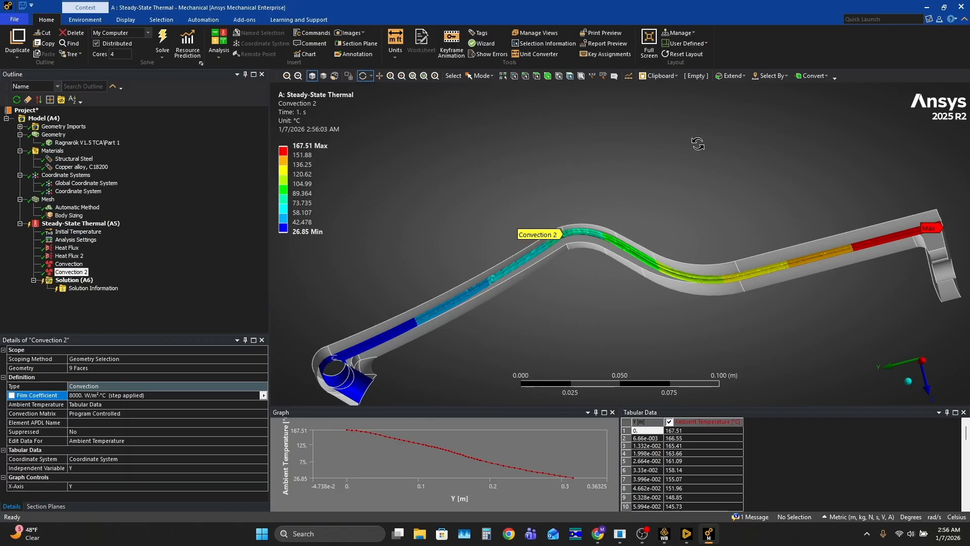
mouse_move(630, 223)
mouse_down()
mouse_move(625, 193)
mouse_move(602, 207)
mouse_move(682, 233)
mouse_move(660, 226)
mouse_move(650, 234)
mouse_move(635, 206)
mouse_move(624, 185)
mouse_move(638, 139)
mouse_move(653, 263)
mouse_move(640, 215)
mouse_up()
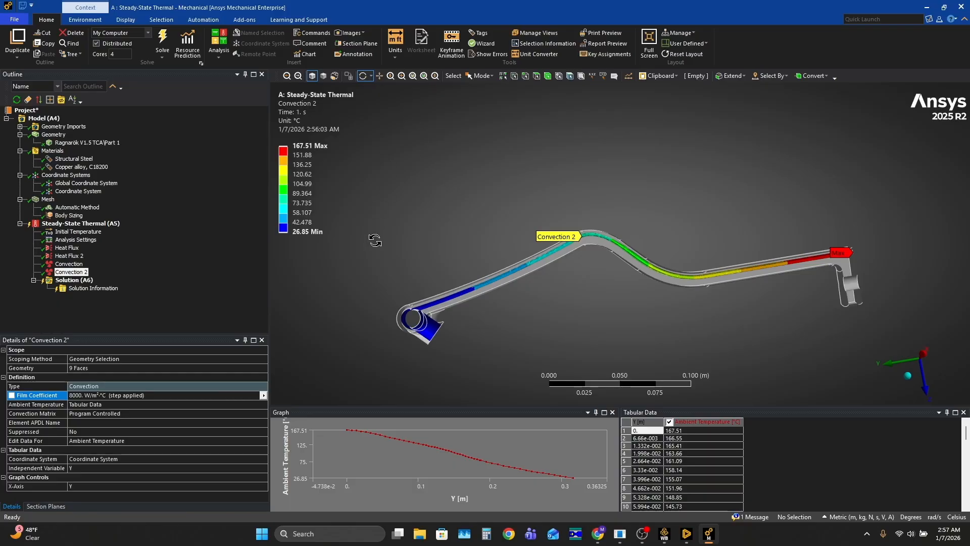
drag(463, 237, 401, 230)
Add a Temperature result covering all bodies to the steady-state thermal solution.
right_click(77, 279)
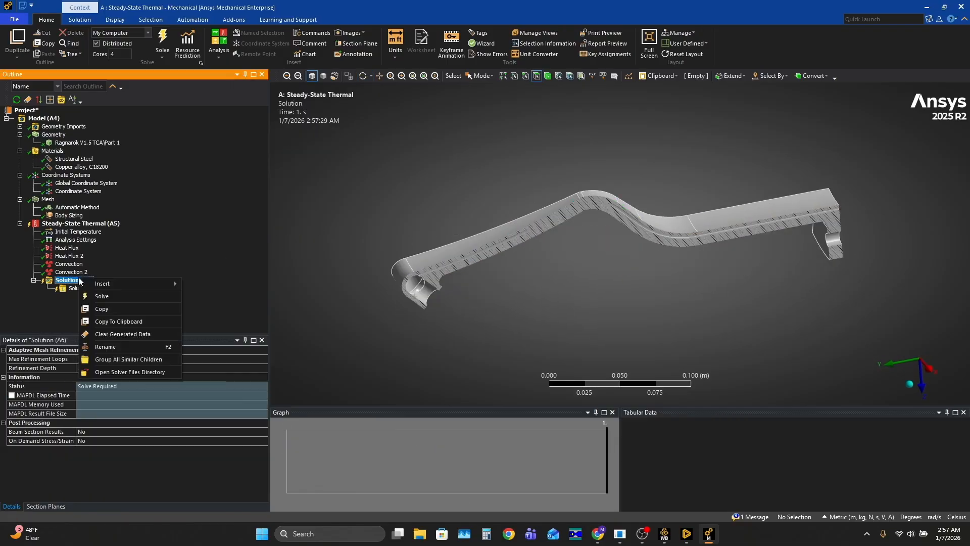
mouse_move(129, 284)
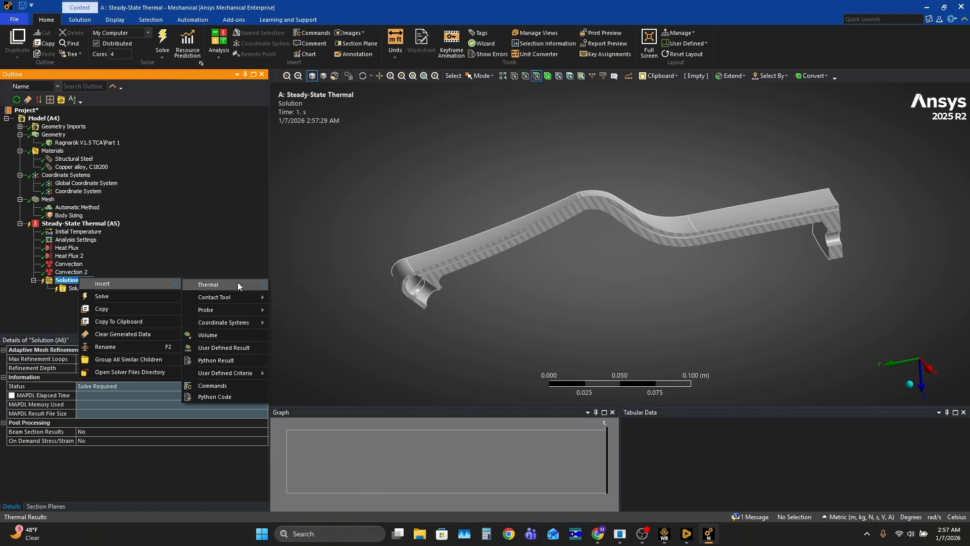
mouse_move(260, 284)
click(311, 285)
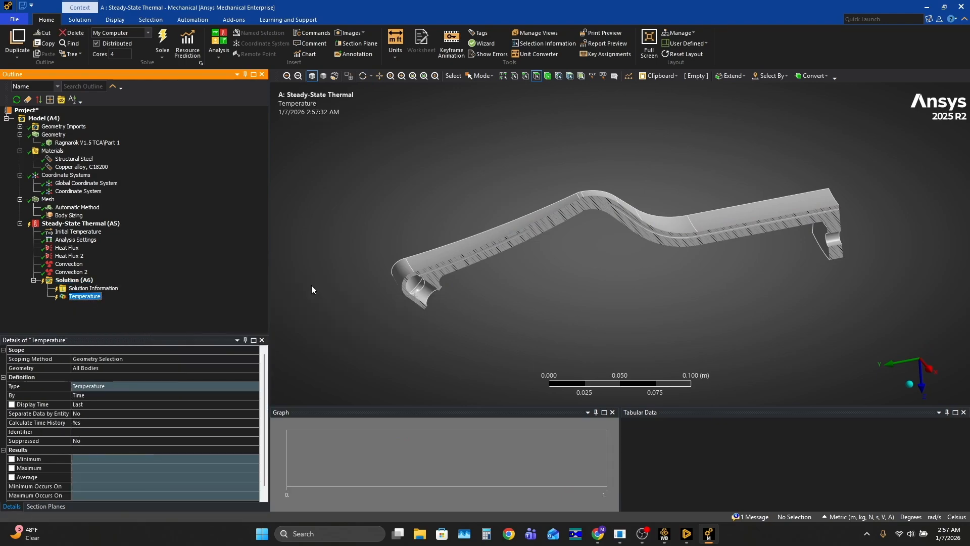
Turn off Section Plane1 so the whole part is displayed.
middle_drag(610, 472, 585, 198)
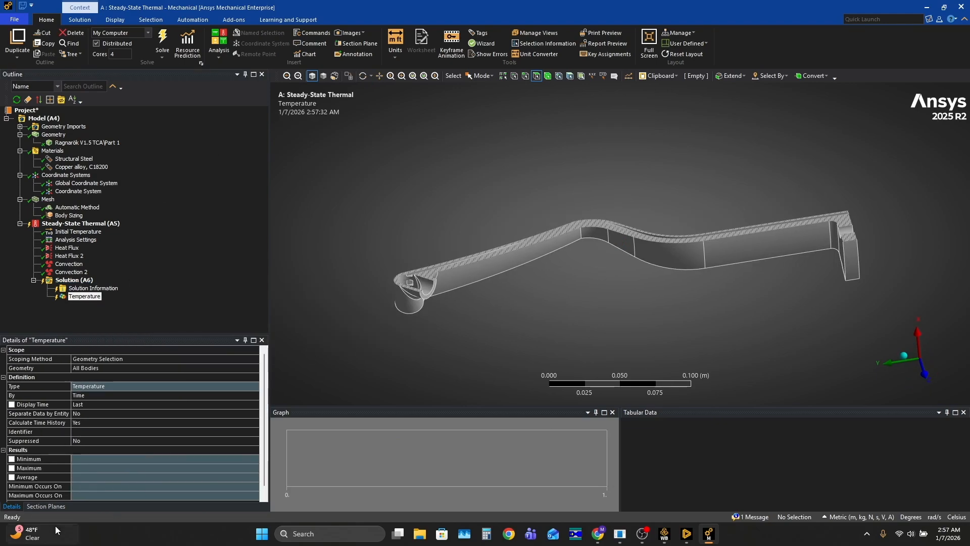
click(45, 506)
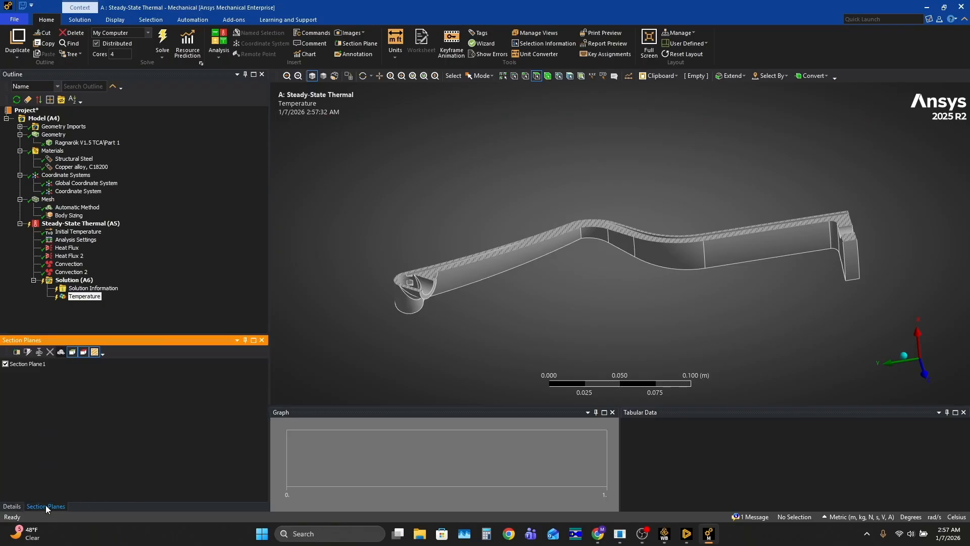
click(6, 364)
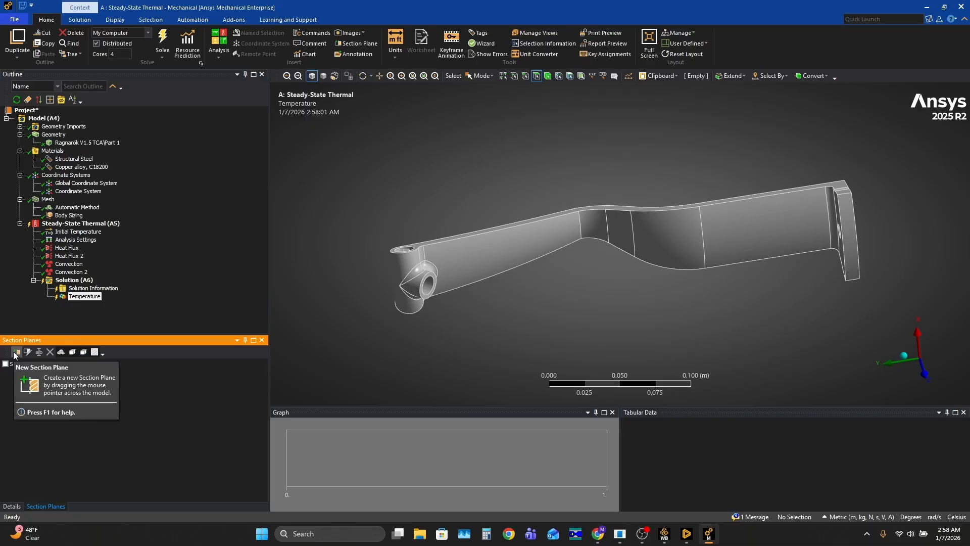
middle_drag(622, 243, 661, 302)
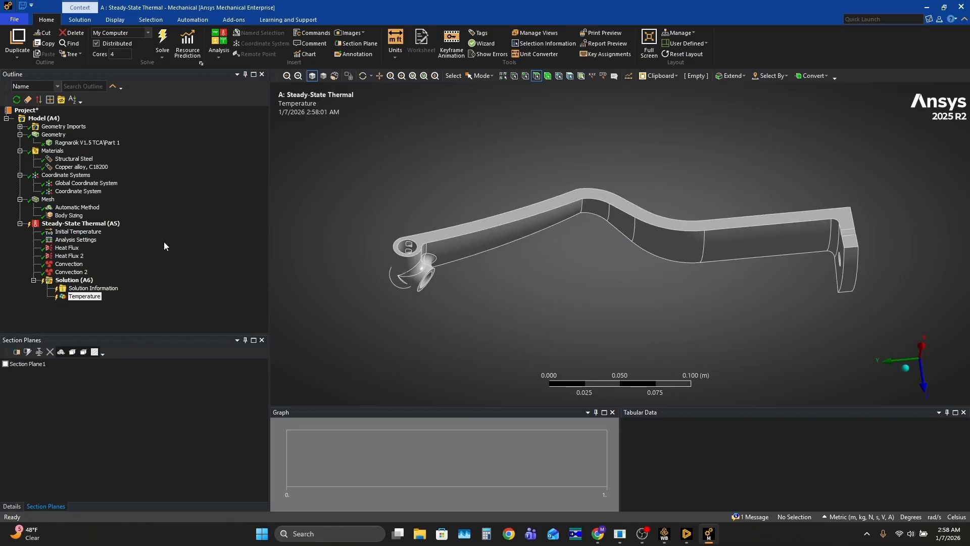
Solve the Steady-State Thermal analysis and display its Temperature result in a widened graphics area.
right_click(73, 225)
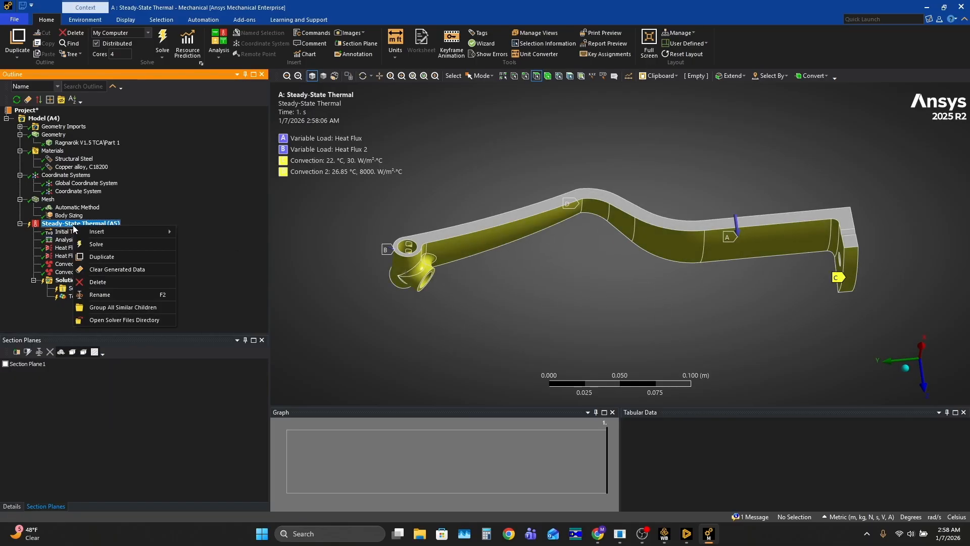
click(102, 244)
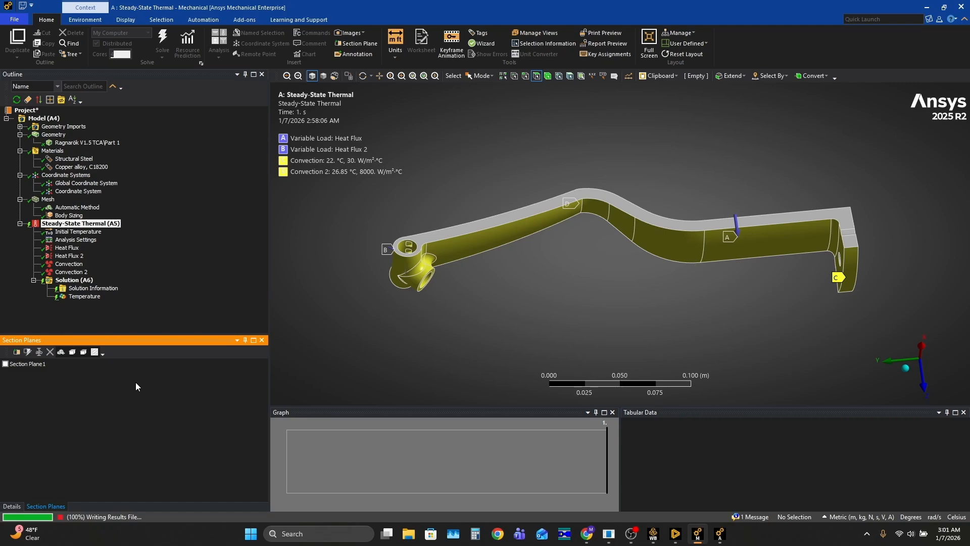
click(97, 297)
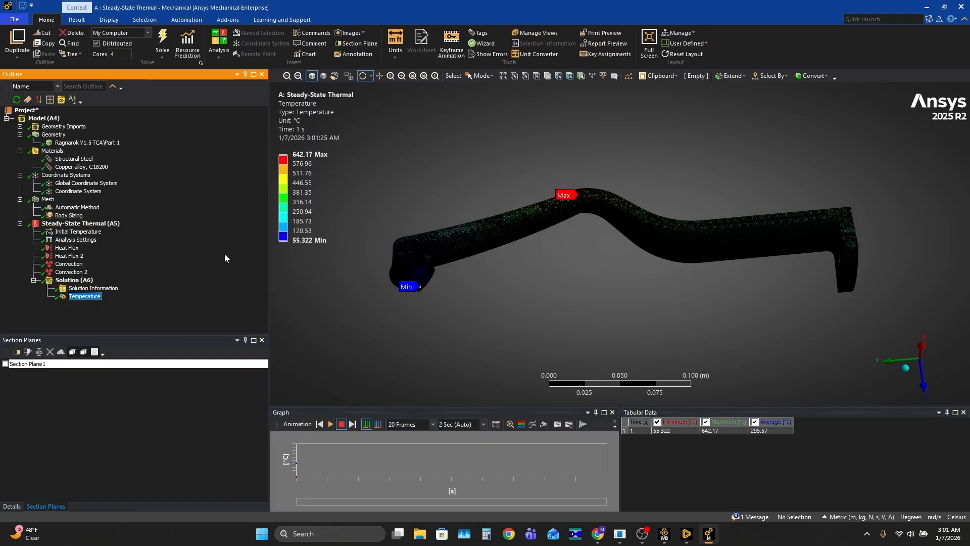
drag(269, 265, 217, 265)
drag(594, 243, 631, 370)
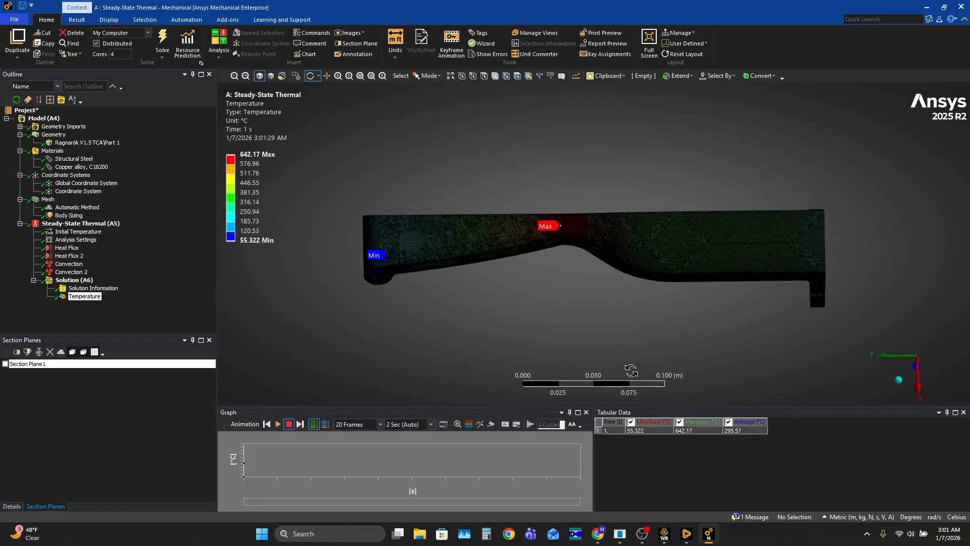
Hide the mesh edges on the temperature contour by setting the edge display to No WireFrame.
click(76, 20)
click(387, 56)
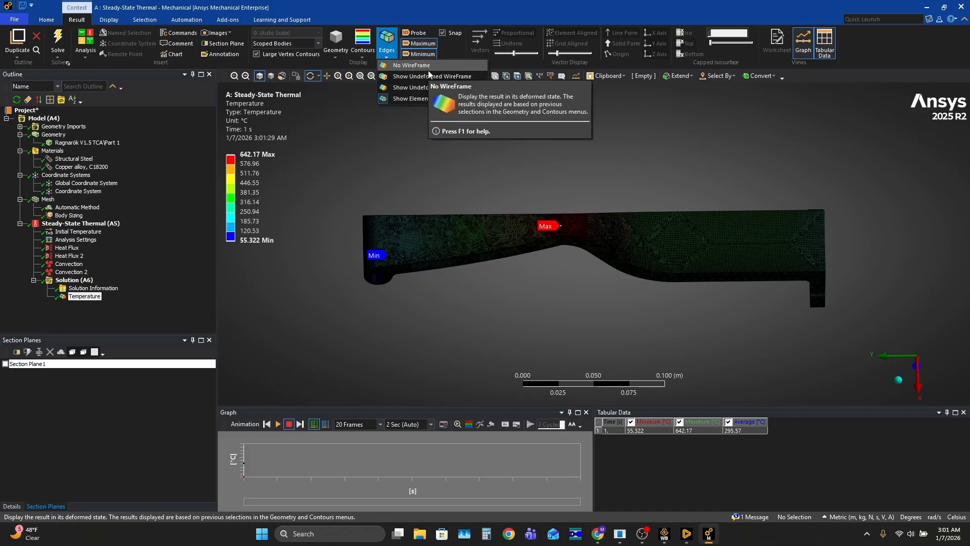
click(412, 92)
middle_drag(551, 210, 559, 109)
click(373, 61)
click(384, 66)
middle_drag(589, 244, 563, 177)
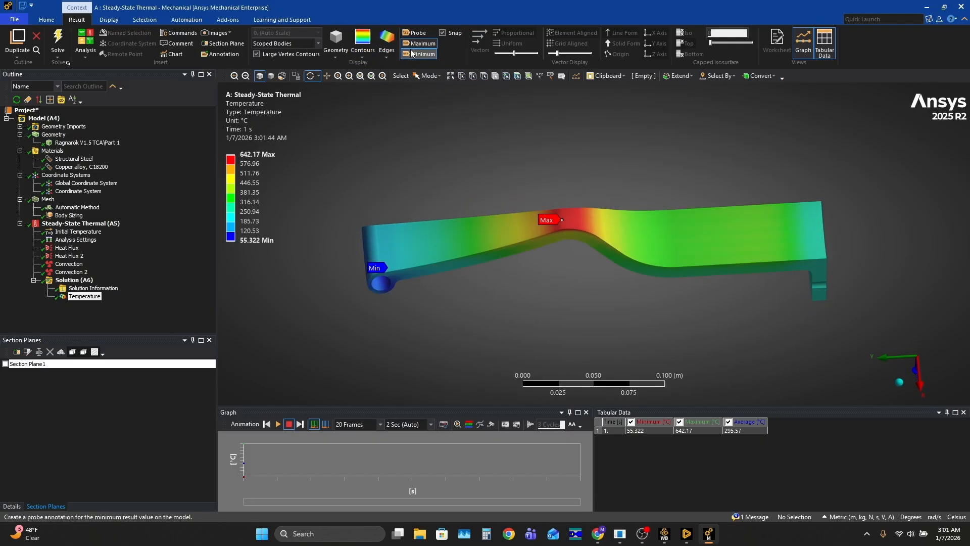
click(387, 51)
click(405, 67)
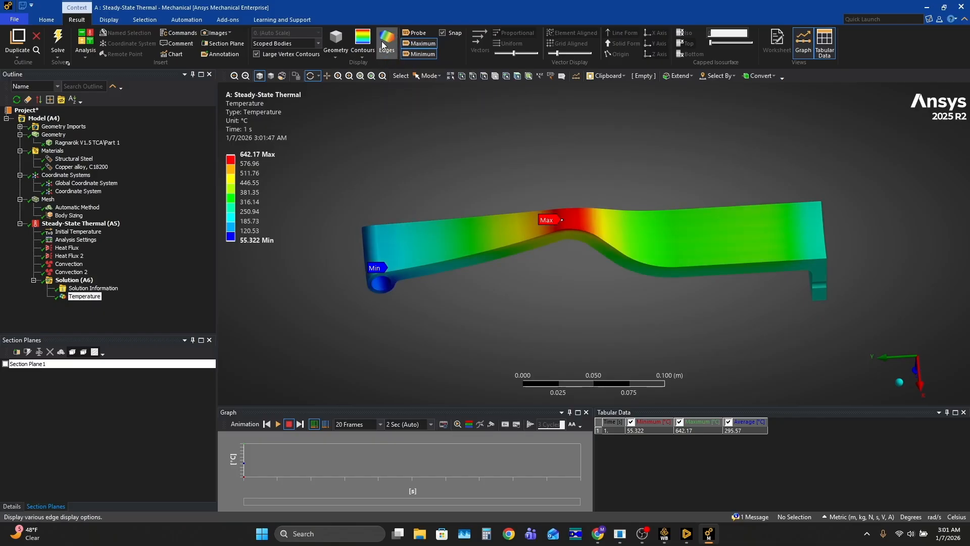
Examine the temperature contour on the inner, side and outer surfaces, especially around the maximum at the throat bend.
click(387, 49)
click(336, 45)
click(505, 142)
middle_drag(550, 162, 570, 312)
drag(570, 311, 585, 292)
scroll(572, 234, up, 5)
scroll(555, 237, down, 5)
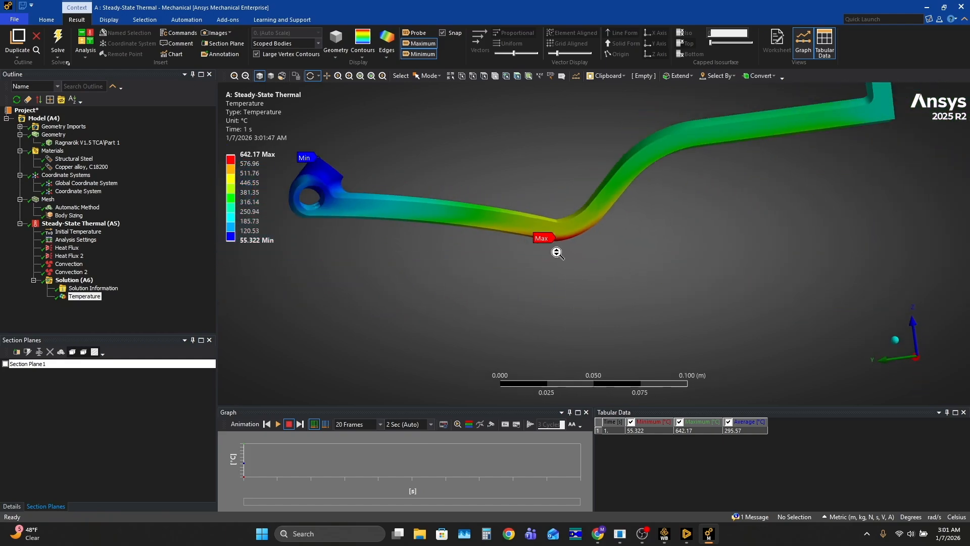
drag(586, 242, 402, 197)
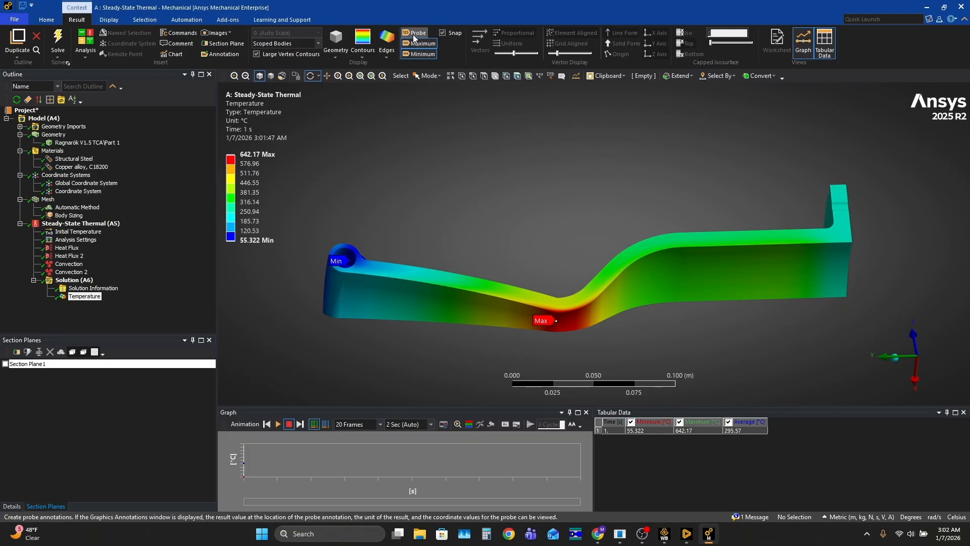
Cut the part crosswise through the hottest throat region with a new section plane.
drag(587, 274, 591, 218)
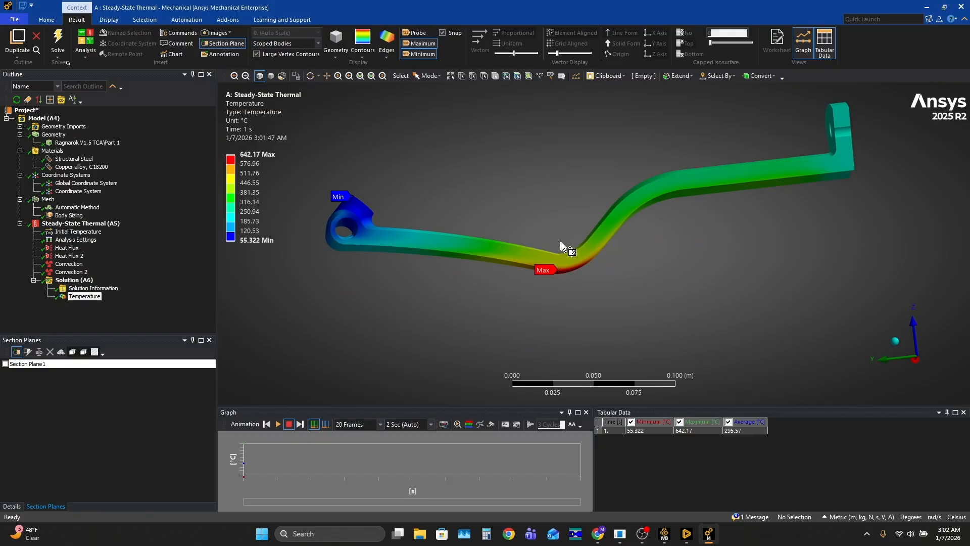
click(598, 250)
middle_drag(548, 259, 408, 259)
Examine the temperatures around the cooling channels and the hot wall on the crosswise cut face.
scroll(578, 263, up, 7)
ctrl+middle_drag(526, 271, 566, 256)
scroll(613, 200, up, 4)
scroll(625, 233, down, 6)
scroll(661, 224, up, 2)
scroll(661, 224, up, 2)
middle_drag(565, 255, 556, 233)
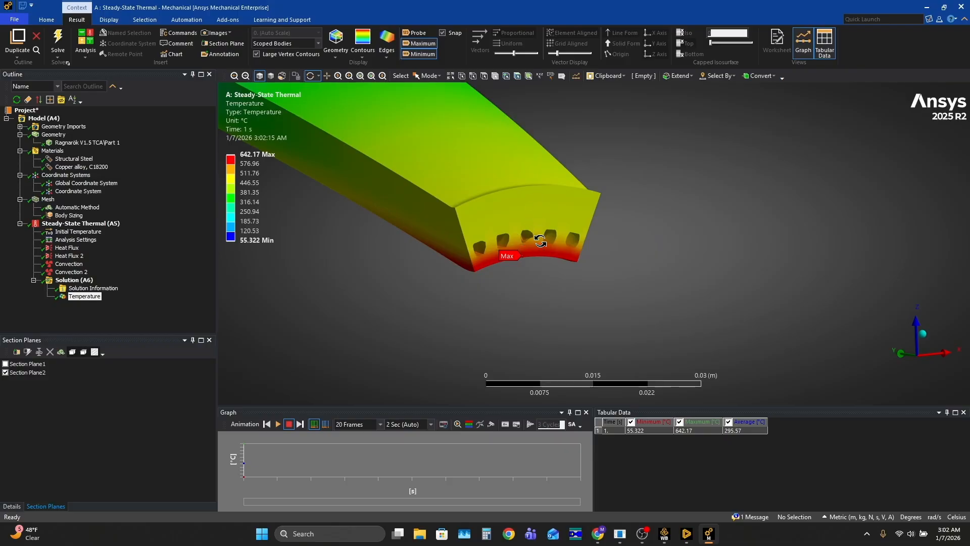
scroll(540, 239, down, 7)
middle_drag(543, 242, 588, 213)
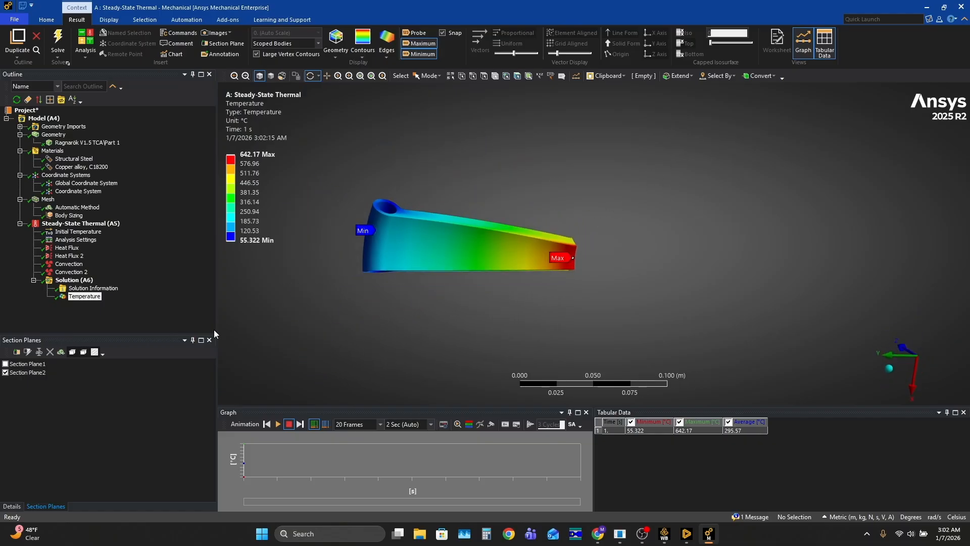
Turn off Section Plane2 and turn on Section Plane1 to show the temperature result cut lengthwise.
click(5, 372)
middle_drag(569, 206, 686, 221)
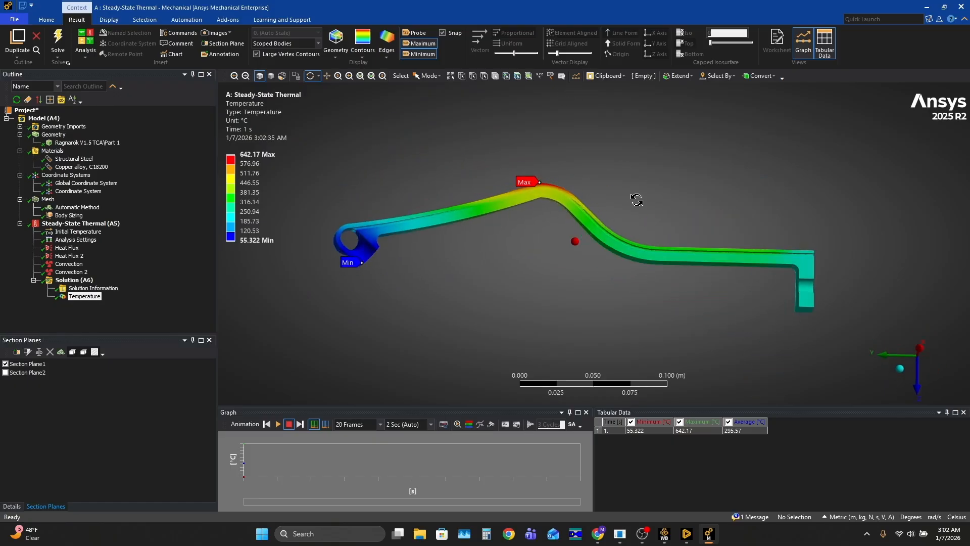
scroll(641, 253, up, 3)
scroll(786, 263, down, 3)
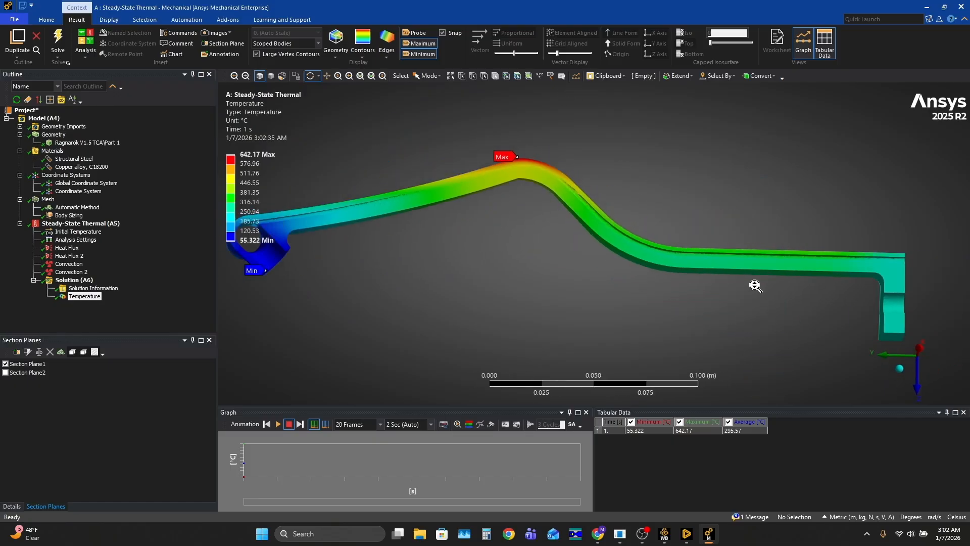
Place temperature probes on both sides of the cooling channel near the minimum-temperature end, at the throat and along the straight section.
click(414, 32)
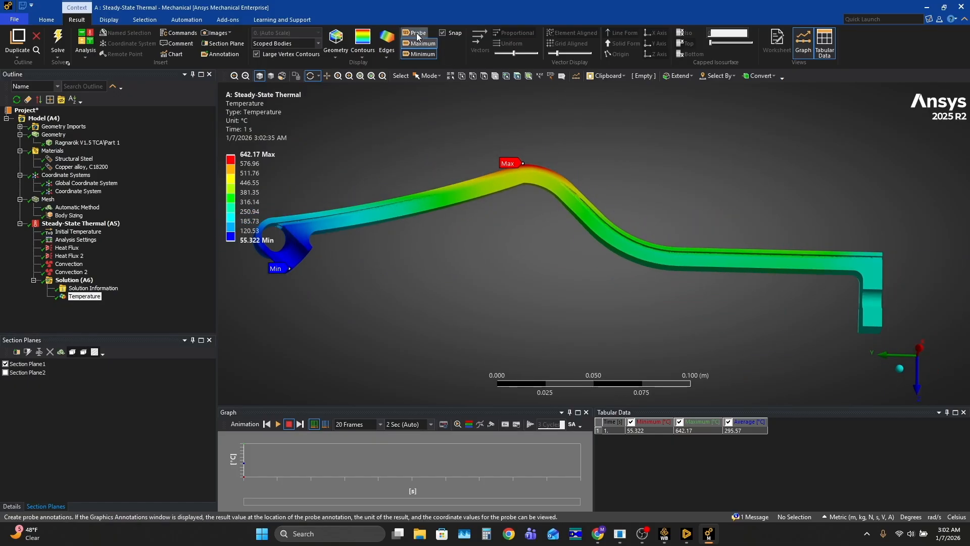
click(331, 223)
click(325, 210)
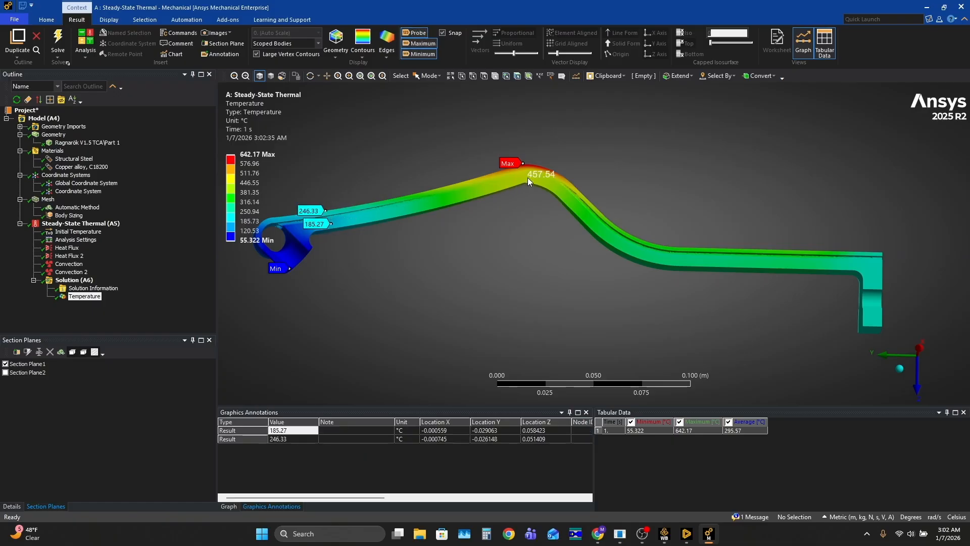
click(528, 178)
click(527, 165)
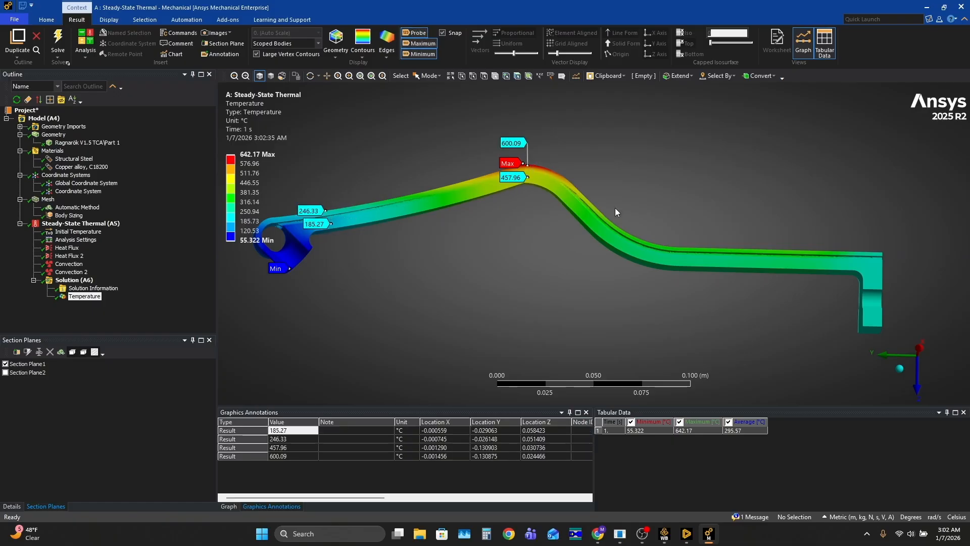
click(725, 261)
click(722, 250)
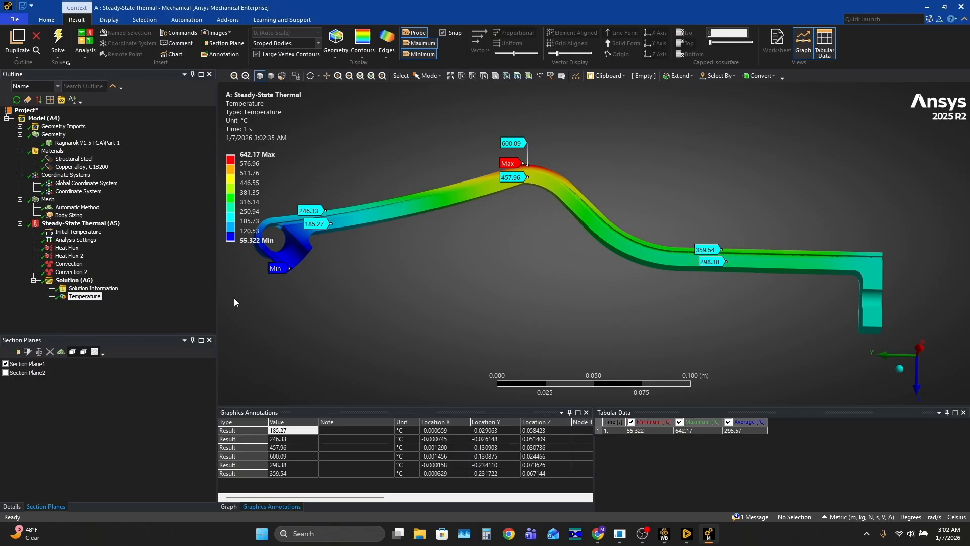
Add a Static Structural analysis to the model and check its link to the thermal system in the Workbench project schematic.
middle_drag(517, 219, 509, 265)
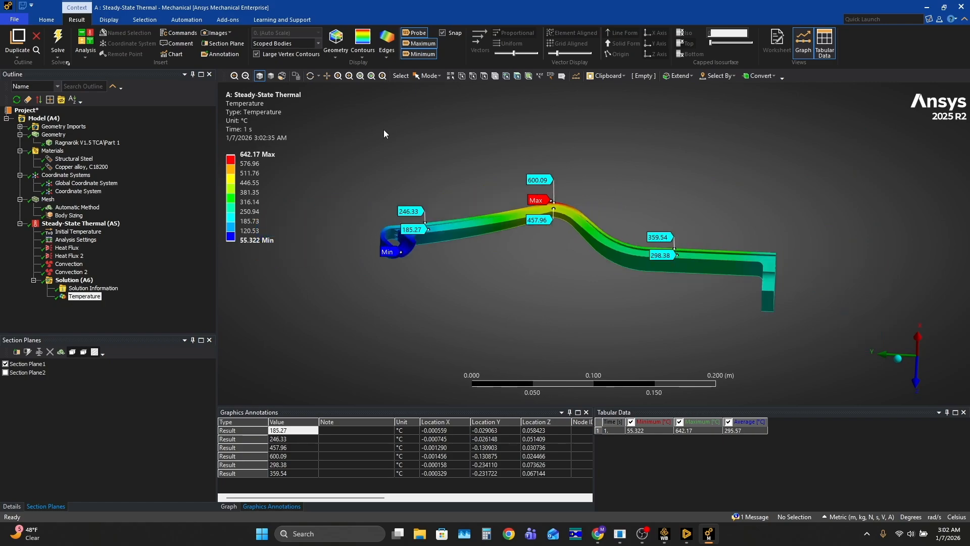
click(84, 55)
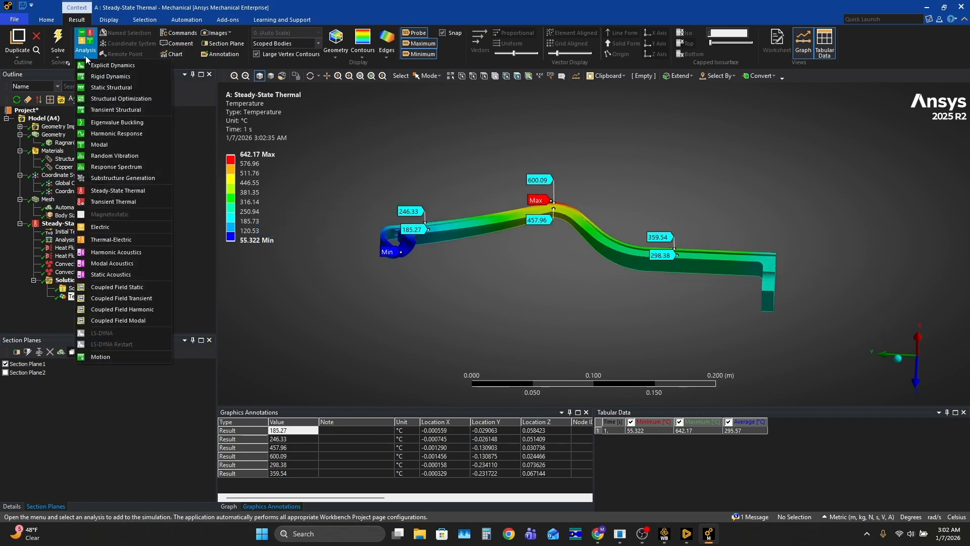
click(138, 87)
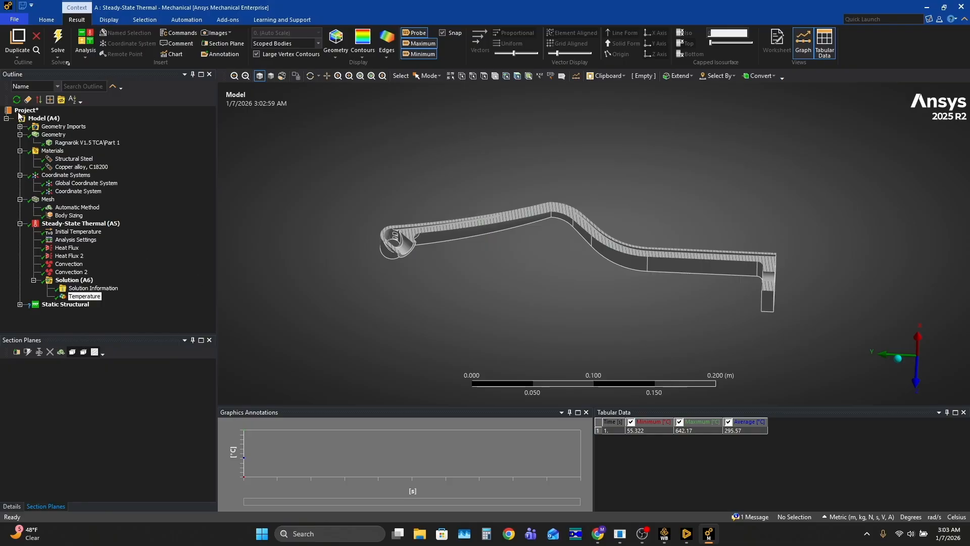
click(71, 248)
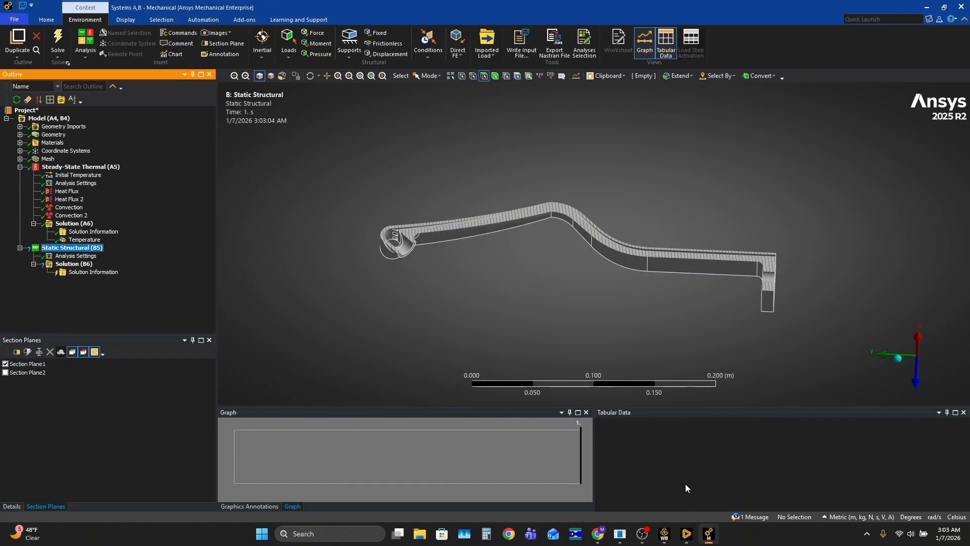
click(663, 541)
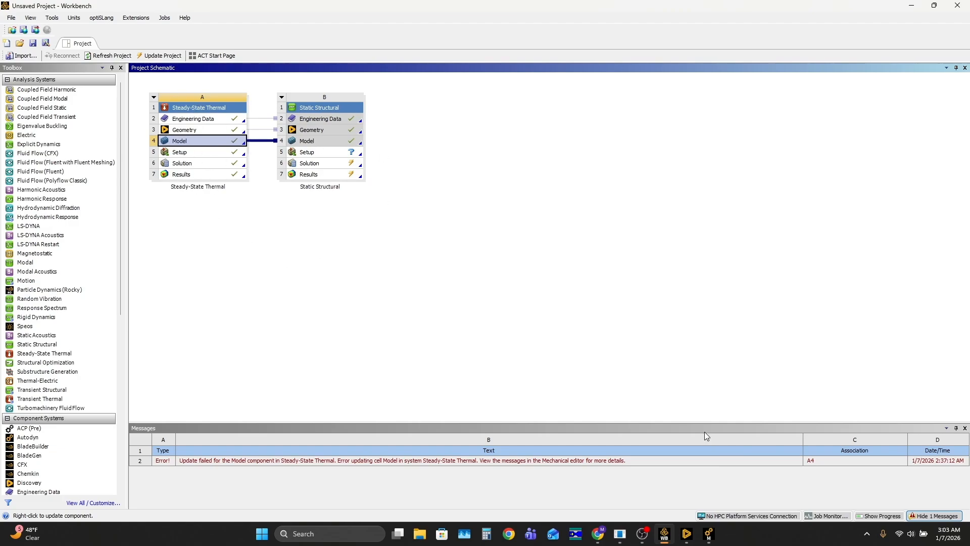
click(708, 534)
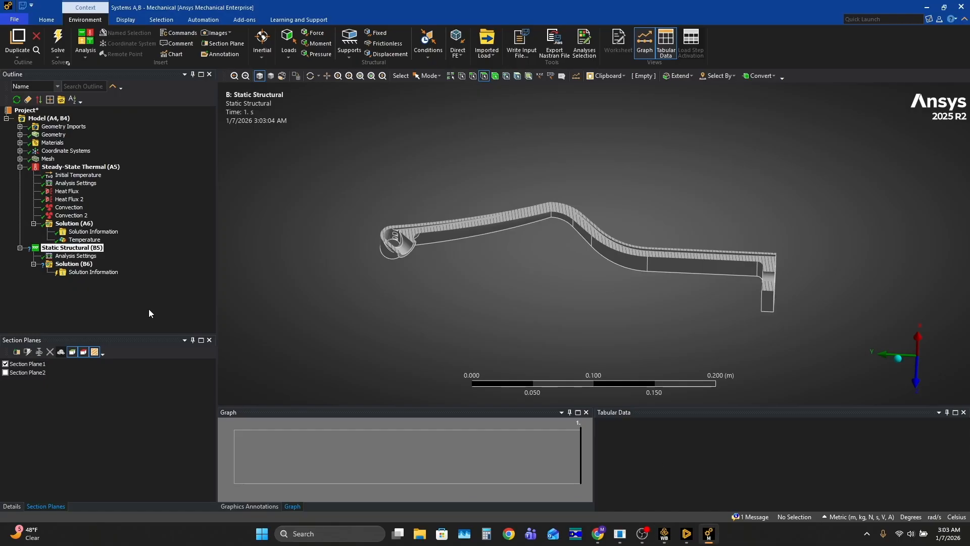
Insert a Pressure load in the Static Structural analysis and select all six inner hot-wall faces from the injector end to the nozzle exit.
right_click(86, 249)
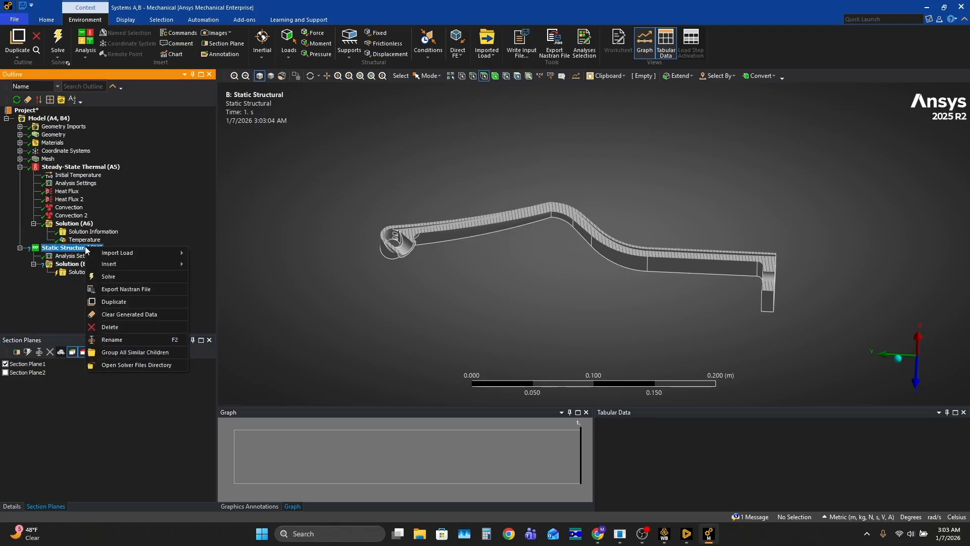
click(123, 264)
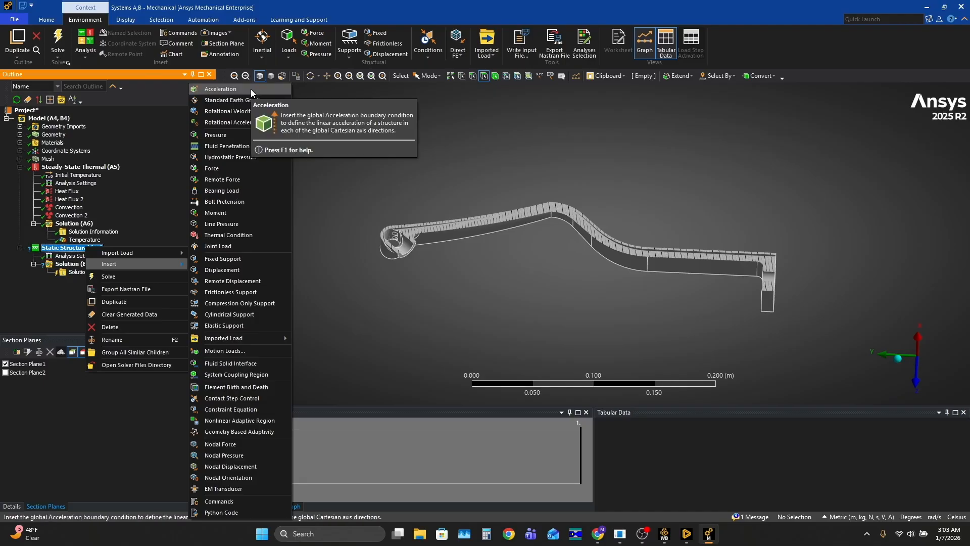
click(252, 135)
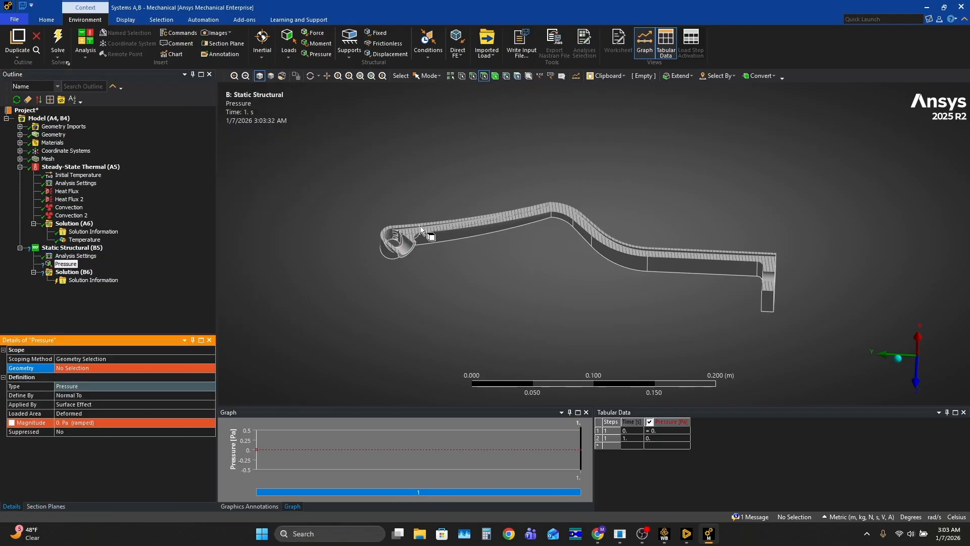
middle_drag(579, 241, 618, 256)
middle_drag(649, 226, 719, 203)
click(719, 203)
ctrl+click(663, 203)
ctrl+click(593, 209)
ctrl+click(550, 212)
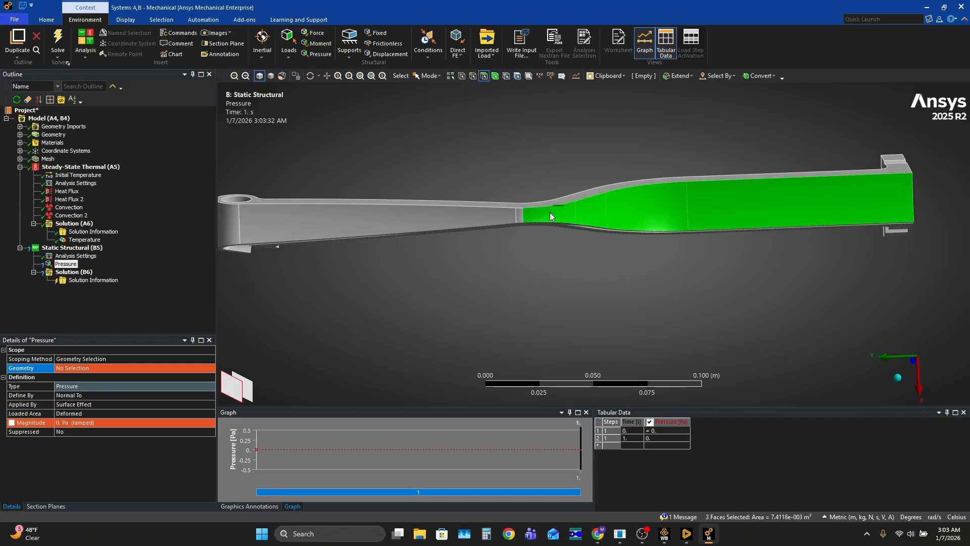
ctrl+click(519, 214)
ctrl+click(492, 214)
Turn off Section Plane1 and apply the selected six hot-wall faces as the geometry of the pressure load.
click(46, 506)
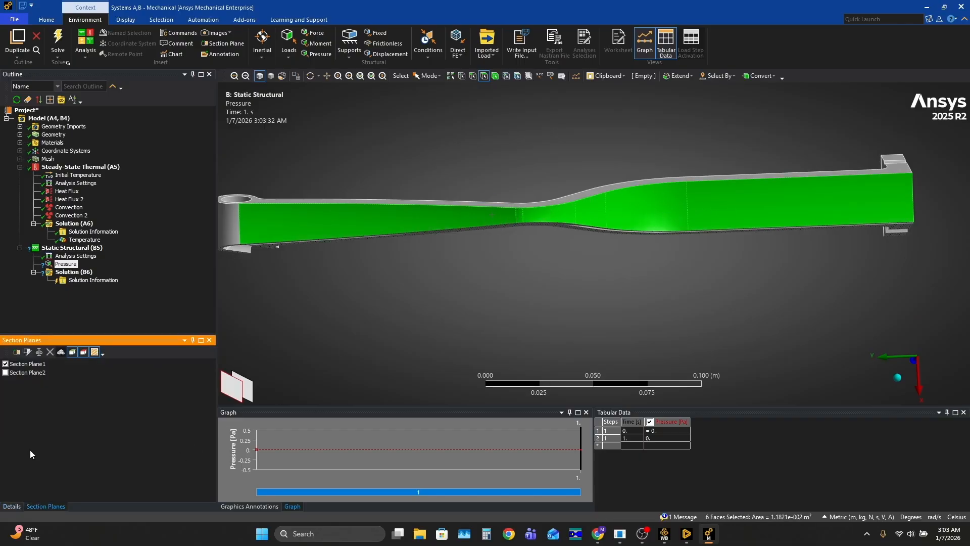
click(5, 364)
click(12, 506)
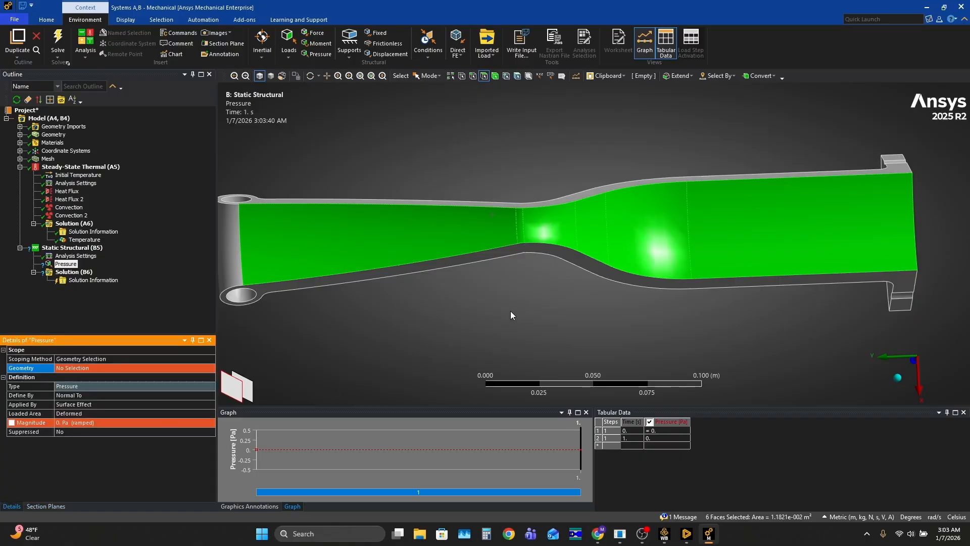
click(60, 367)
click(70, 367)
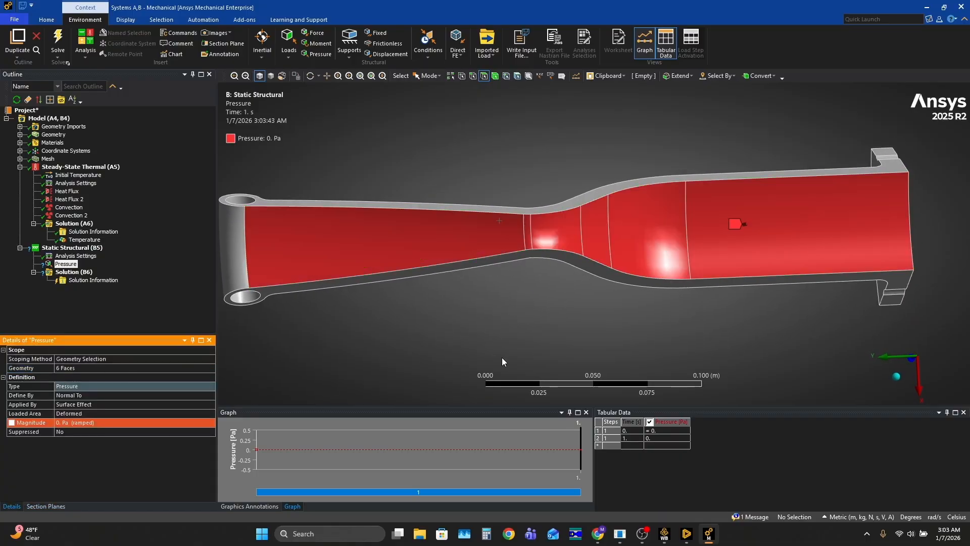
Define the pressure magnitude as tabular data varying with Y, referenced to the custom Coordinate System instead of the global one.
middle_drag(612, 314, 596, 328)
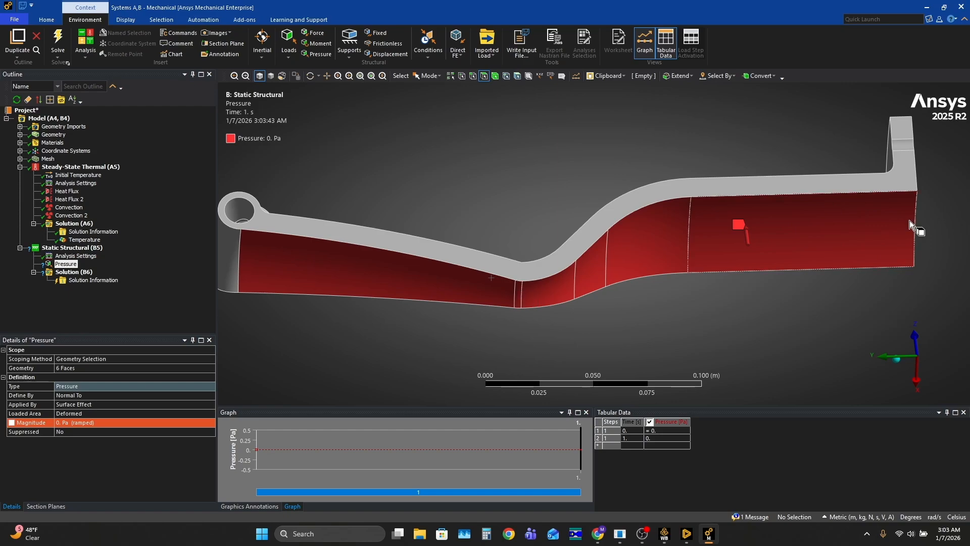
scroll(859, 243, down, 2)
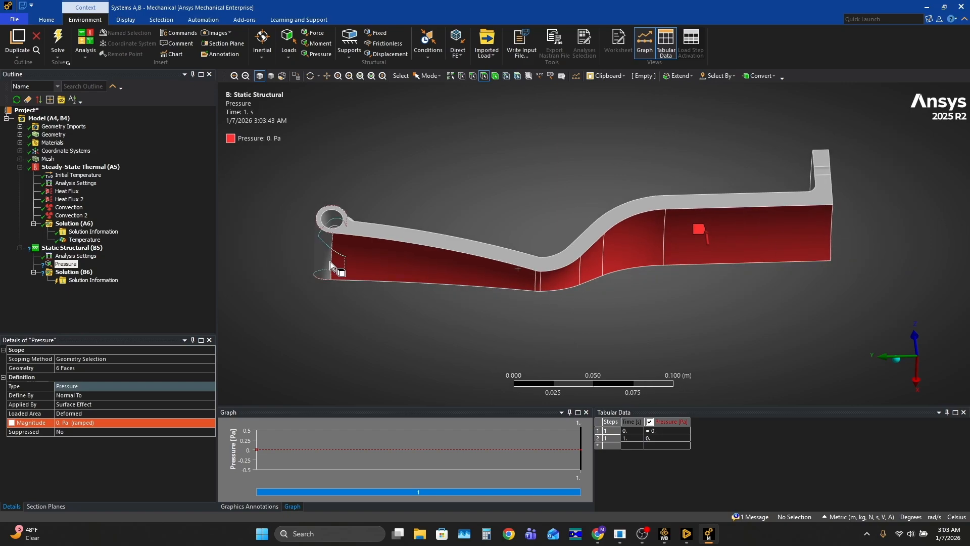
mouse_move(596, 249)
middle_down()
mouse_move(583, 289)
mouse_move(584, 248)
middle_up()
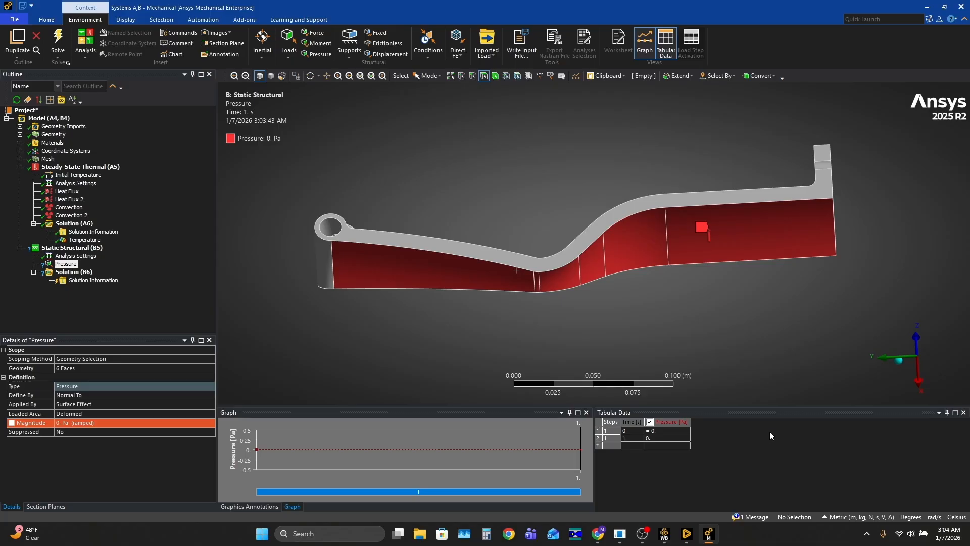
mouse_move(642, 533)
middle_drag(722, 348, 725, 374)
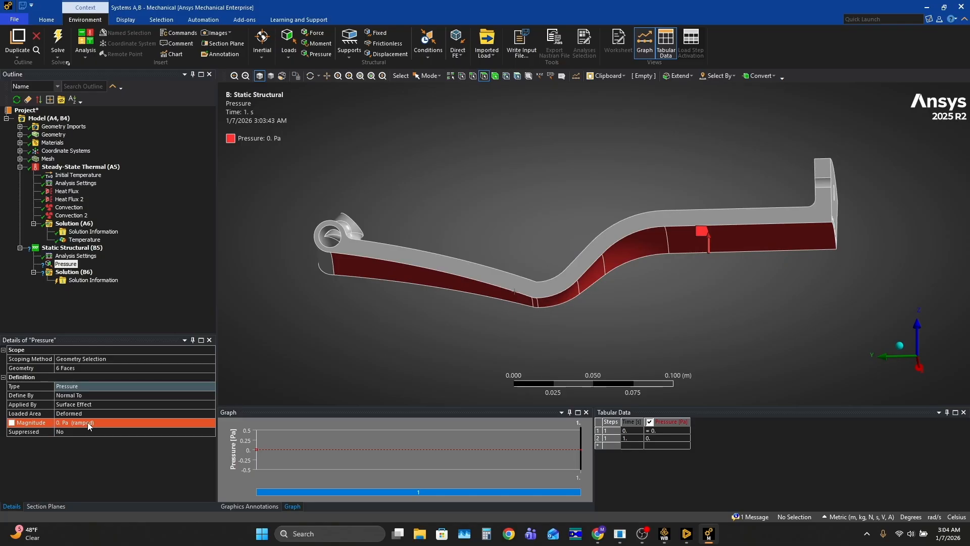
click(154, 423)
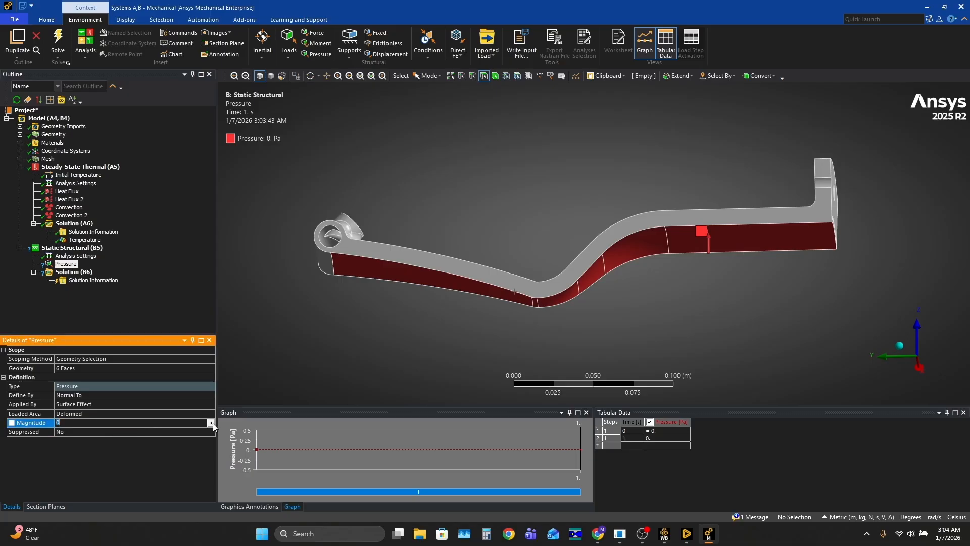
click(211, 422)
click(168, 464)
click(211, 422)
click(233, 463)
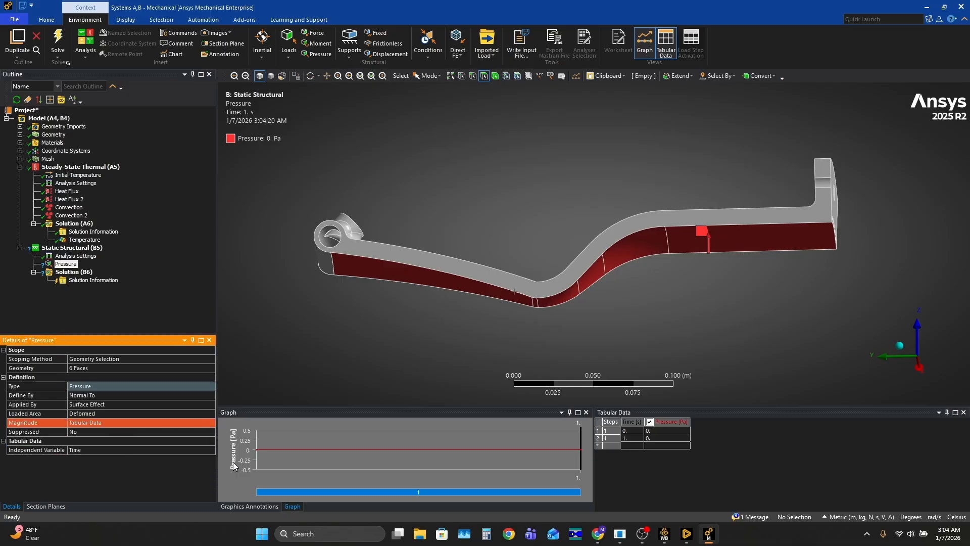
click(104, 450)
click(124, 477)
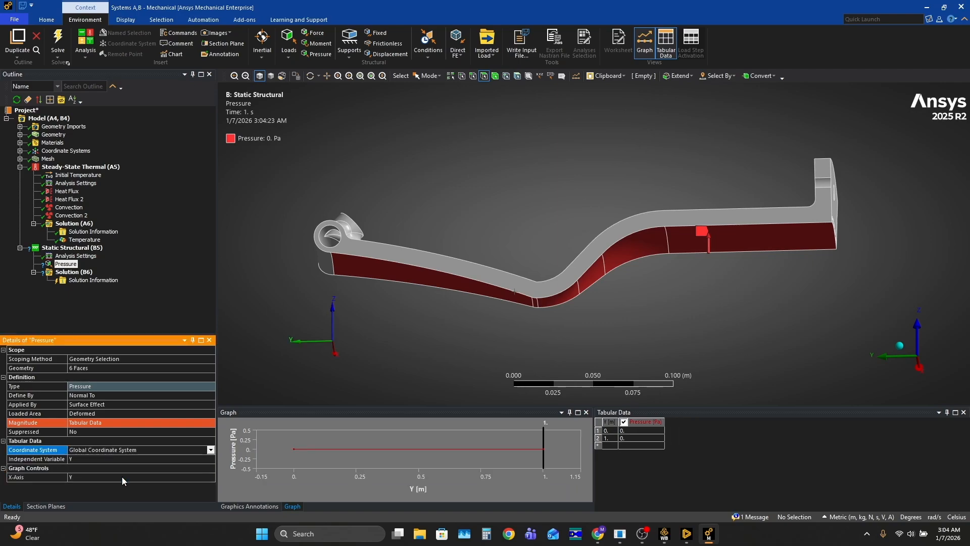
click(211, 450)
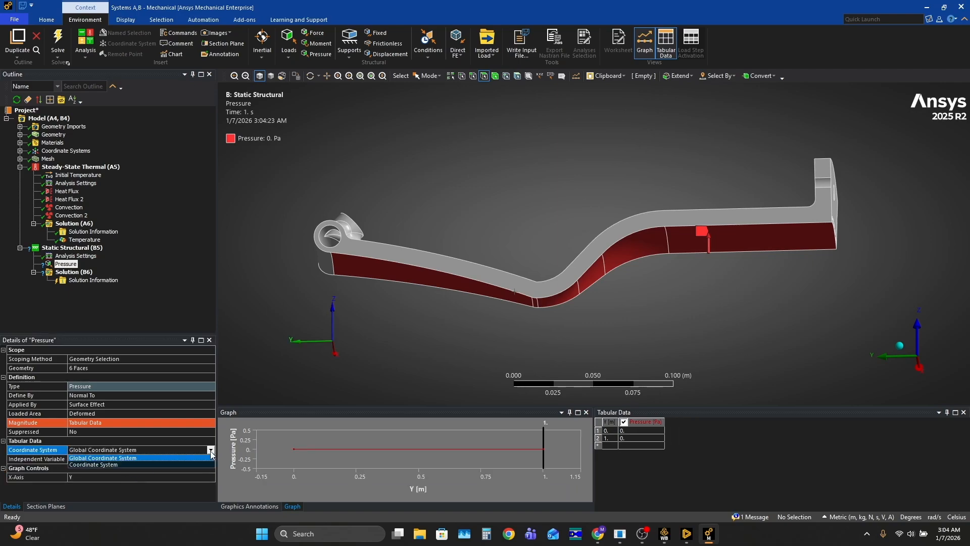
click(129, 465)
middle_drag(737, 296, 818, 273)
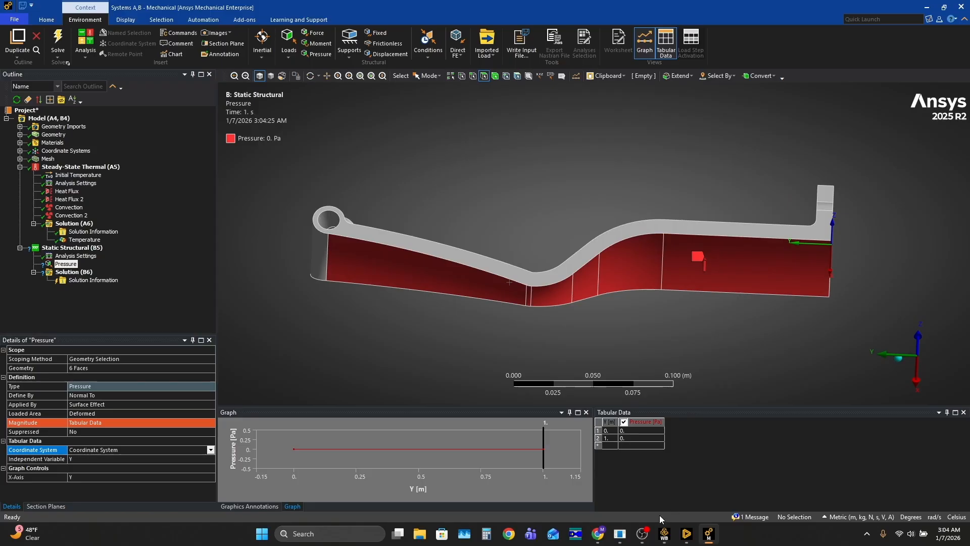
Look up the chamber length in RPA's thrust chamber size results and set the second Y position of the Mechanical pressure table to 0.187 m.
mouse_move(638, 537)
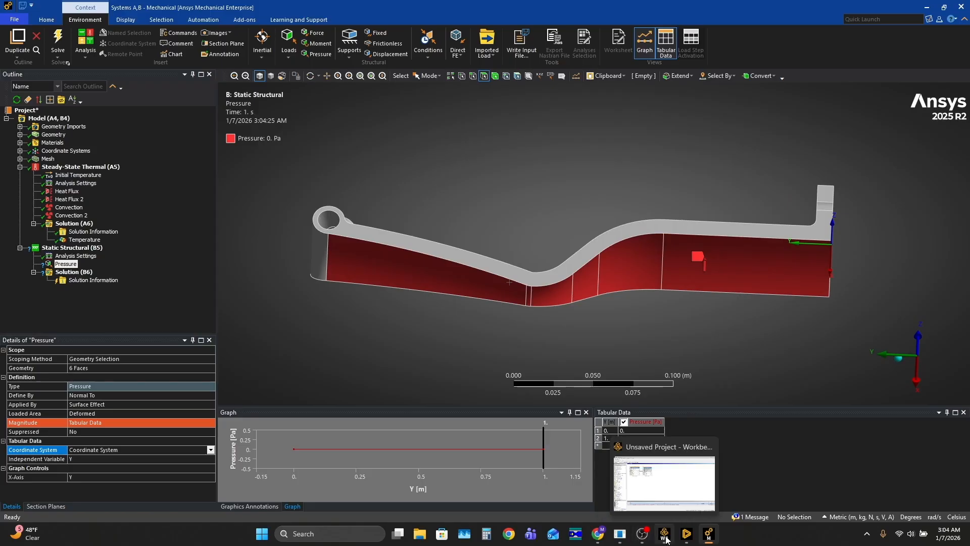
click(620, 533)
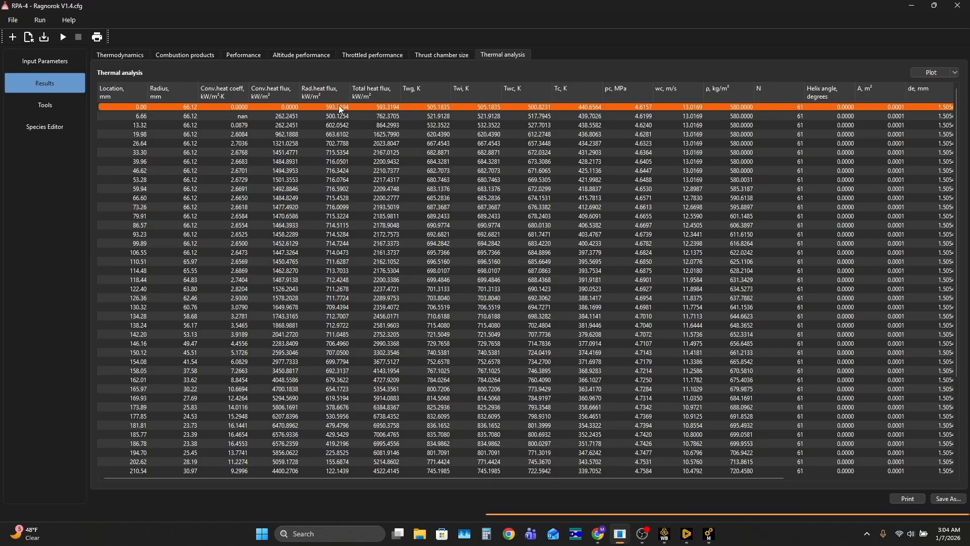
click(426, 56)
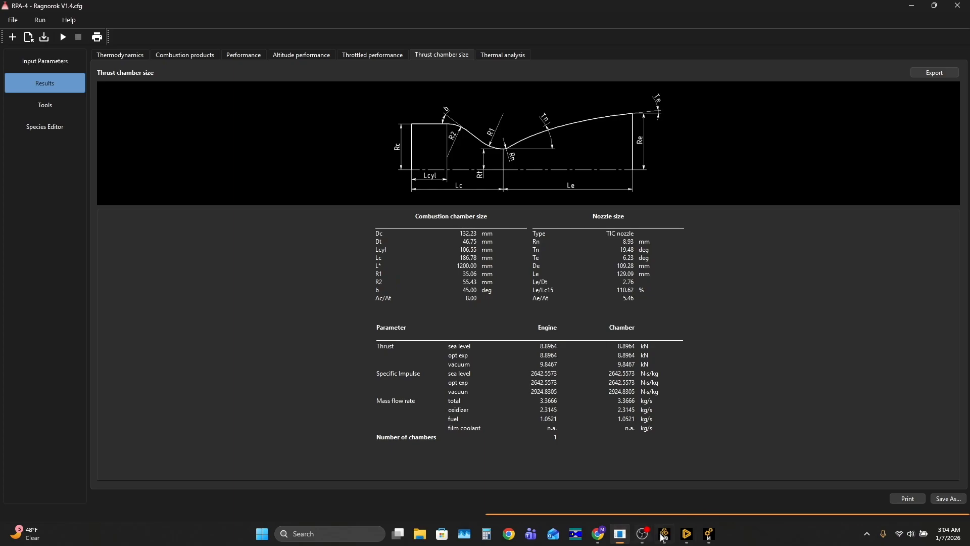
click(709, 534)
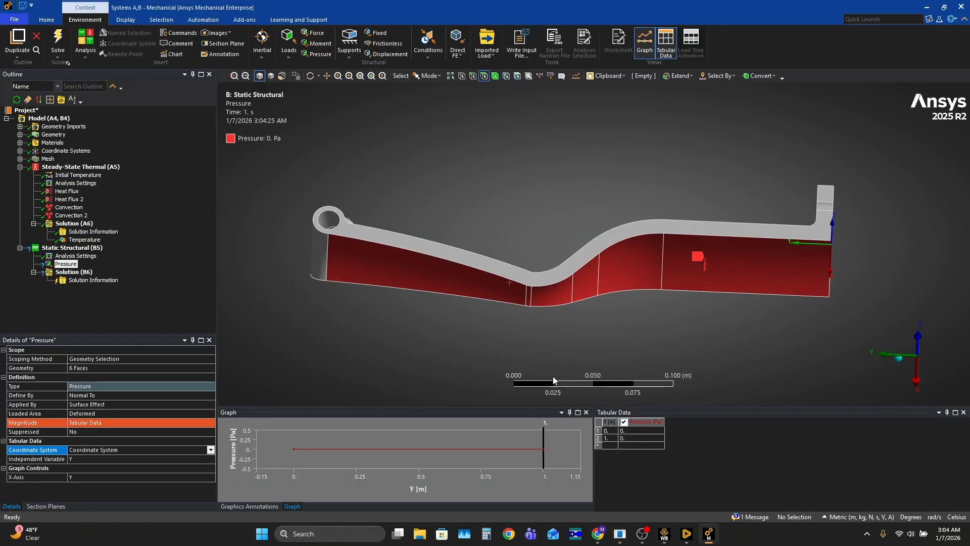
click(608, 438)
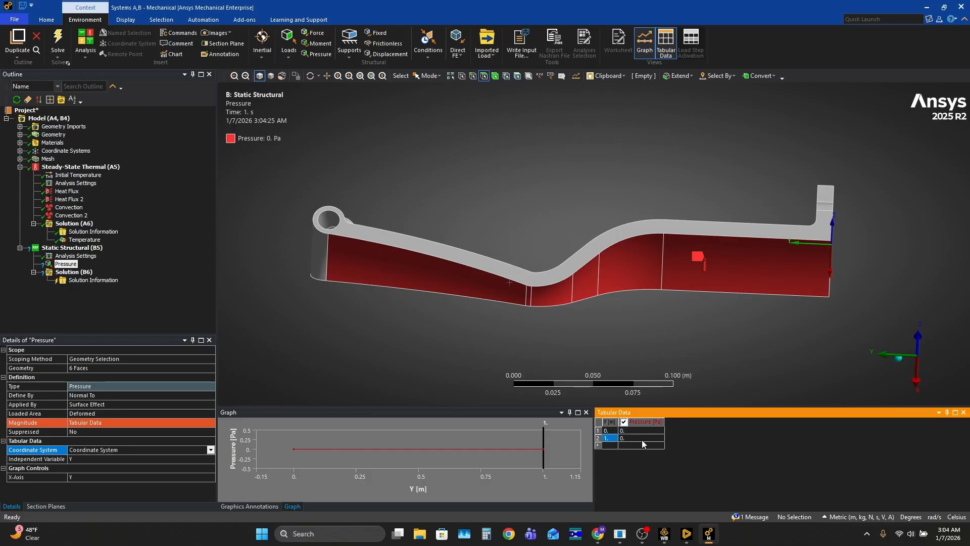
text(0.187)
Set the pressure to 500 Pa at both Y = 0 and Y = 0.187 m in the table.
click(641, 438)
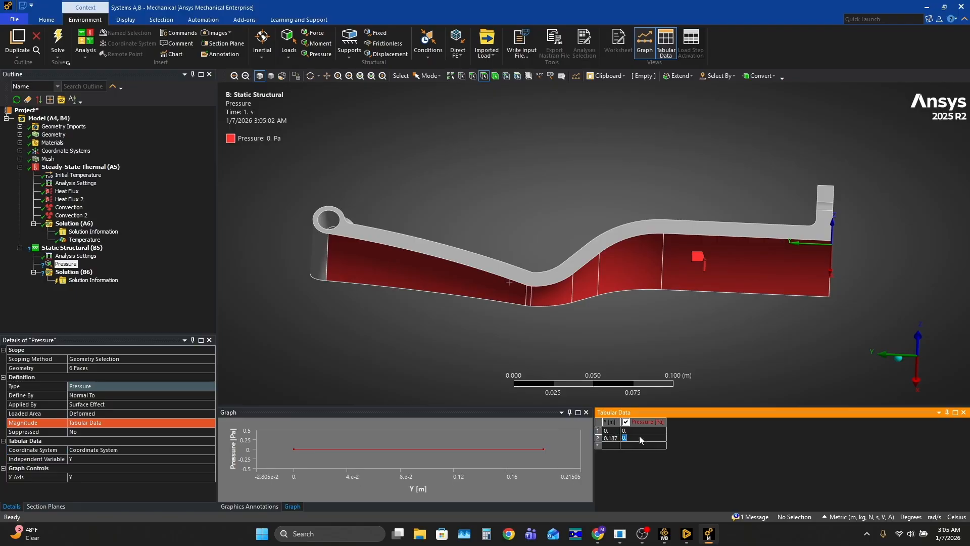
click(630, 433)
text(500)
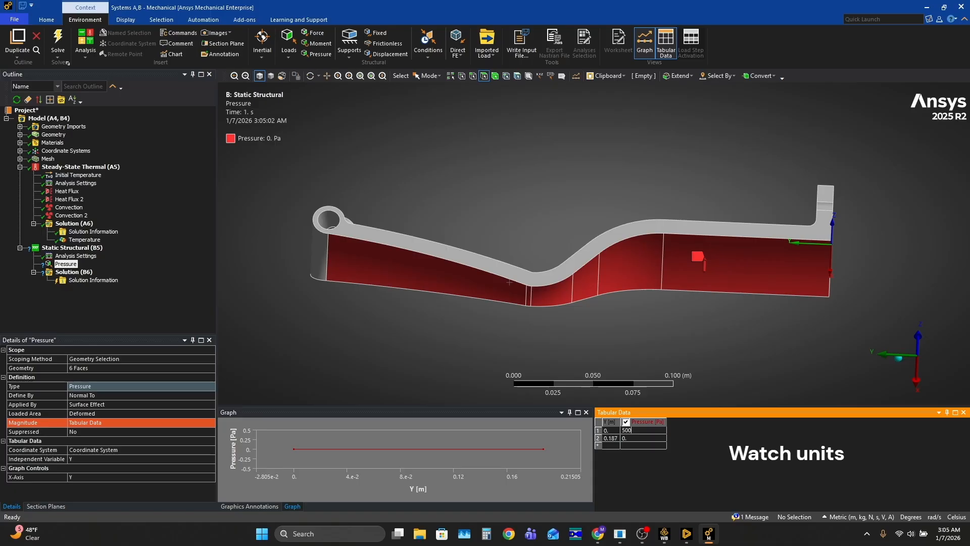
key(Return)
click(633, 440)
text(500)
key(Return)
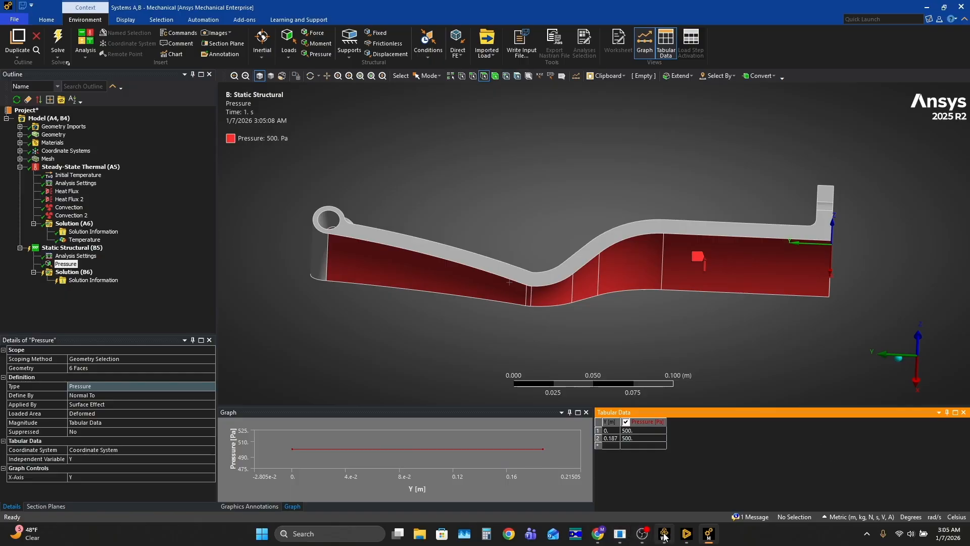
Check the nozzle length in RPA and add a pressure table row in Mechanical with Y = 0.315 m and 20 Pa.
click(620, 530)
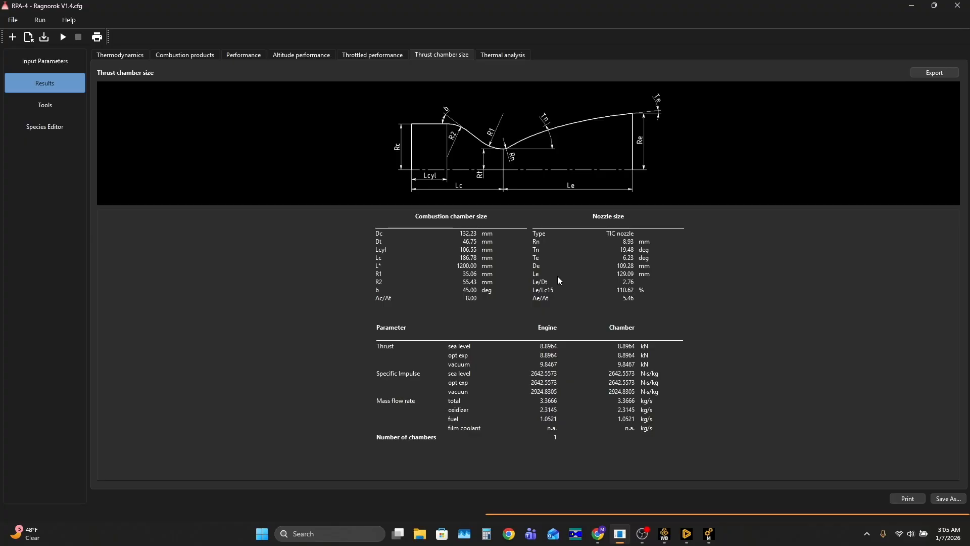
click(709, 534)
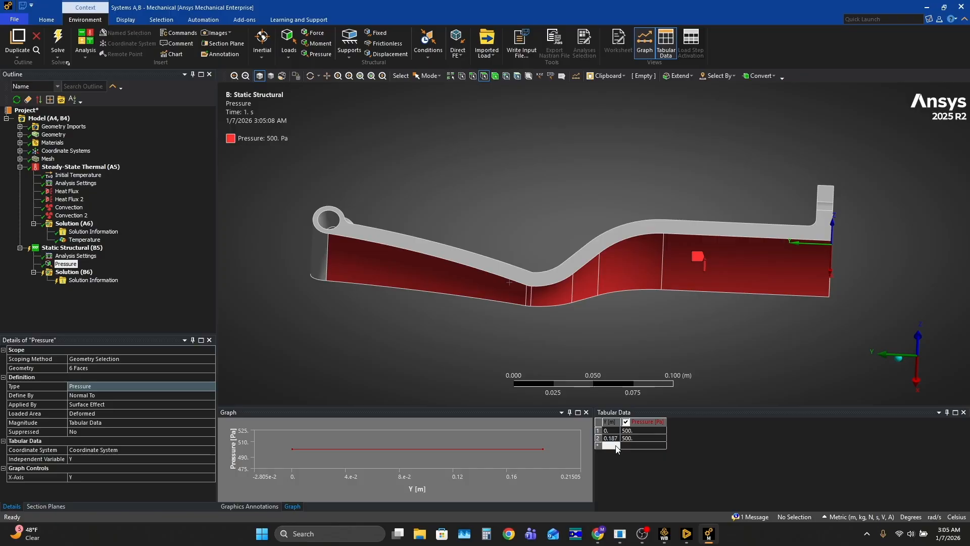
click(616, 446)
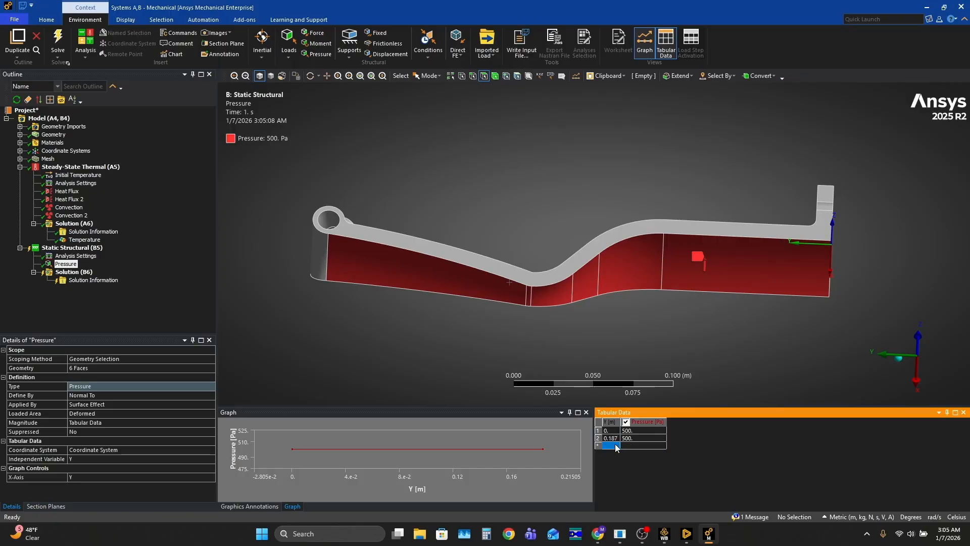
text(0.315)
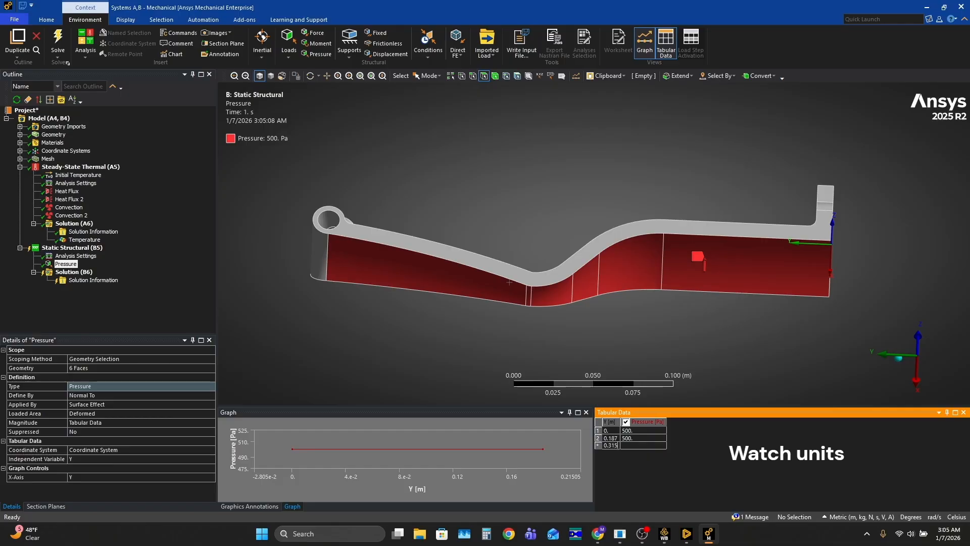
key(Tab)
text(20)
key(Return)
Examine the pressure distribution along the hot wall from several sides and the cooling channel openings at the flange end.
middle_drag(422, 352, 454, 352)
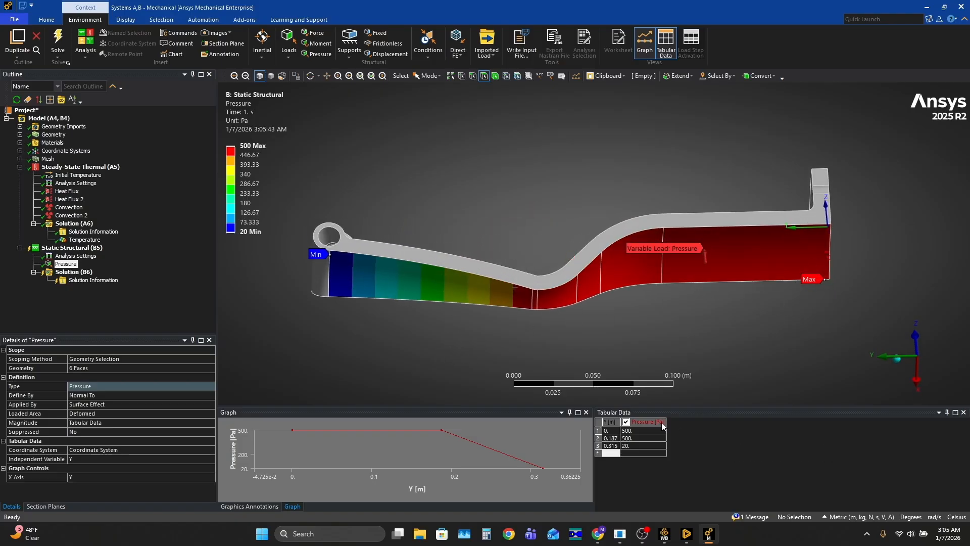
mouse_move(815, 251)
middle_down()
mouse_move(798, 249)
mouse_move(807, 256)
middle_up()
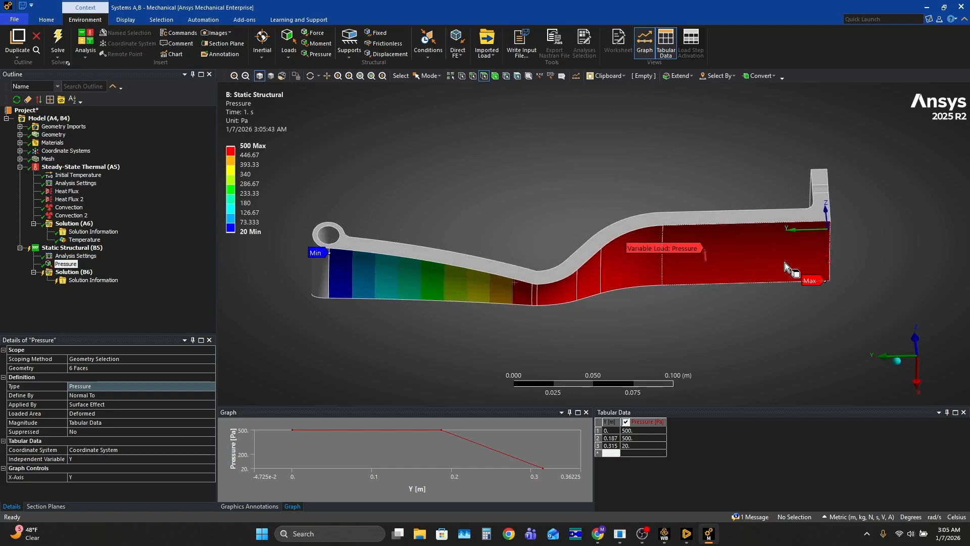
middle_drag(593, 339, 617, 344)
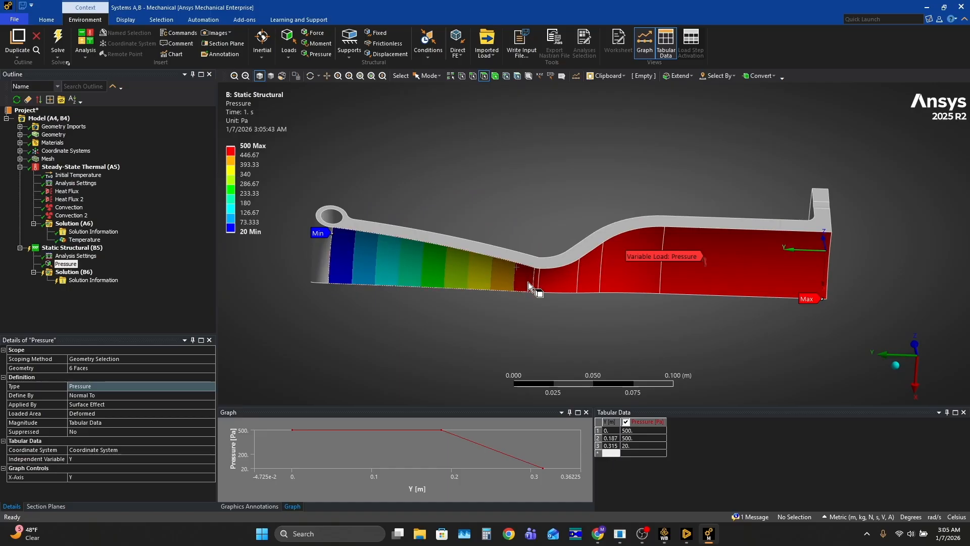
middle_drag(524, 299, 538, 276)
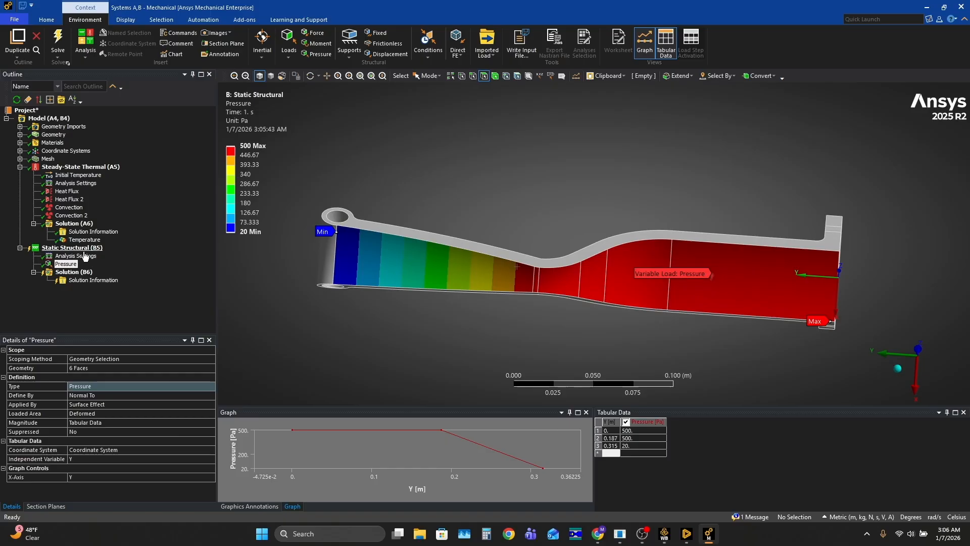
middle_drag(570, 194, 516, 268)
middle_drag(471, 332, 491, 330)
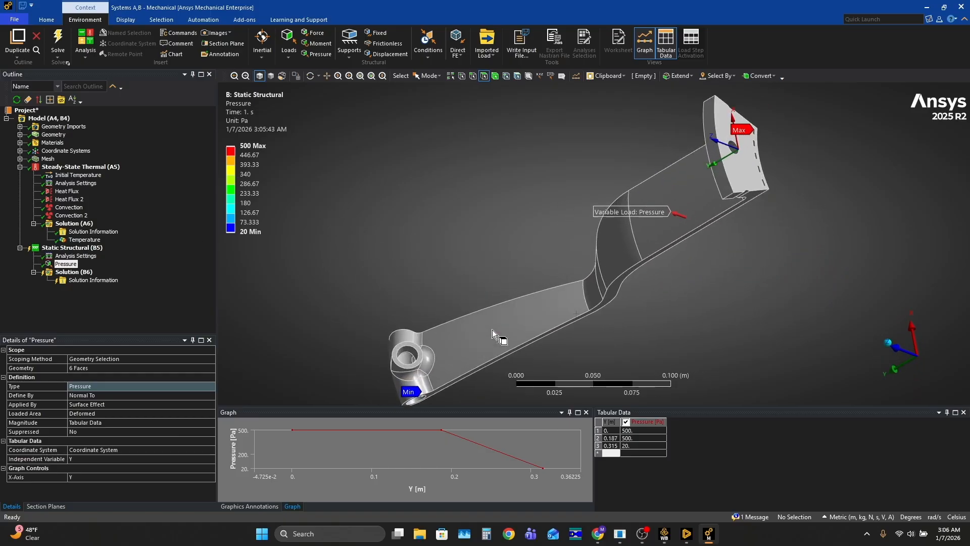
middle_drag(640, 224, 527, 167)
middle_drag(514, 211, 556, 224)
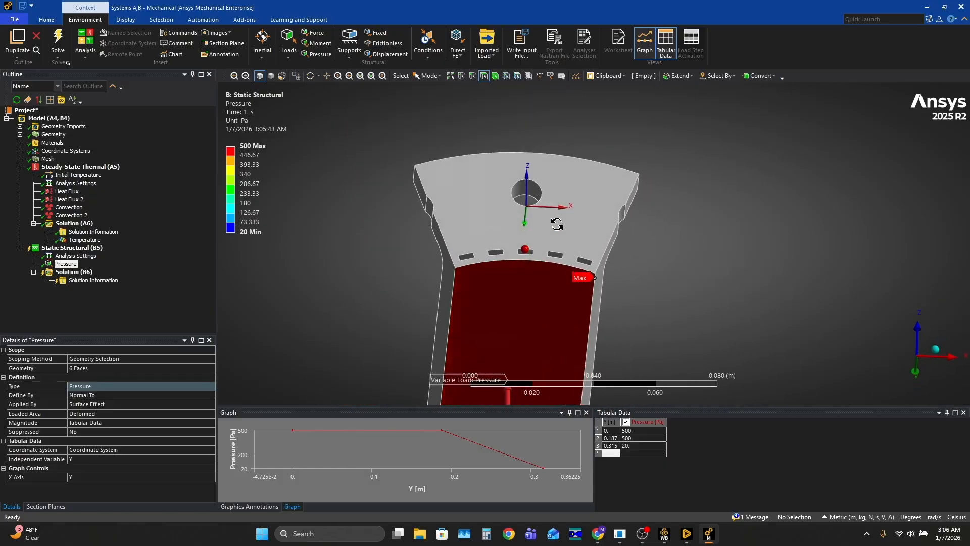
scroll(459, 260, up, 5)
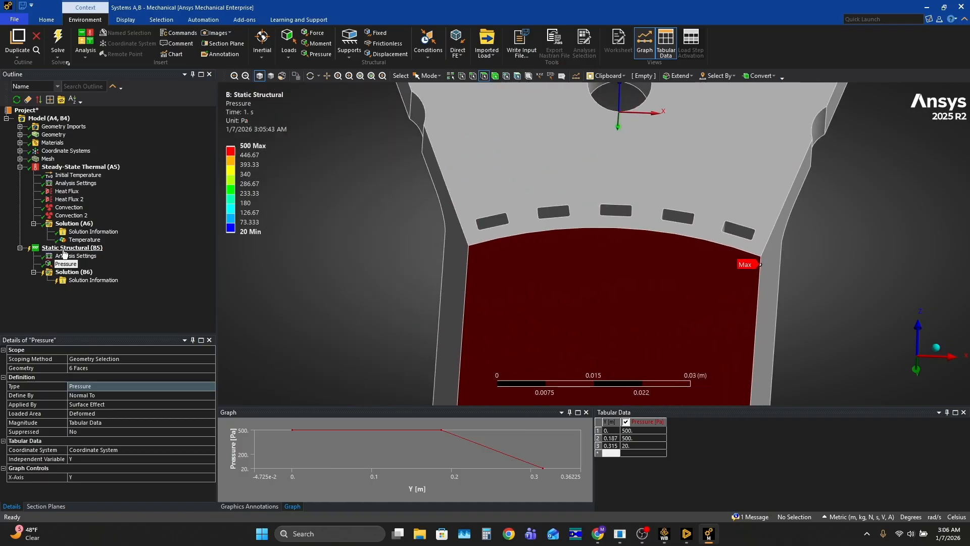
Add a second pressure load to the Static Structural analysis and select the five cooling channels through their flange-end openings.
right_click(66, 248)
mouse_move(159, 265)
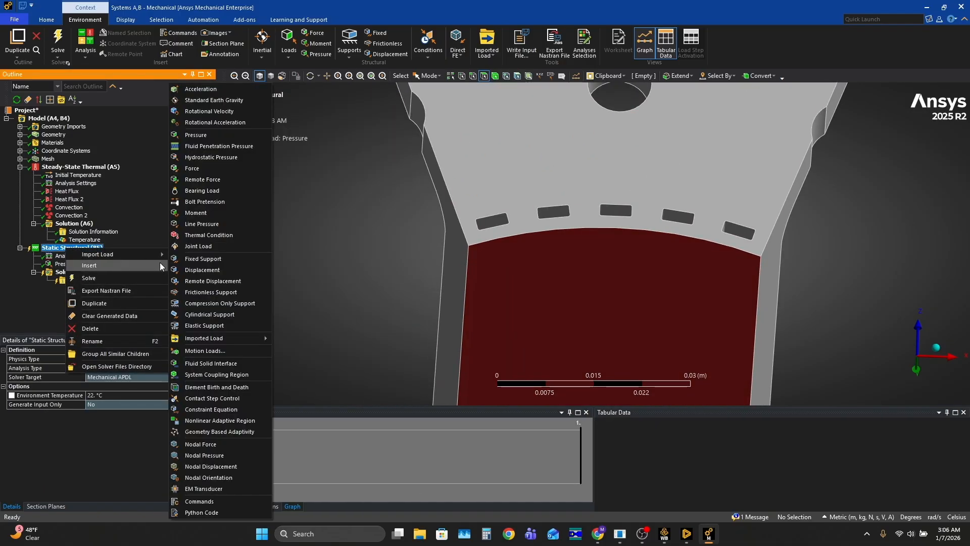
click(223, 138)
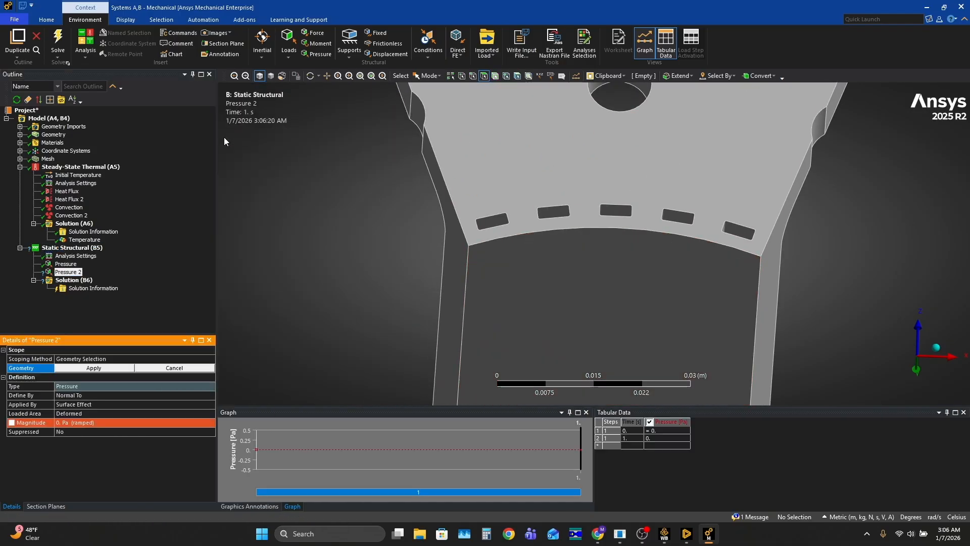
click(494, 222)
ctrl+click(554, 212)
ctrl+click(616, 211)
ctrl+click(677, 216)
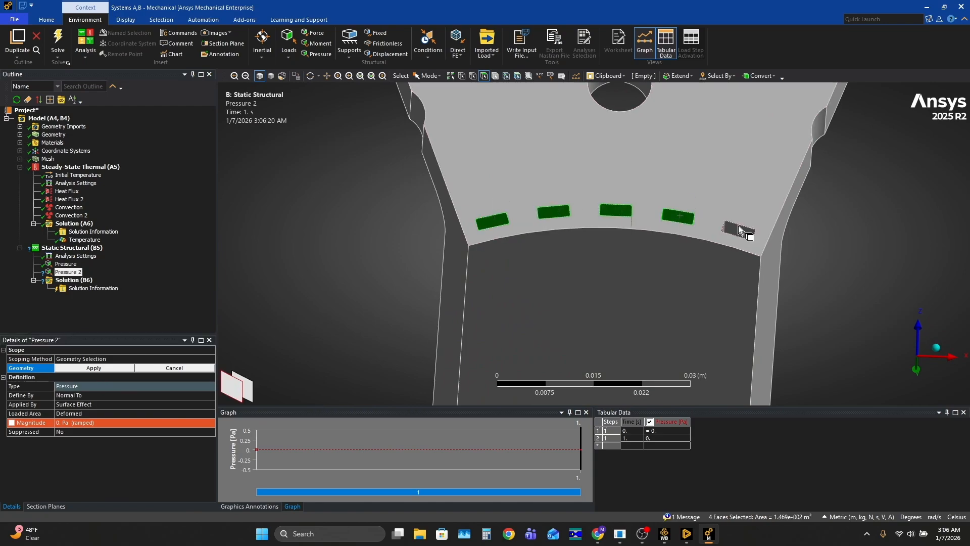
ctrl+click(737, 226)
Add the inner faces of the manifold and its inlet port to the selection and apply all nine faces to Pressure 2.
scroll(550, 202, down, 3)
middle_drag(551, 202, 674, 202)
ctrl+middle_drag(601, 273, 590, 148)
scroll(540, 291, up, 4)
ctrl+middle_drag(546, 280, 644, 193)
scroll(594, 238, up, 3)
ctrl+click(581, 233)
middle_drag(587, 226, 847, 235)
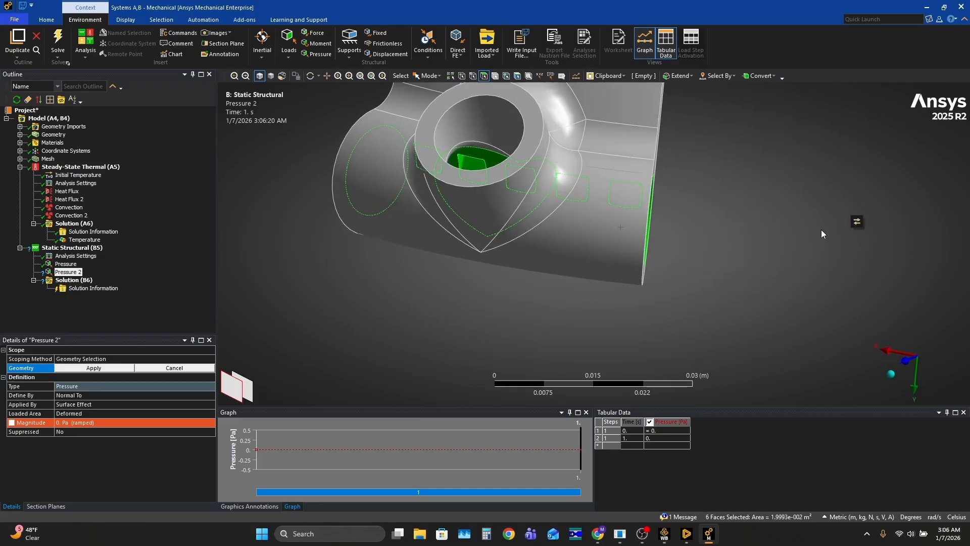
ctrl+click(473, 125)
ctrl+click(470, 143)
middle_drag(471, 143, 269, 146)
ctrl+click(568, 165)
click(80, 368)
Make the Pressure 2 magnitude tabular as a function of Y, referenced to the local Coordinate System instead of the global one.
click(152, 422)
click(211, 422)
click(236, 463)
click(117, 449)
click(210, 450)
click(128, 477)
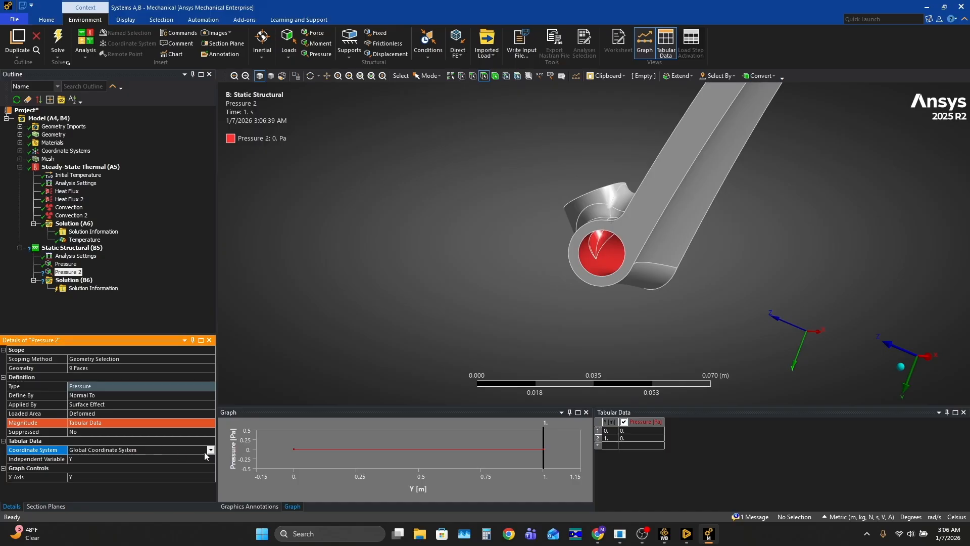
click(211, 450)
click(101, 467)
Set the second row of the Pressure 2 table to Y = 0.315 m and 650 Pa.
middle_drag(540, 262, 679, 252)
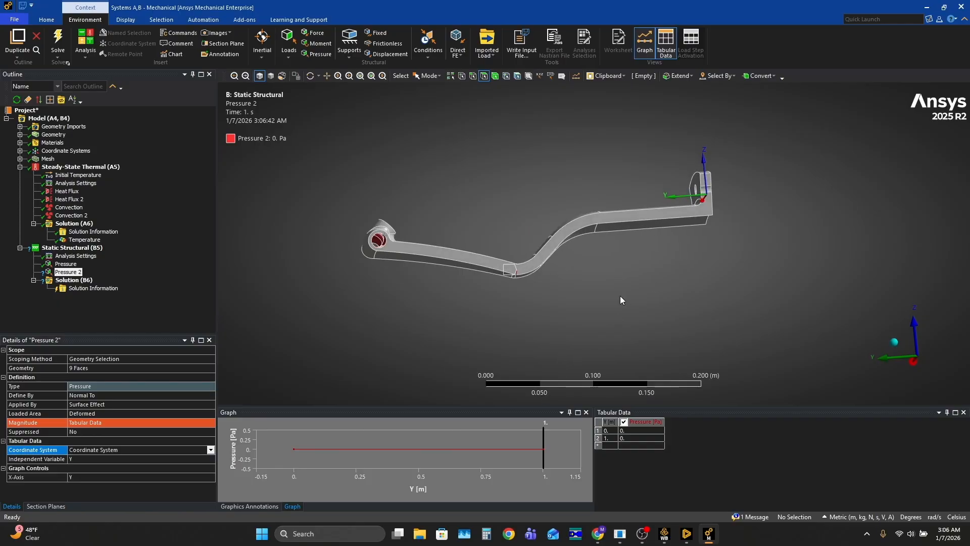
middle_drag(390, 227, 374, 246)
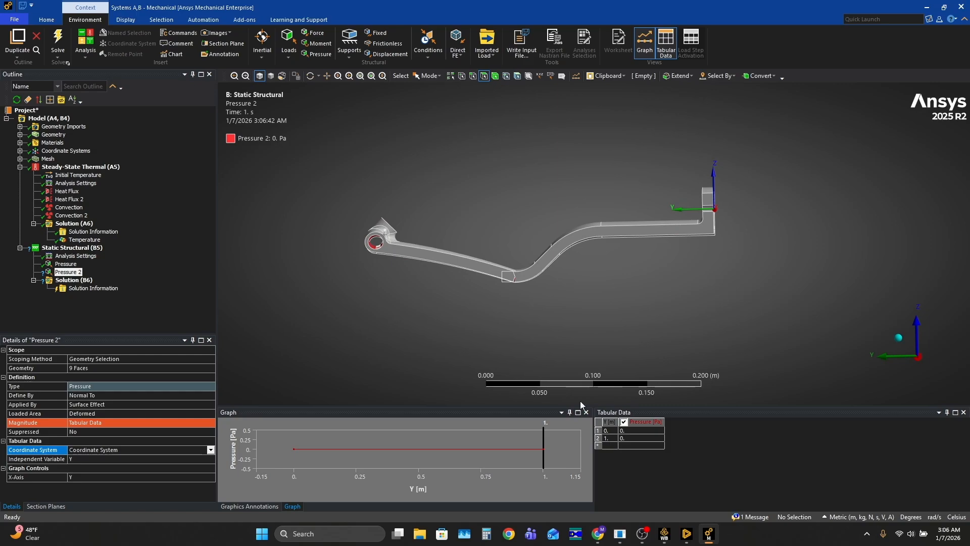
click(605, 440)
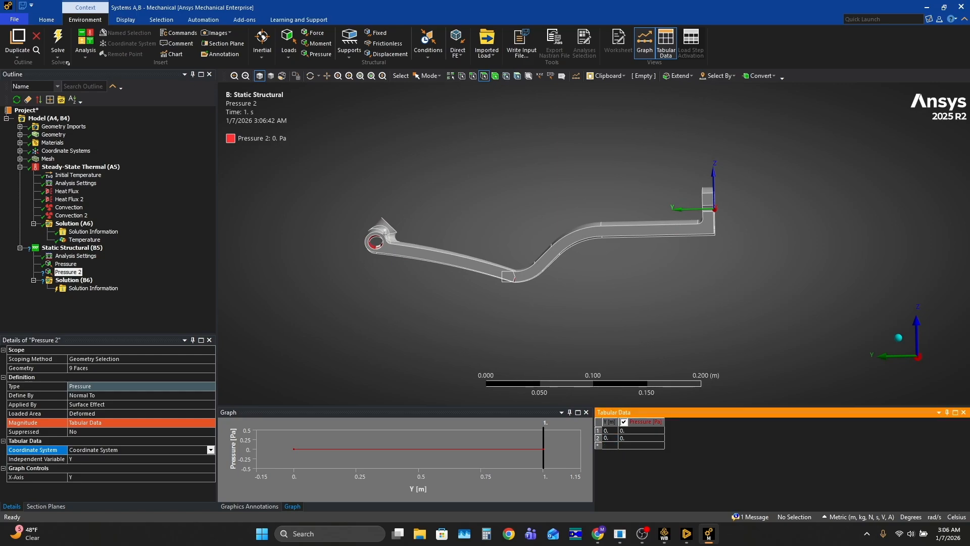
text(5)
key(Tab)
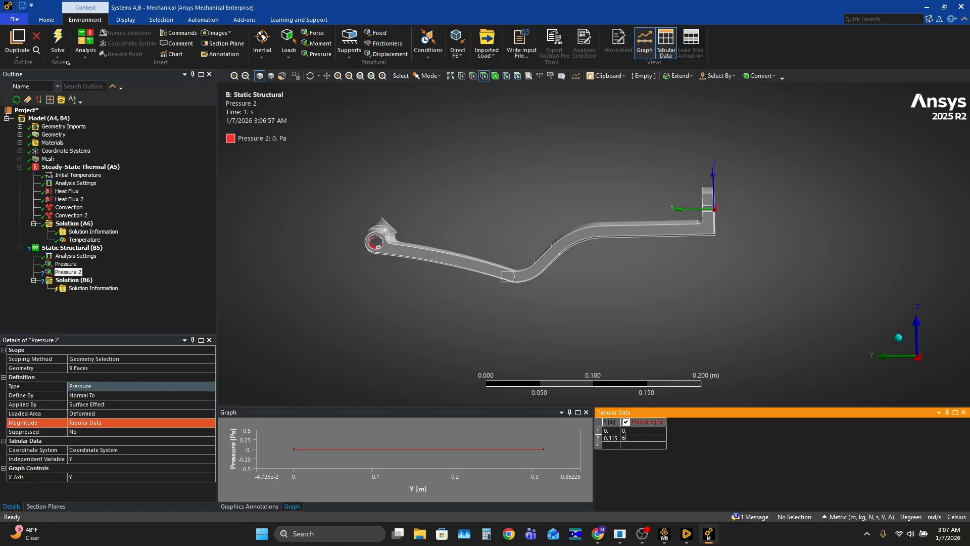
click(636, 431)
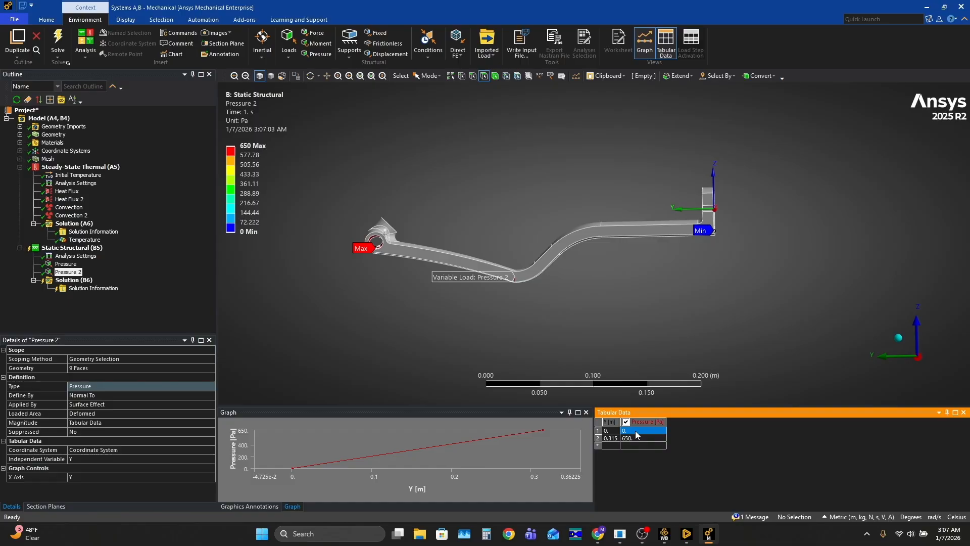
Switch to U.S. Customary units (in, lbm, lbf) and set the three hot-wall Pressure table values to 500, 500 and 20 psi.
click(66, 264)
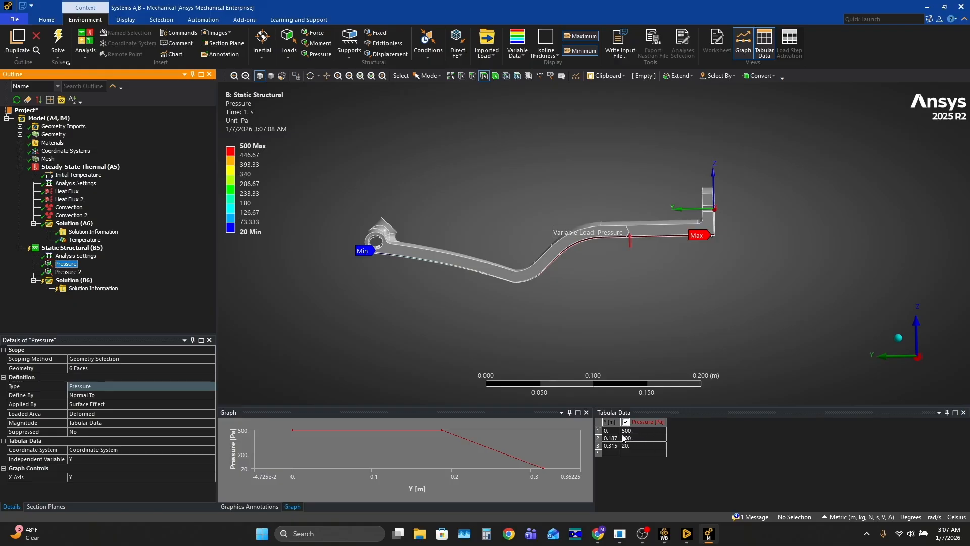
click(863, 516)
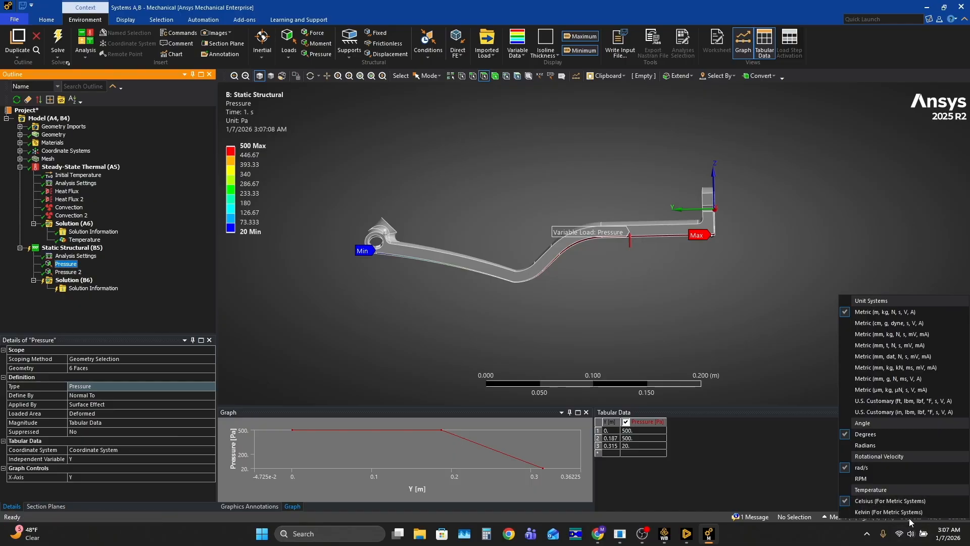
click(907, 413)
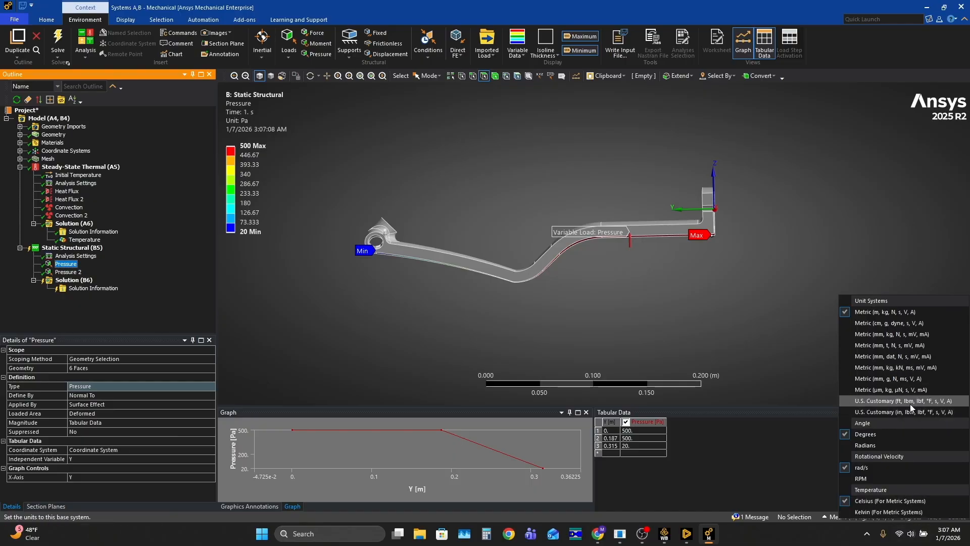
click(652, 432)
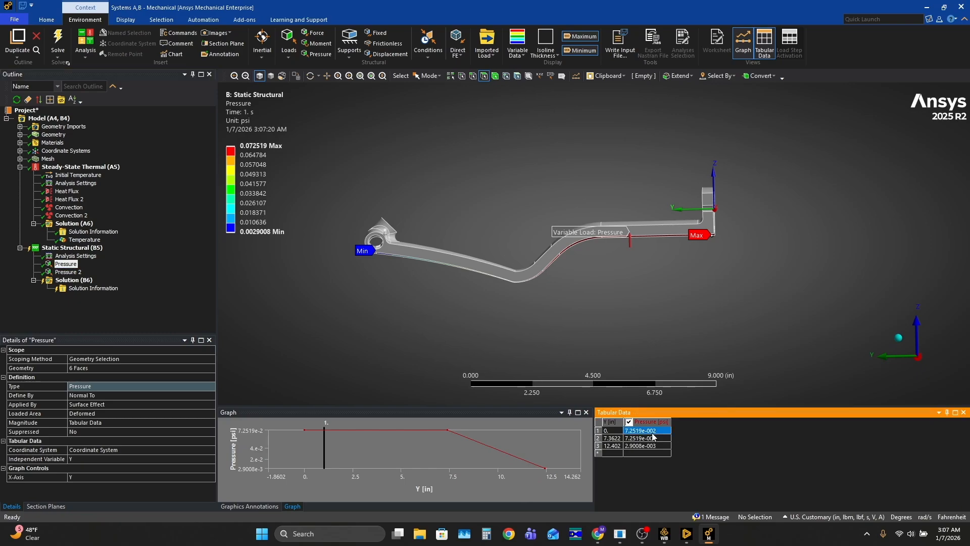
text(500)
key(Return)
text(500)
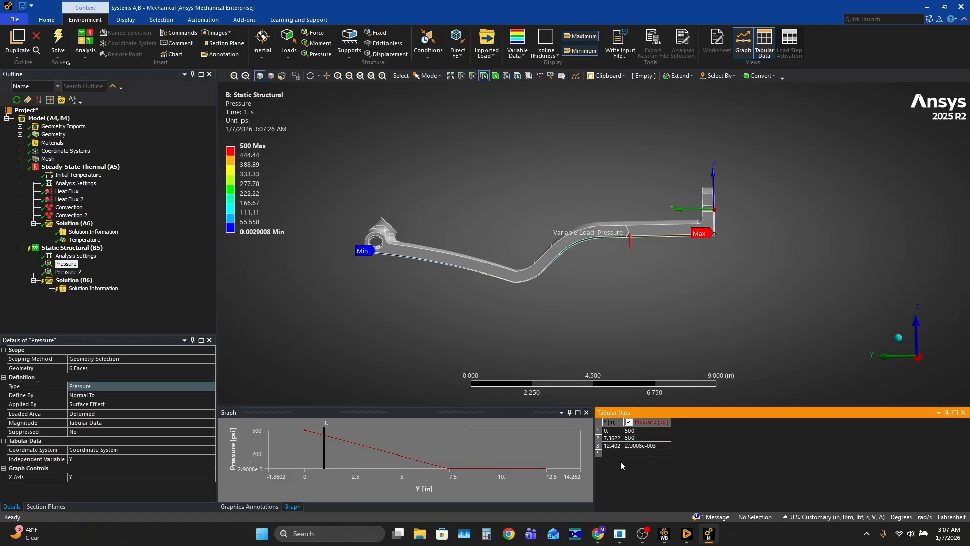
click(640, 446)
text(20)
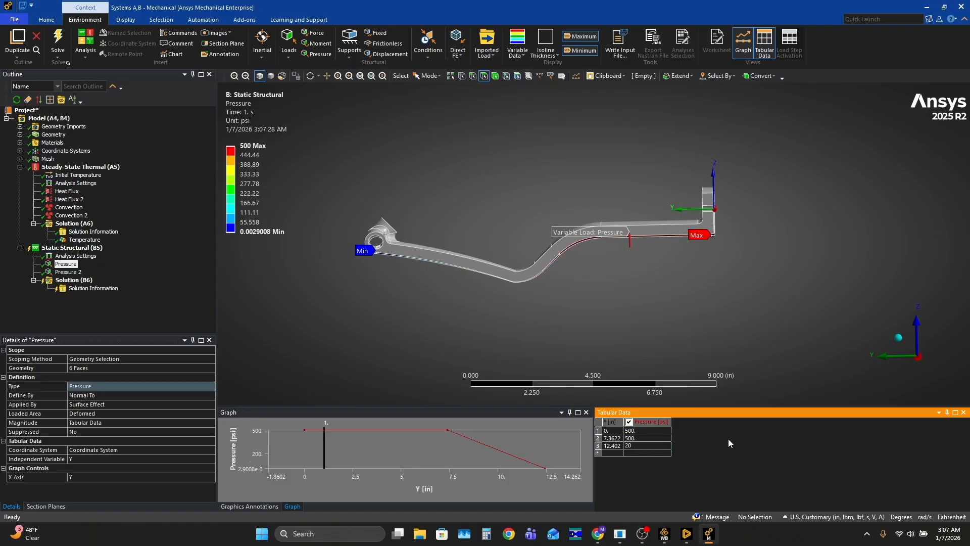
click(653, 455)
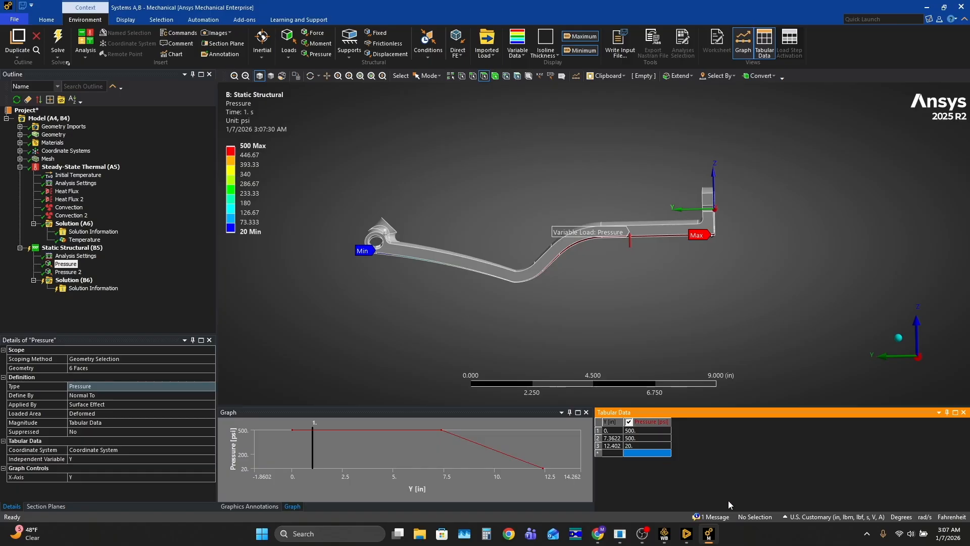
View the hot-wall pressure table in Metric (m, kg, N) units and return to U.S. Customary (in, lbm, lbf).
click(833, 522)
click(839, 331)
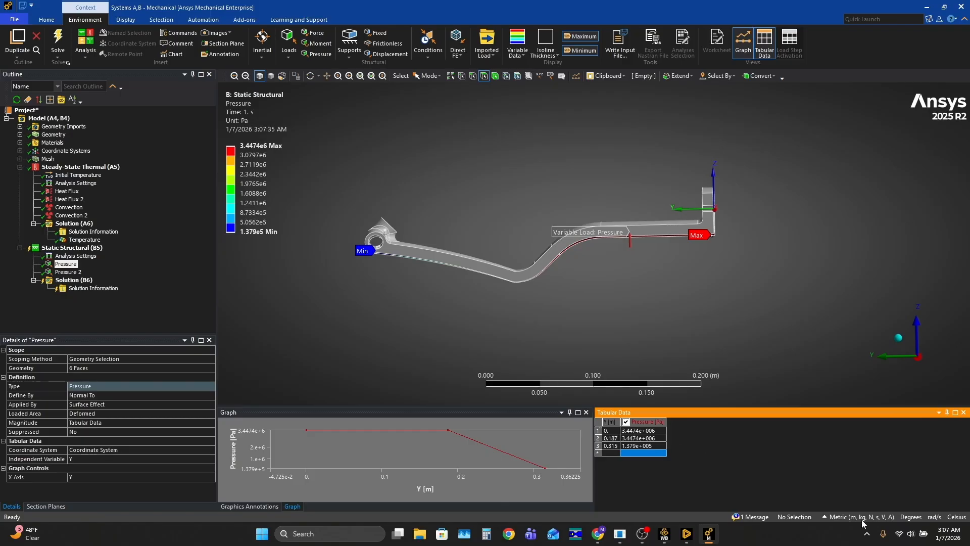
click(831, 518)
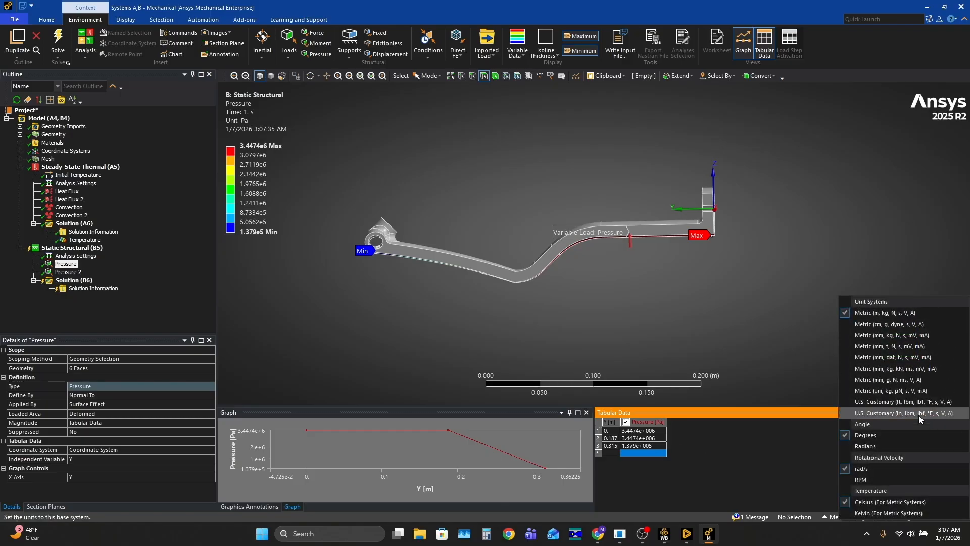
click(934, 413)
Set Pressure 2 to 600 psi at Y = 0 and 650 psi at the far end, and switch back to Metric (m, kg, N) units.
click(67, 272)
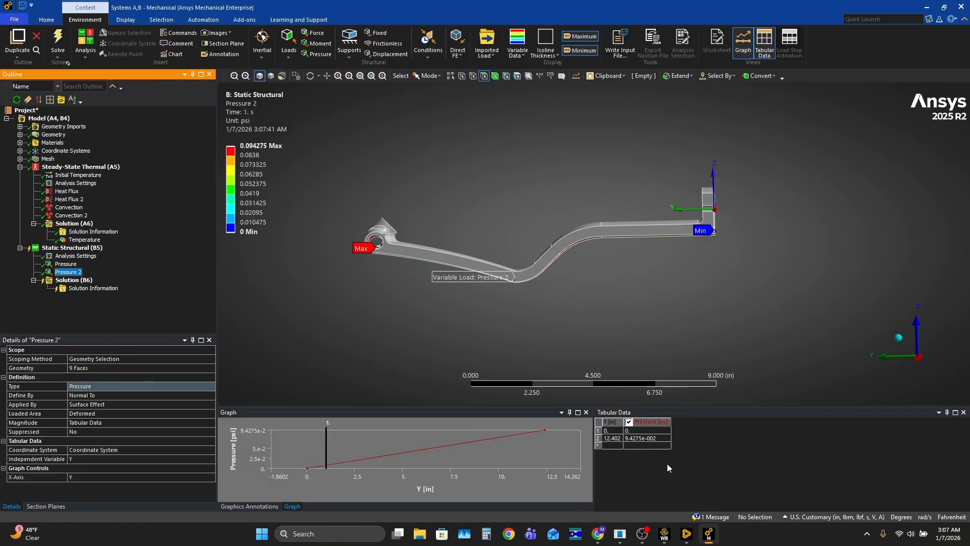
click(637, 431)
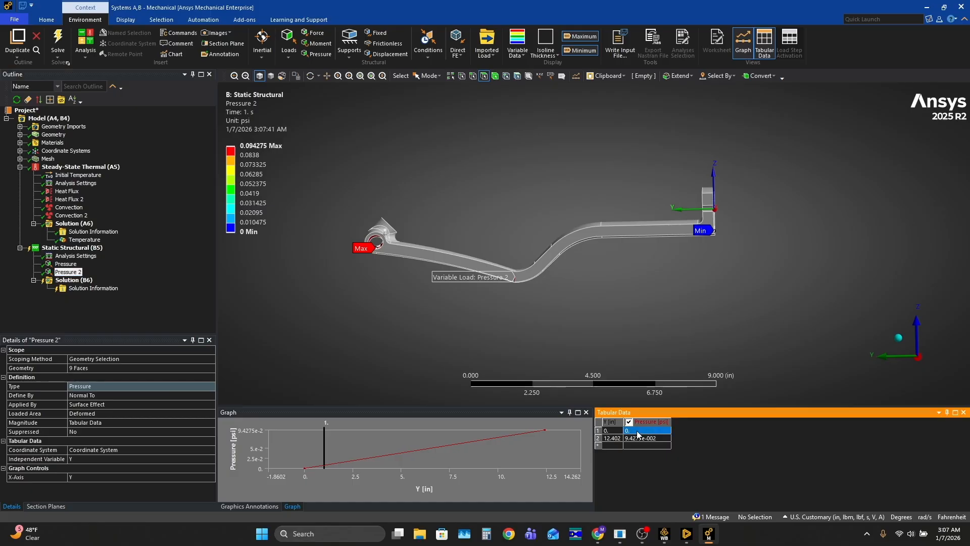
text(600)
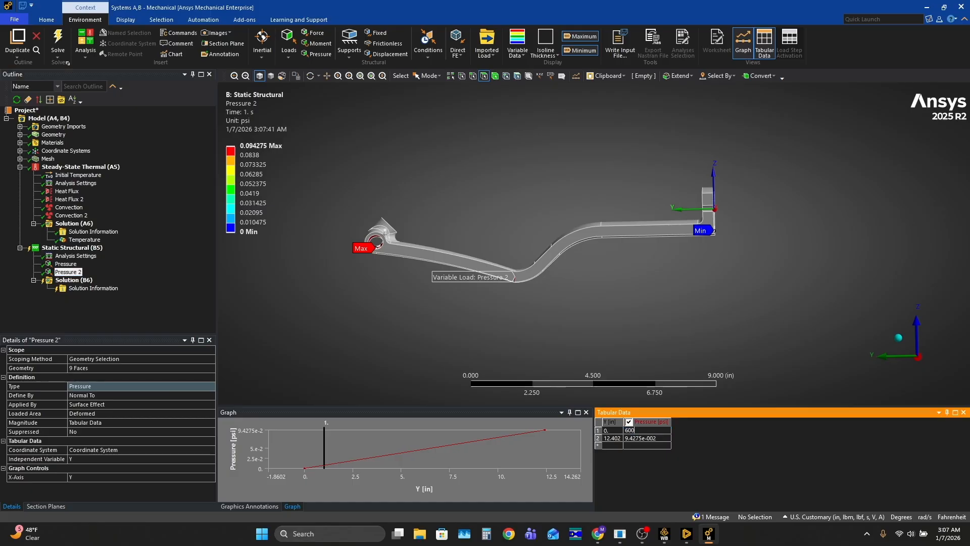
click(649, 438)
text(650)
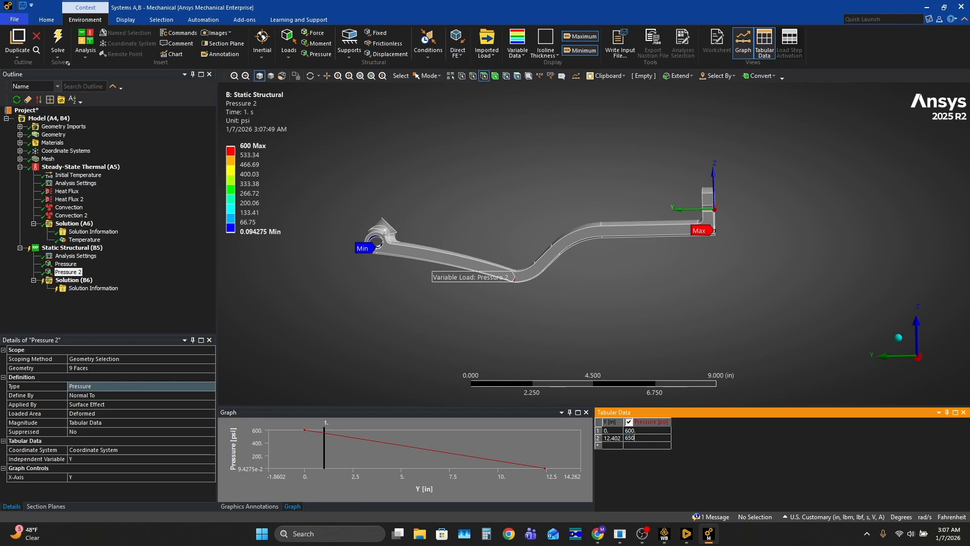
key(Return)
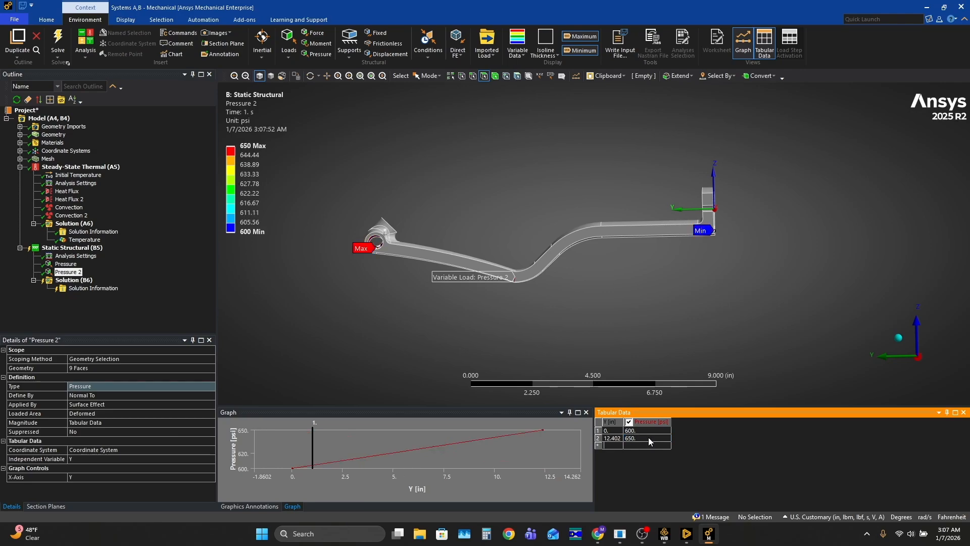
click(857, 517)
click(903, 330)
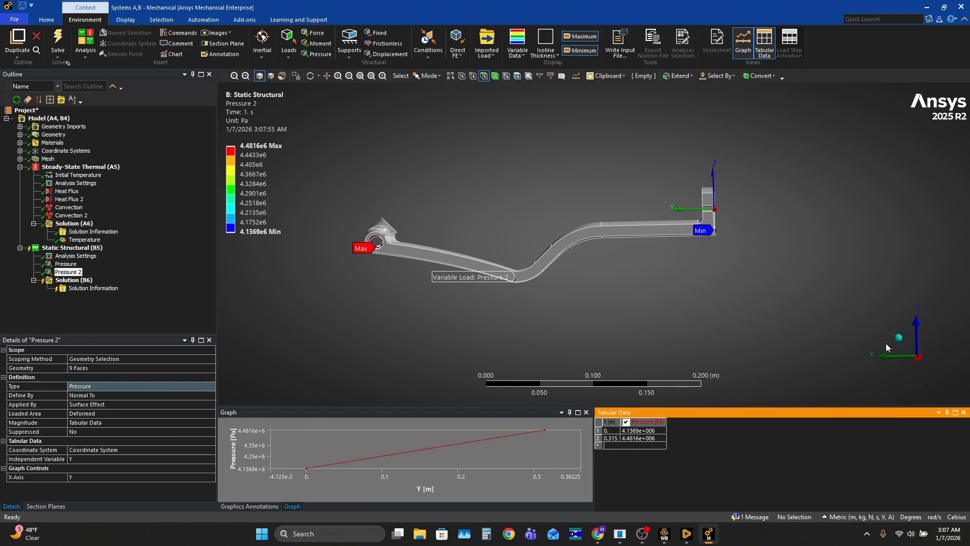
Examine the Pressure 2 distribution from the manifold inlet along the cooling channels to the flange openings.
middle_drag(577, 317, 485, 339)
scroll(632, 227, up, 8)
middle_drag(732, 326, 871, 276)
scroll(871, 274, down, 6)
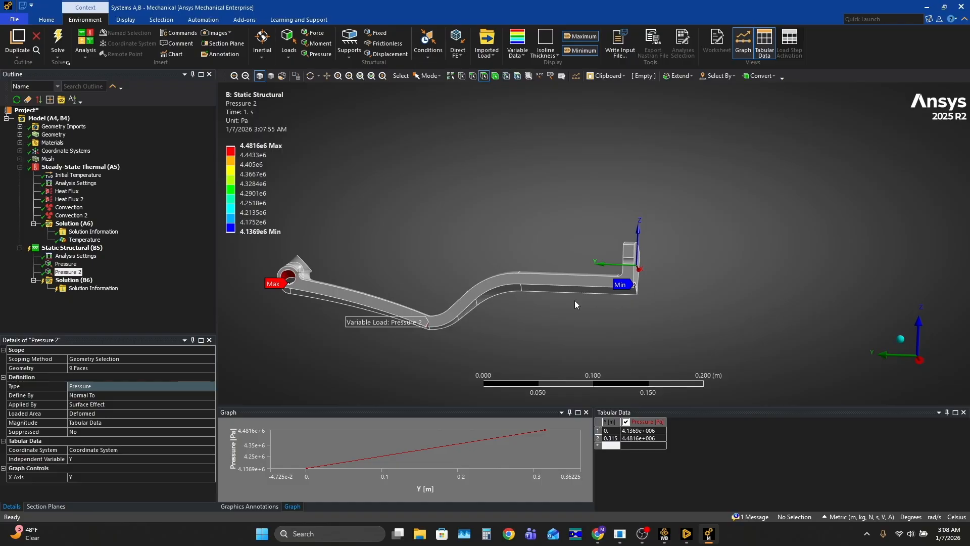
ctrl+middle_drag(275, 285, 465, 282)
scroll(444, 284, up, 6)
ctrl+middle_drag(292, 312, 484, 227)
middle_drag(484, 227, 510, 242)
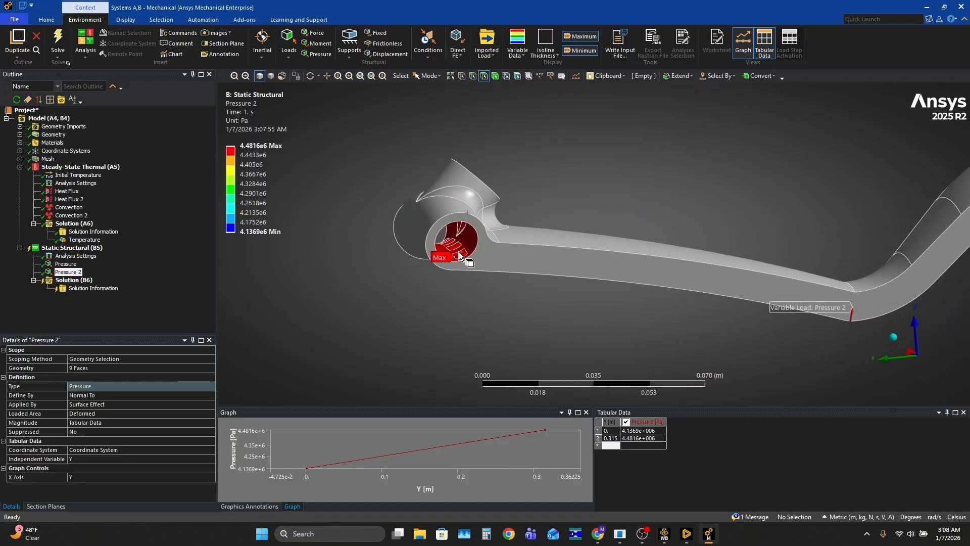
scroll(455, 256, down, 5)
ctrl+middle_drag(925, 185, 667, 281)
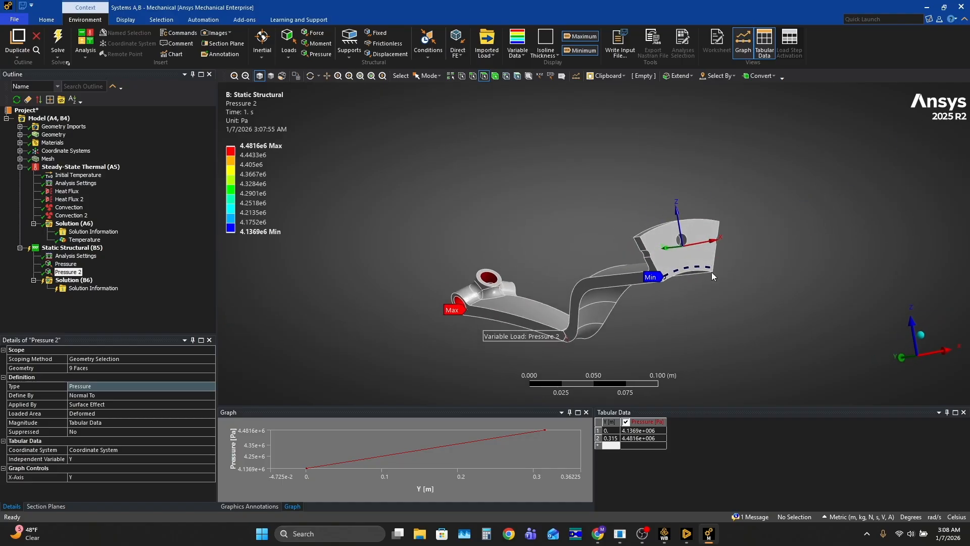
scroll(667, 281, up, 5)
middle_drag(621, 244, 728, 271)
scroll(738, 272, down, 5)
ctrl+middle_drag(503, 279, 738, 288)
middle_drag(637, 283, 617, 289)
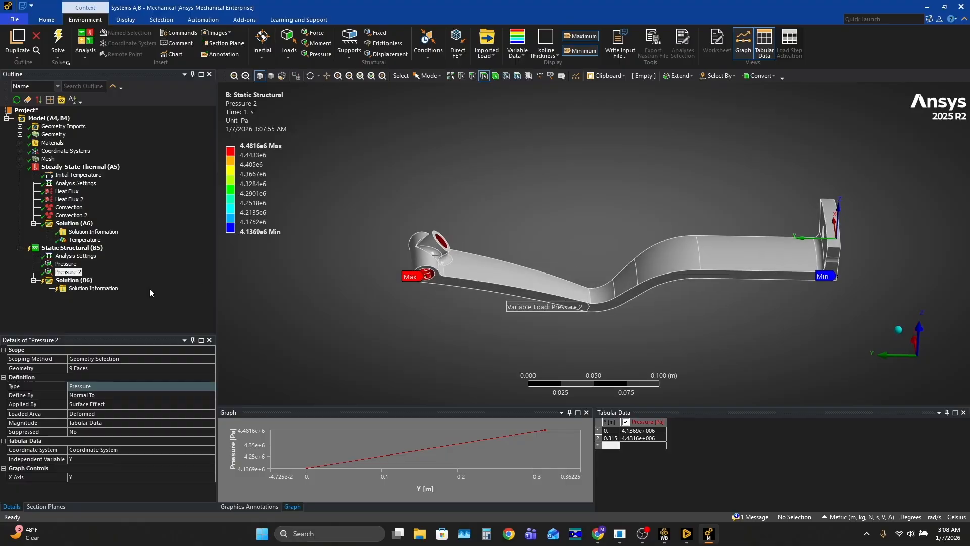
middle_drag(511, 264, 412, 238)
Add a fixed support to the Static Structural analysis on the flange end face around the channel openings.
right_click(71, 248)
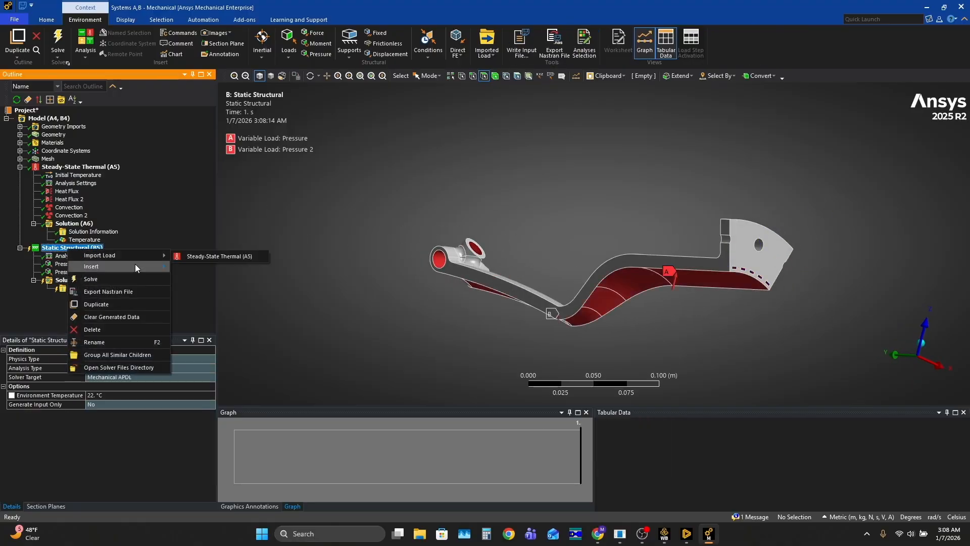
mouse_move(135, 266)
click(250, 259)
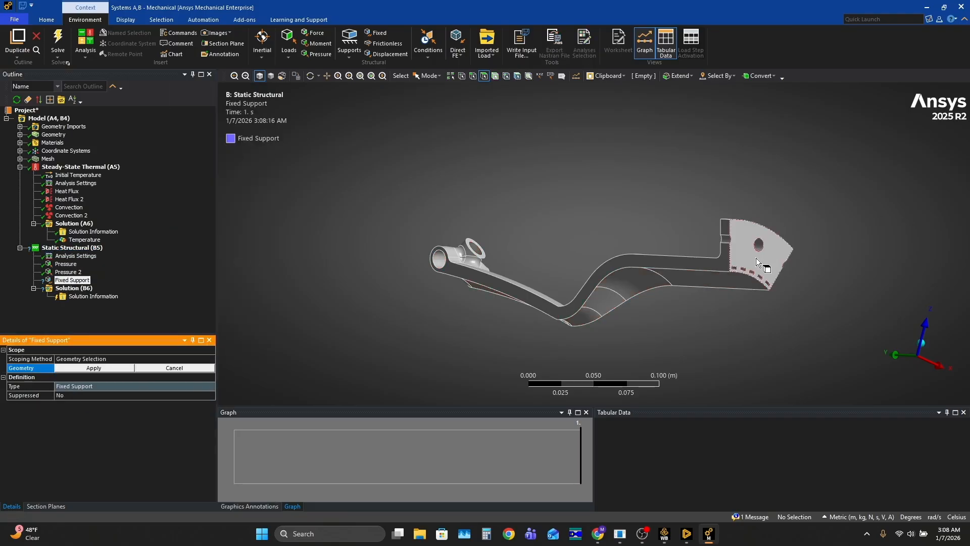
scroll(845, 259, up, 2)
click(845, 259)
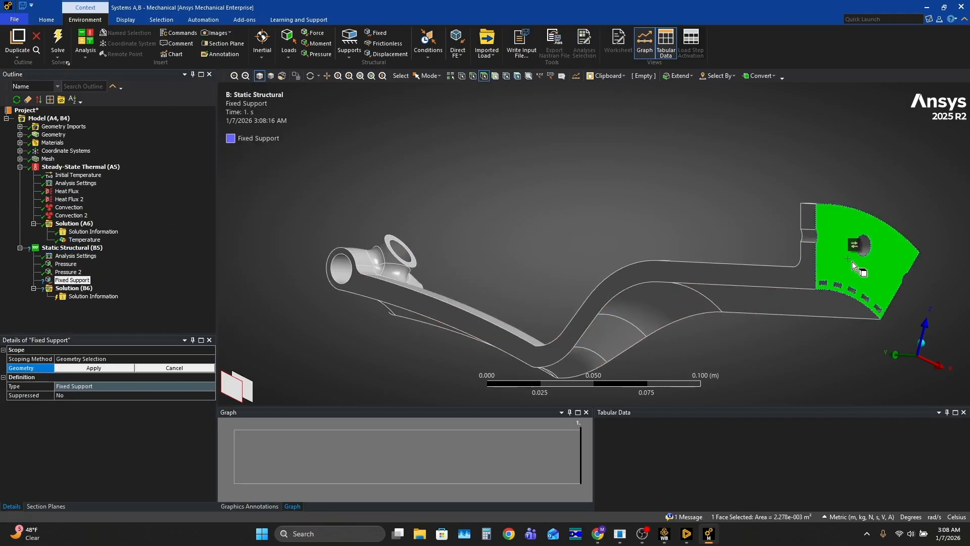
click(91, 371)
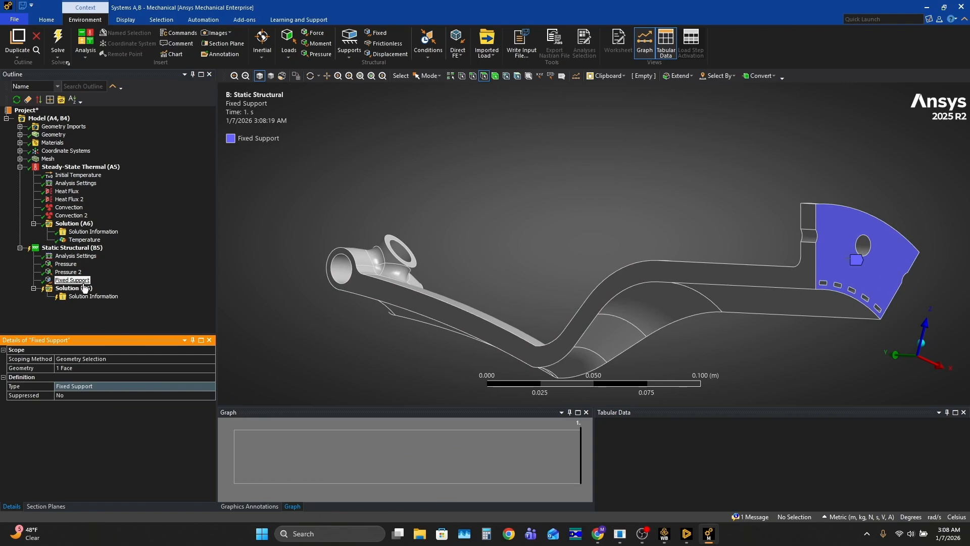
Insert a frictionless support in the Static Structural analysis and select the two cut faces on one side of the wedge.
scroll(860, 265, down, 1)
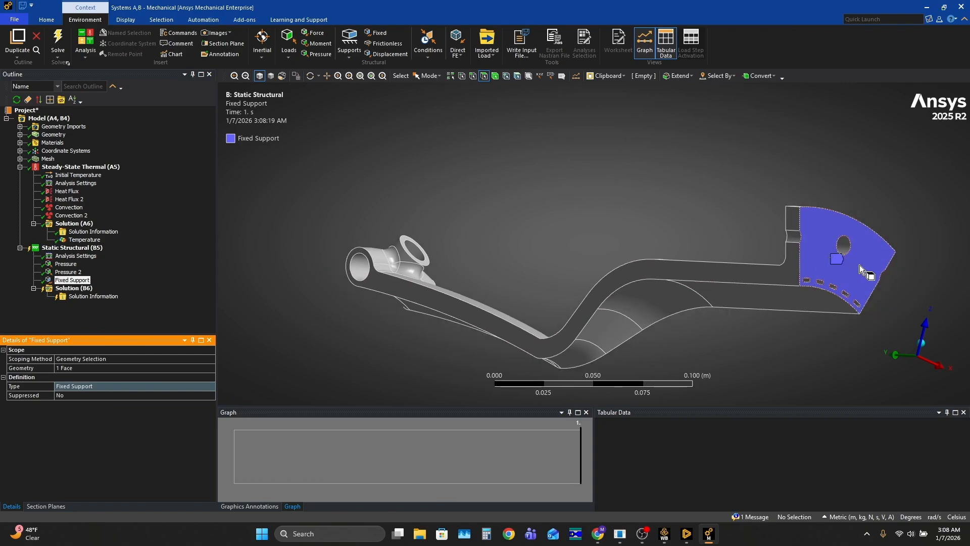
middle_drag(832, 279, 361, 312)
click(76, 248)
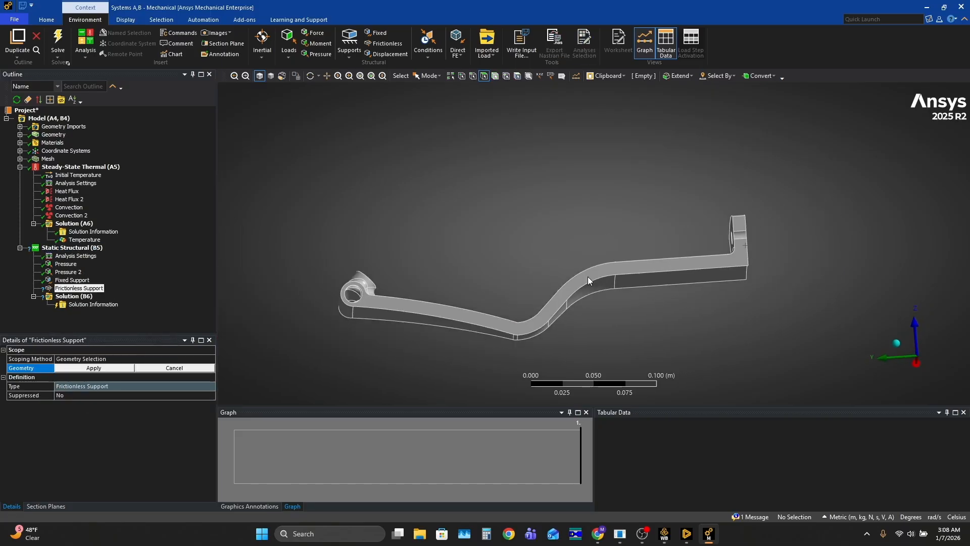
middle_drag(618, 278, 563, 251)
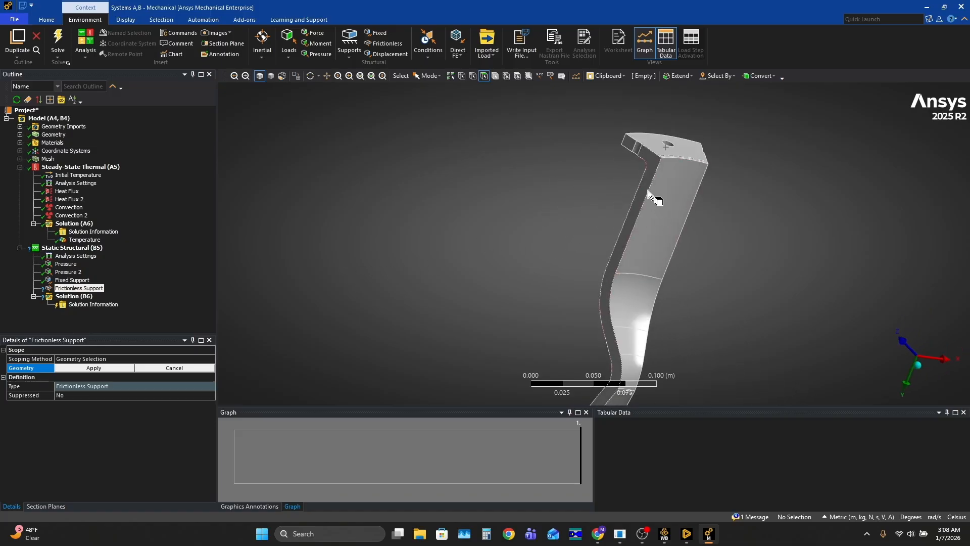
scroll(707, 194, up, 3)
scroll(707, 193, down, 2)
click(560, 190)
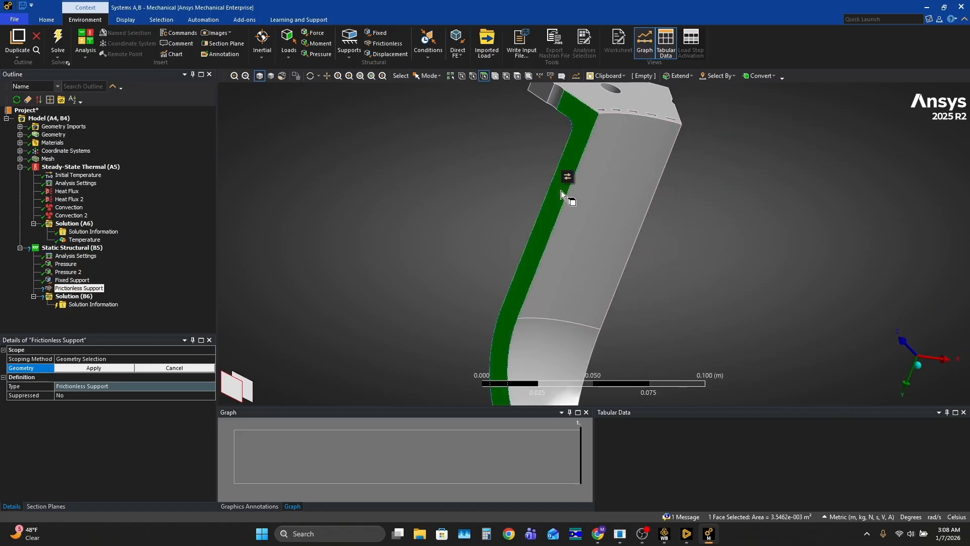
ctrl+click(538, 95)
Add the two cut faces on the wedge's opposite side and apply all four faces to the frictionless support.
scroll(610, 217, down, 2)
middle_drag(611, 216, 393, 177)
ctrl+click(505, 200)
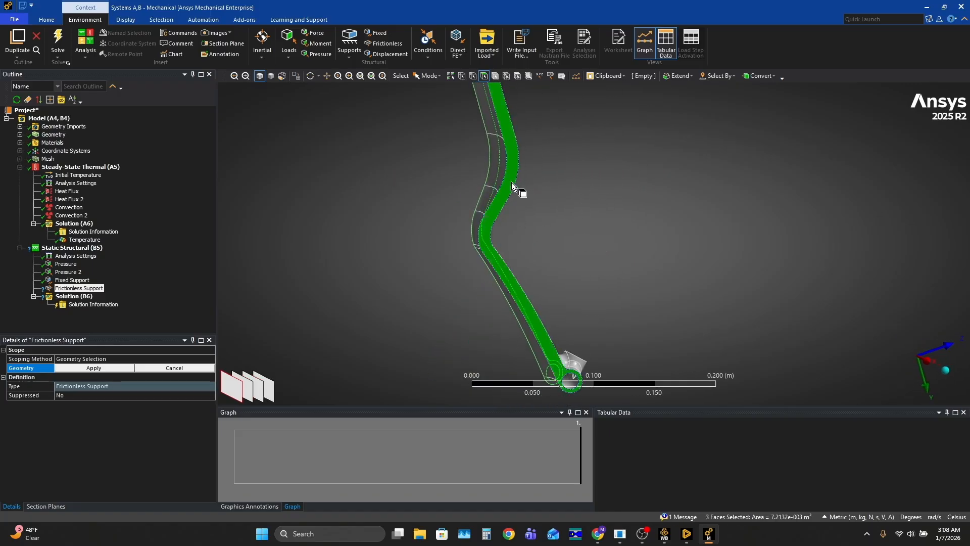
middle_drag(505, 200, 572, 320)
scroll(571, 237, up, 3)
ctrl+click(531, 131)
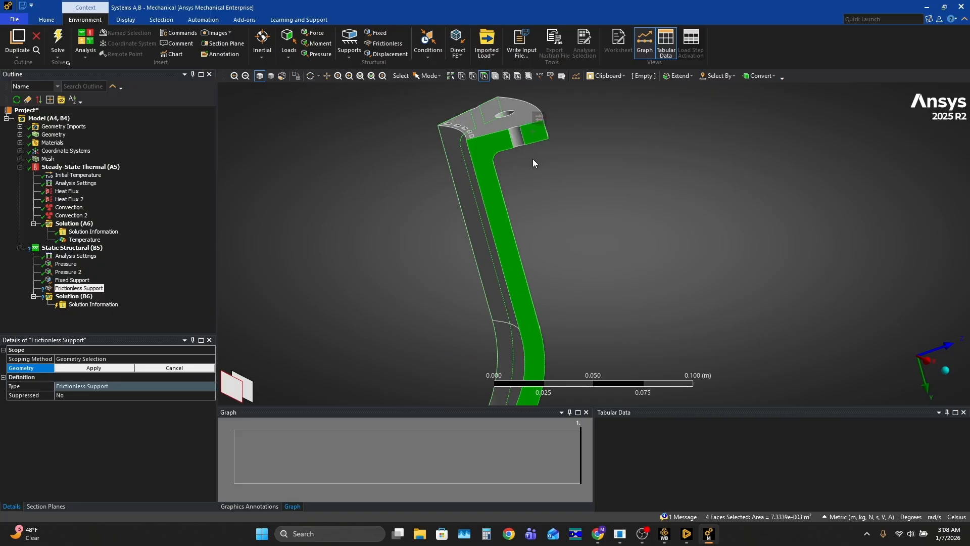
scroll(533, 147, down, 5)
click(91, 368)
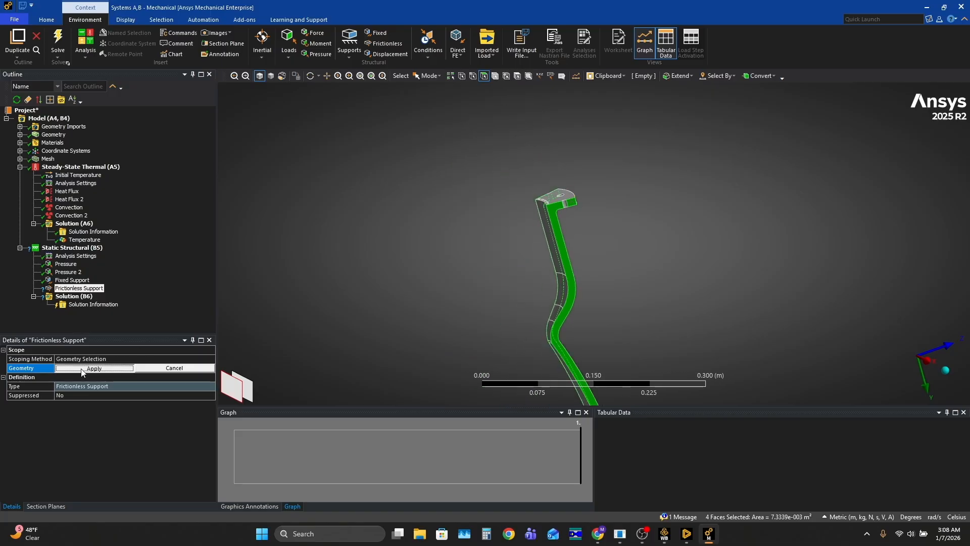
Examine the frictionless support faces, the Pressure 2 load and the full set of Static Structural loads on the model.
middle_drag(498, 243, 479, 222)
scroll(479, 220, up, 3)
middle_drag(422, 195, 471, 192)
middle_drag(601, 198, 542, 190)
scroll(638, 204, down, 3)
middle_drag(638, 204, 657, 217)
click(68, 272)
middle_drag(463, 224, 631, 190)
scroll(524, 148, up, 1)
ctrl+middle_drag(459, 192, 600, 270)
scroll(565, 201, up, 5)
click(72, 248)
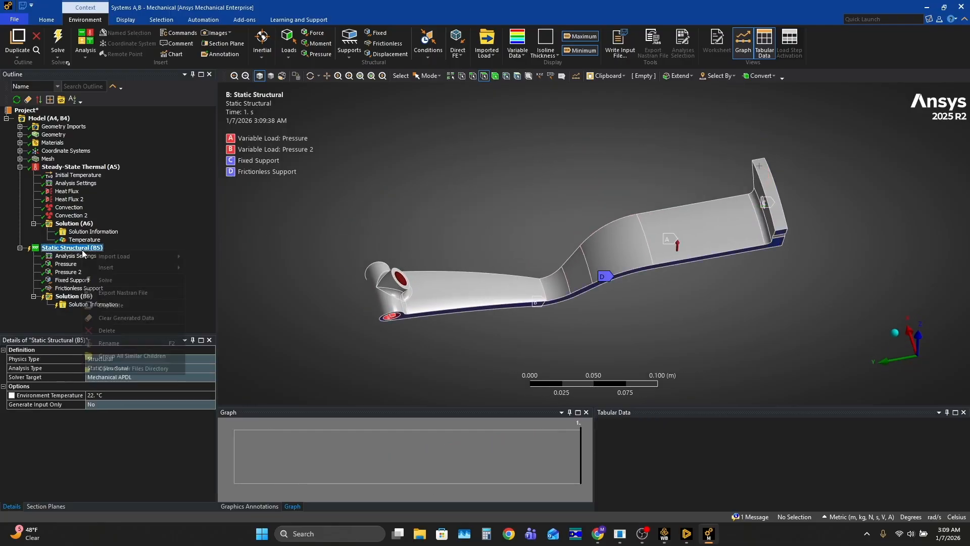
Insert a Total Deformation result in the Static Structural solution.
right_click(66, 296)
mouse_move(126, 302)
mouse_move(239, 301)
click(282, 302)
Insert Equivalent (von-Mises) strain and Equivalent Plastic strain results in the Static Structural solution.
right_click(70, 298)
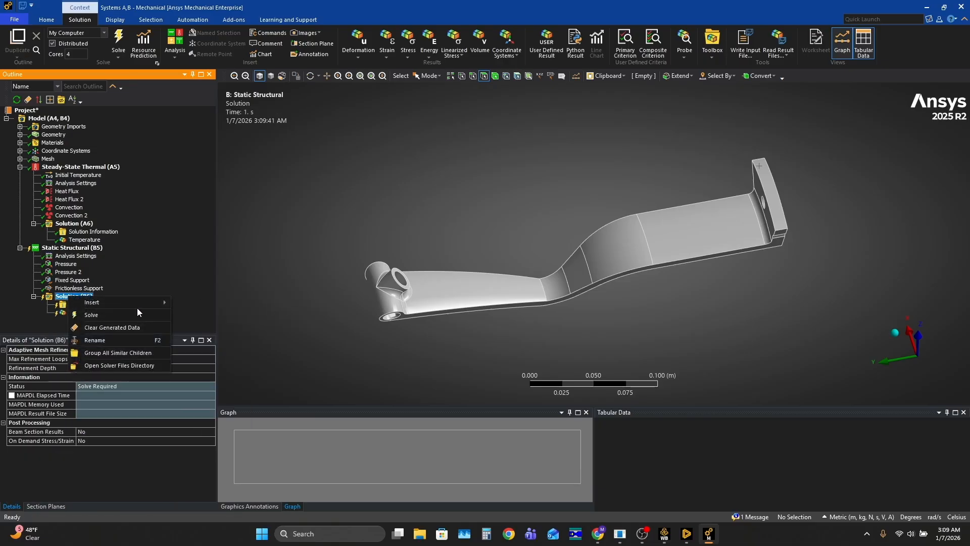
mouse_move(126, 303)
mouse_move(237, 314)
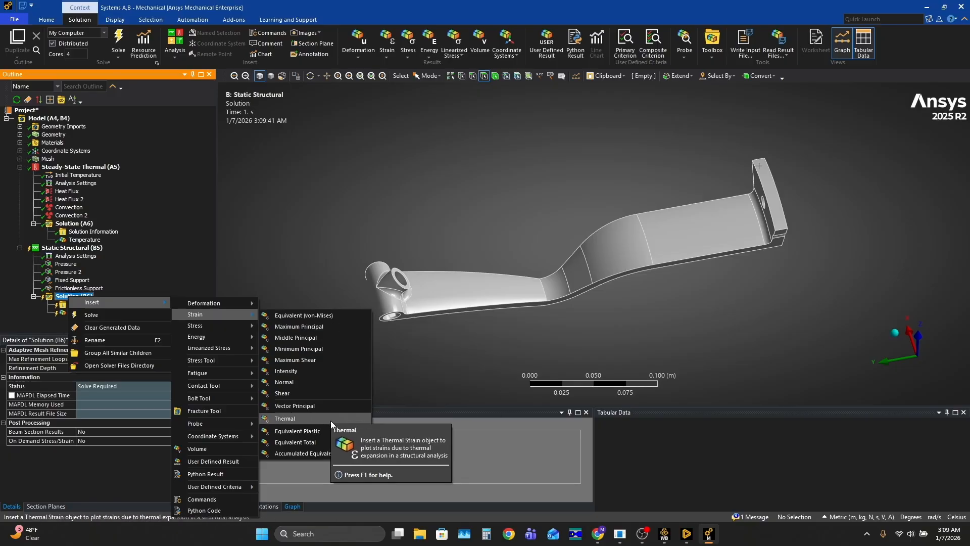
click(308, 316)
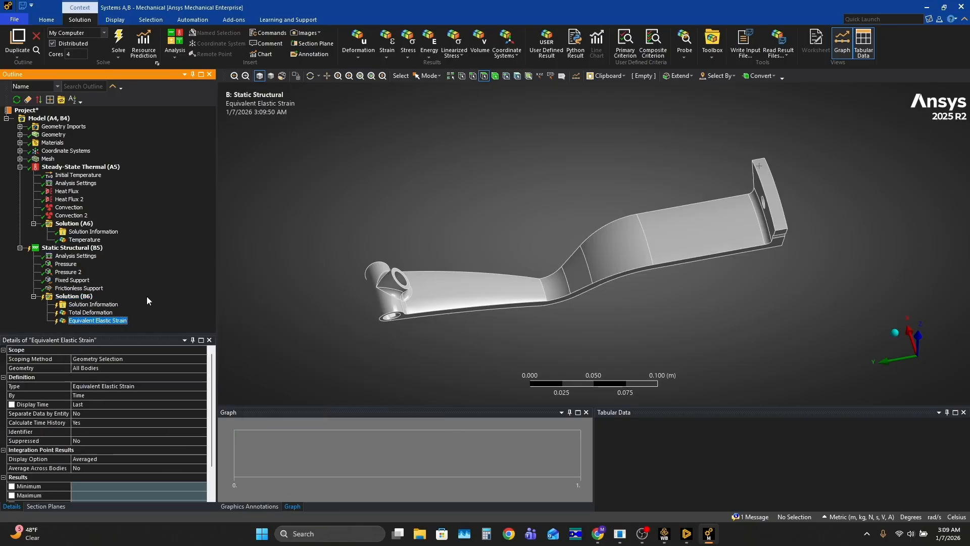
right_click(87, 298)
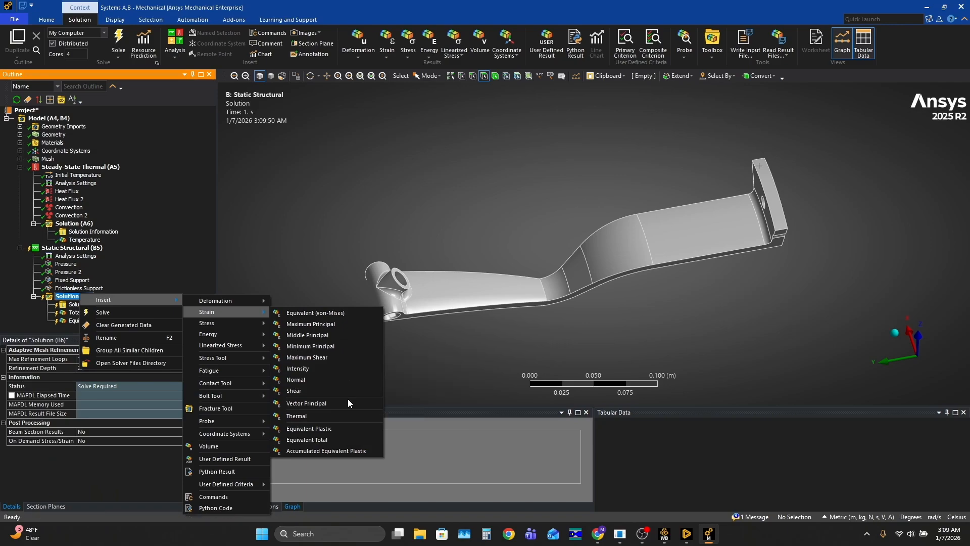
click(339, 428)
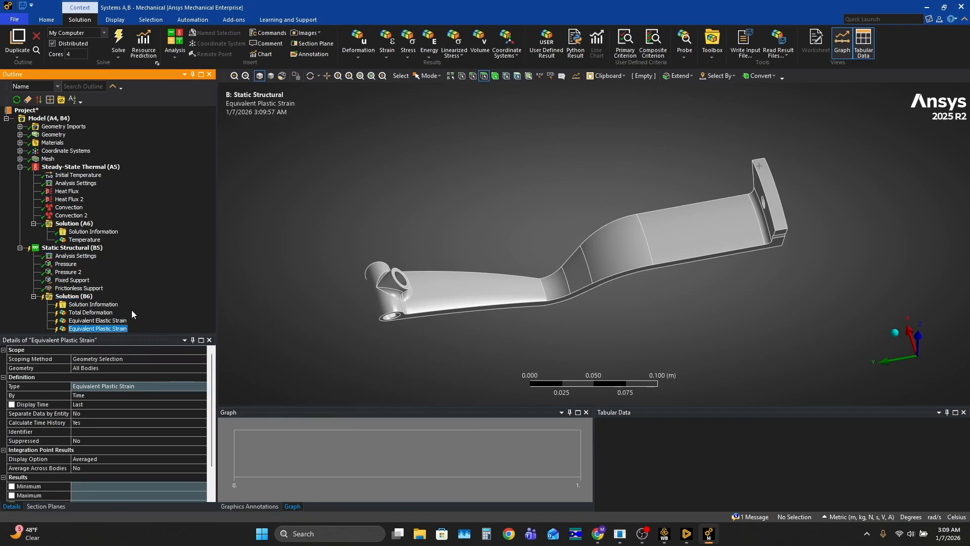
Insert Equivalent (von-Mises) stress and Vector Principal stress results in the Static Structural solution.
right_click(69, 297)
click(57, 305)
right_click(64, 297)
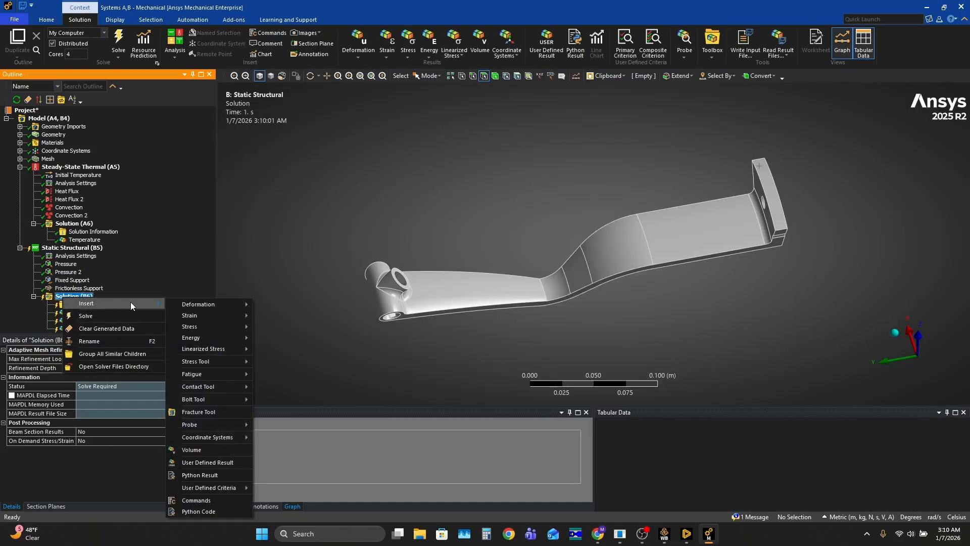
click(277, 326)
click(77, 291)
right_click(77, 293)
mouse_move(117, 297)
mouse_move(226, 321)
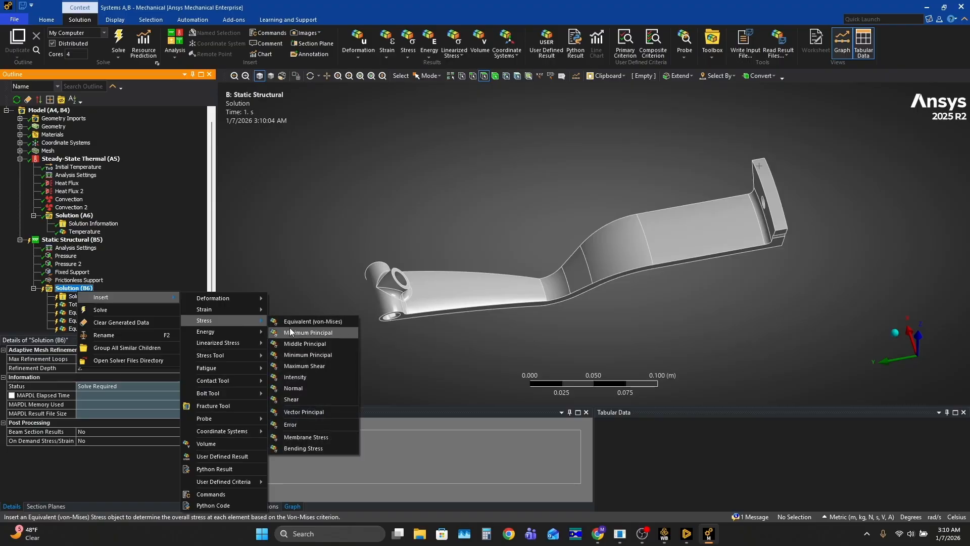
click(325, 412)
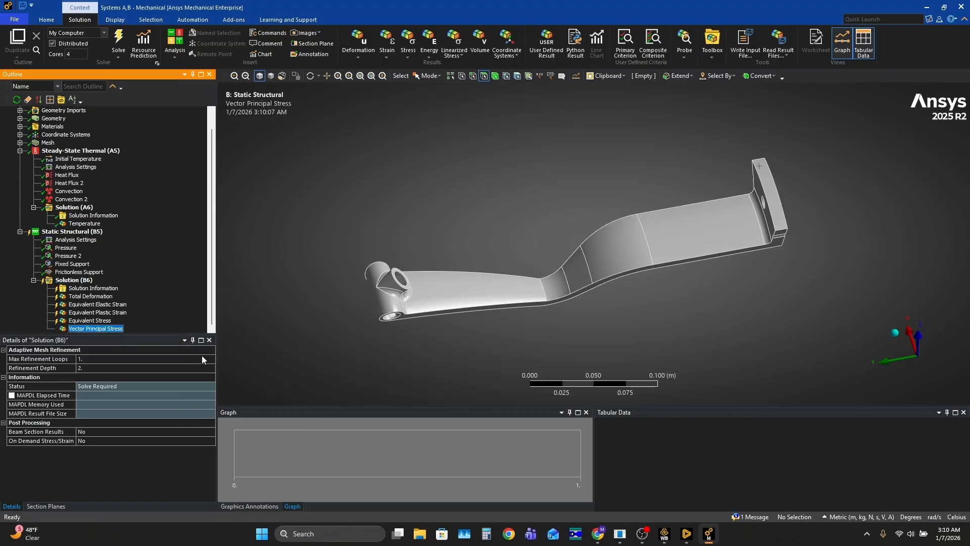
Insert a structural Error result from the stress results in the Static Structural solution.
right_click(75, 281)
mouse_move(125, 288)
mouse_move(220, 313)
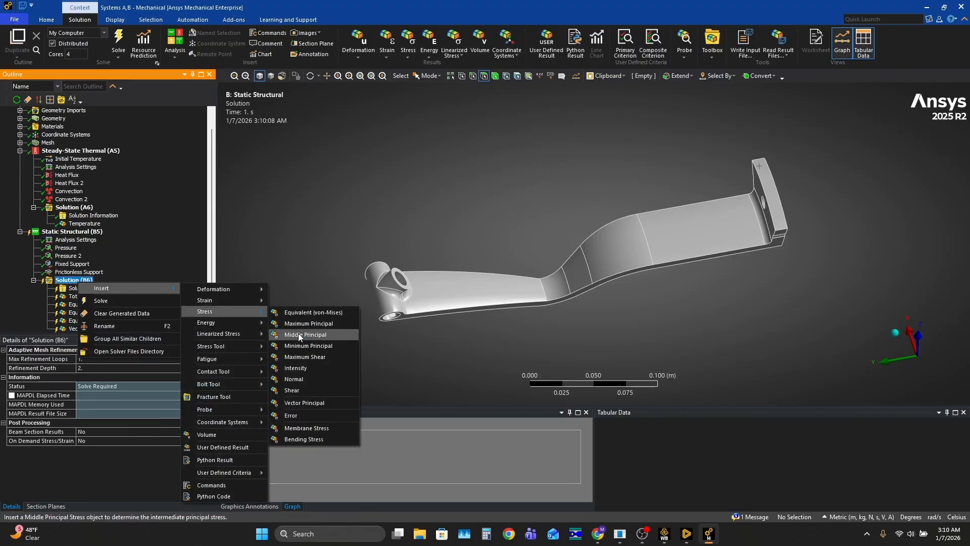
click(308, 414)
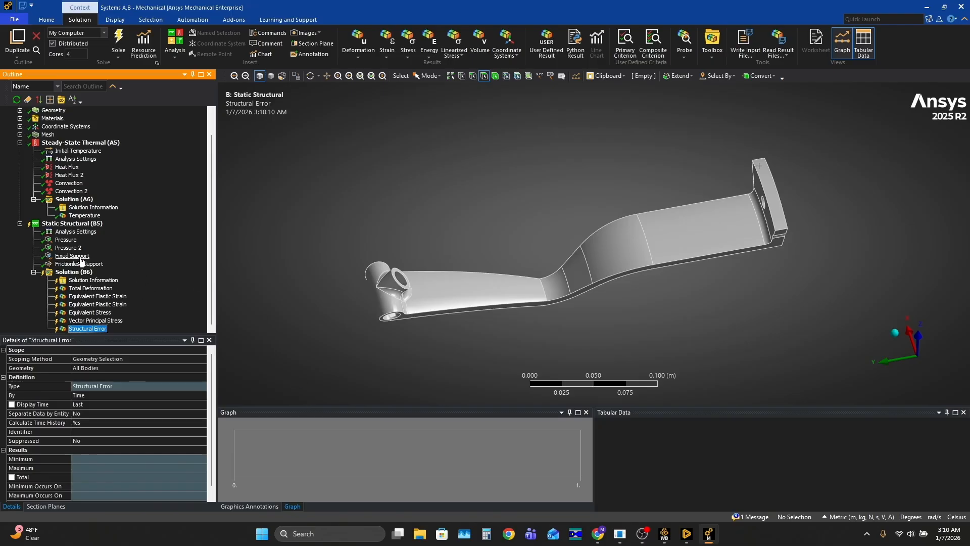
Check which thermal analysis is available for load import into the Static Structural analysis.
right_click(61, 226)
mouse_move(116, 228)
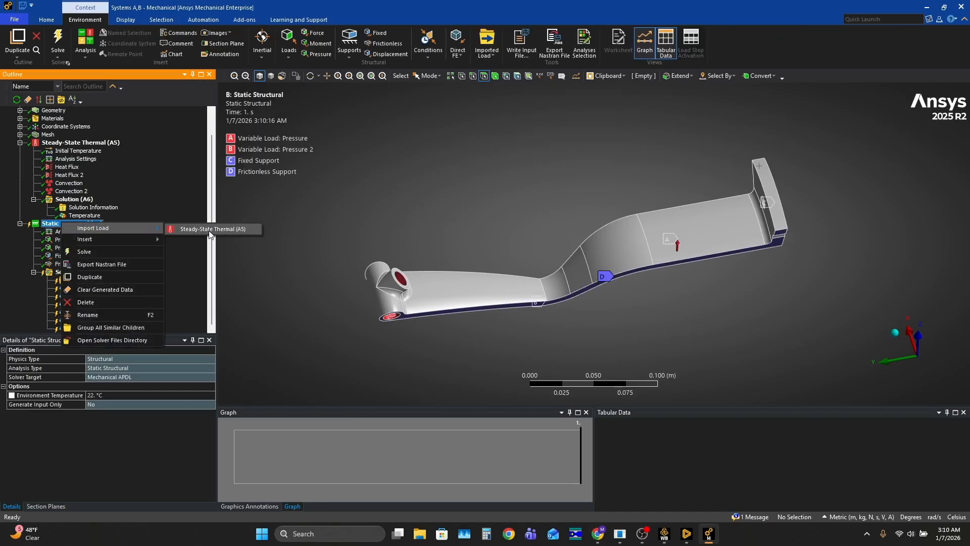
click(279, 259)
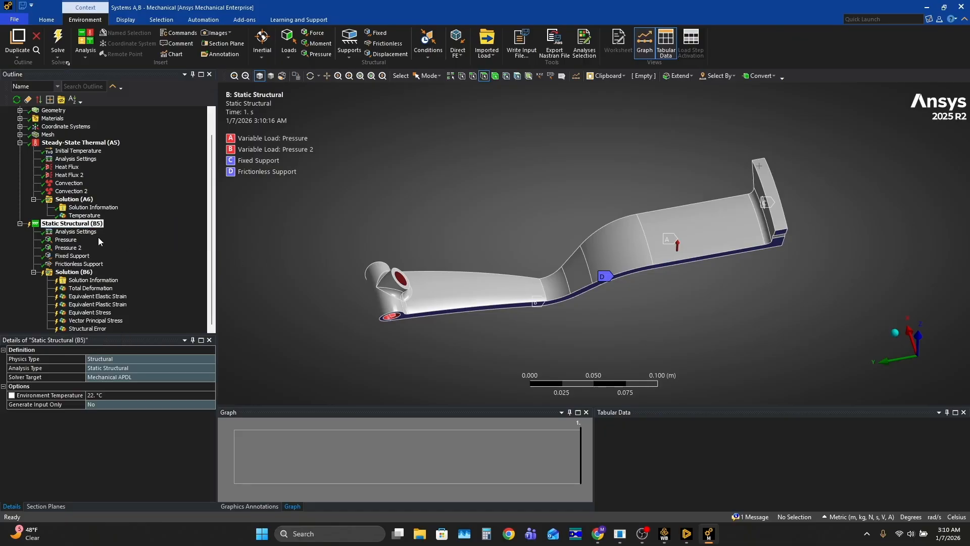
middle_drag(341, 248, 371, 227)
right_click(75, 271)
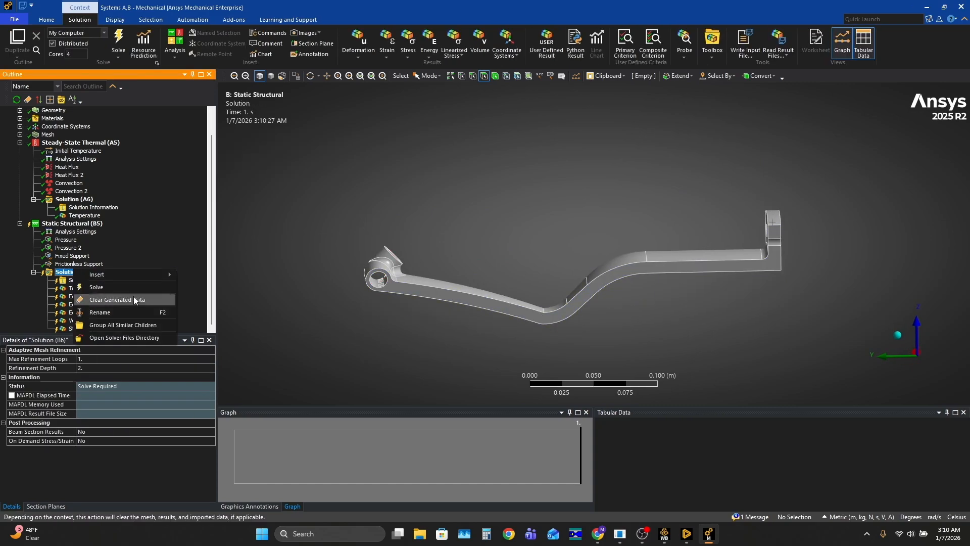
key(Escape)
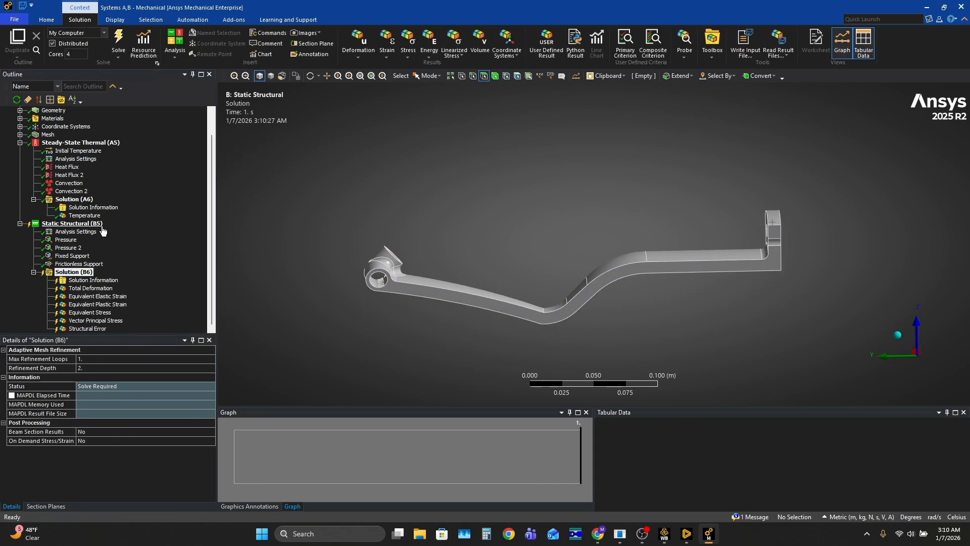
click(51, 223)
right_click(45, 226)
mouse_move(68, 228)
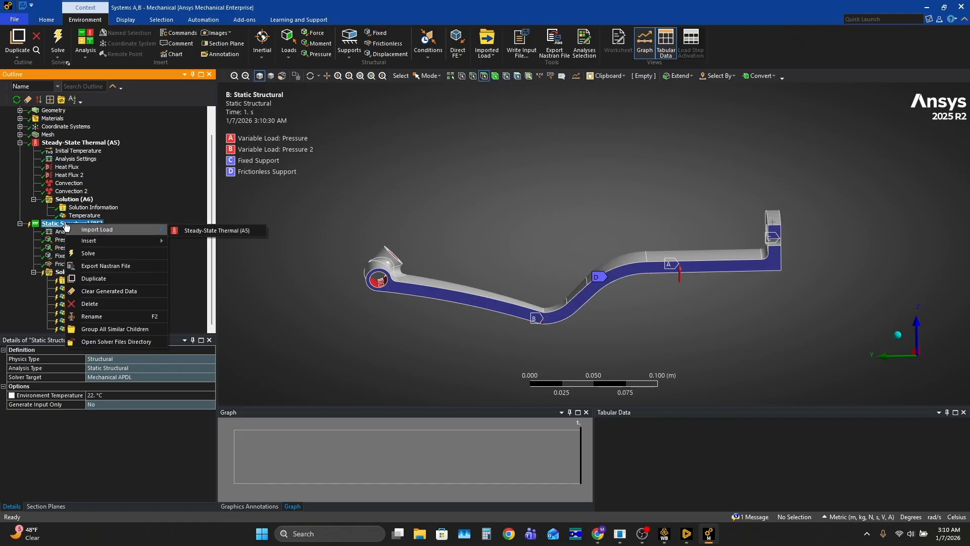
key(Escape)
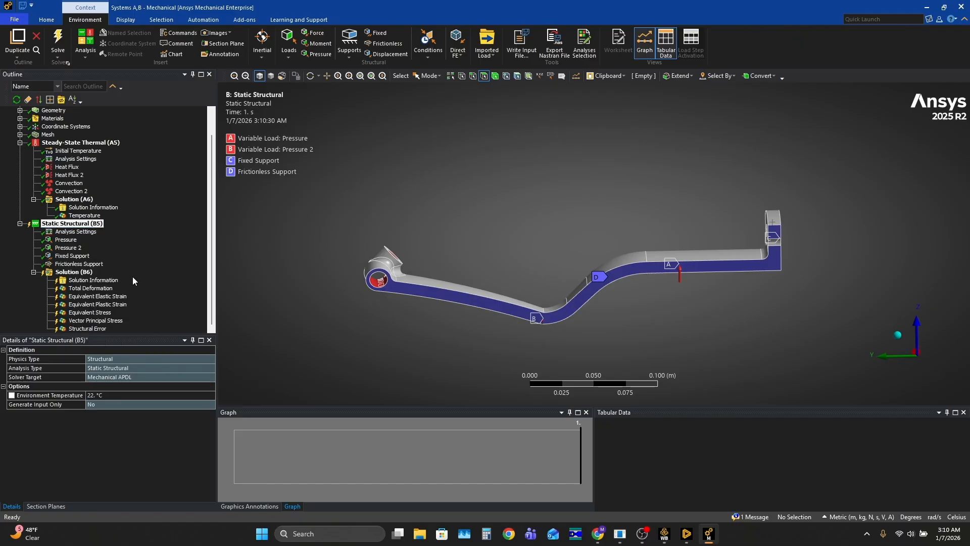
Solve the Static Structural analysis and set its Solution Output to Force Convergence.
right_click(74, 271)
click(117, 290)
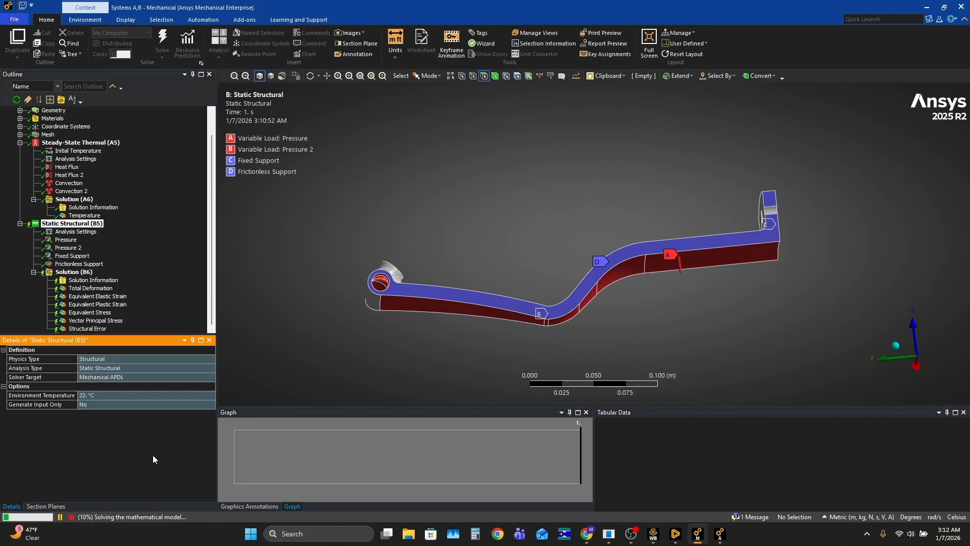
click(106, 281)
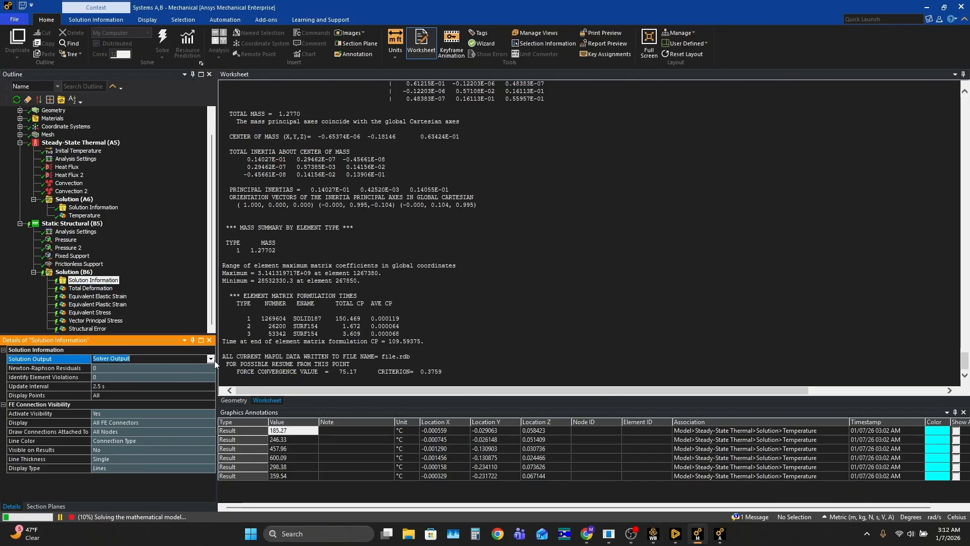
click(211, 359)
click(129, 380)
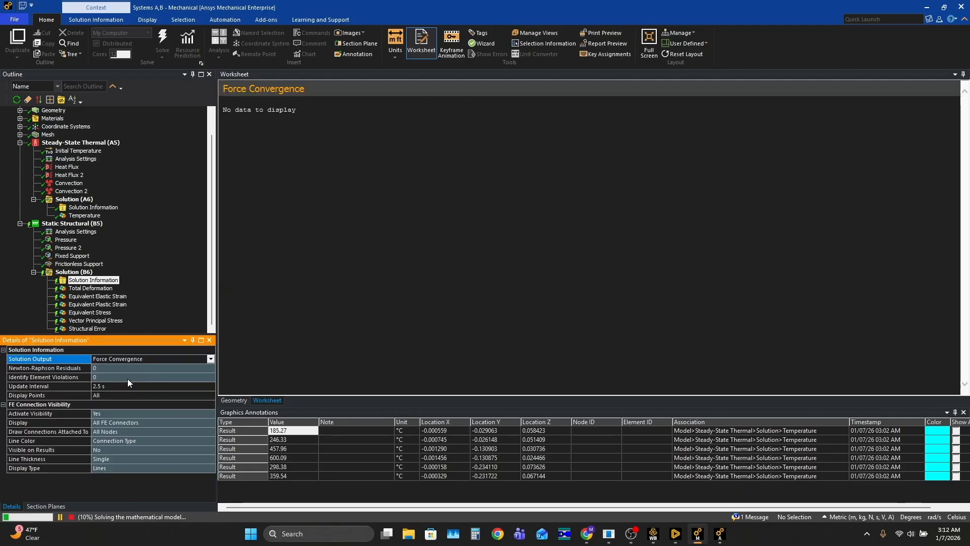
click(727, 341)
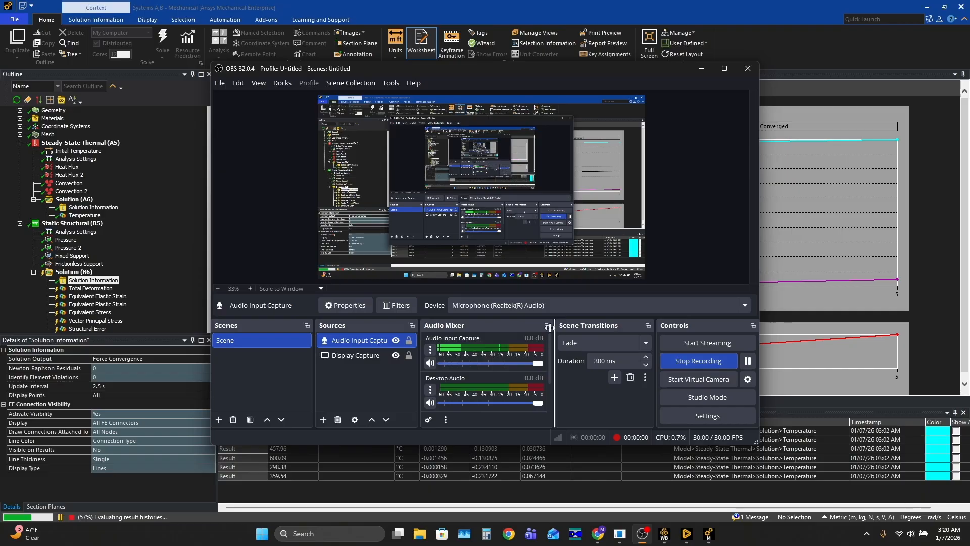
click(150, 207)
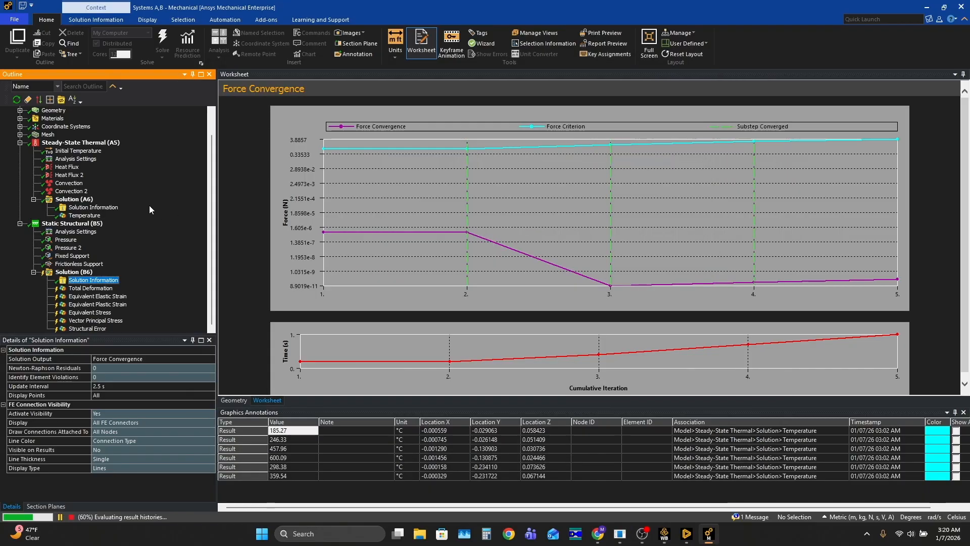
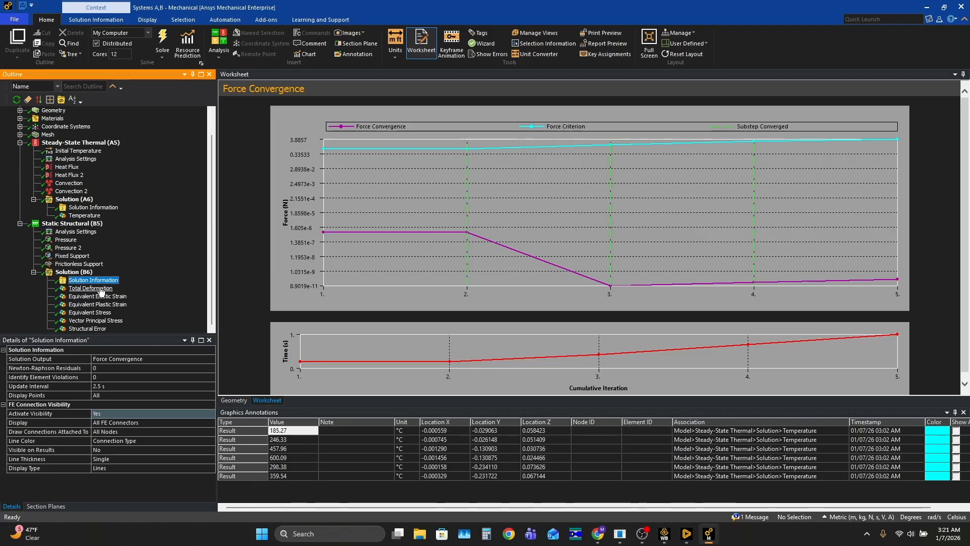
Display the Total Deformation result at 1.0 (True Scale) and view it from below the hot wall.
click(91, 288)
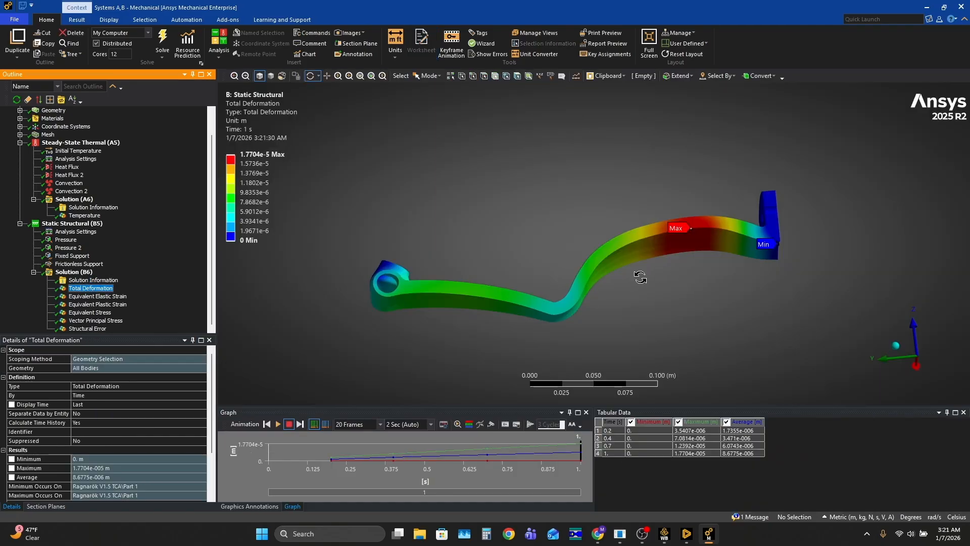
drag(717, 268, 677, 283)
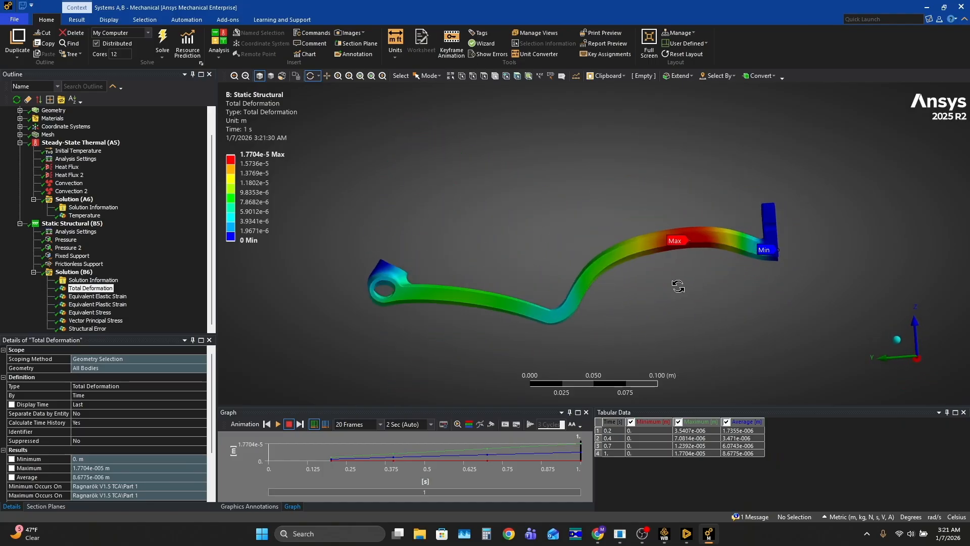
click(76, 19)
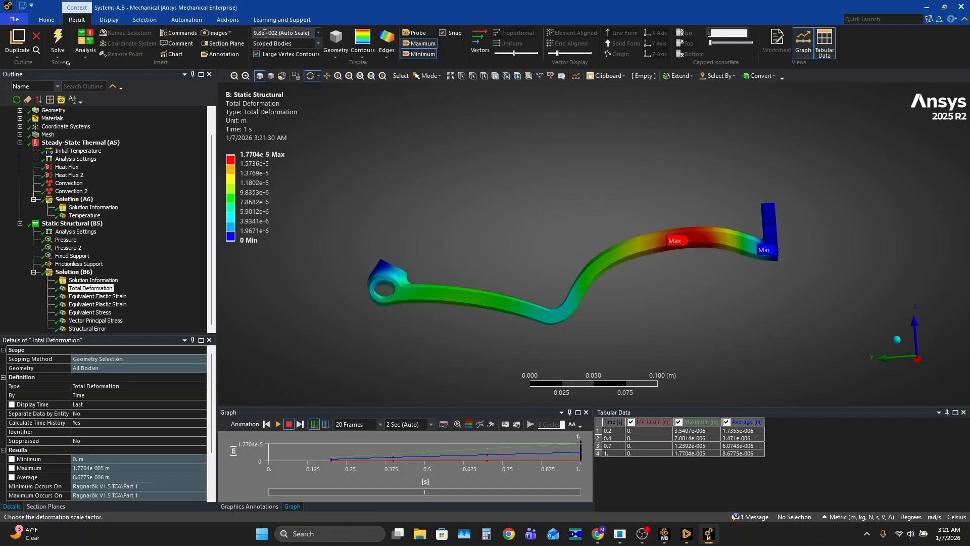
click(318, 33)
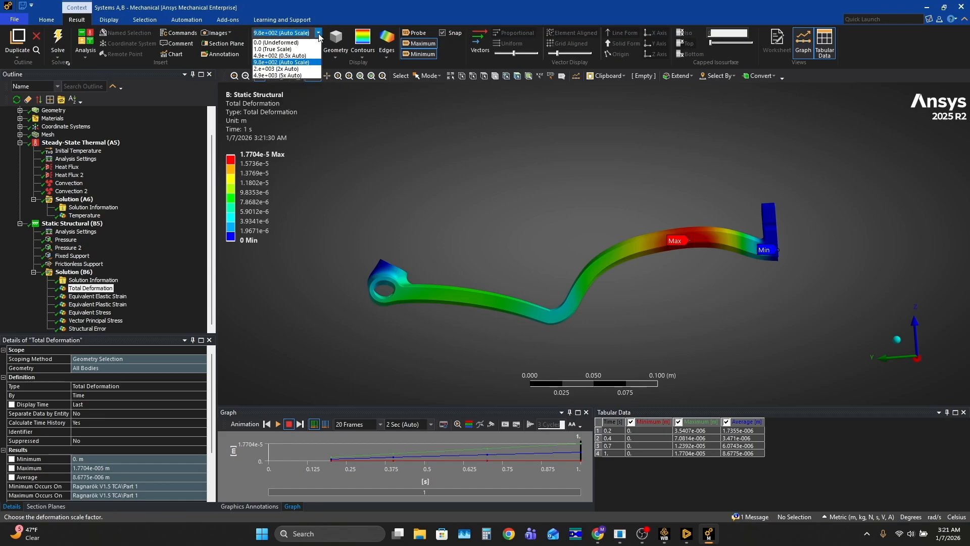
click(274, 49)
middle_drag(470, 152, 580, 346)
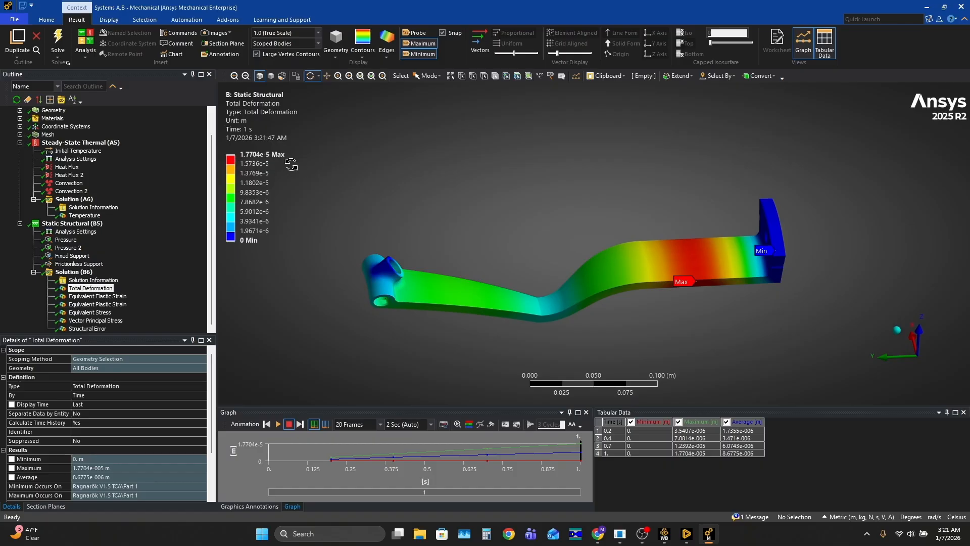
Inspect the Total Deformation result from several angles and review the Equivalent Elastic Strain and Equivalent Plastic Strain results.
drag(680, 326, 736, 281)
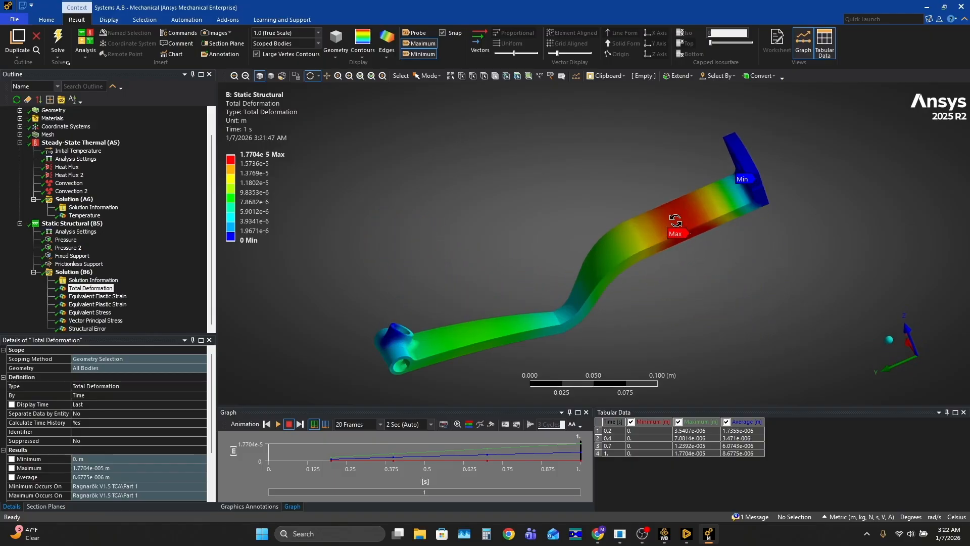
drag(689, 222, 493, 326)
click(98, 298)
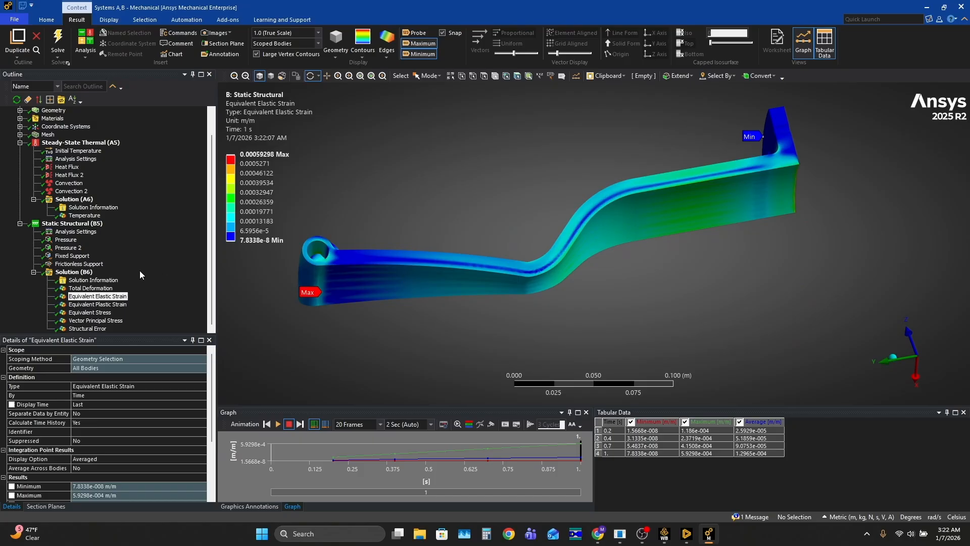
click(97, 304)
drag(485, 264, 564, 273)
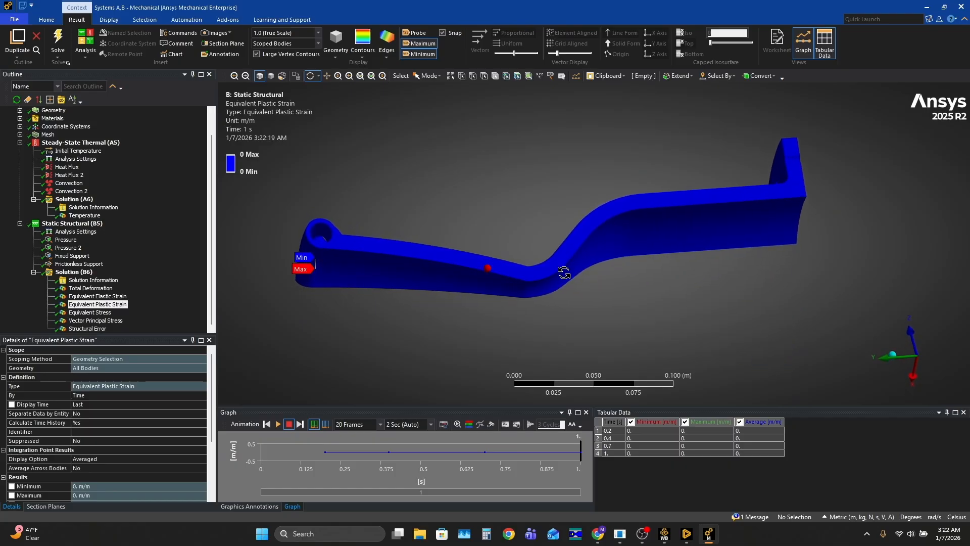
Display the Equivalent Stress result and change the unit system to U.S. Customary (in, lbm, lbf, °F, s, V, A).
click(90, 312)
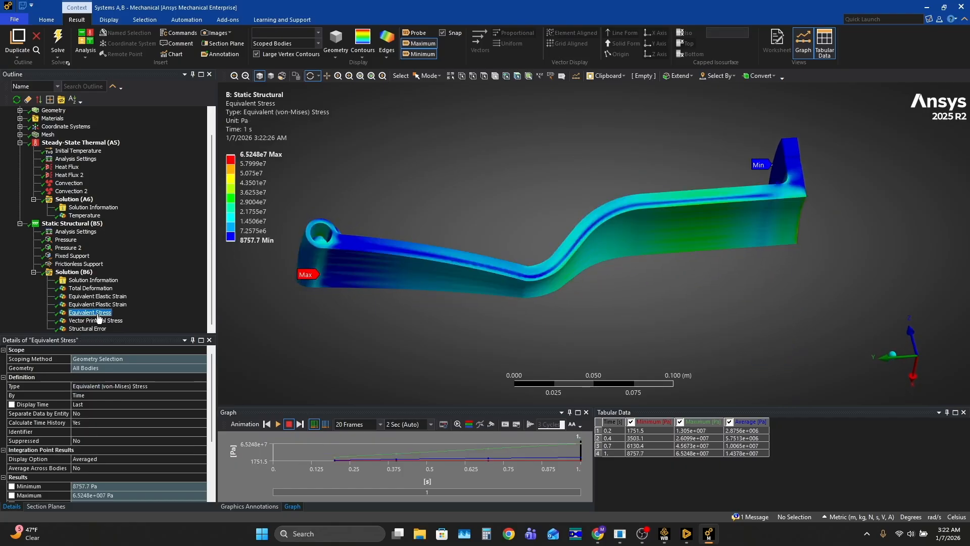
drag(592, 267, 682, 277)
click(850, 517)
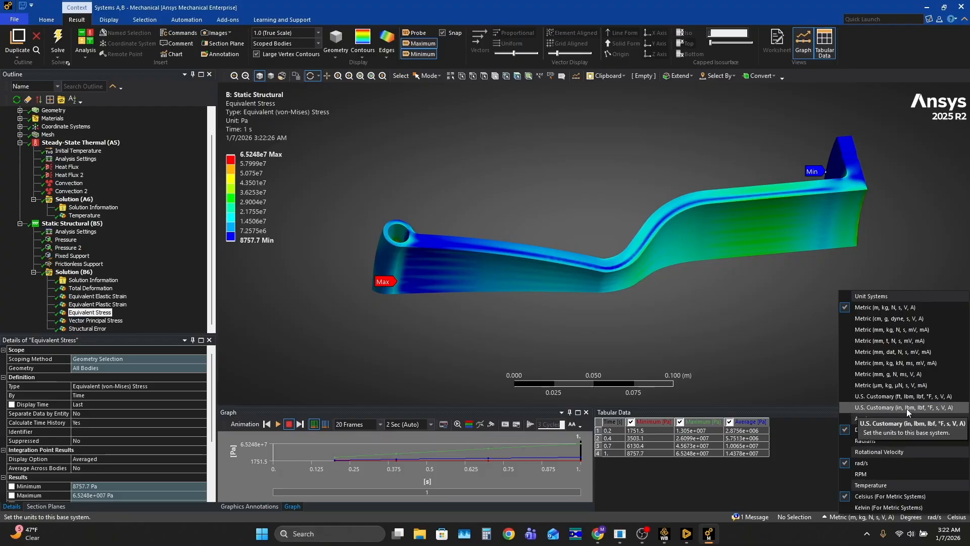
click(895, 408)
Examine the equivalent stress distribution around the flange, the cooling channel openings and along the hot wall.
drag(668, 270, 508, 171)
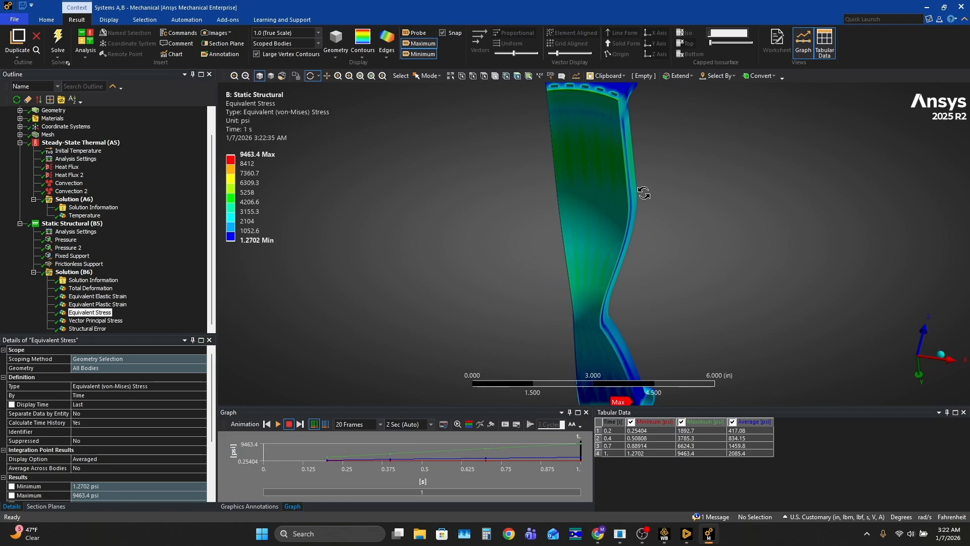
mouse_move(604, 177)
mouse_down()
mouse_move(686, 266)
mouse_move(605, 205)
mouse_move(593, 234)
mouse_move(601, 175)
mouse_up()
scroll(634, 212, up, 7)
scroll(594, 182, down, 6)
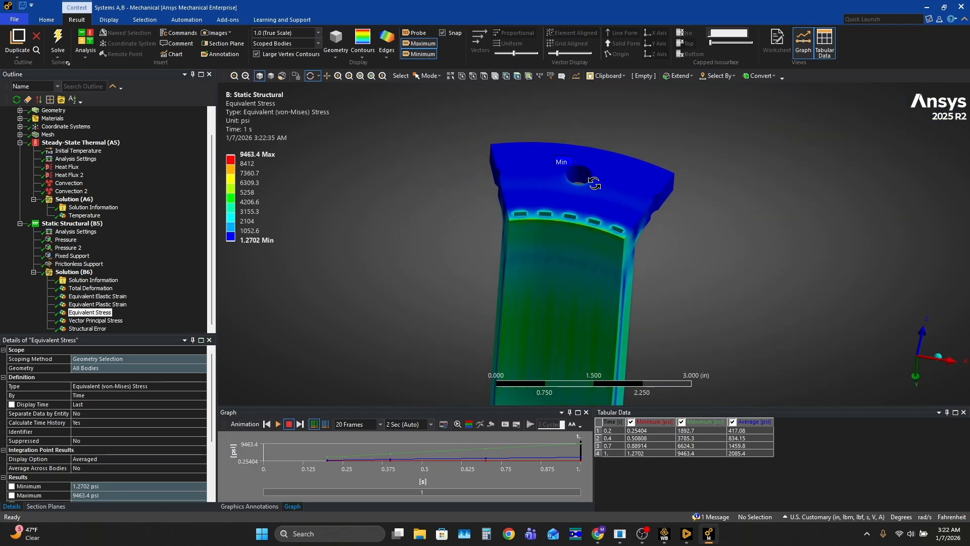
ctrl+middle_drag(593, 182, 581, 56)
scroll(582, 56, up, 1)
drag(592, 133, 729, 123)
ctrl+middle_drag(608, 138, 793, 243)
scroll(645, 188, down, 2)
drag(645, 188, 641, 220)
Hide the maximum and minimum labels on the Equivalent Stress plot.
click(77, 20)
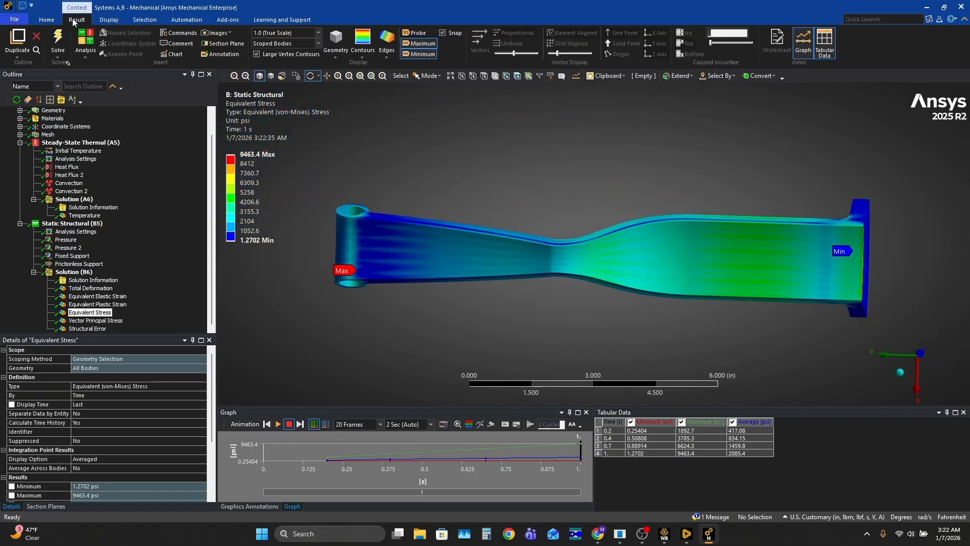
click(418, 45)
click(418, 55)
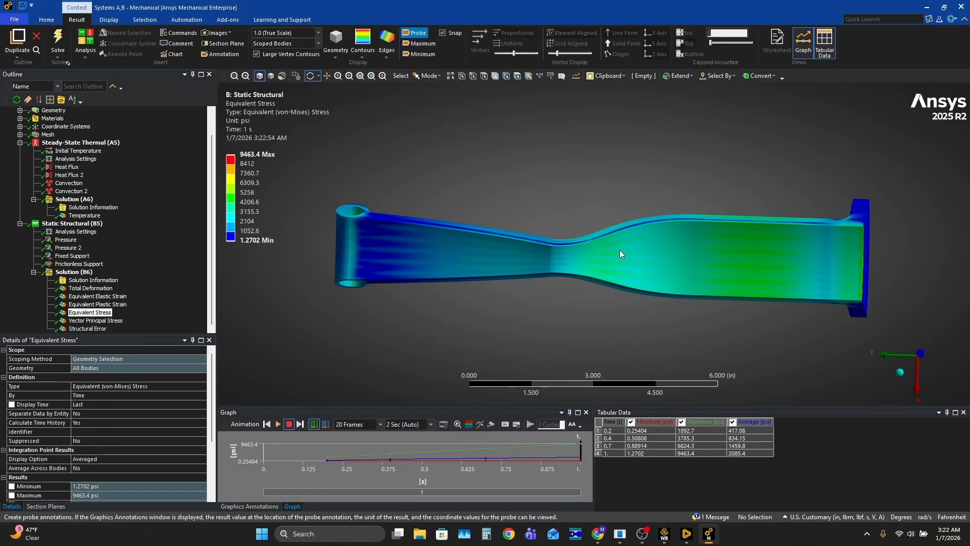
Probe the equivalent stress on the hot wall at mid-chamber, the flange end, the throat and the nozzle exit, and on the manifold tube.
middle_drag(649, 239, 635, 264)
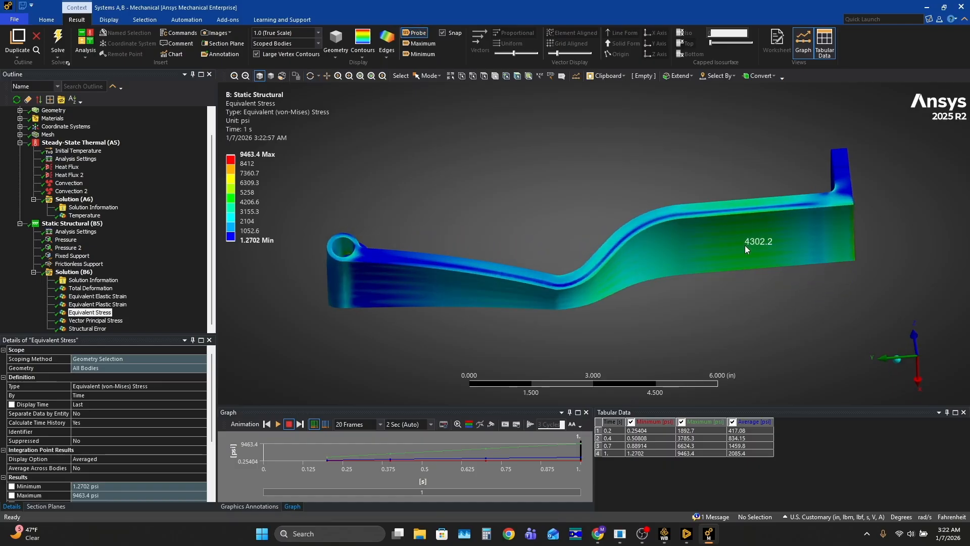
click(748, 236)
click(845, 228)
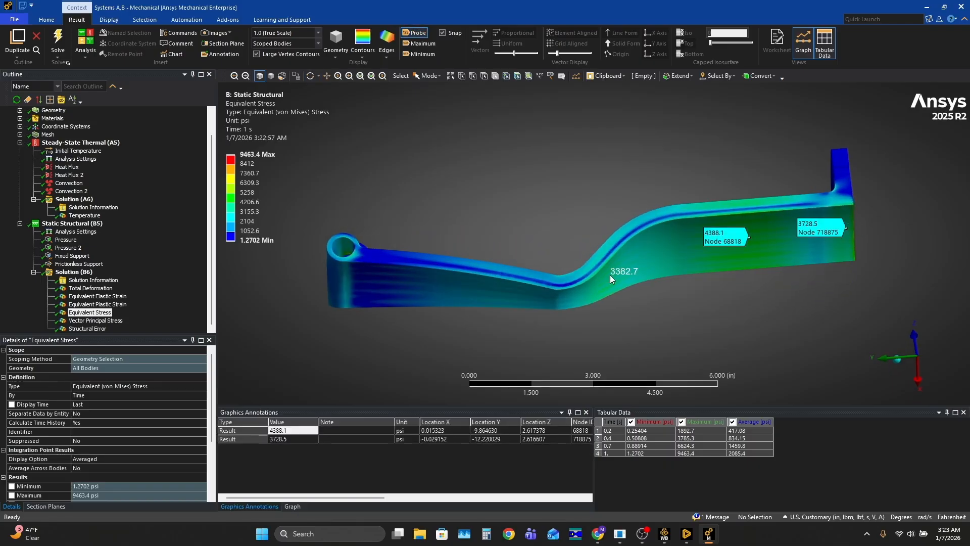
middle_drag(661, 269, 579, 286)
click(569, 296)
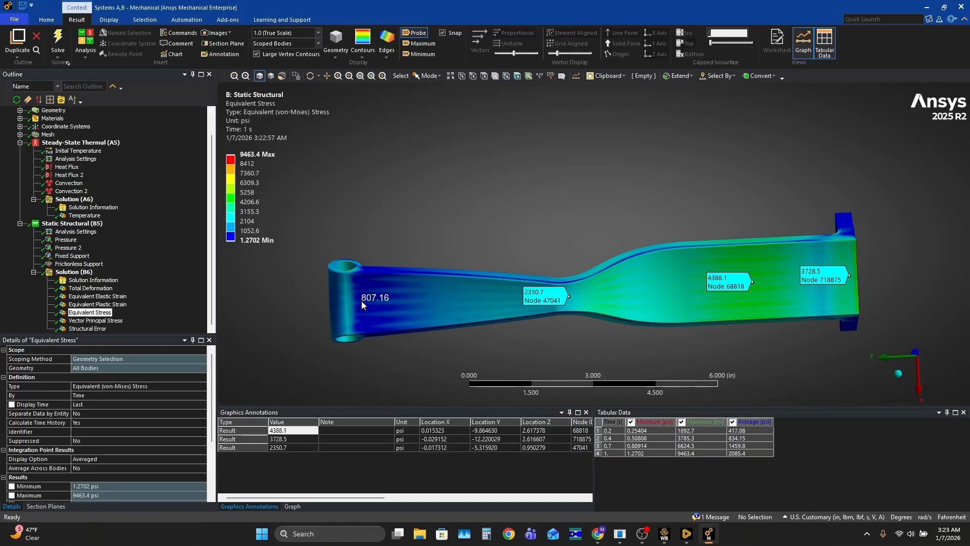
click(361, 301)
middle_drag(361, 301, 383, 328)
click(340, 263)
Examine the stress concentrations at the cooling channel openings inside the manifold tube.
scroll(339, 268, up, 3)
middle_drag(435, 240, 592, 208)
scroll(473, 287, up, 4)
scroll(474, 283, up, 1)
scroll(473, 283, up, 2)
middle_drag(541, 231, 461, 253)
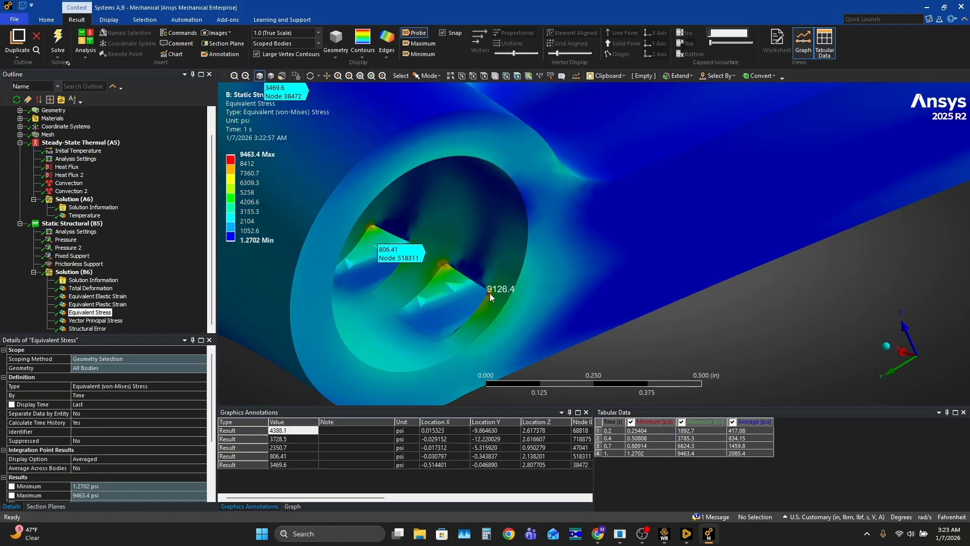
middle_drag(486, 293, 415, 284)
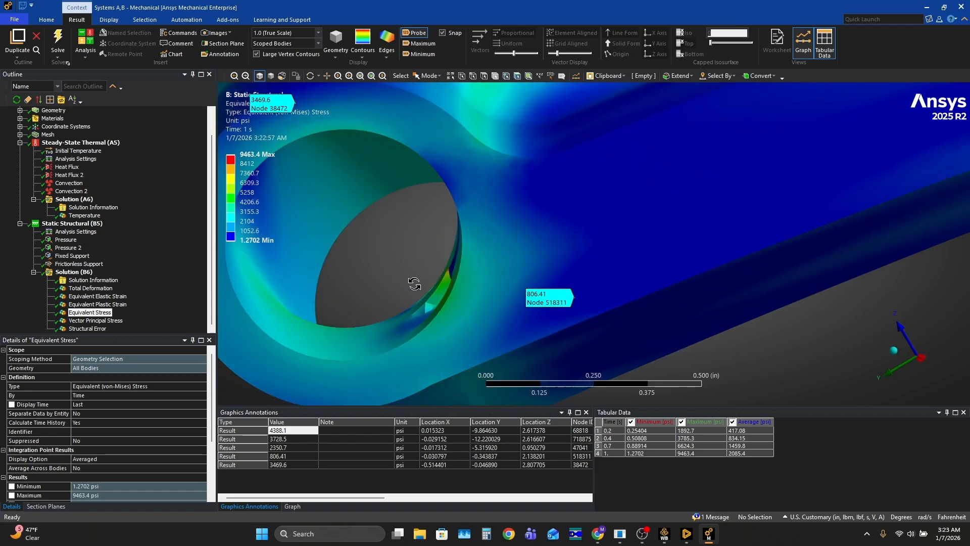
scroll(327, 269, down, 8)
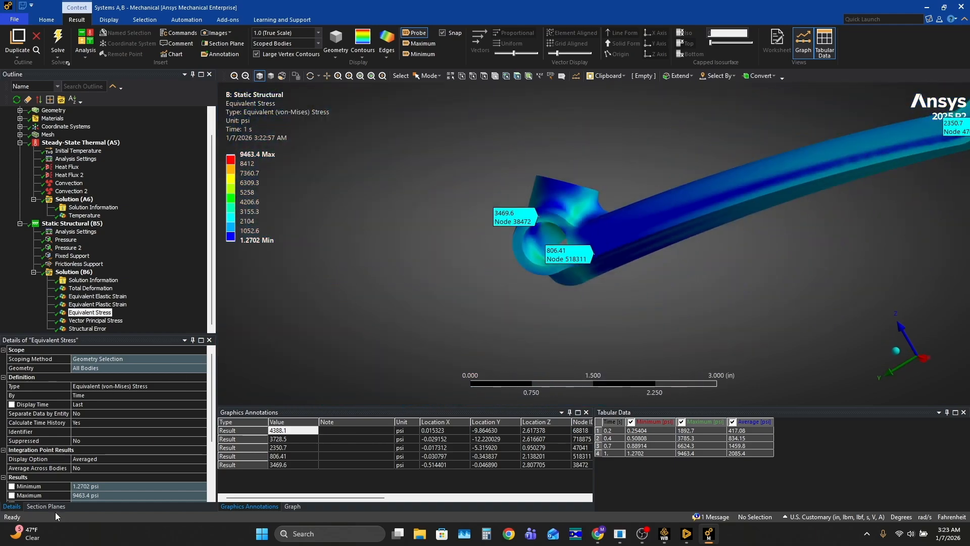
Enable Section Plane1 to cut through the chamber and show the internal equivalent stress along its wall.
click(52, 505)
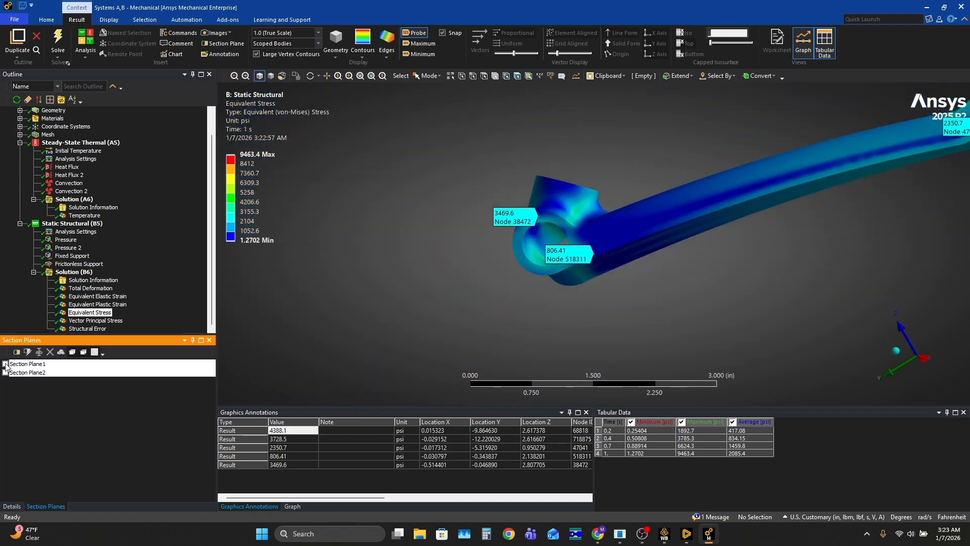
middle_drag(252, 251, 338, 254)
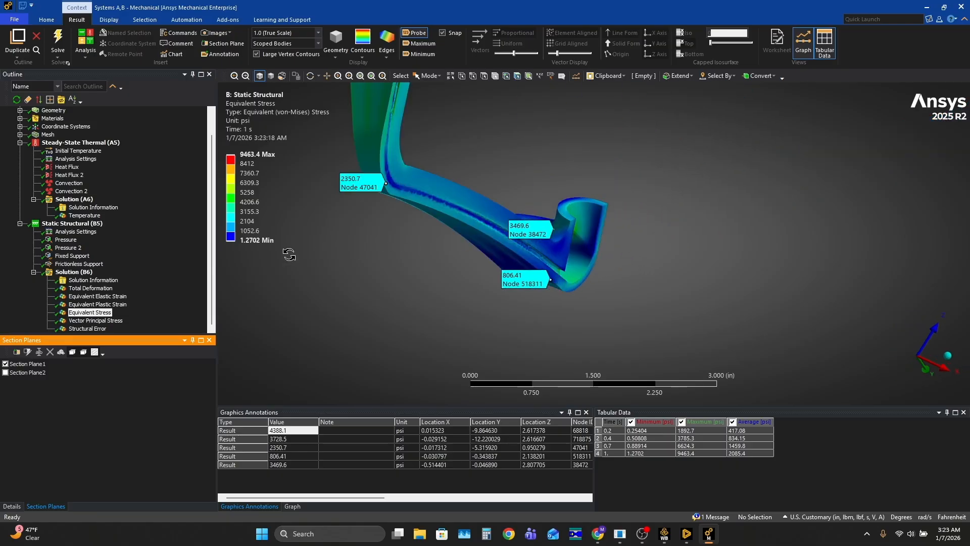
ctrl+middle_drag(491, 261, 868, 287)
middle_drag(483, 225, 630, 357)
scroll(430, 184, down, 1)
ctrl+middle_drag(430, 184, 503, 177)
middle_drag(540, 234, 419, 204)
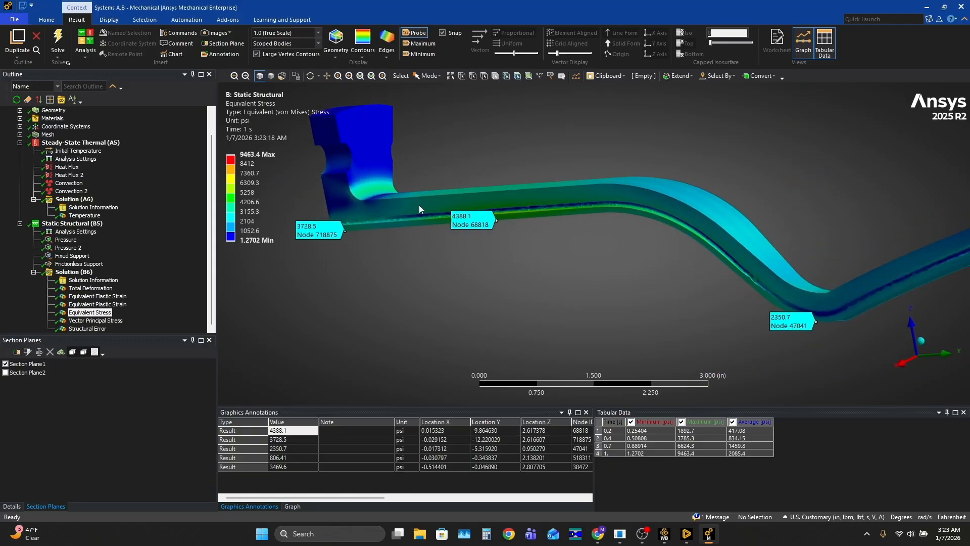
Probe the equivalent stress at the flange fillet, on the chamber's outer wall and at two points on the sectioned chamber wall.
click(368, 189)
middle_drag(370, 193, 589, 200)
scroll(589, 201, down, 3)
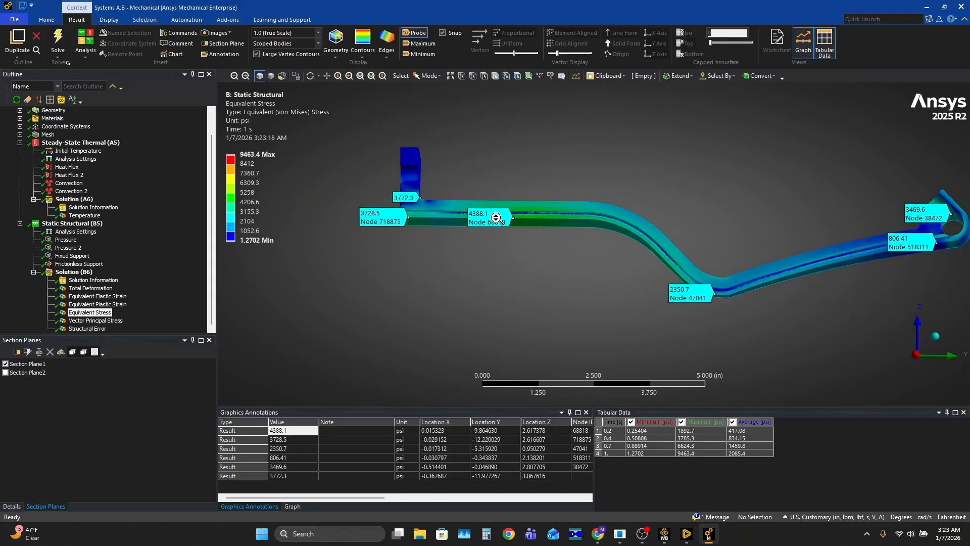
scroll(530, 193, up, 5)
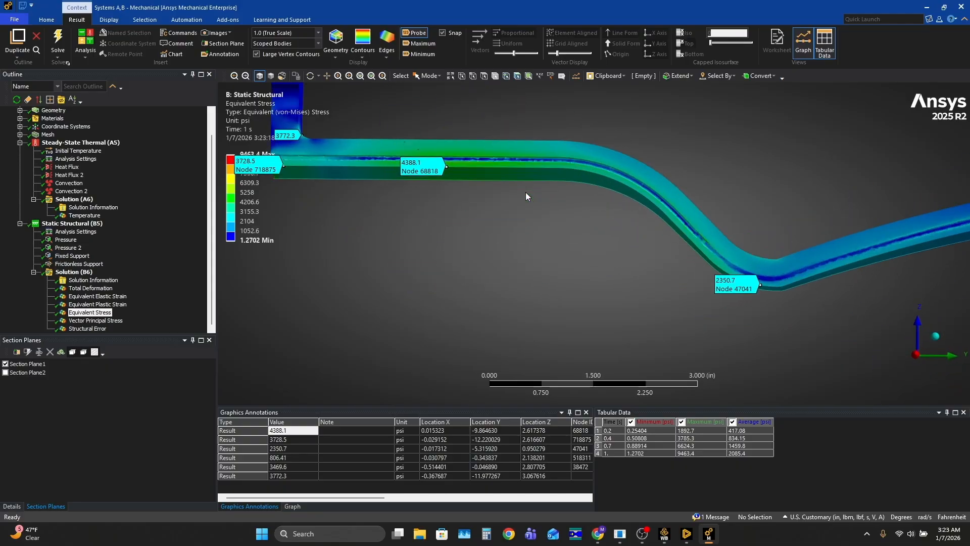
click(475, 146)
middle_drag(475, 146, 616, 227)
scroll(616, 228, up, 5)
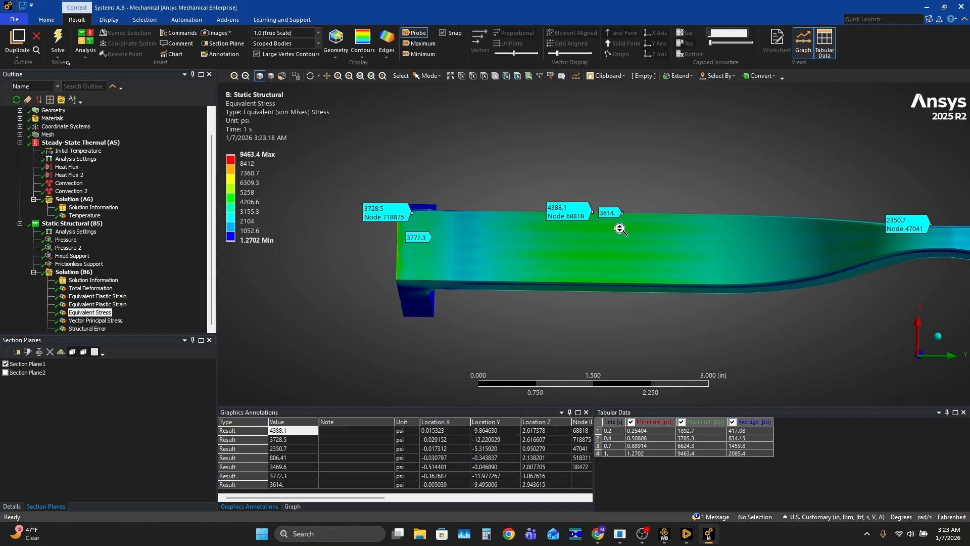
click(743, 261)
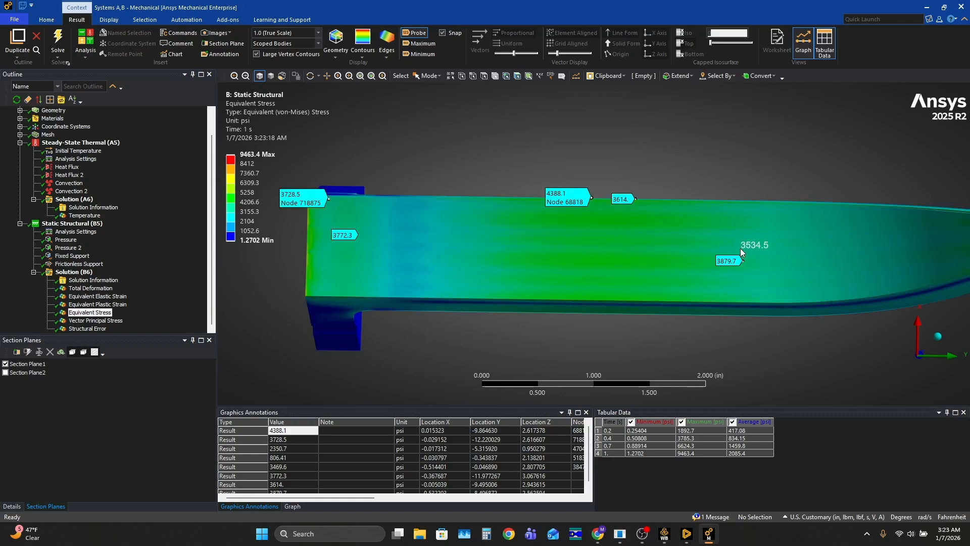
click(741, 248)
scroll(839, 253, down, 2)
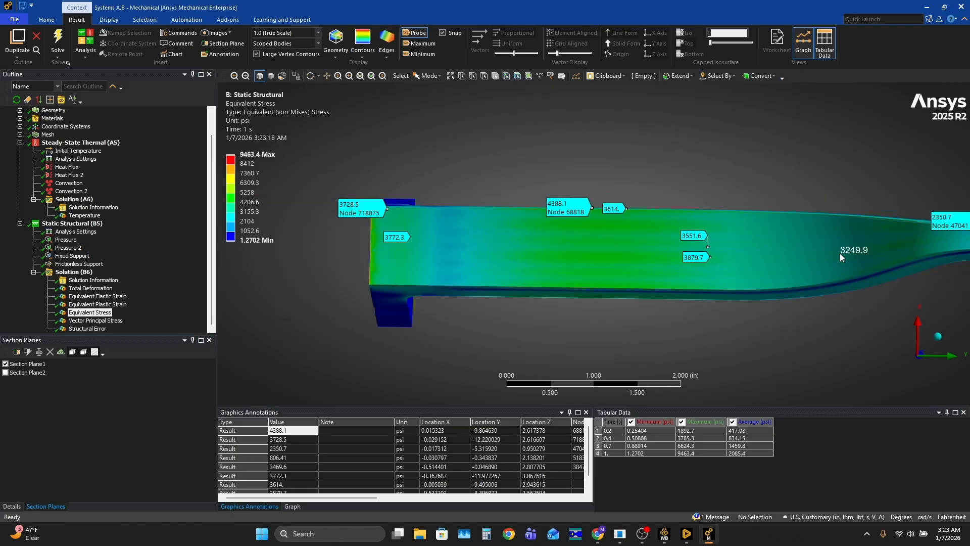
Probe the equivalent stress at several points on the converging wall just upstream of the throat.
ctrl+middle_drag(840, 253, 416, 250)
scroll(507, 249, up, 5)
middle_drag(506, 249, 348, 228)
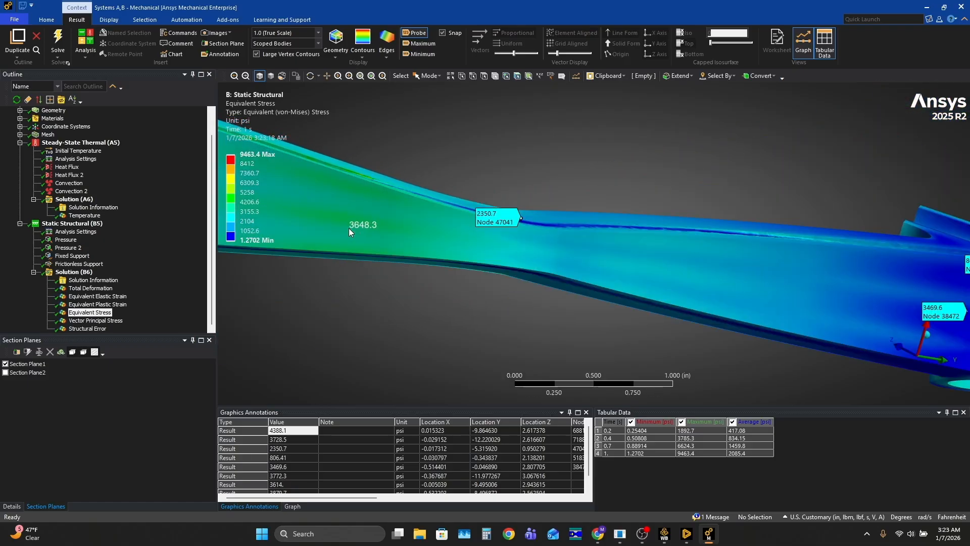
click(348, 217)
middle_drag(348, 217, 422, 210)
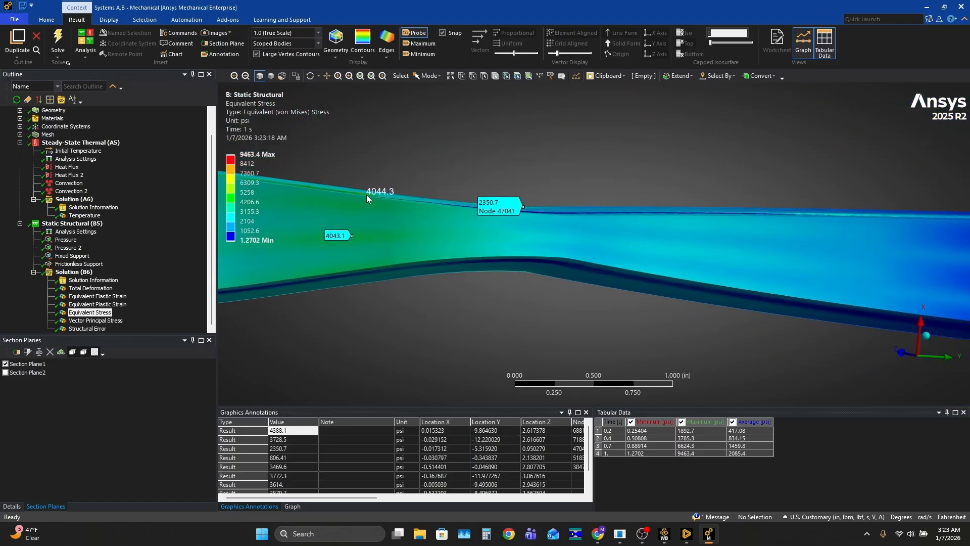
click(335, 219)
Select all the equivalent stress probe annotations, from the first entry to the last.
scroll(515, 217, down, 6)
middle_drag(521, 216, 618, 258)
scroll(617, 195, down, 2)
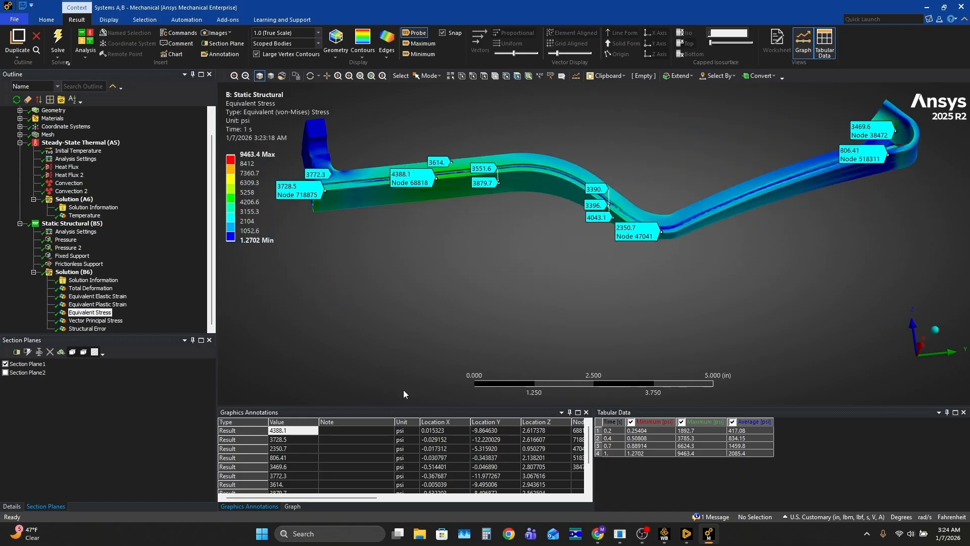
click(237, 429)
scroll(261, 434, down, 2)
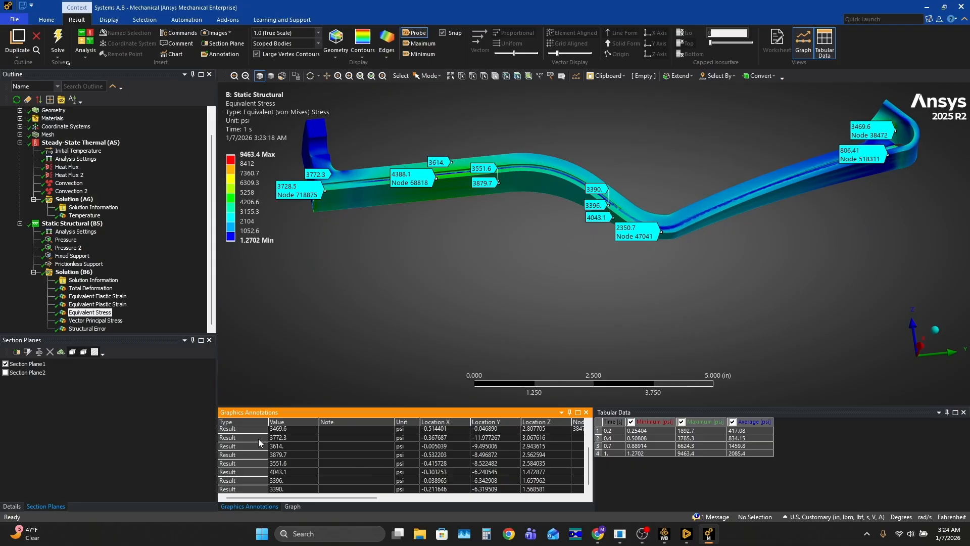
shift+click(255, 489)
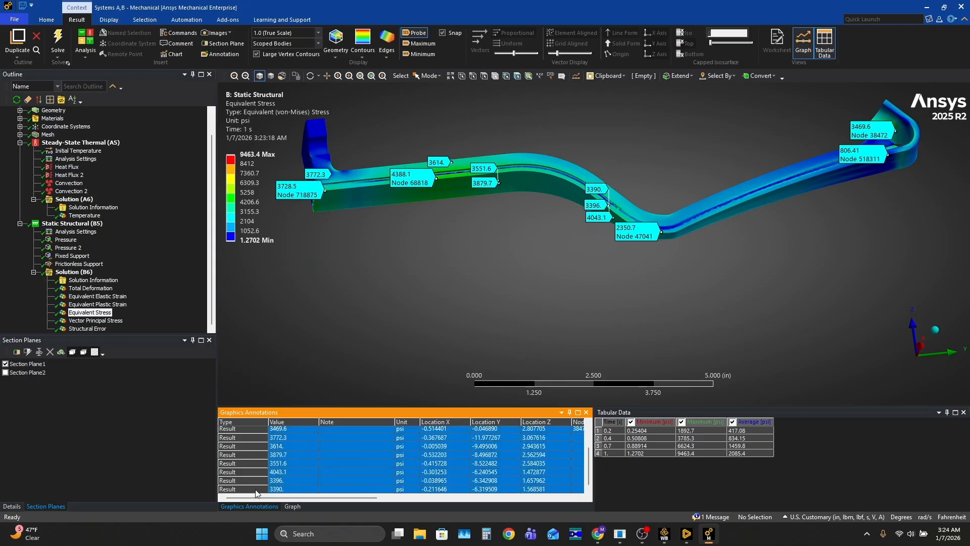